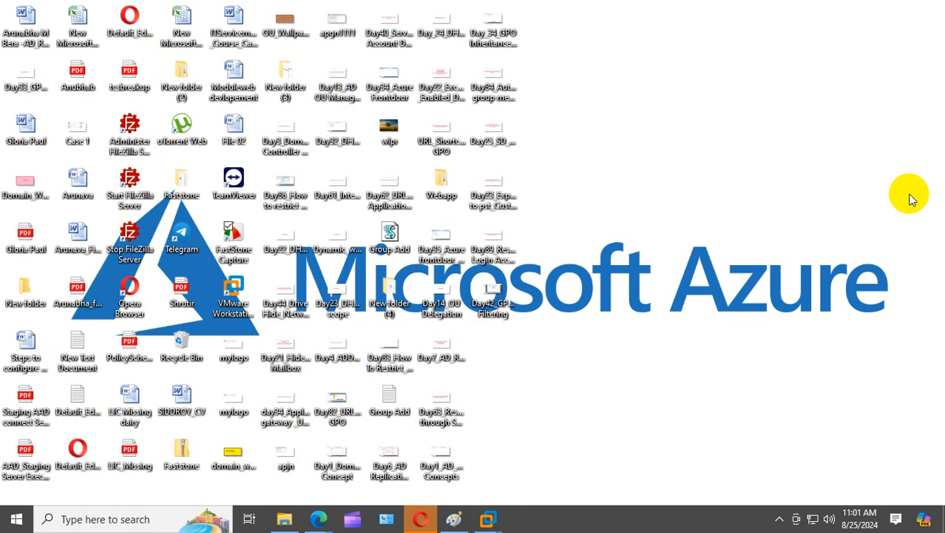
# - Search for 'paint' and launch Paint with a new blank picture, maximized to fill the screen
pyautogui.click(85, 519)
pyautogui.write('pain')
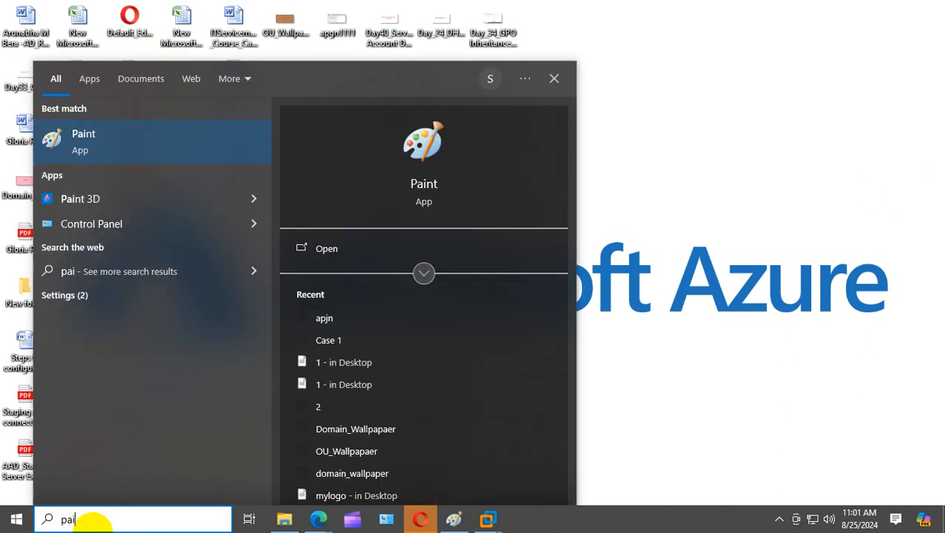
pyautogui.click(122, 148)
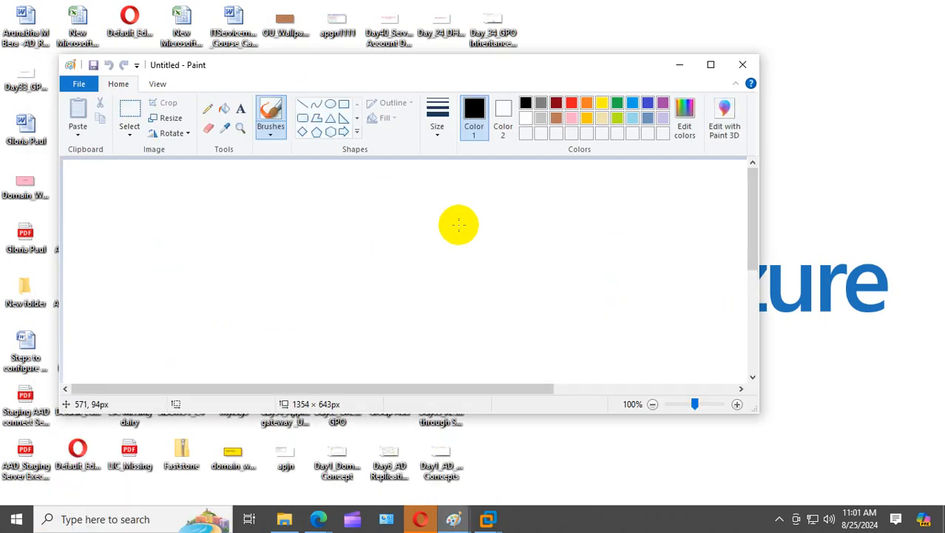
pyautogui.click(710, 65)
# - Draw a black diamond outline left of the canvas centre
pyautogui.click(278, 59)
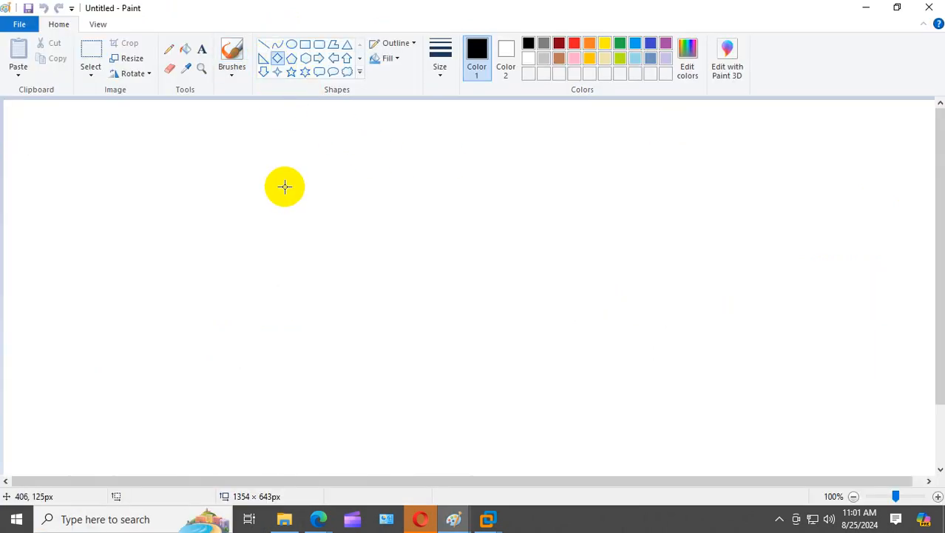
pyautogui.moveTo(285, 186); pyautogui.dragTo(360, 261)
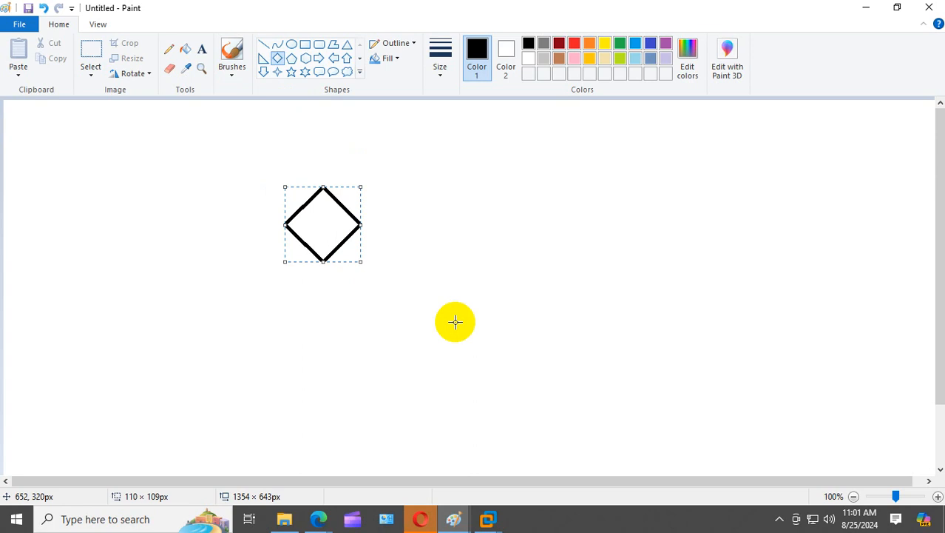
pyautogui.click(560, 272)
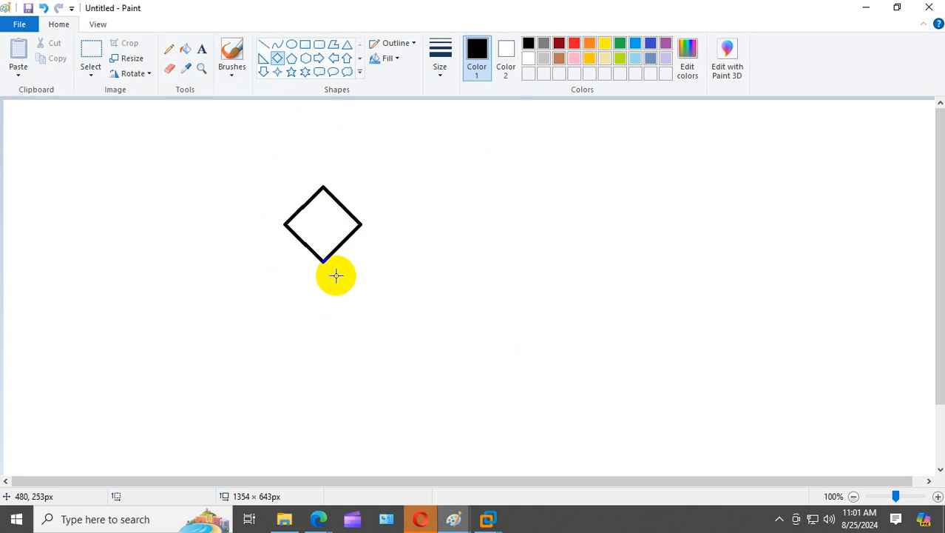
# - Add a text box right of the diamond with lines 'RDP 3389', 'http' and 'https'
pyautogui.click(204, 49)
pyautogui.moveTo(382, 190); pyautogui.dragTo(592, 244)
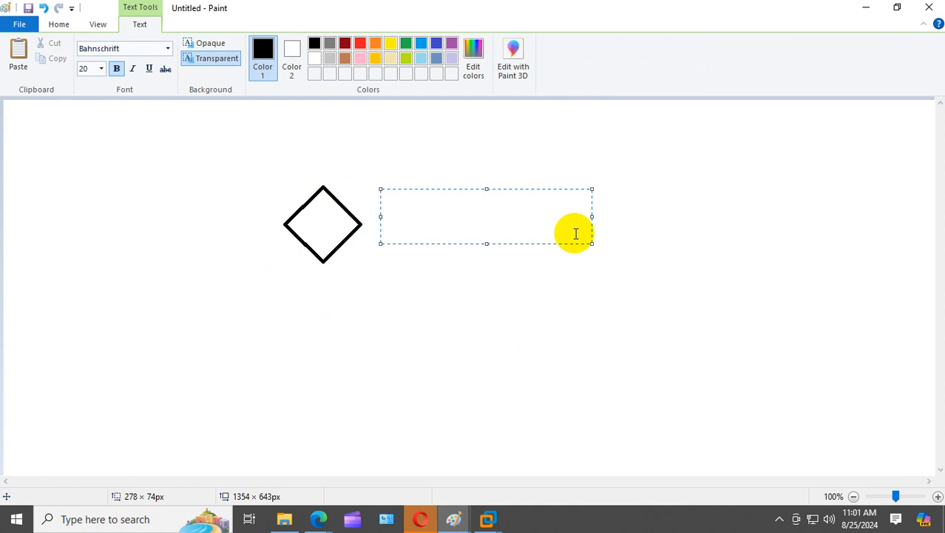
pyautogui.write('RDP 33')
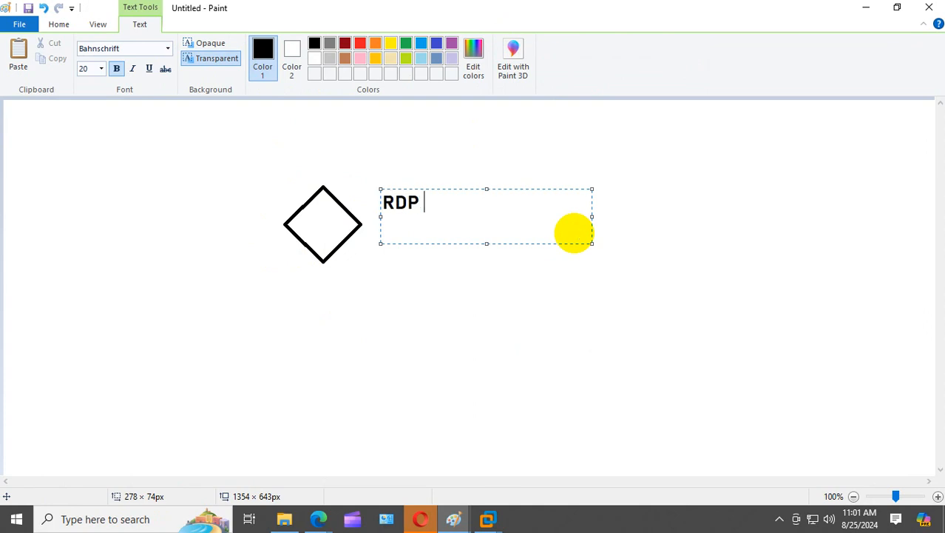
pyautogui.write('89')
pyautogui.press('Return')
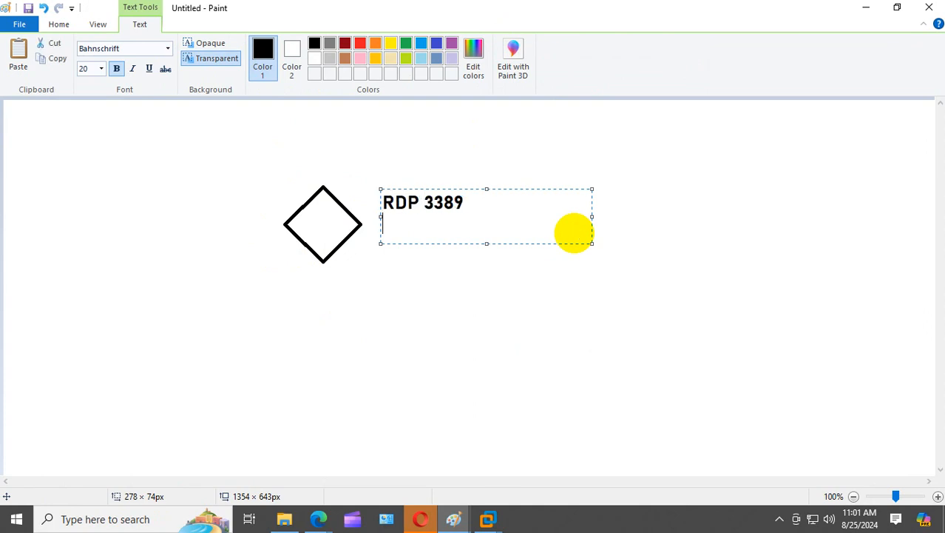
pyautogui.write('http')
pyautogui.press('Return')
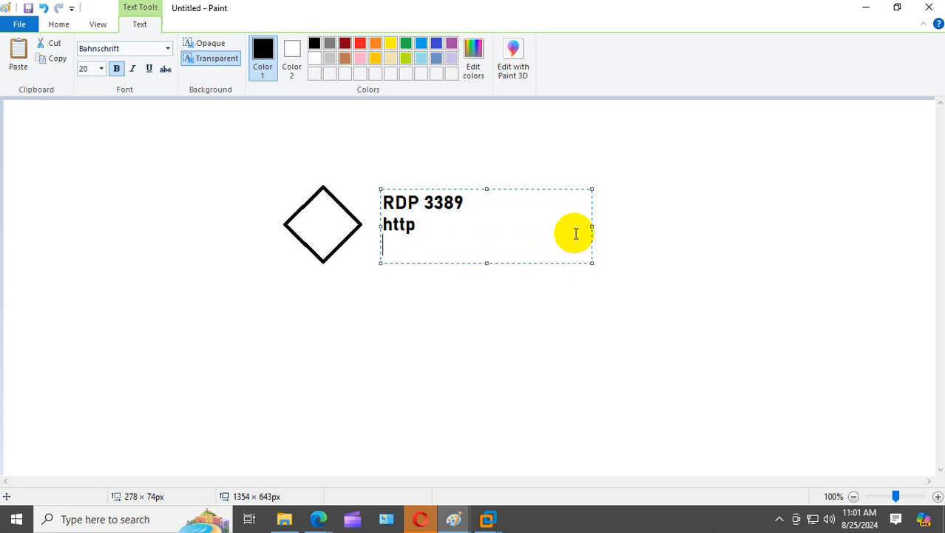
pyautogui.write('https')
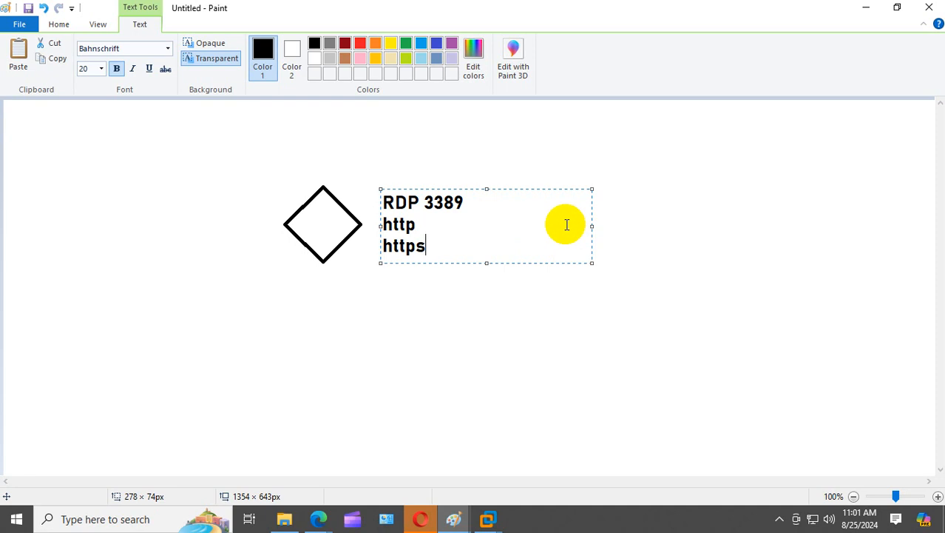
# - Complete the lines to read 'http 80' and 'https 443' and commit the text
pyautogui.click(487, 232)
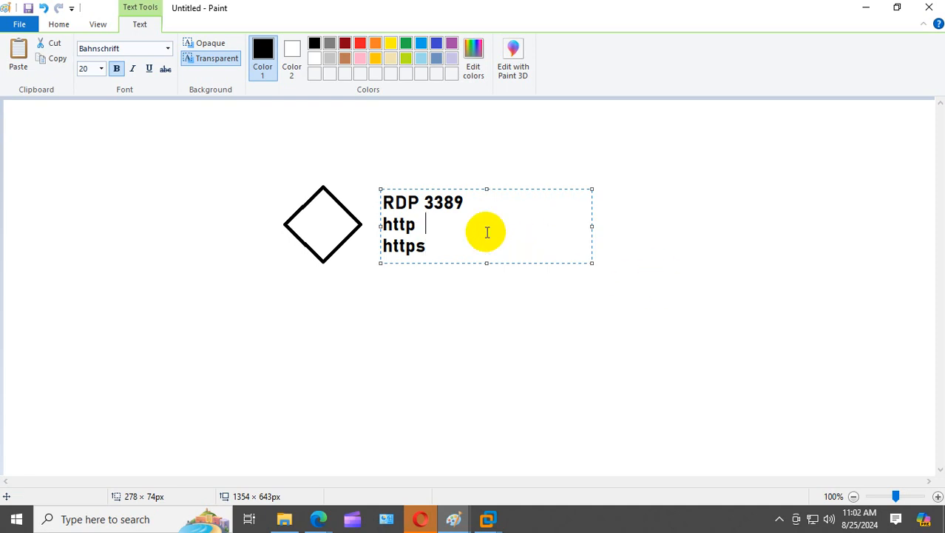
pyautogui.write('6')
pyautogui.press('BackSpace')
pyautogui.write('80 https')
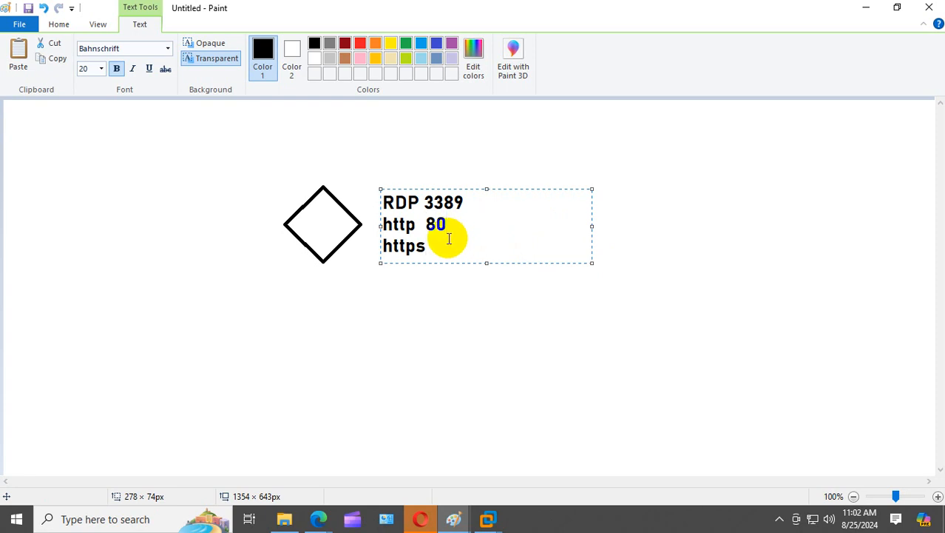
pyautogui.write(' 443')
pyautogui.click(479, 420)
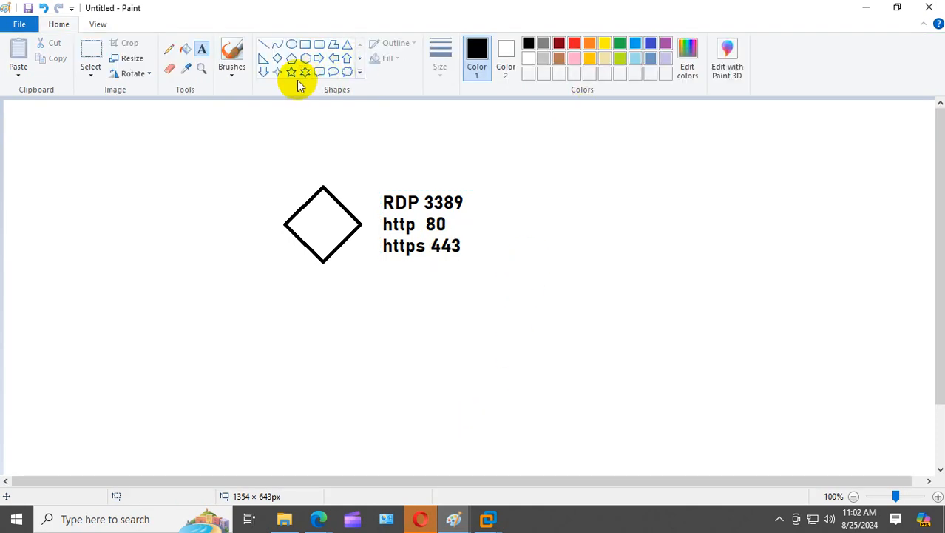
# - Draw a four-point star at bottom right, then pencil a stroke across the diamond and a loop around the ports
pyautogui.click(276, 72)
pyautogui.moveTo(690, 343); pyautogui.dragTo(798, 432)
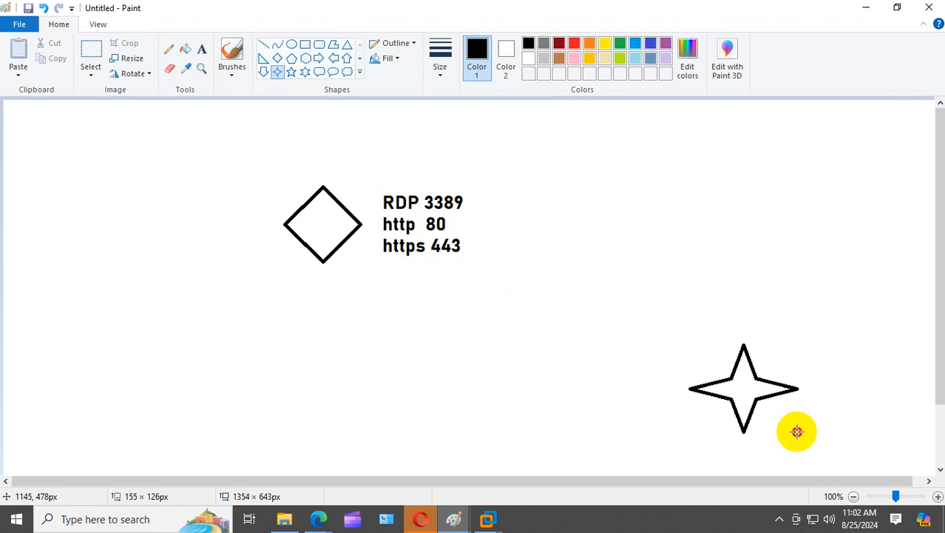
pyautogui.click(169, 49)
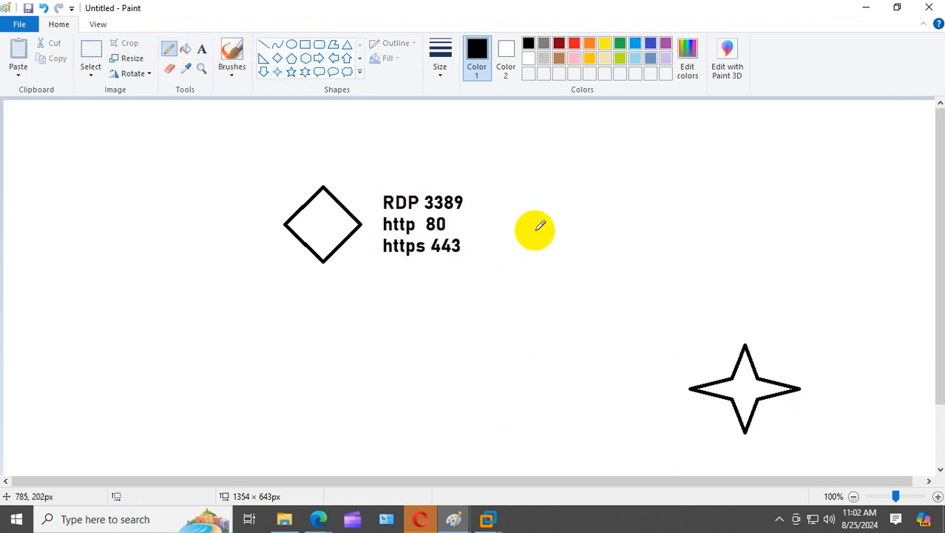
pyautogui.moveTo(733, 369); pyautogui.dragTo(738, 376)
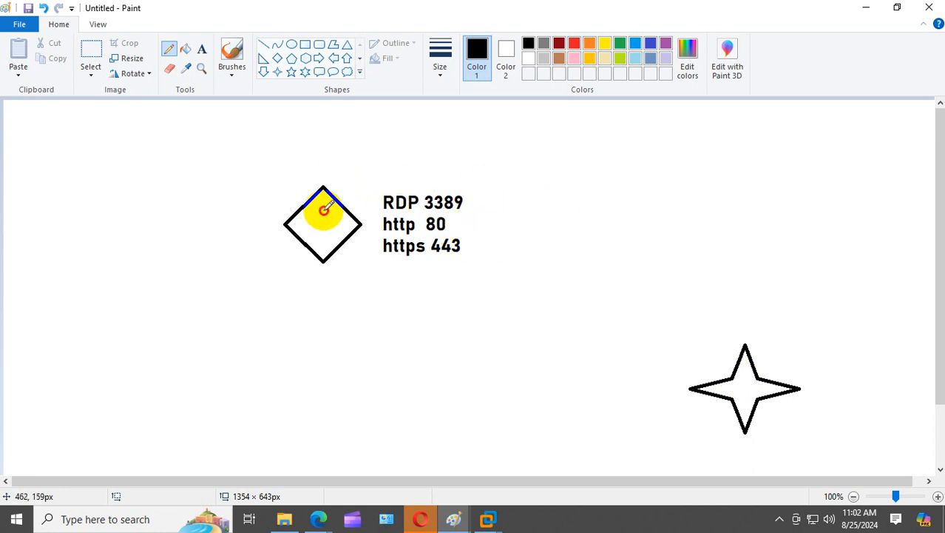
pyautogui.moveTo(324, 209); pyautogui.dragTo(358, 189)
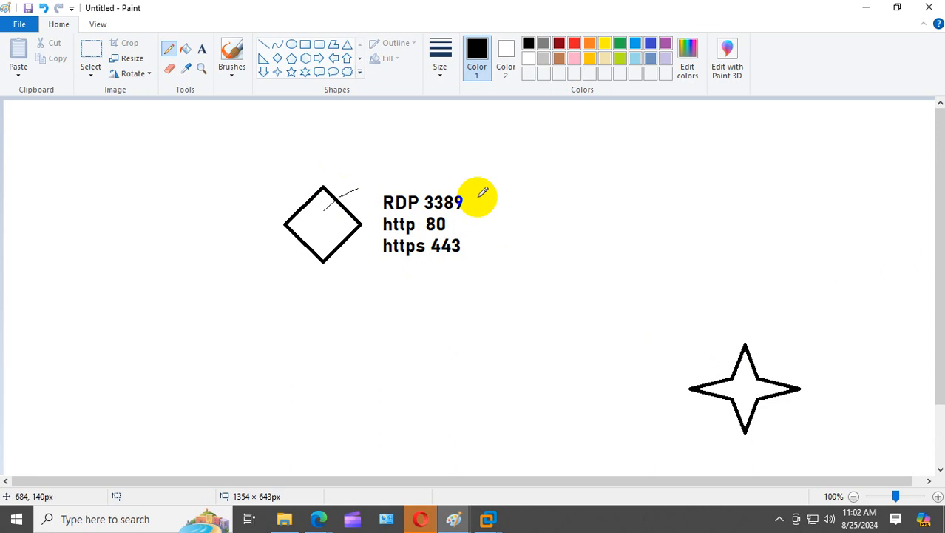
pyautogui.moveTo(492, 177)
pyautogui.mouseDown()
pyautogui.moveTo(413, 165)
pyautogui.moveTo(394, 248)
pyautogui.moveTo(493, 212)
pyautogui.moveTo(500, 192)
pyautogui.moveTo(547, 215)
pyautogui.moveTo(532, 186)
pyautogui.moveTo(561, 216)
pyautogui.moveTo(563, 183)
pyautogui.moveTo(601, 192)
pyautogui.moveTo(688, 168)
pyautogui.moveTo(650, 194)
pyautogui.moveTo(728, 176)
pyautogui.moveTo(749, 200)
pyautogui.moveTo(766, 164)
pyautogui.moveTo(781, 212)
pyautogui.moveTo(810, 200)
pyautogui.moveTo(834, 162)
pyautogui.moveTo(851, 224)
pyautogui.moveTo(841, 225)
pyautogui.mouseUp()
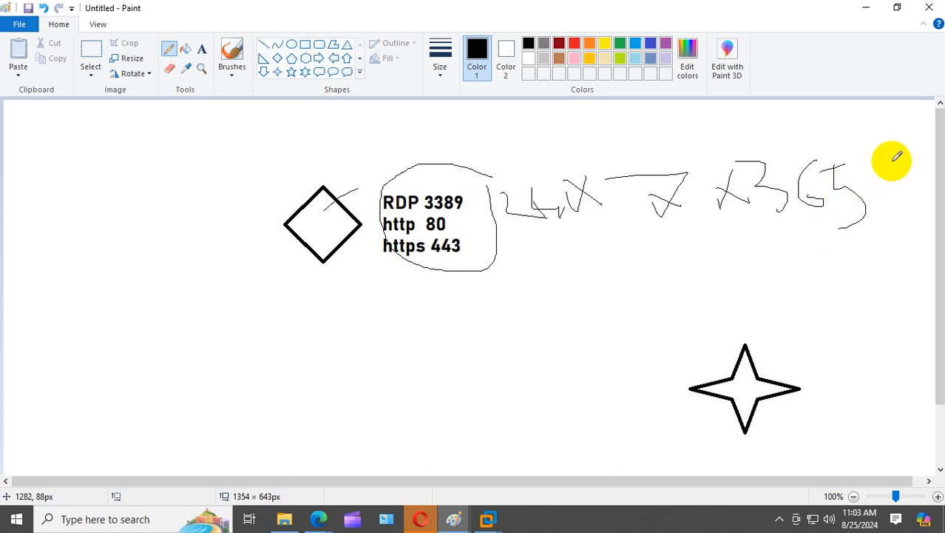
# - Pencil a large loop enclosing the handwritten notes right of the port list
pyautogui.moveTo(892, 160)
pyautogui.mouseDown()
pyautogui.moveTo(651, 122)
pyautogui.moveTo(511, 164)
pyautogui.moveTo(521, 233)
pyautogui.moveTo(783, 270)
pyautogui.moveTo(888, 149)
pyautogui.moveTo(869, 121)
pyautogui.moveTo(900, 137)
pyautogui.moveTo(851, 120)
pyautogui.mouseUp()
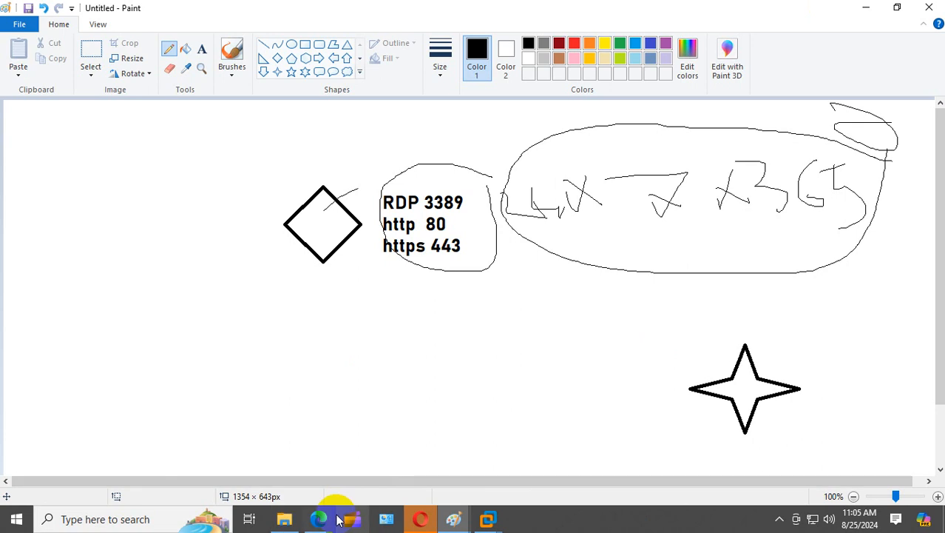
# - Open the Azure portal in a new browser tab
pyautogui.moveTo(336, 520)
pyautogui.click(235, 460)
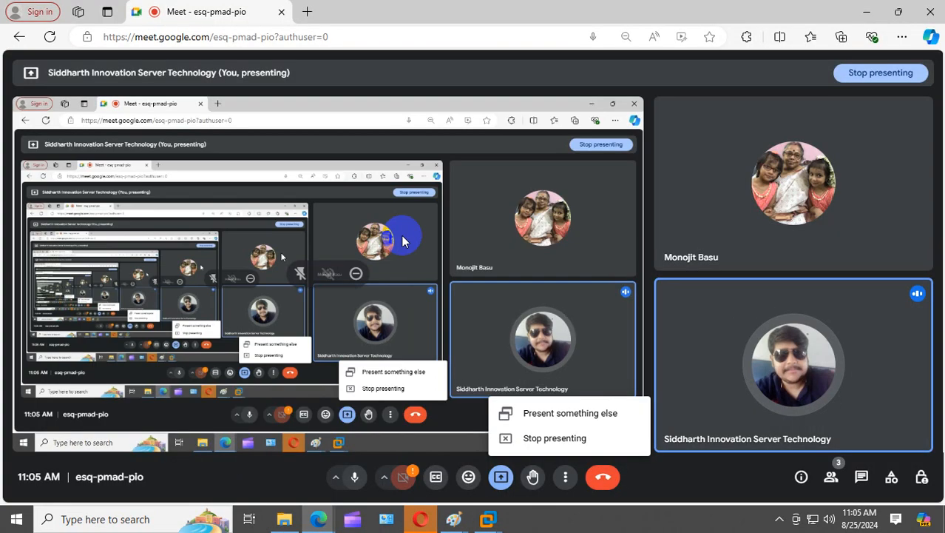
pyautogui.click(307, 12)
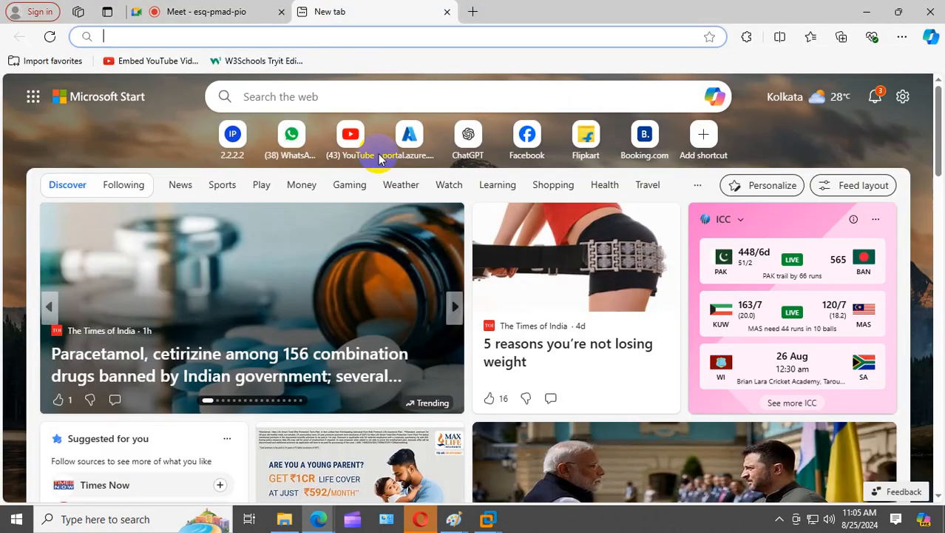
pyautogui.click(410, 136)
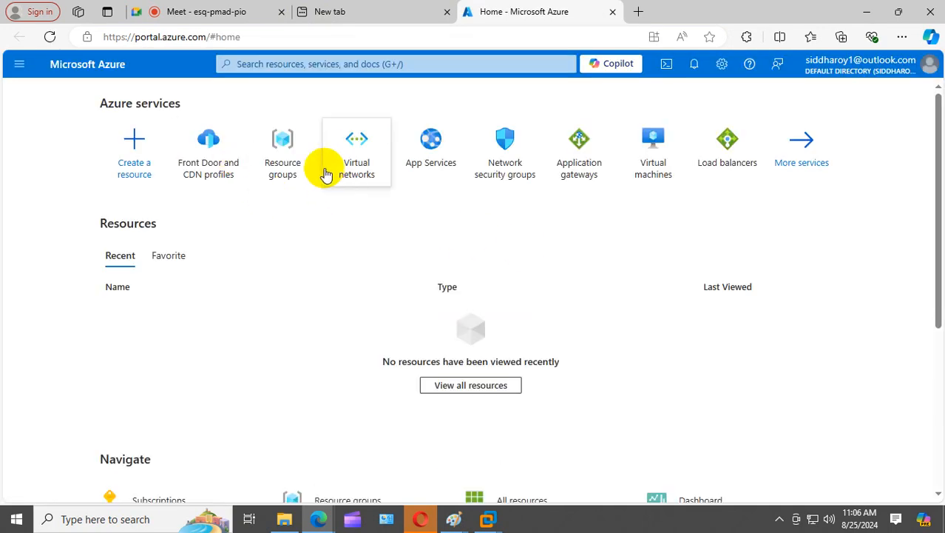
# - Create resource group RG1 in East US, then go back to Home
pyautogui.click(278, 140)
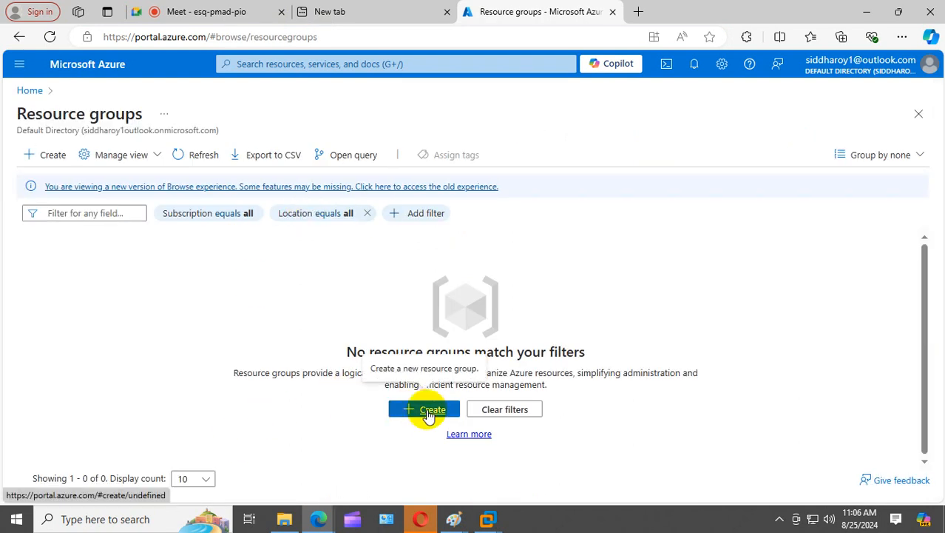
pyautogui.click(428, 411)
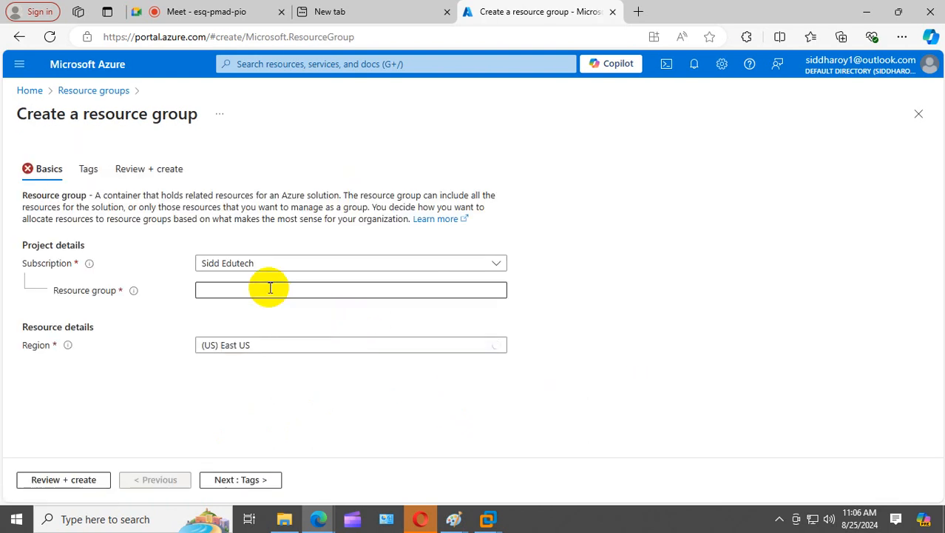
pyautogui.click(270, 288)
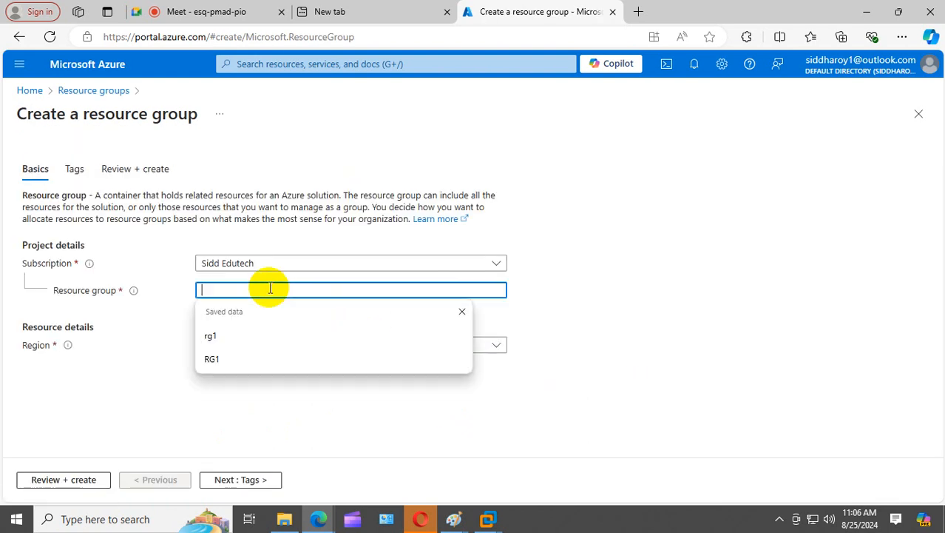
pyautogui.write('RG1')
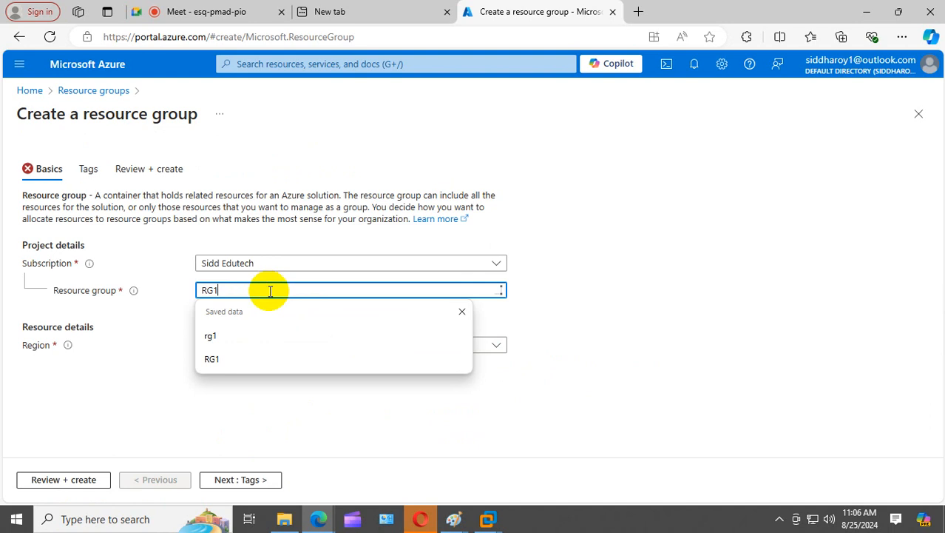
pyautogui.click(65, 214)
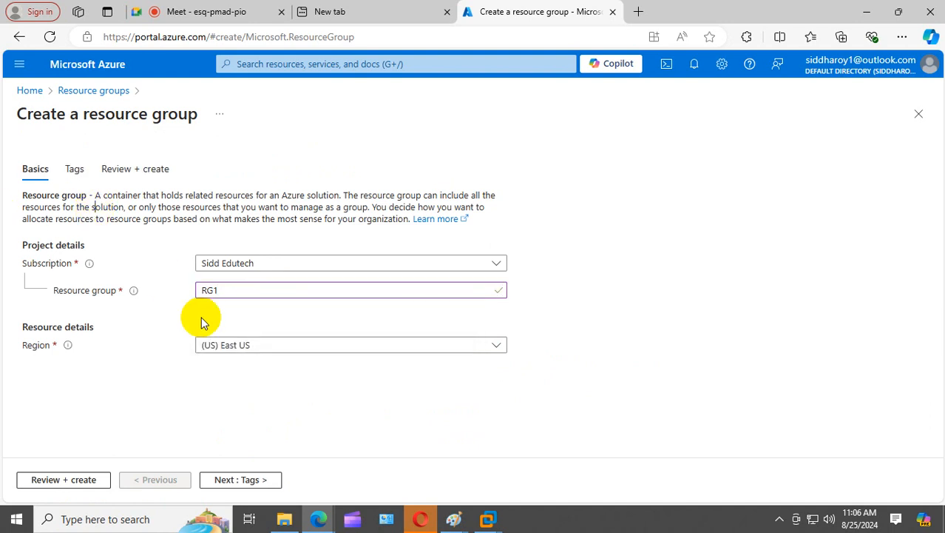
pyautogui.click(60, 480)
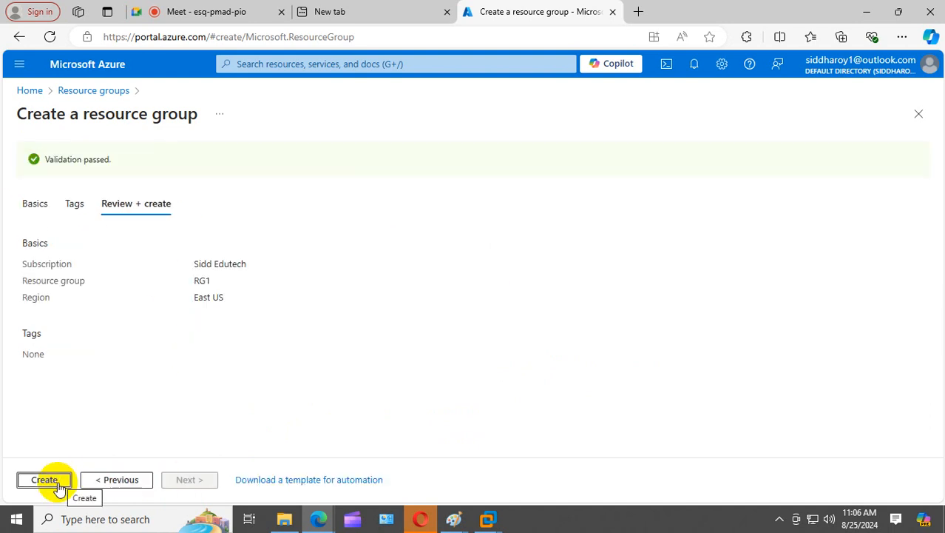
pyautogui.click(61, 479)
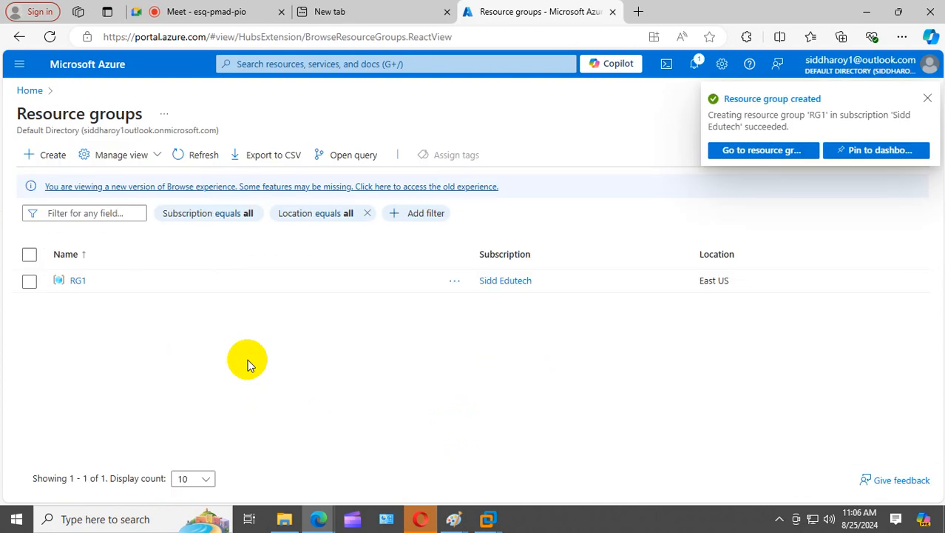
pyautogui.click(29, 91)
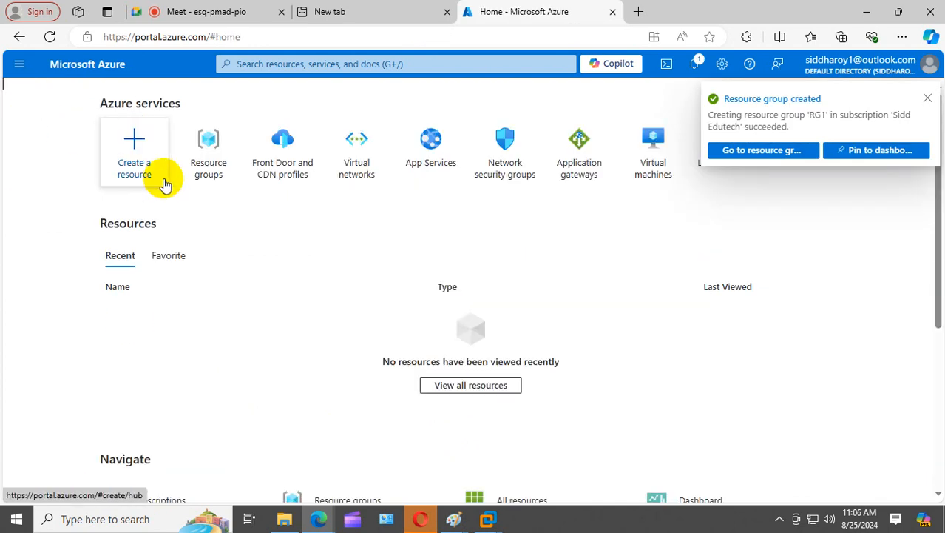
# - Start a virtual network named VMNET, advance to Security, then abandon it for Home
pyautogui.click(360, 169)
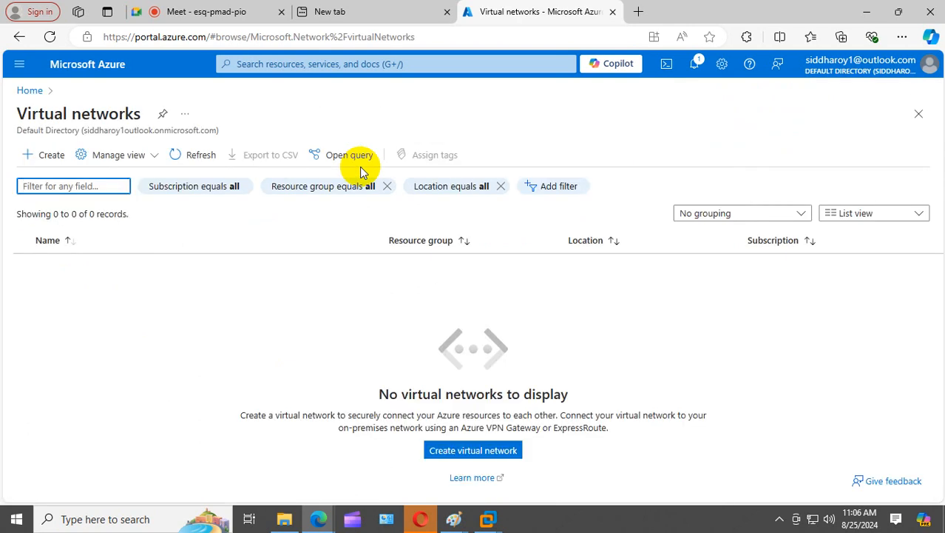
pyautogui.click(59, 160)
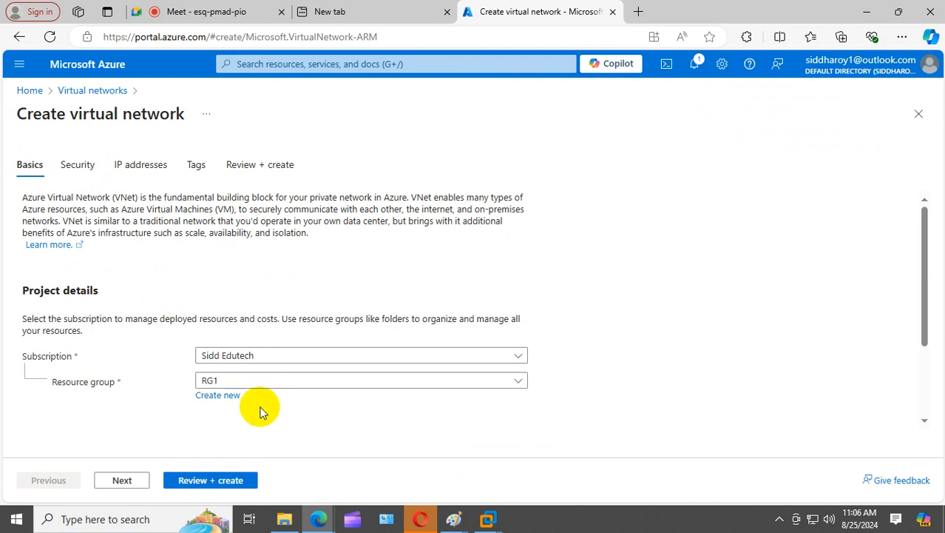
pyautogui.click(215, 481)
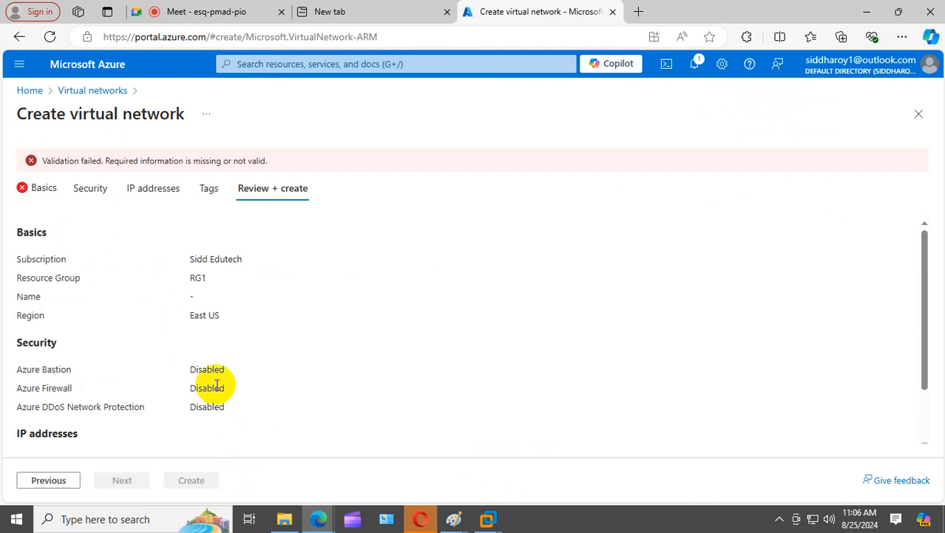
pyautogui.click(37, 187)
pyautogui.scroll(-3, 59, 221)
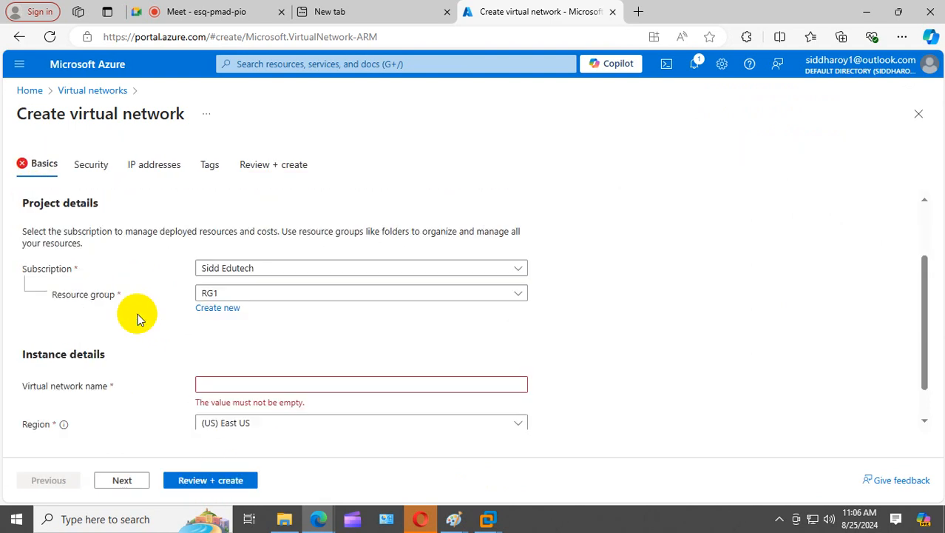
pyautogui.click(208, 340)
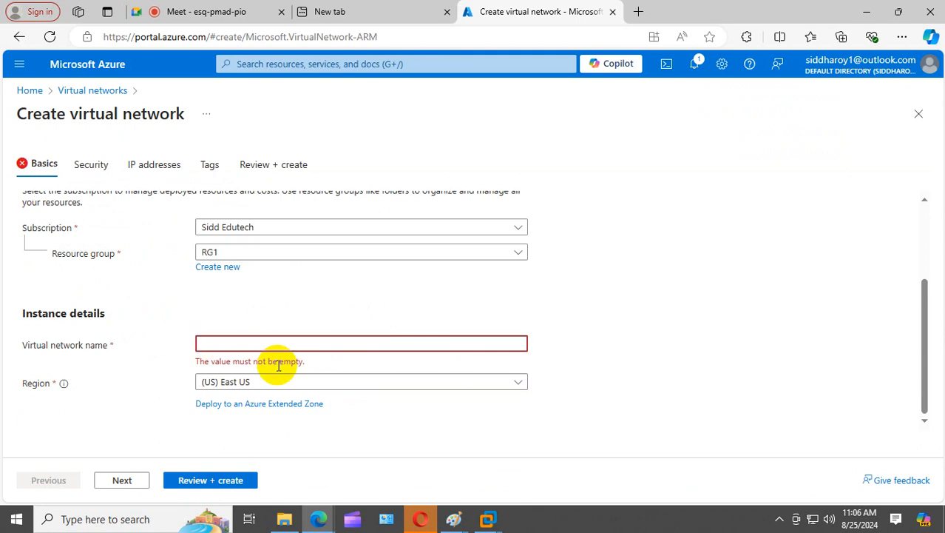
pyautogui.write('VMNET')
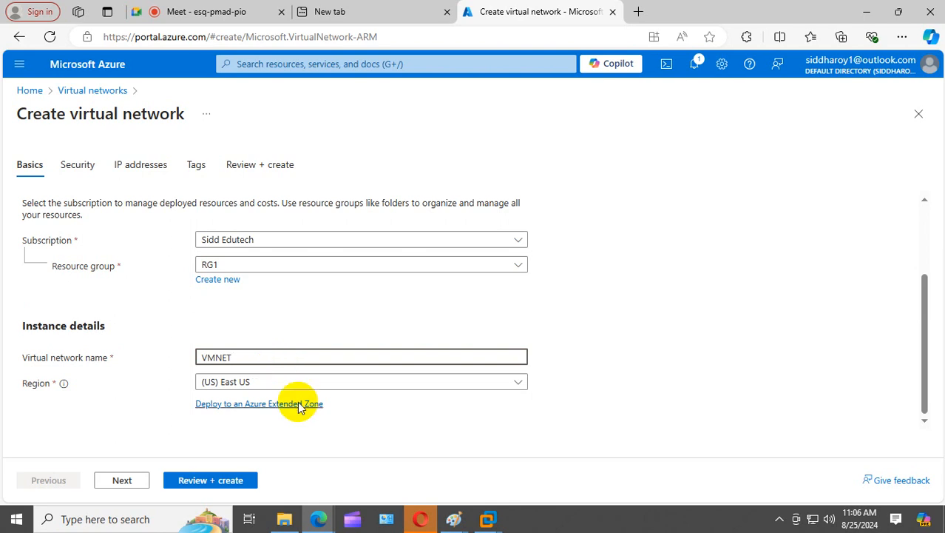
pyautogui.click(362, 409)
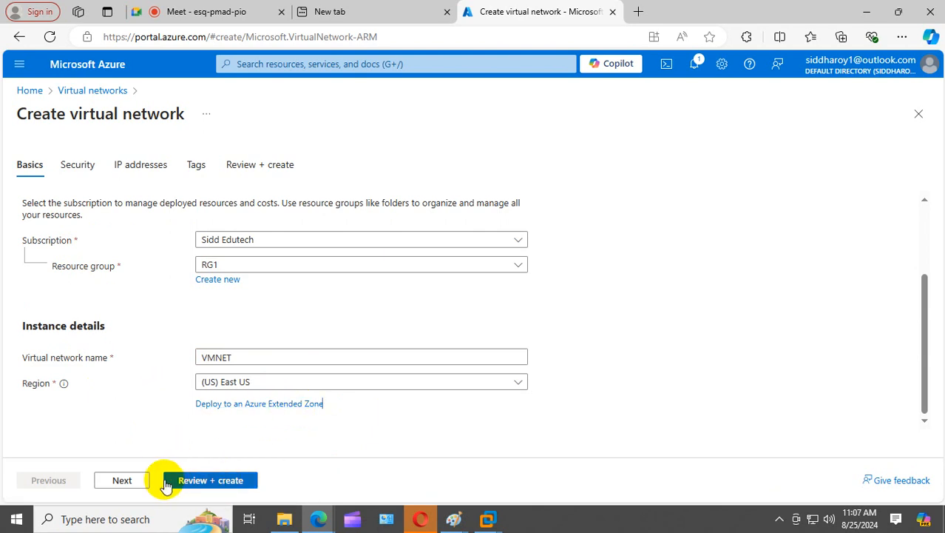
pyautogui.click(124, 485)
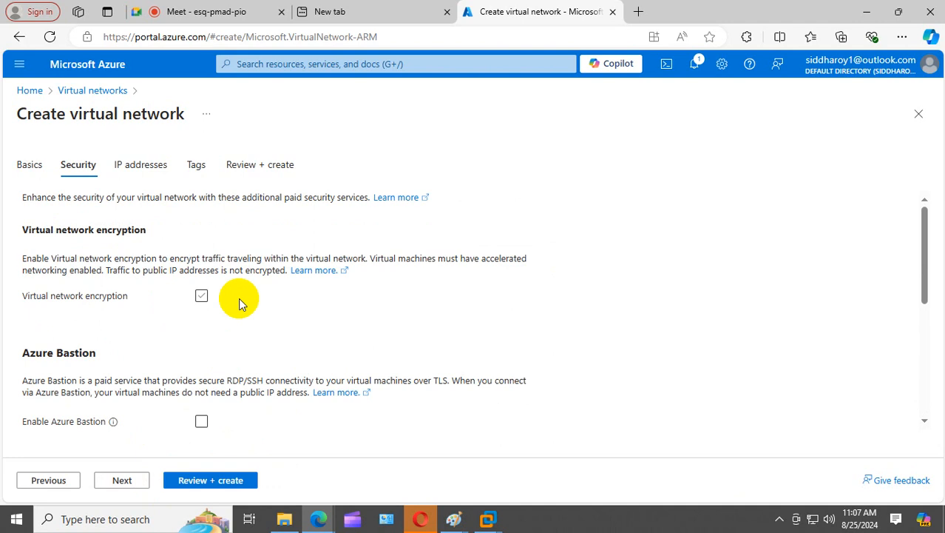
pyautogui.scroll(-10, 243, 328)
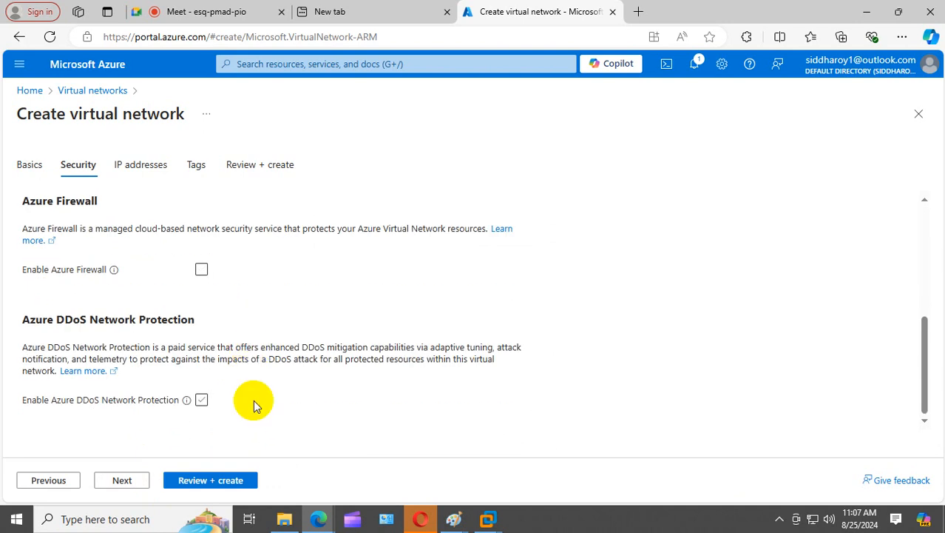
pyautogui.click(29, 90)
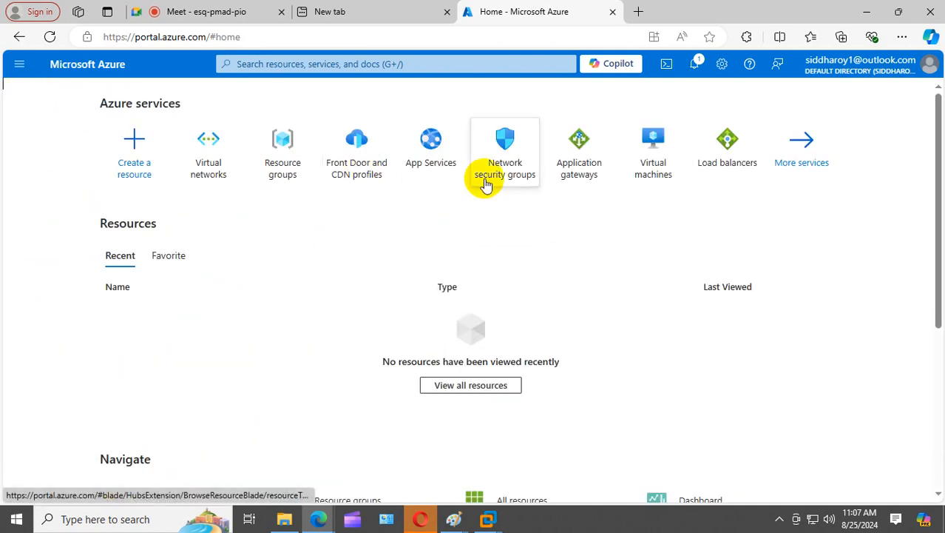
# - Start a new Azure virtual machine named VM01 in resource group RG1
pyautogui.click(634, 161)
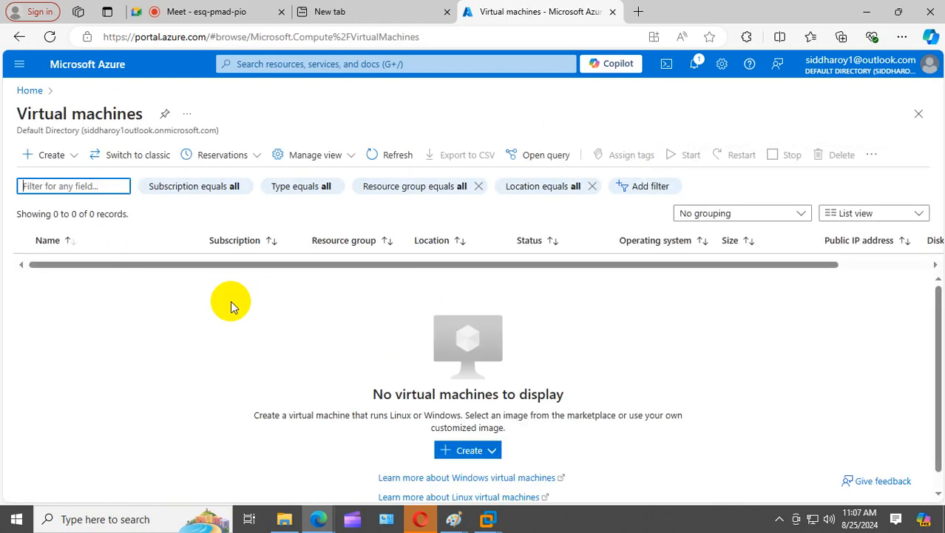
pyautogui.click(38, 155)
pyautogui.click(57, 177)
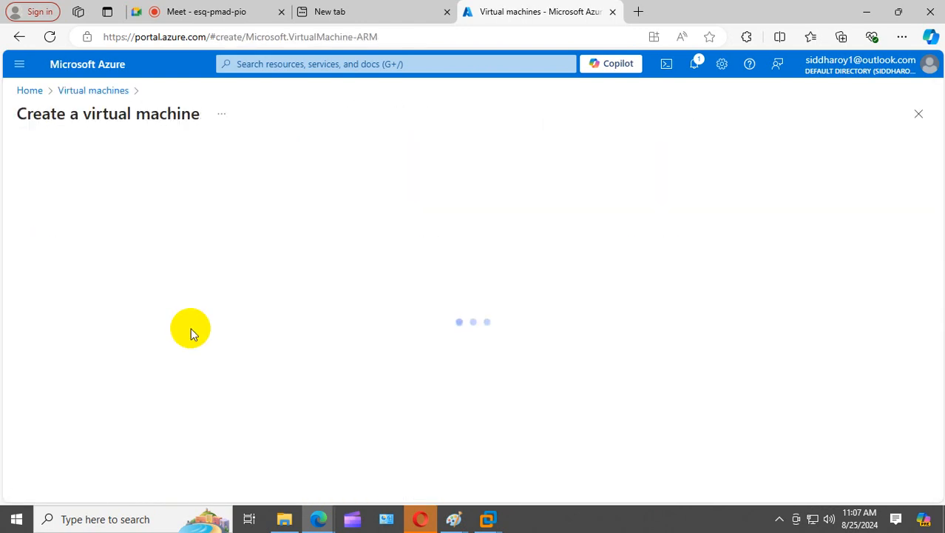
pyautogui.click(278, 356)
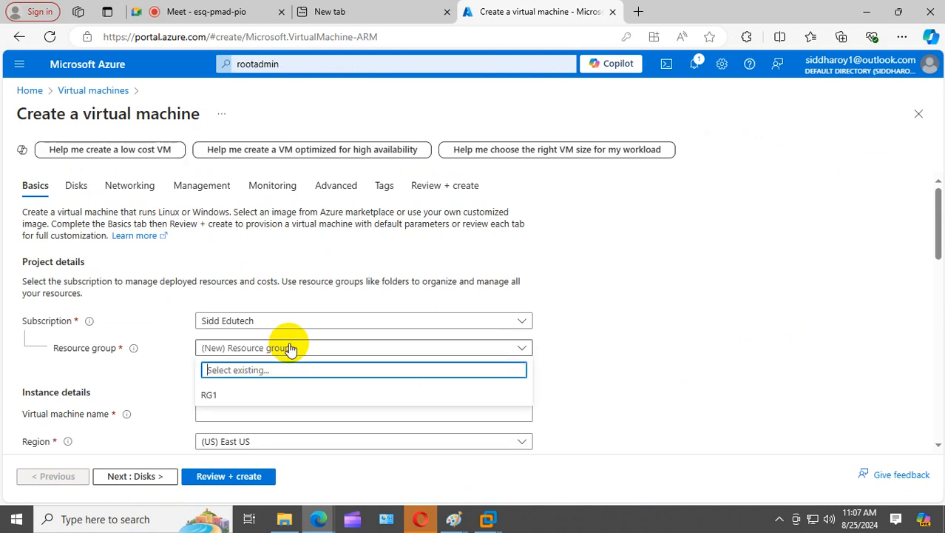
pyautogui.click(211, 393)
pyautogui.scroll(-2, 237, 355)
pyautogui.click(225, 275)
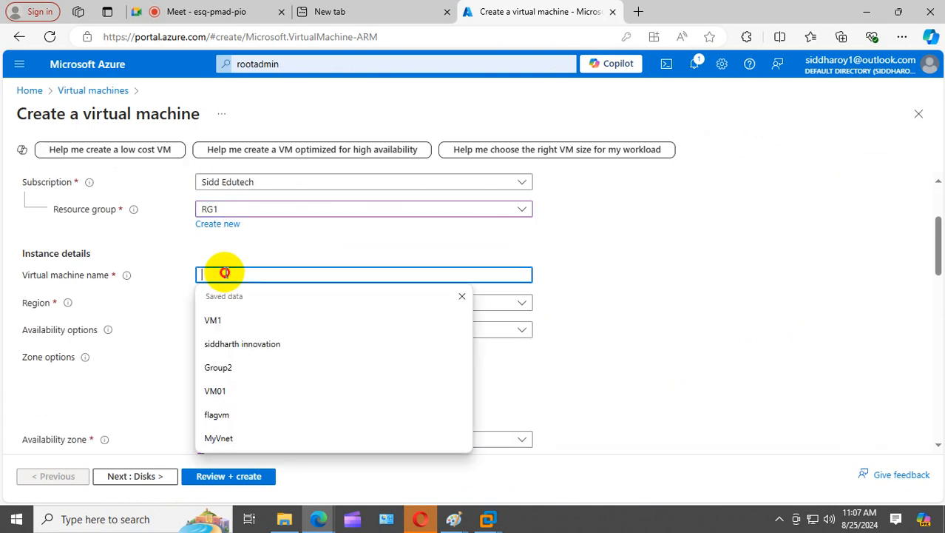
pyautogui.write('VM01')
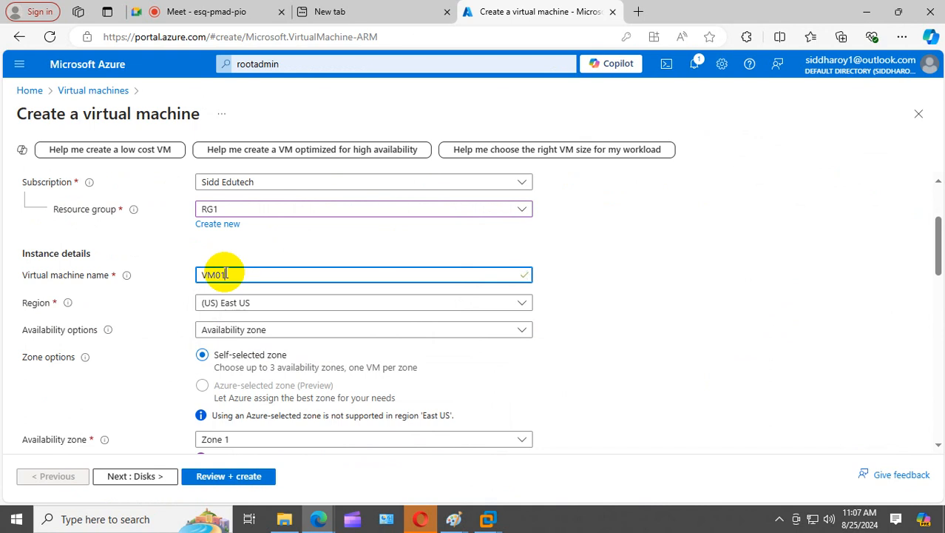
# - Enter administrator username RootAdmin and type the account password
pyautogui.scroll(-6, 263, 362)
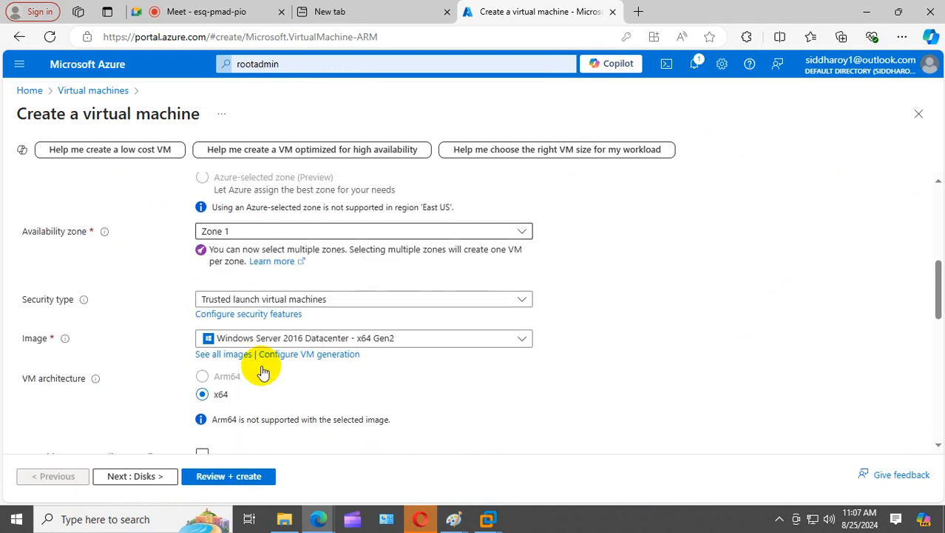
pyautogui.scroll(-2, 263, 370)
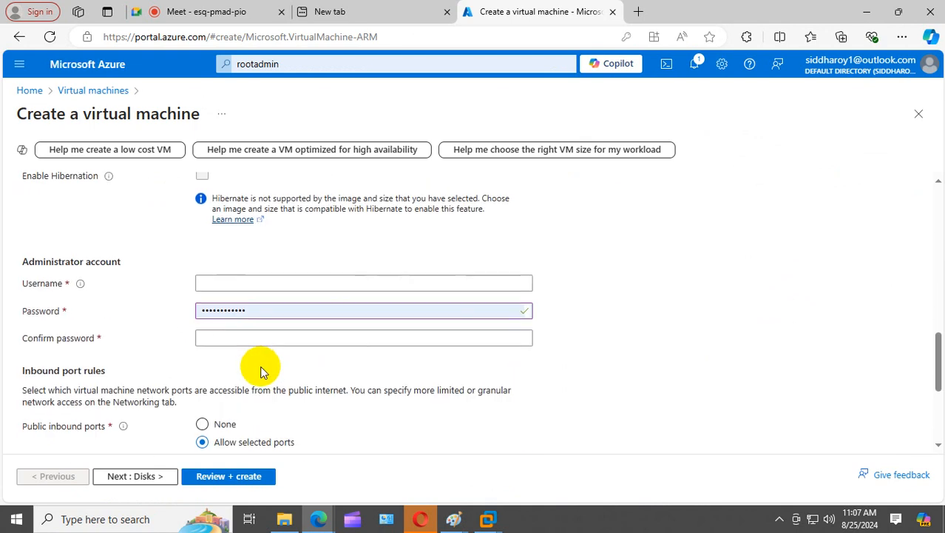
pyautogui.click(220, 282)
pyautogui.write('Ad')
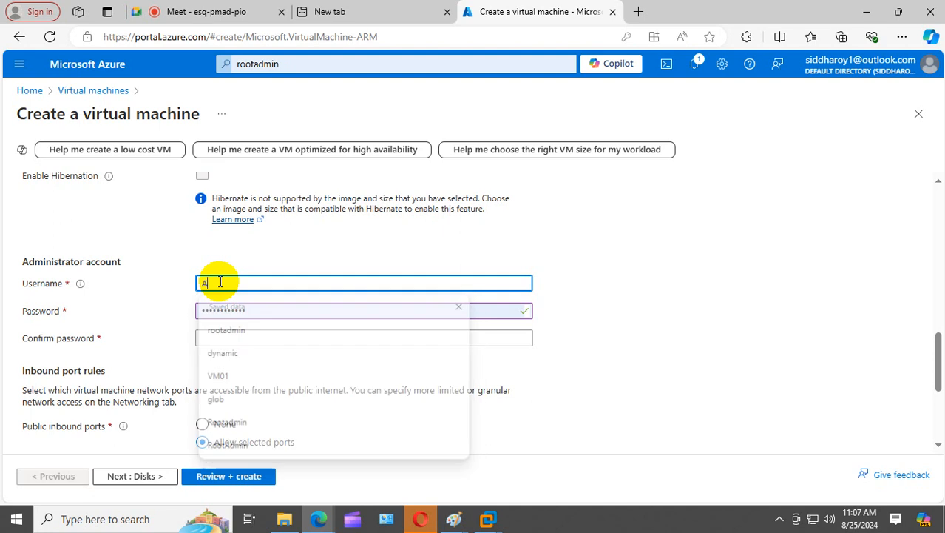
pyautogui.press('BackSpace')
pyautogui.press('BackSpace')
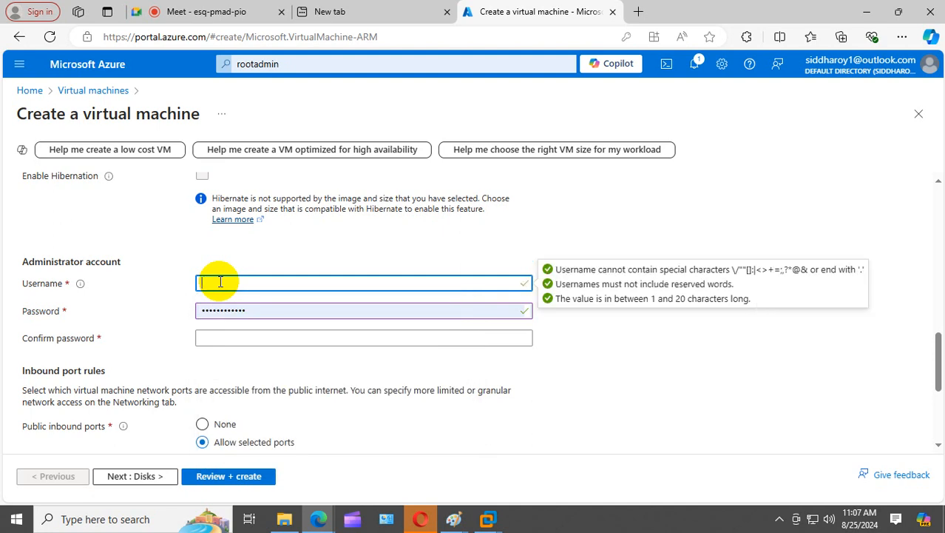
pyautogui.write('Roo')
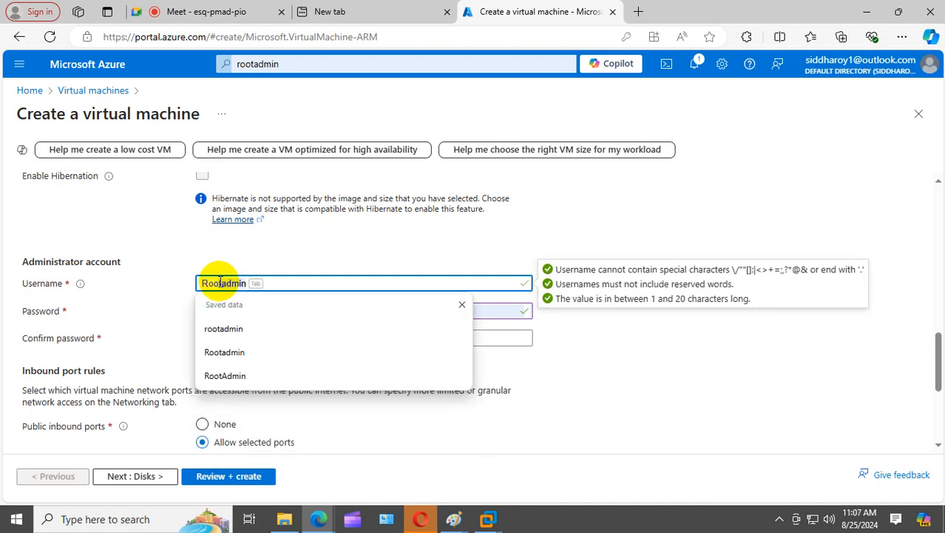
pyautogui.write('tAdmin')
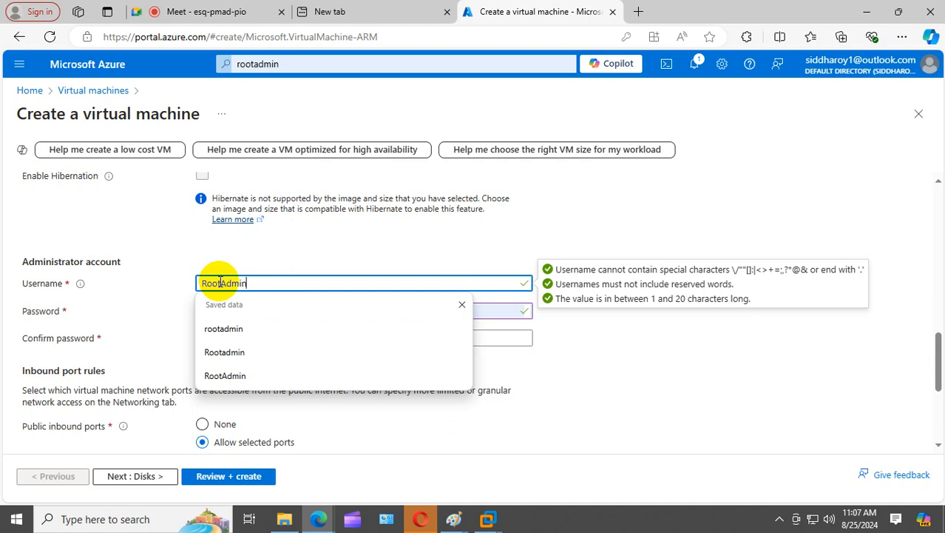
pyautogui.press('Tab')
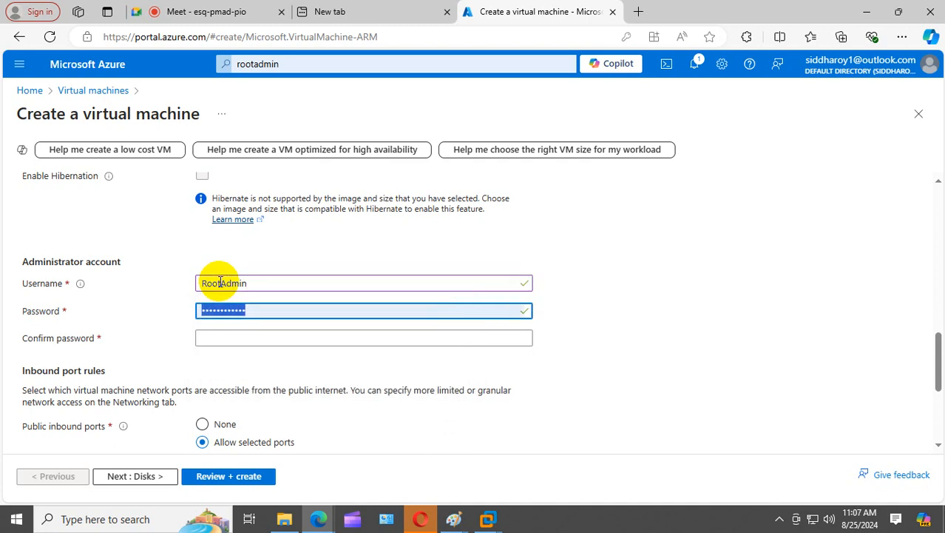
pyautogui.write('•••••••••')
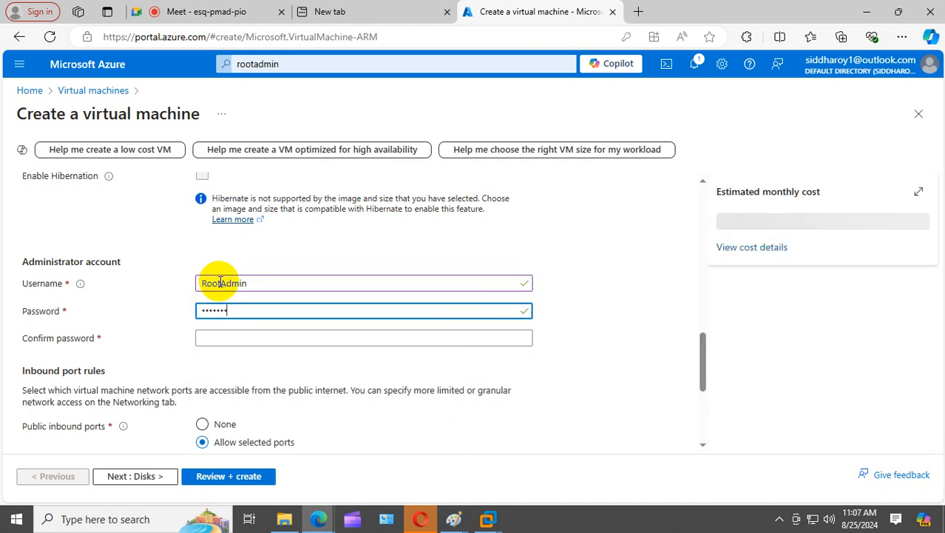
pyautogui.write('•••')
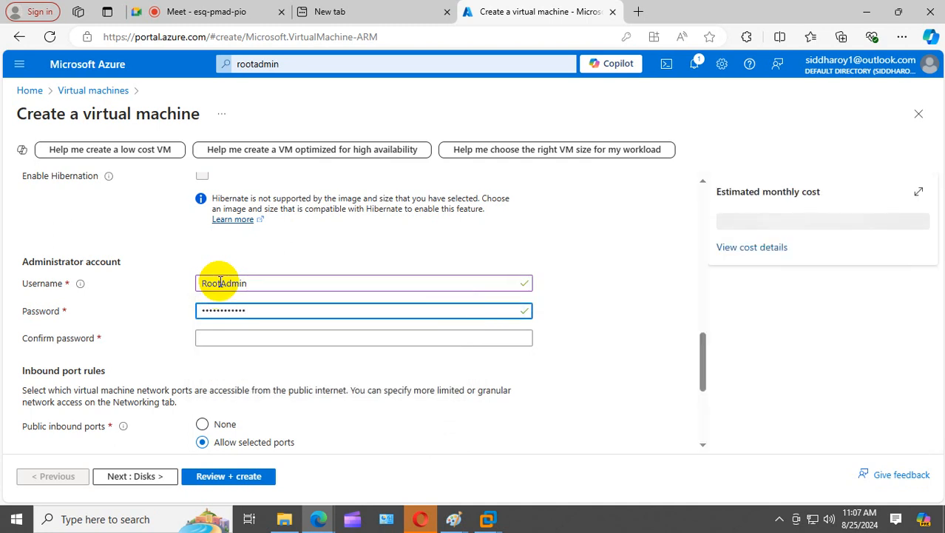
# - Retype the password and its confirmation so both fields match and validate
pyautogui.click(220, 335)
pyautogui.write('•••')
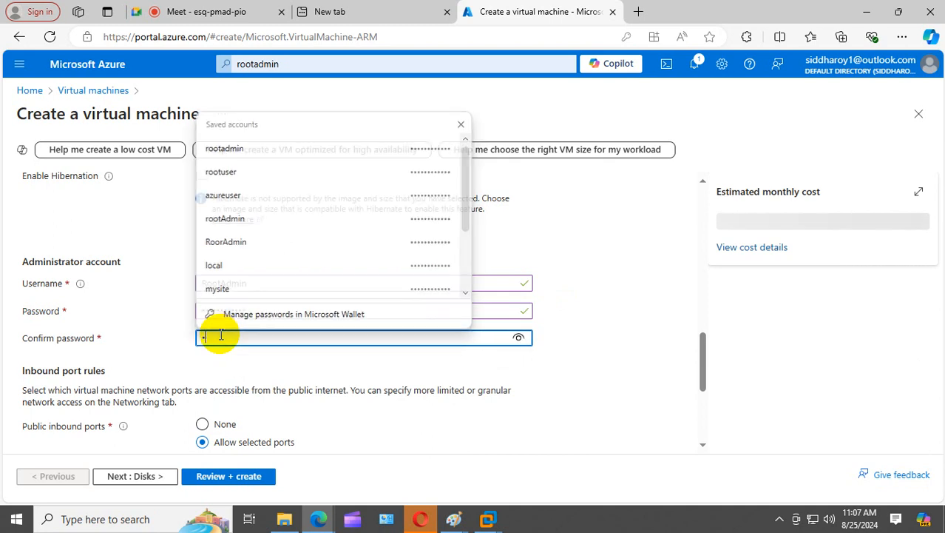
pyautogui.write('•••••••••')
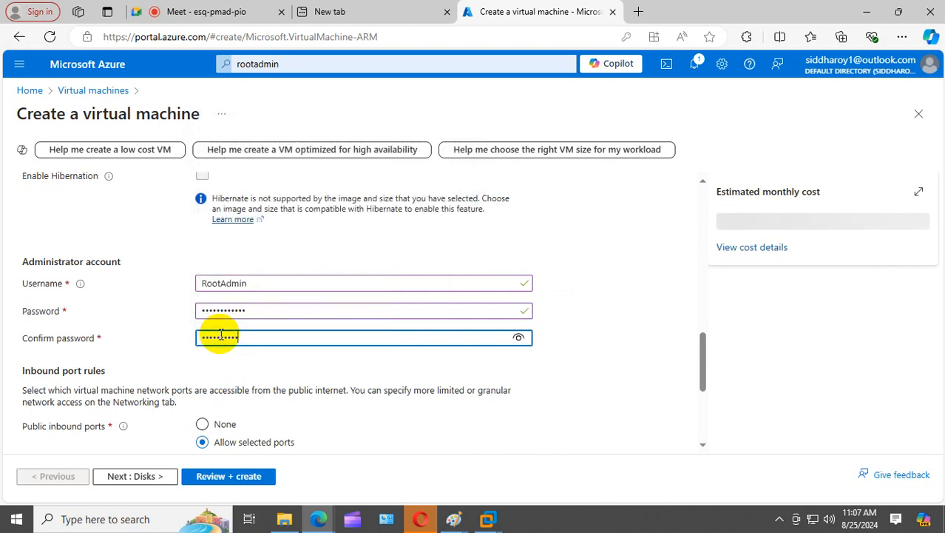
pyautogui.click(336, 387)
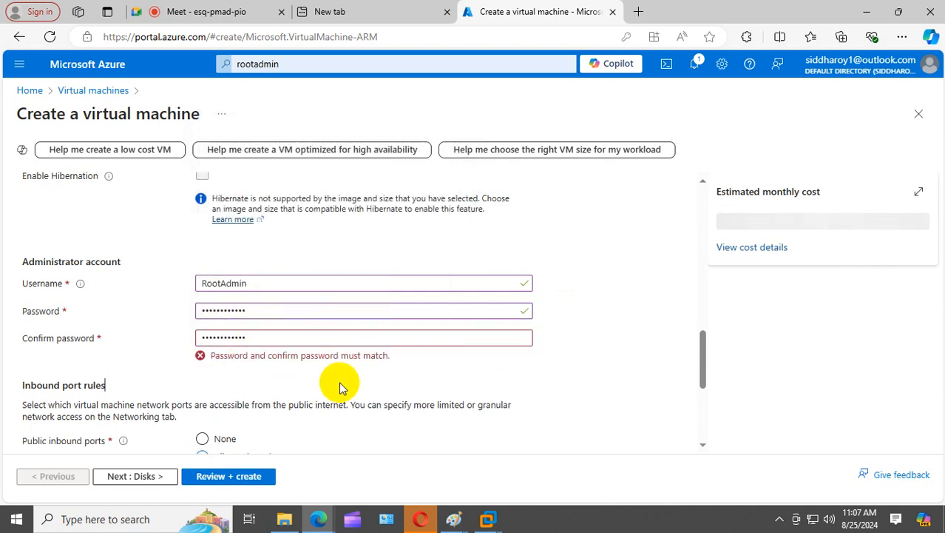
pyautogui.moveTo(287, 315); pyautogui.dragTo(7, 286)
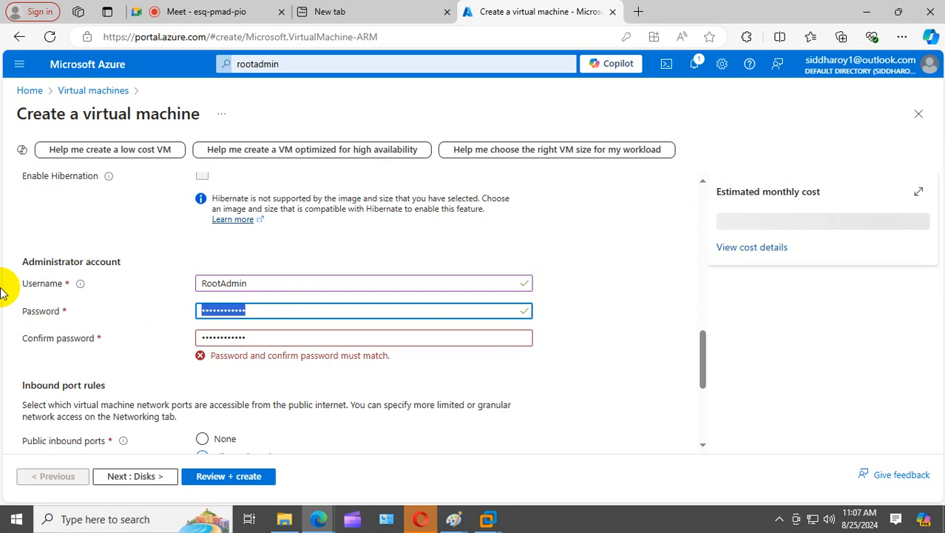
pyautogui.press('BackSpace')
pyautogui.write('•••••')
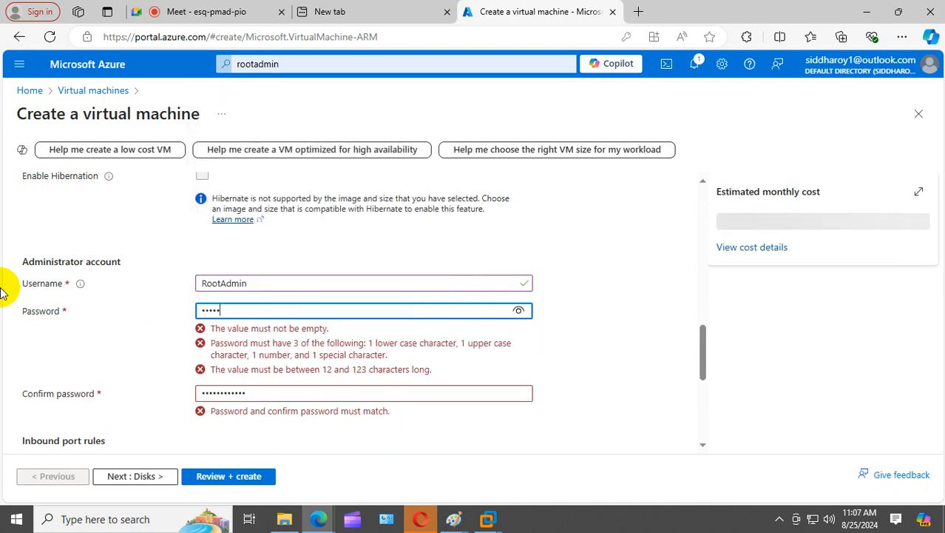
pyautogui.write('•••••••')
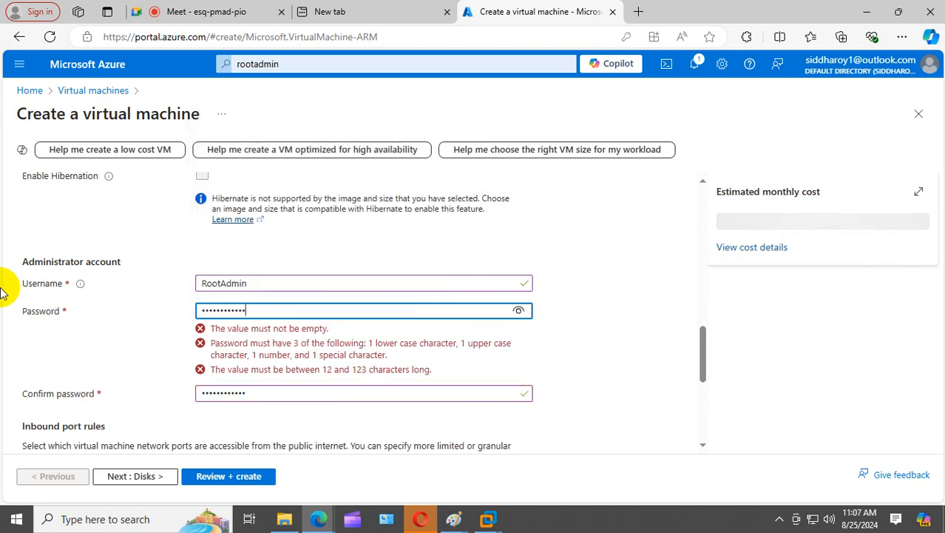
pyautogui.moveTo(306, 337); pyautogui.dragTo(3, 345)
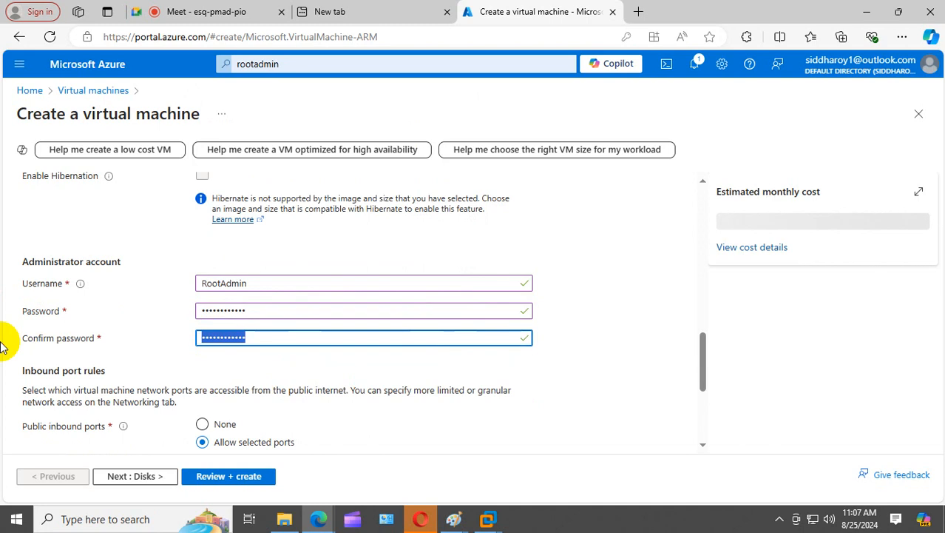
pyautogui.write('••••••••')
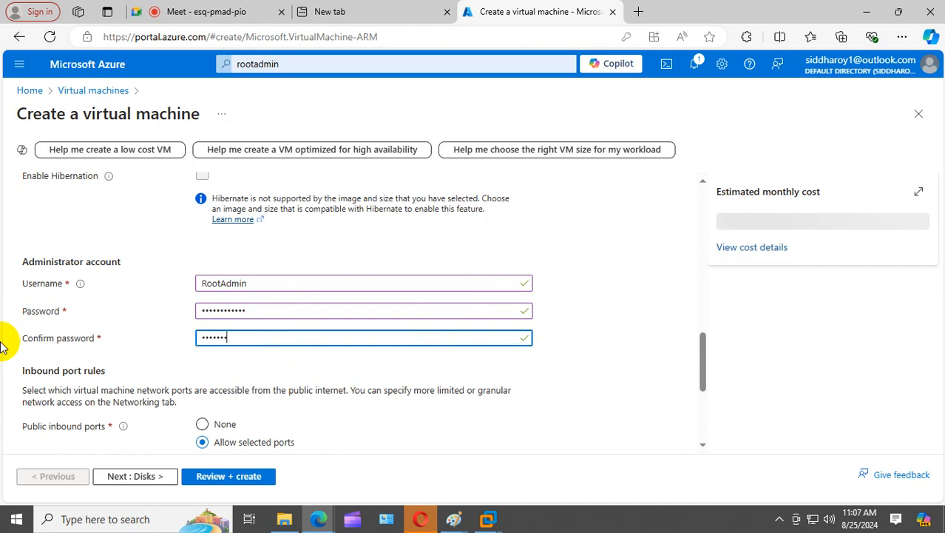
pyautogui.write('••••')
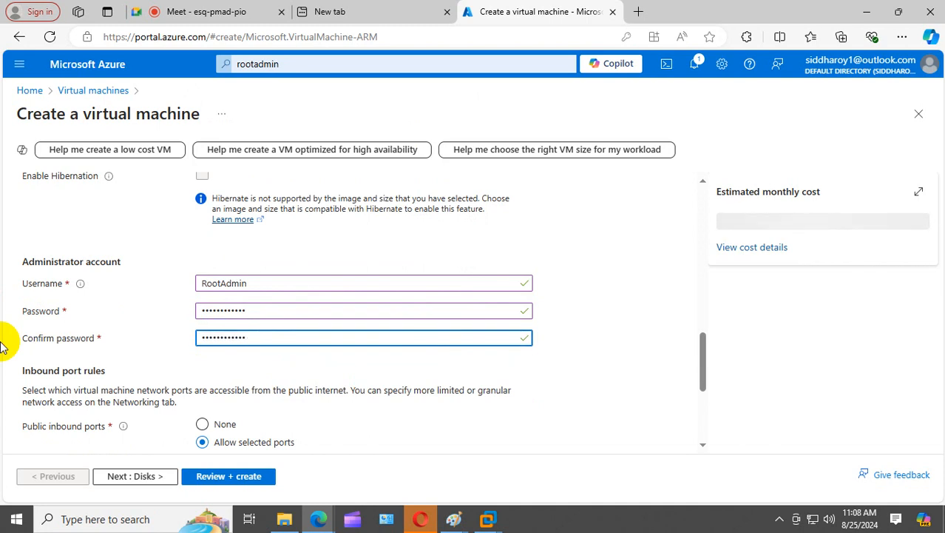
pyautogui.click(498, 450)
# - Add HTTP (80) and HTTPS (443) to the allowed inbound ports alongside RDP, then go to Disks
pyautogui.scroll(-3, 497, 395)
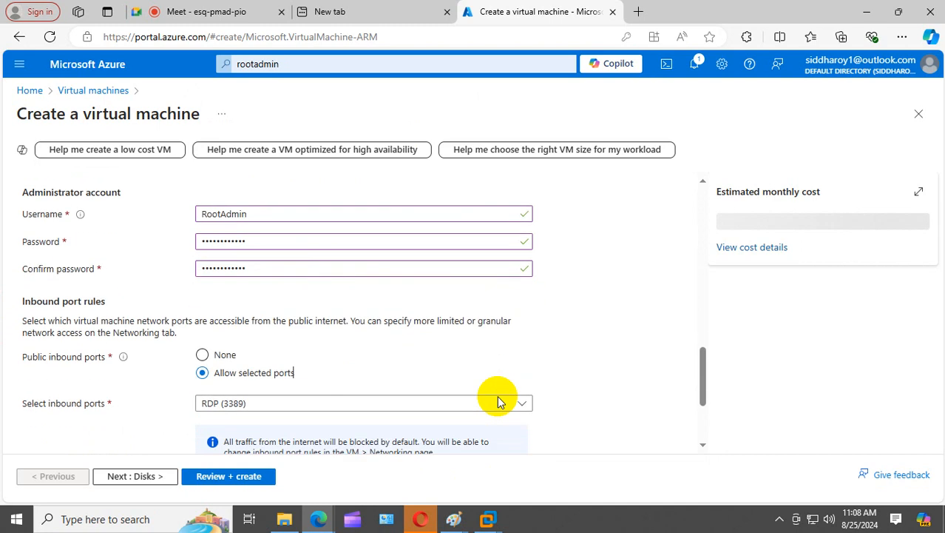
pyautogui.click(515, 265)
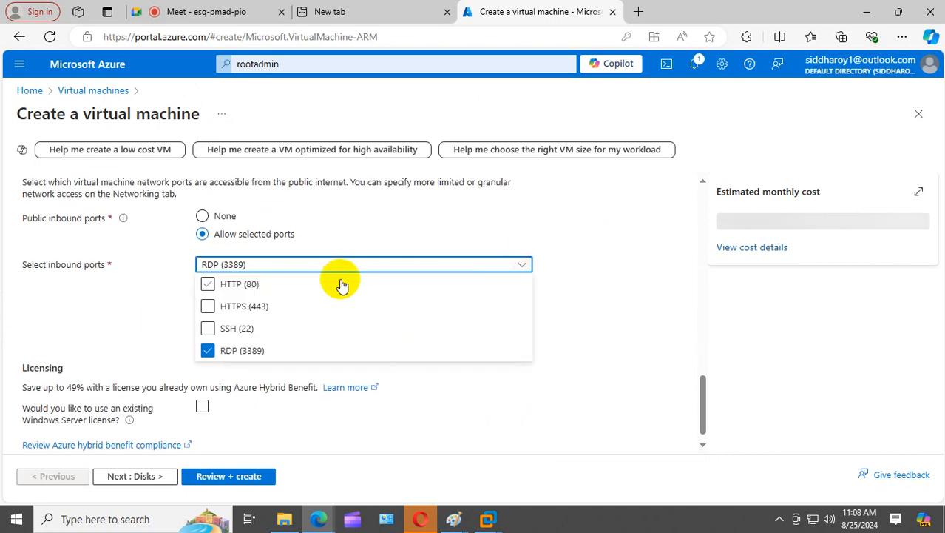
pyautogui.click(208, 284)
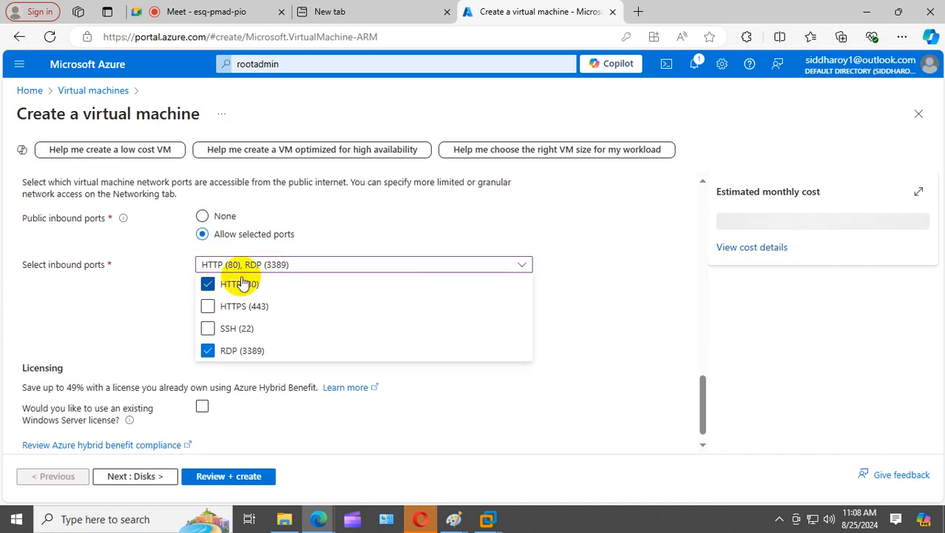
pyautogui.click(206, 305)
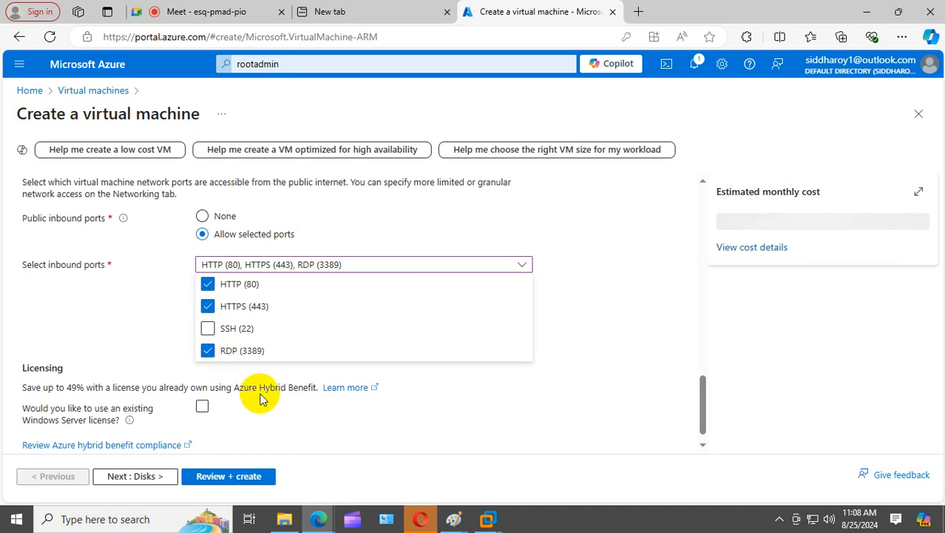
pyautogui.click(580, 276)
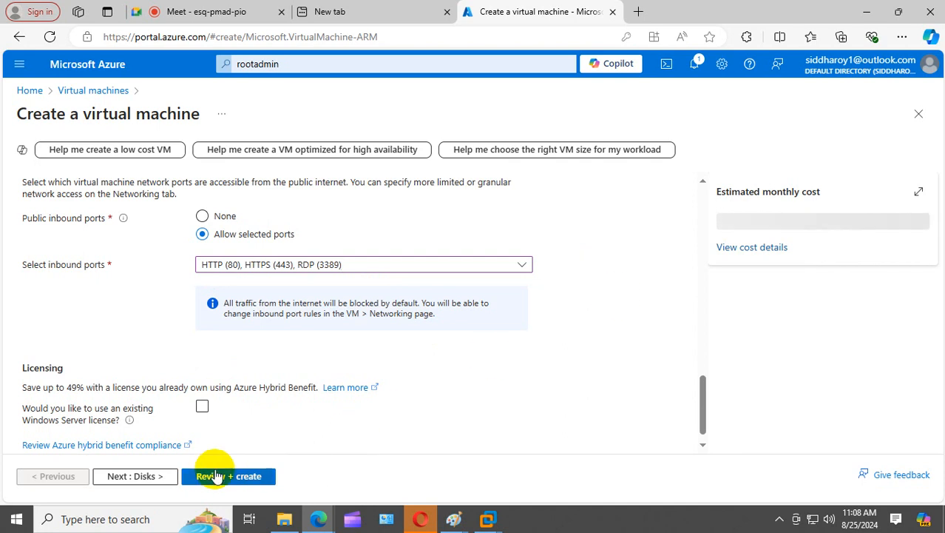
pyautogui.click(135, 477)
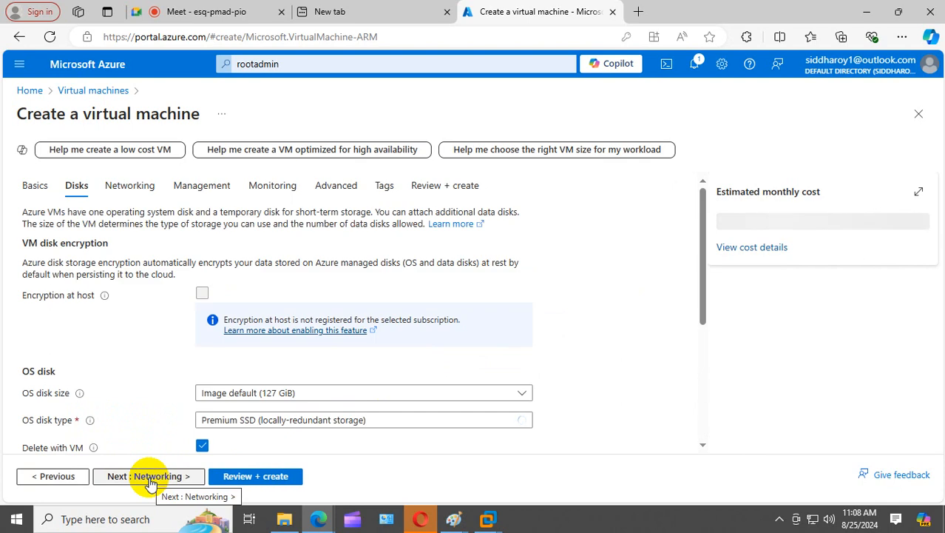
# - Page through Networking, Management, Monitoring, Advanced and Tags to Review + create
pyautogui.click(152, 480)
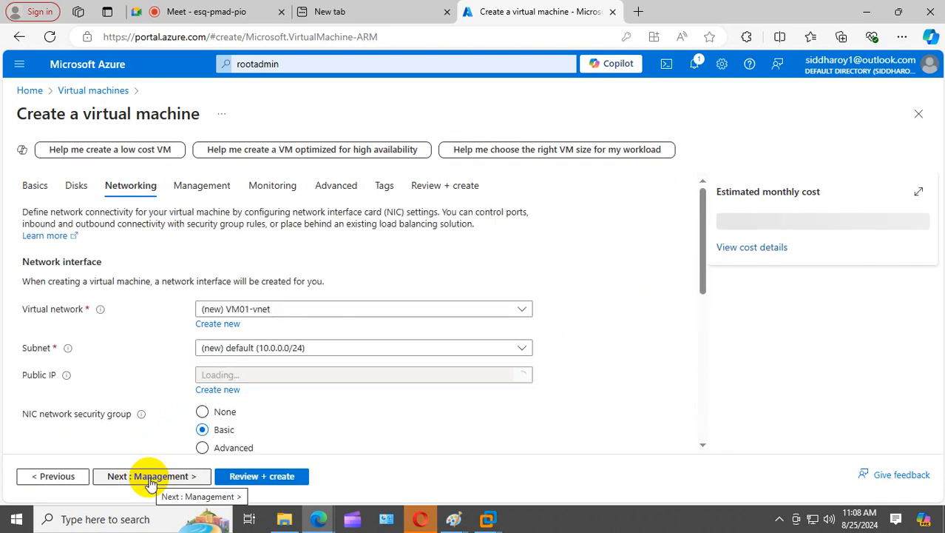
pyautogui.click(151, 479)
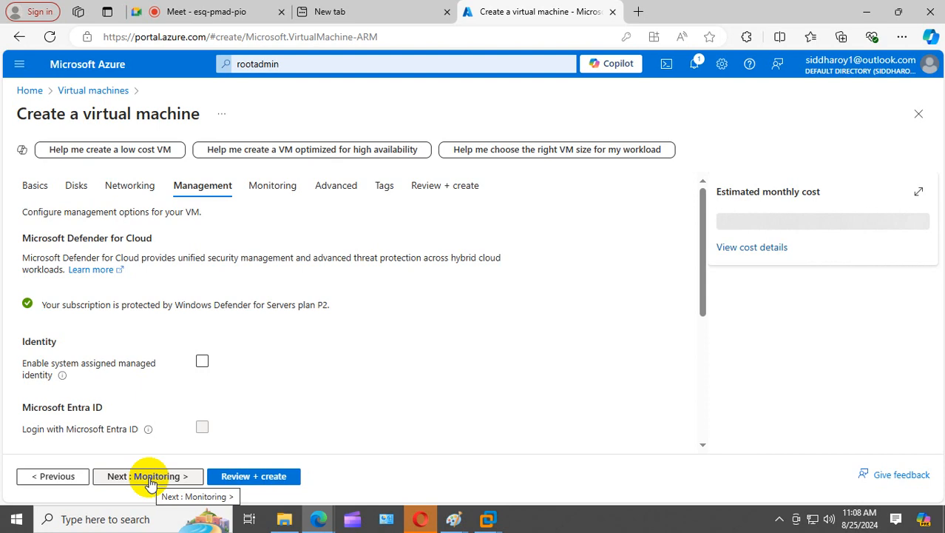
pyautogui.click(152, 480)
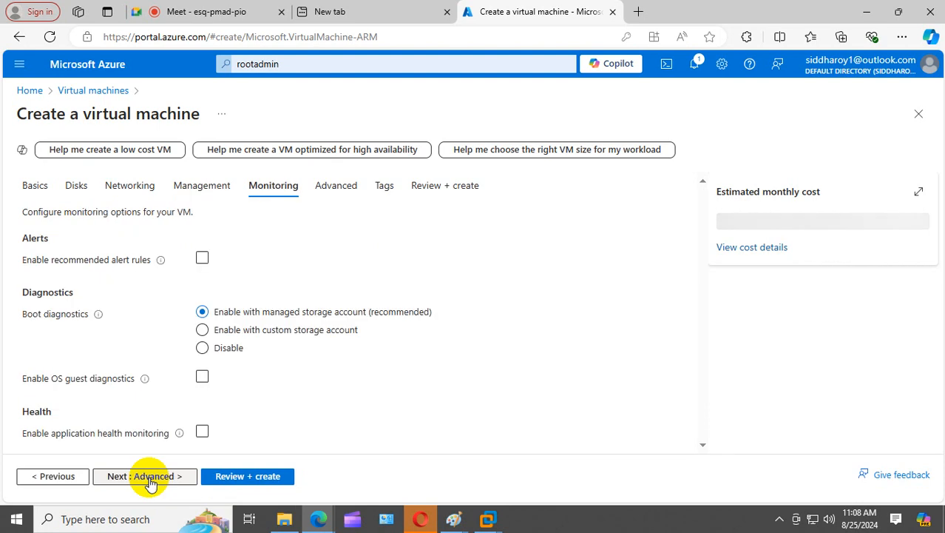
pyautogui.click(152, 479)
pyautogui.click(148, 480)
pyautogui.click(149, 479)
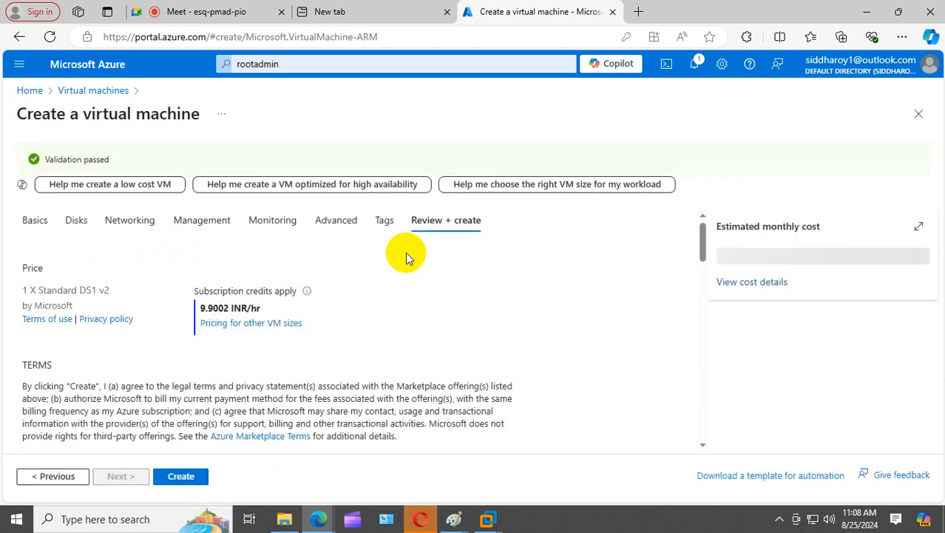
# - Create VM01 from the review page and wait until its deployment to RG1 succeeds
pyautogui.click(186, 477)
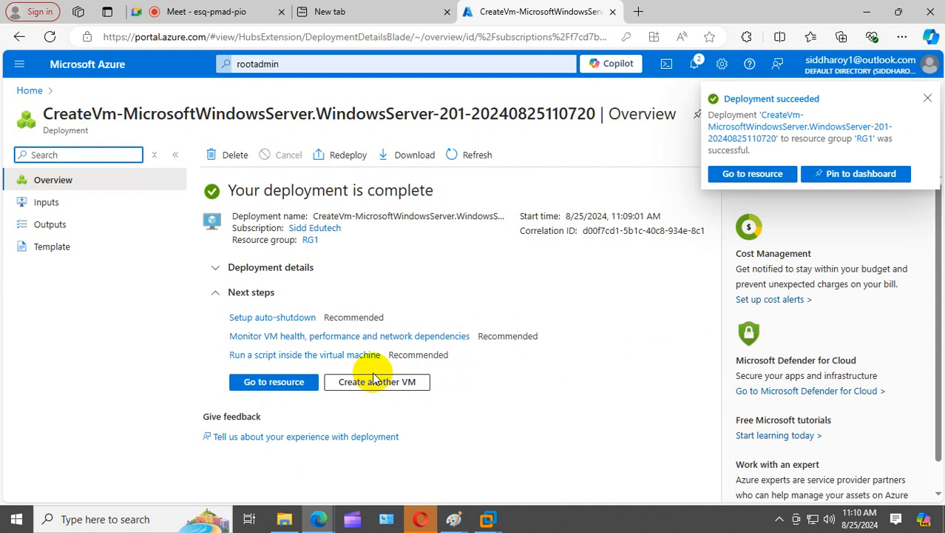
# - Open VM01's Connect page and keep its public IP 74.235.191.242 on port 3389
pyautogui.click(30, 92)
pyautogui.click(207, 152)
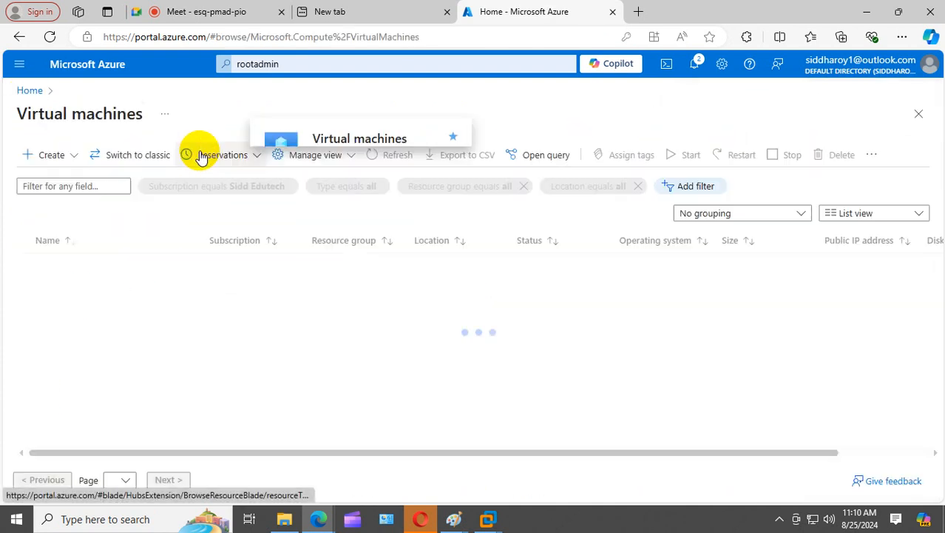
pyautogui.click(64, 264)
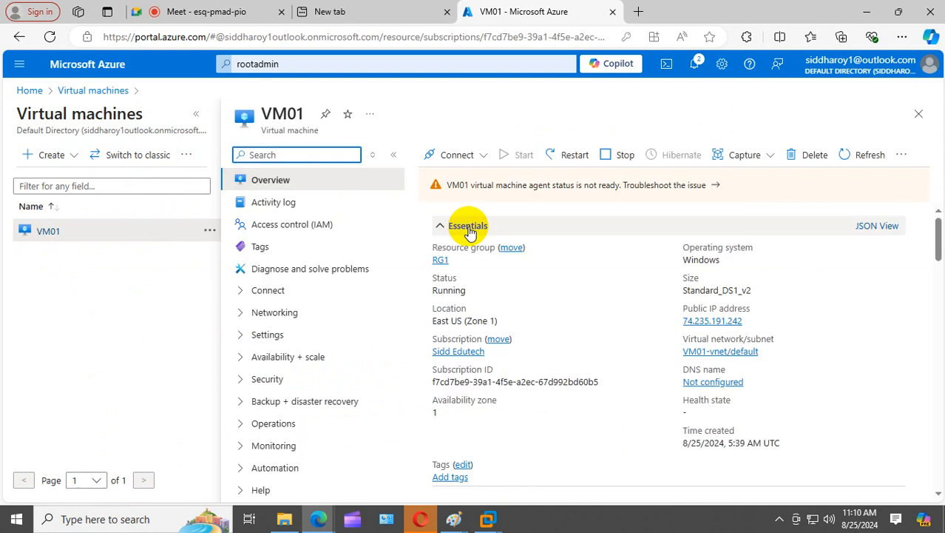
pyautogui.click(463, 155)
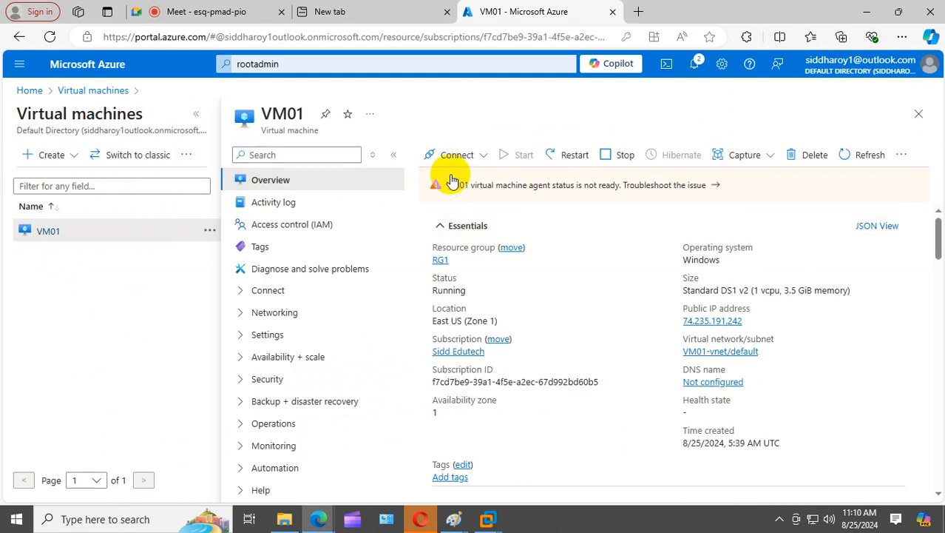
pyautogui.click(448, 179)
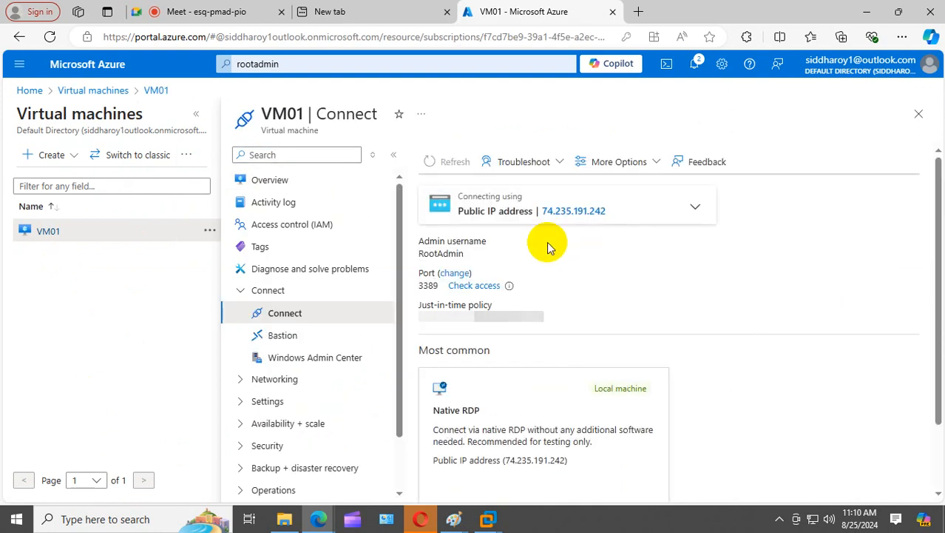
pyautogui.click(623, 213)
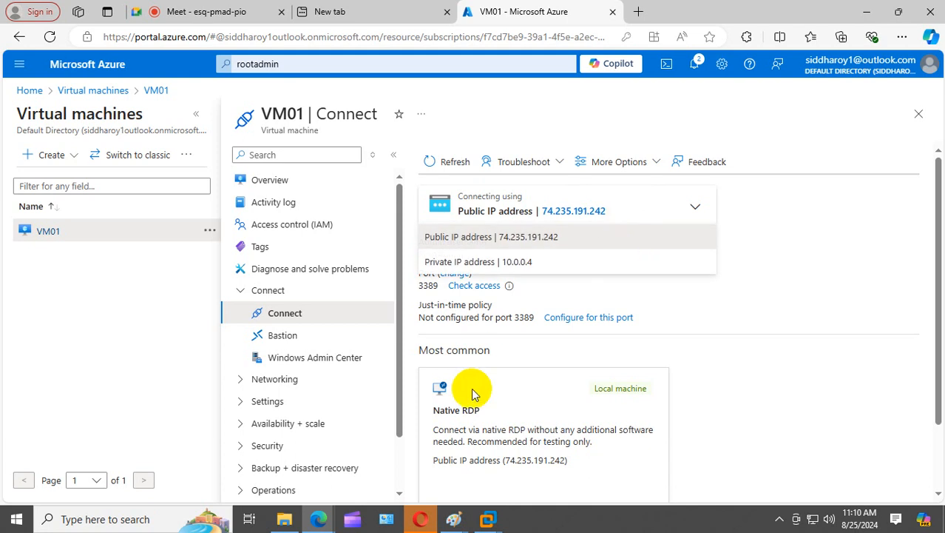
pyautogui.click(775, 297)
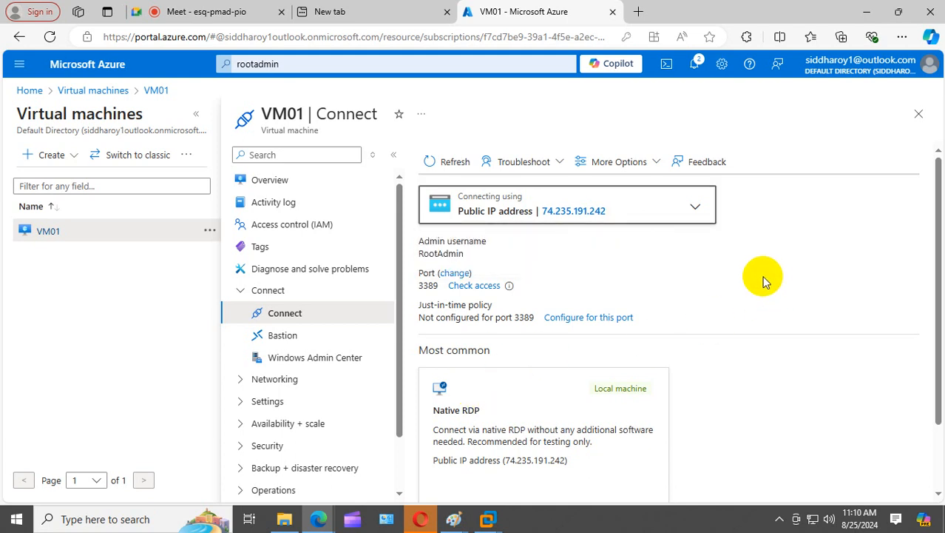
pyautogui.rightClick(16, 519)
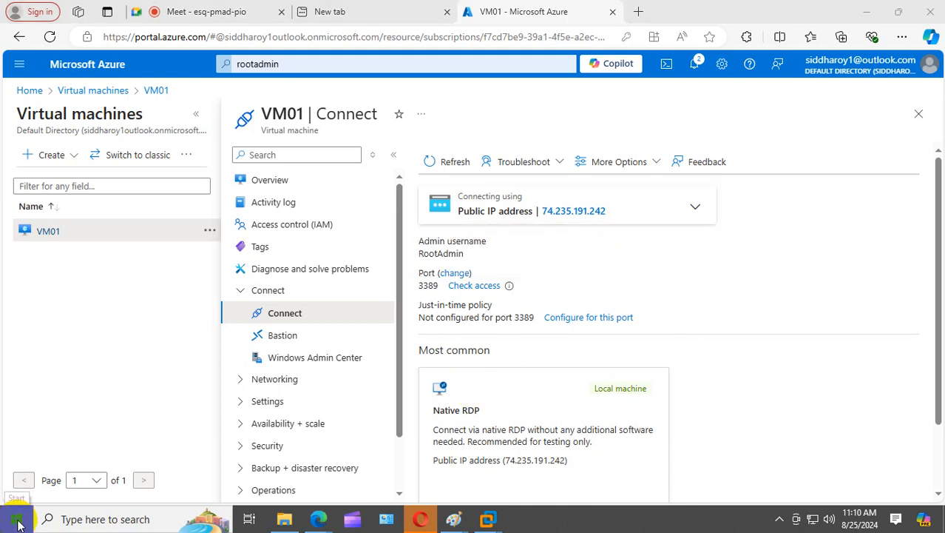
# - Launch Remote Desktop Connection with mstsc and clear the wrongly pasted Computer field
pyautogui.click(99, 458)
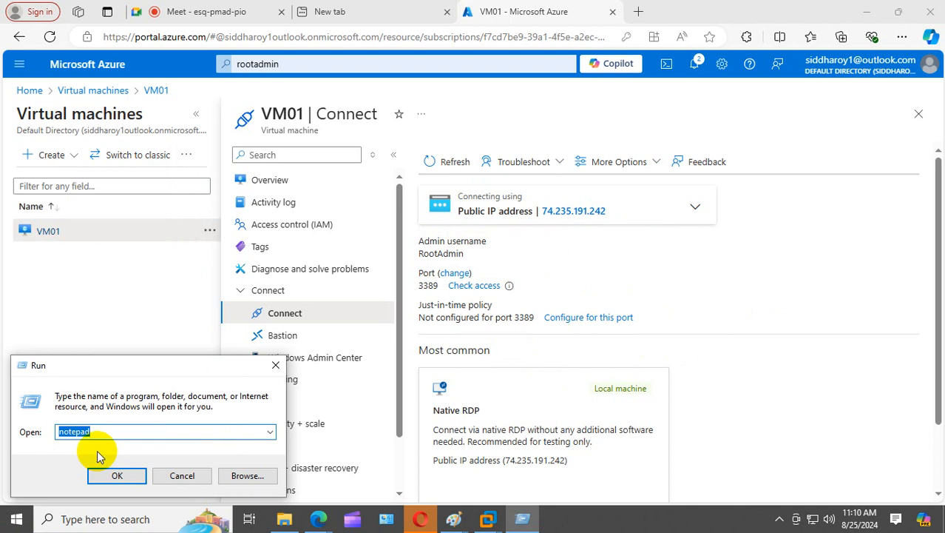
pyautogui.write('mstsc')
pyautogui.press('Return')
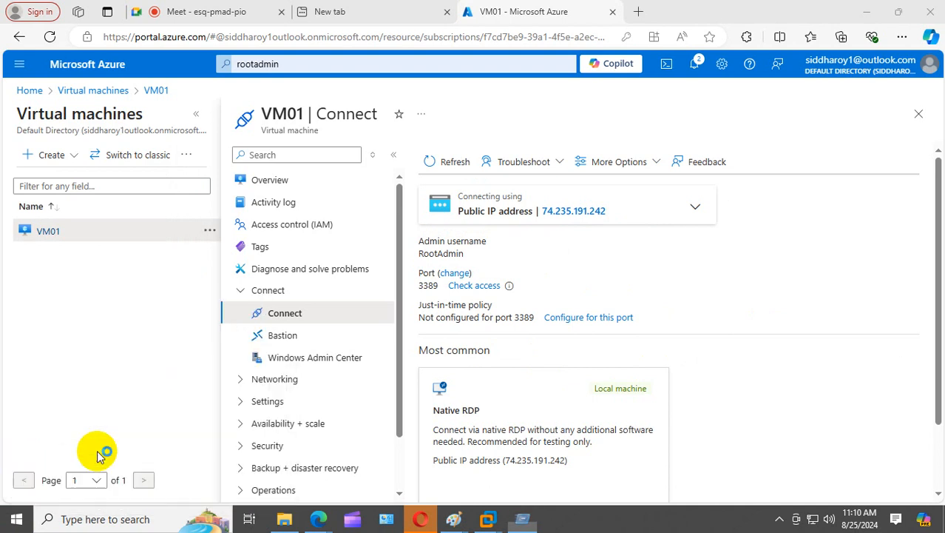
pyautogui.hotkey('ctrl', 'v')
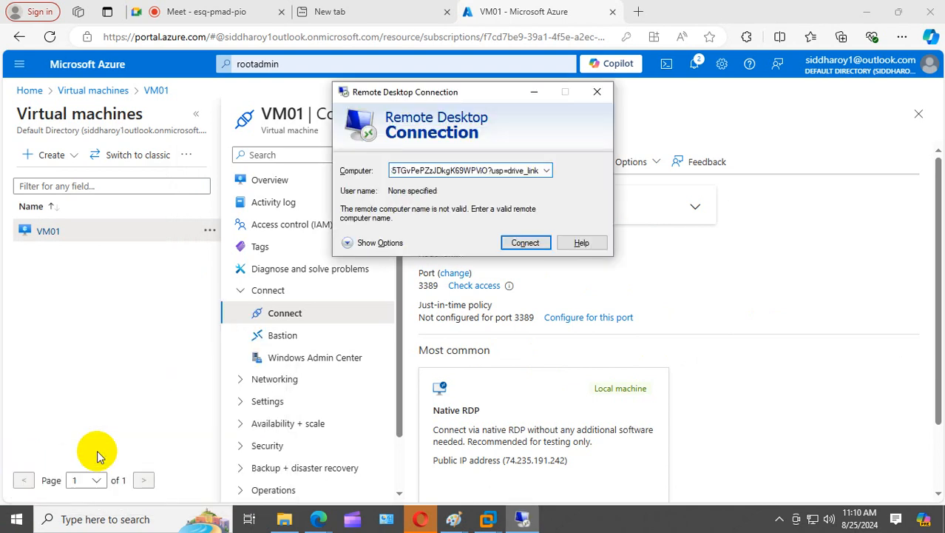
pyautogui.press('BackSpace')
pyautogui.press('BackSpace')
pyautogui.press('BackSpace')
pyautogui.press('BackSpace')
pyautogui.press('BackSpace')
pyautogui.press('BackSpace')
pyautogui.press('BackSpace')
pyautogui.press('BackSpace')
pyautogui.press('BackSpace')
pyautogui.press('BackSpace')
pyautogui.press('BackSpace')
pyautogui.press('BackSpace')
pyautogui.press('BackSpace')
pyautogui.press('BackSpace')
pyautogui.press('BackSpace')
pyautogui.press('BackSpace')
pyautogui.press('BackSpace')
pyautogui.press('BackSpace')
pyautogui.press('BackSpace')
pyautogui.press('BackSpace')
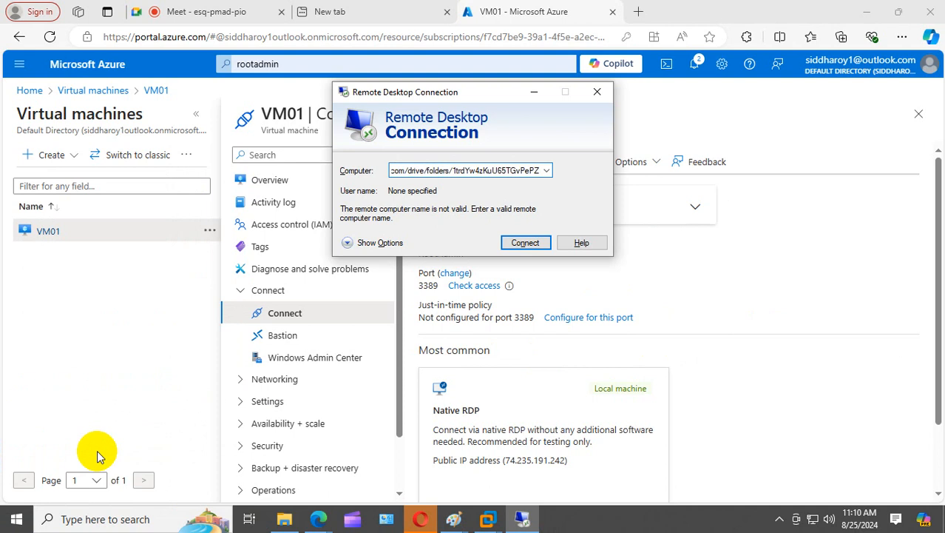
pyautogui.press('BackSpace')
pyautogui.press('BackSpace')
pyautogui.press('BackSpace')
pyautogui.press('BackSpace')
pyautogui.press('BackSpace')
pyautogui.press('BackSpace')
pyautogui.press('BackSpace')
pyautogui.press('BackSpace')
pyautogui.press('BackSpace')
pyautogui.press('BackSpace')
pyautogui.press('BackSpace')
pyautogui.press('BackSpace')
pyautogui.press('BackSpace')
pyautogui.press('BackSpace')
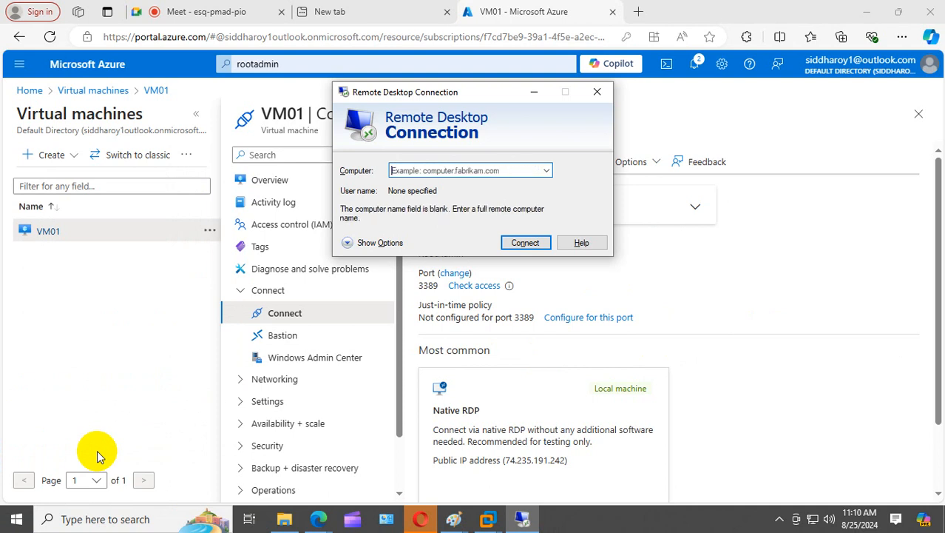
# - Copy VM01's public IP 74.235.191.242 into the Computer field and start connecting
pyautogui.click(629, 294)
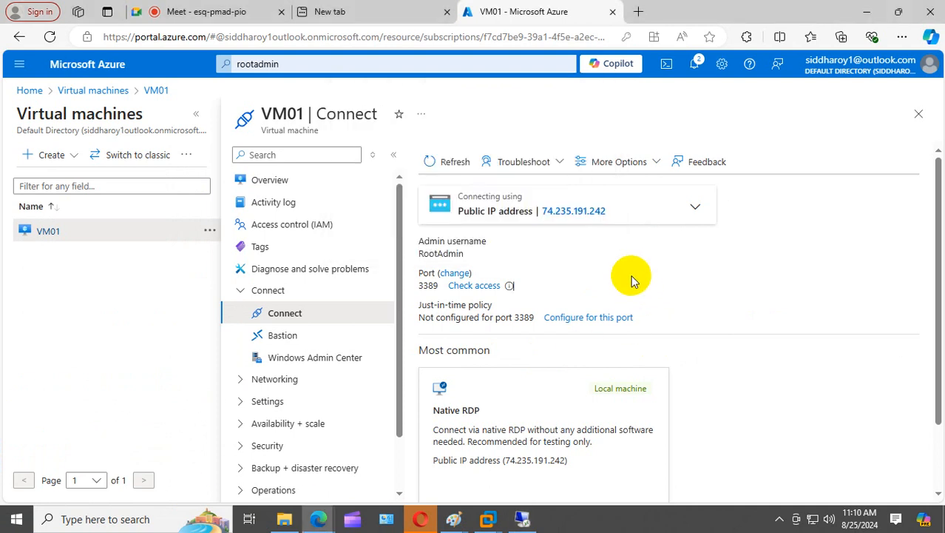
pyautogui.click(618, 215)
pyautogui.click(523, 518)
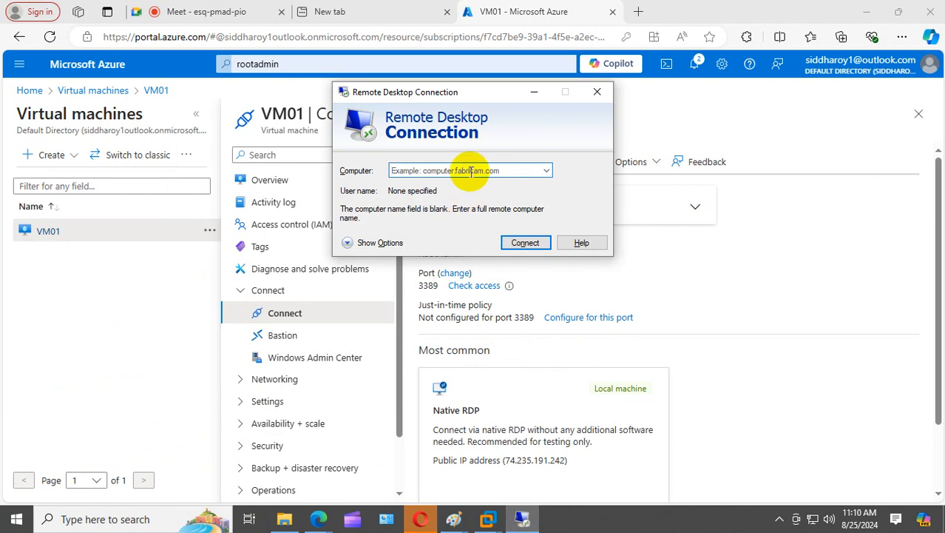
pyautogui.click(471, 170)
pyautogui.hotkey('ctrl', 'v')
pyautogui.click(524, 244)
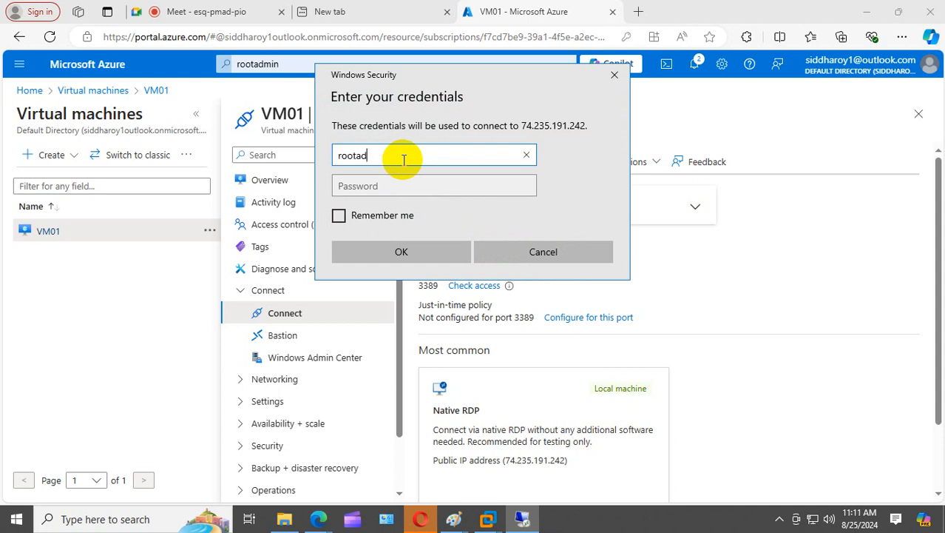
# - Enter the admin username and password in the credentials prompt and submit them
pyautogui.write('n')
pyautogui.press('Tab')
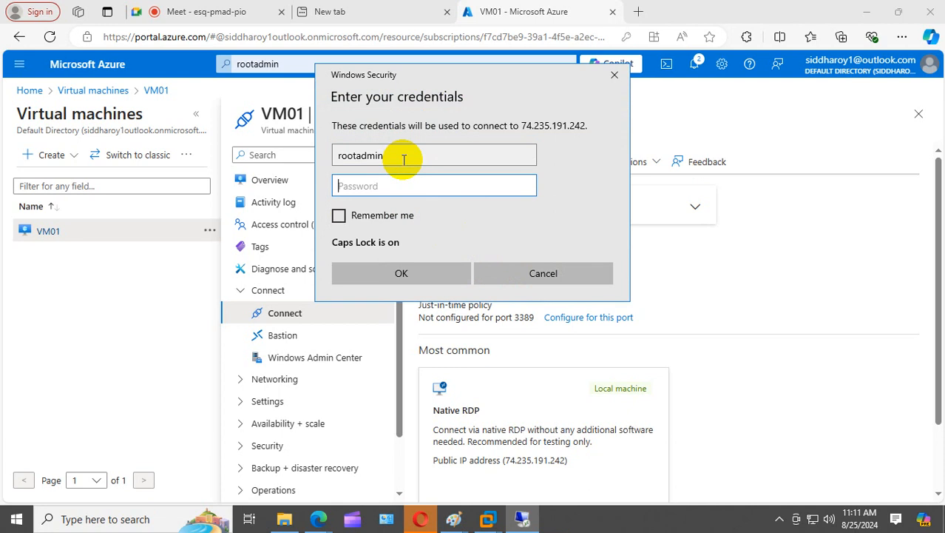
pyautogui.write('P')
pyautogui.press('BackSpace')
pyautogui.press('capslock')
pyautogui.write('P')
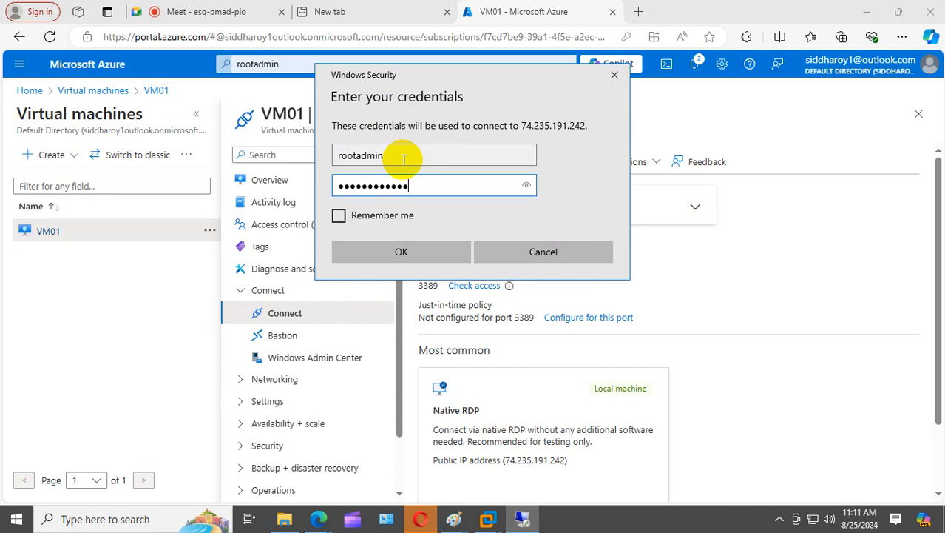
pyautogui.press('Return')
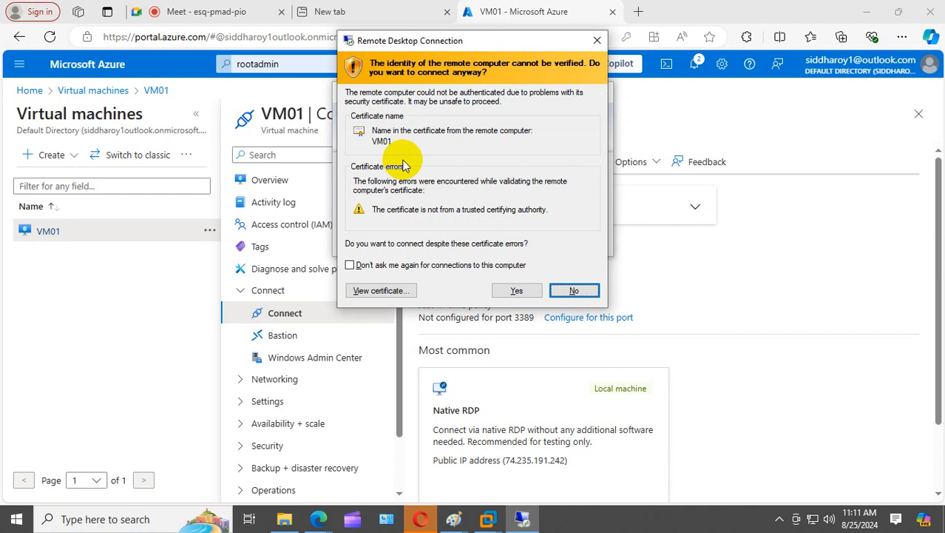
# - Accept the certificate warning to reach VM01's sign-in screen, then minimize the RDP session
pyautogui.click(516, 290)
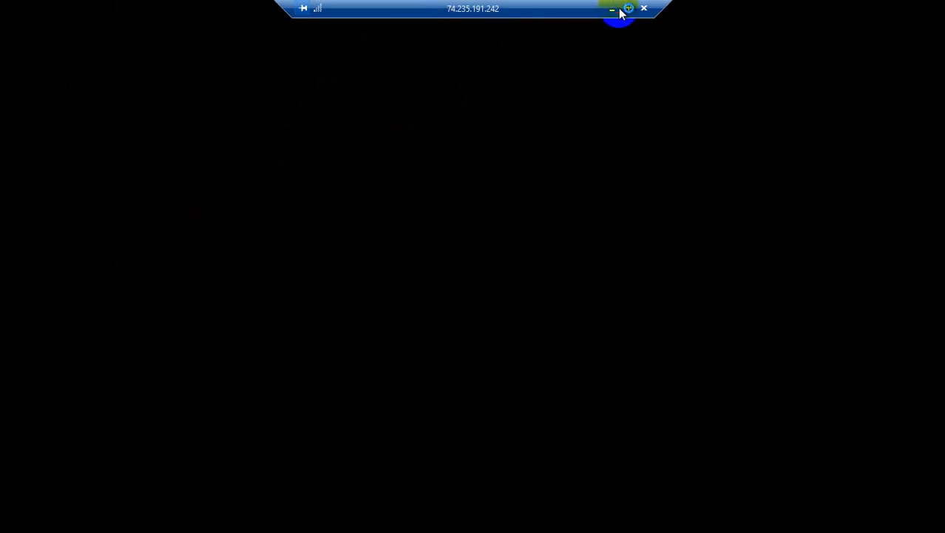
pyautogui.click(612, 8)
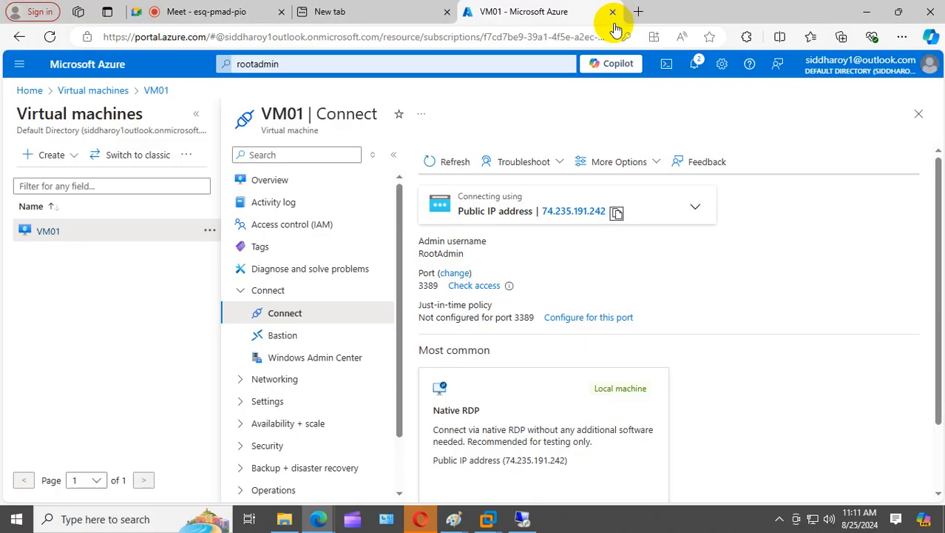
# - Open VM01's Overview and scroll to Networking: public IP 74.235.191.242, private IP 10.0.0.4
pyautogui.scroll(-2, 342, 348)
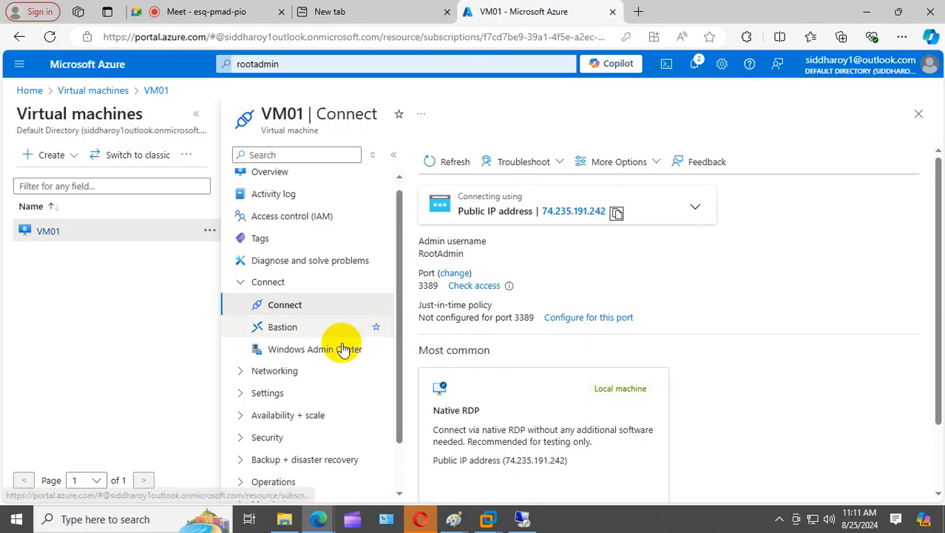
pyautogui.scroll(2, 295, 363)
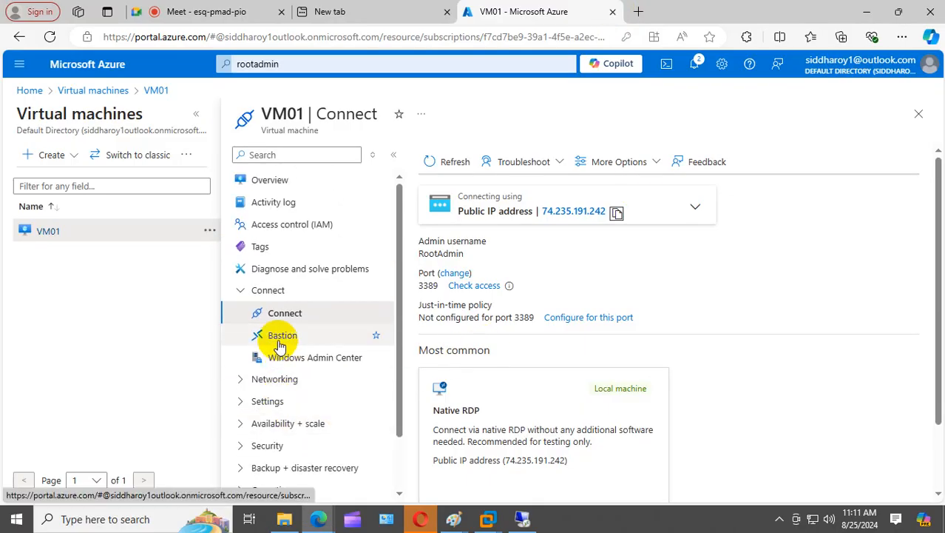
pyautogui.scroll(-2, 284, 332)
pyautogui.scroll(2, 284, 314)
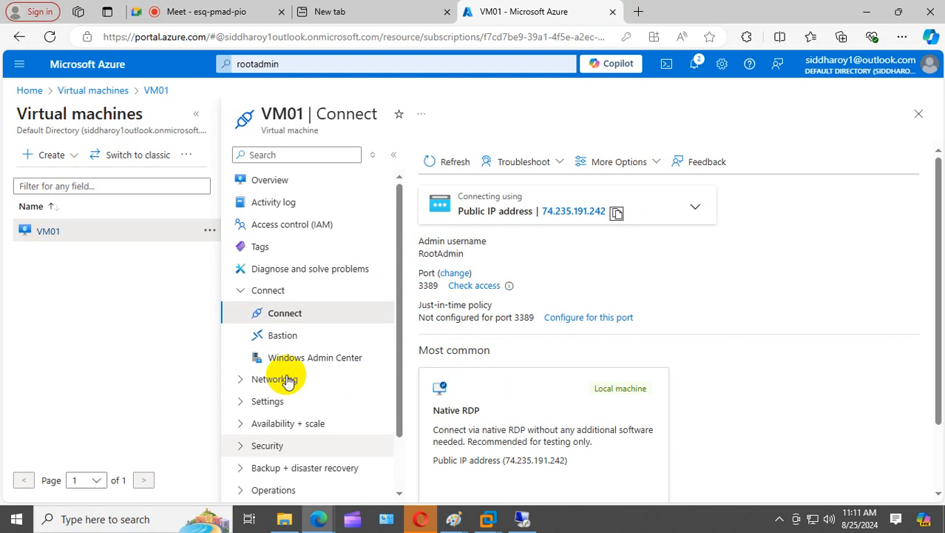
pyautogui.click(268, 180)
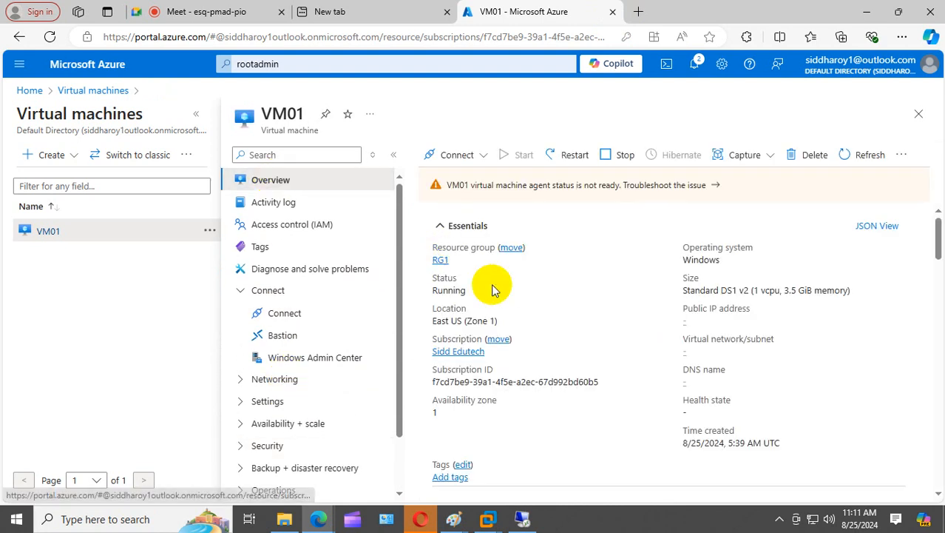
pyautogui.scroll(-3, 695, 323)
pyautogui.scroll(-3, 747, 368)
pyautogui.scroll(3, 746, 367)
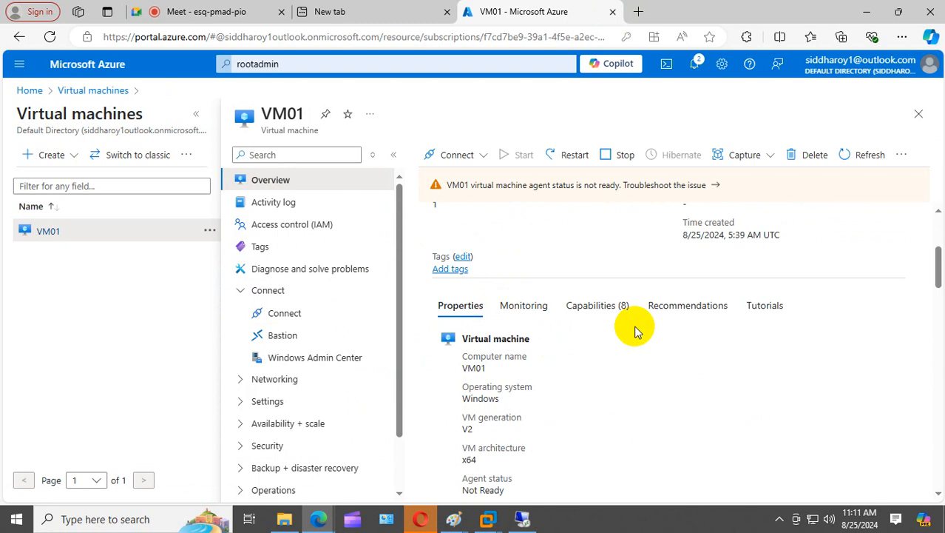
pyautogui.scroll(-5, 633, 331)
pyautogui.scroll(-3, 634, 331)
pyautogui.scroll(4, 634, 331)
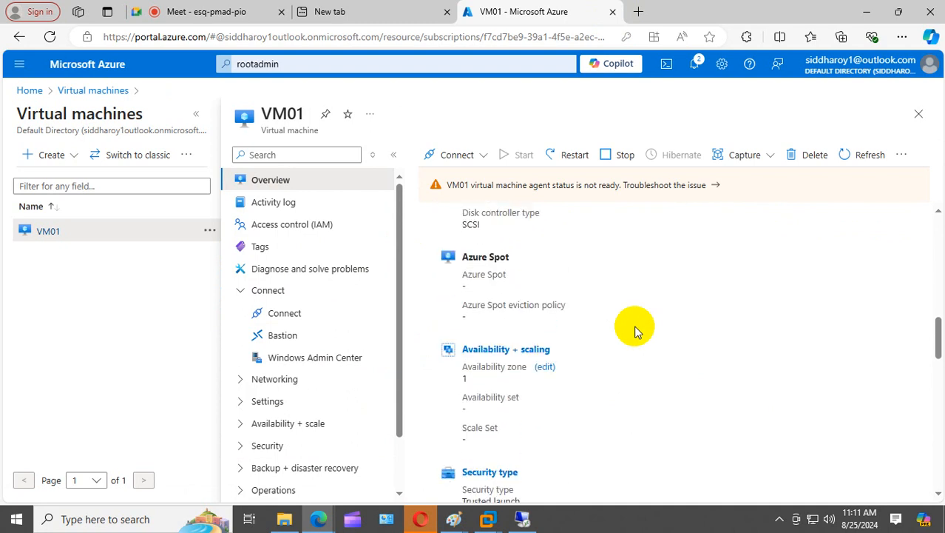
pyautogui.scroll(-5, 634, 330)
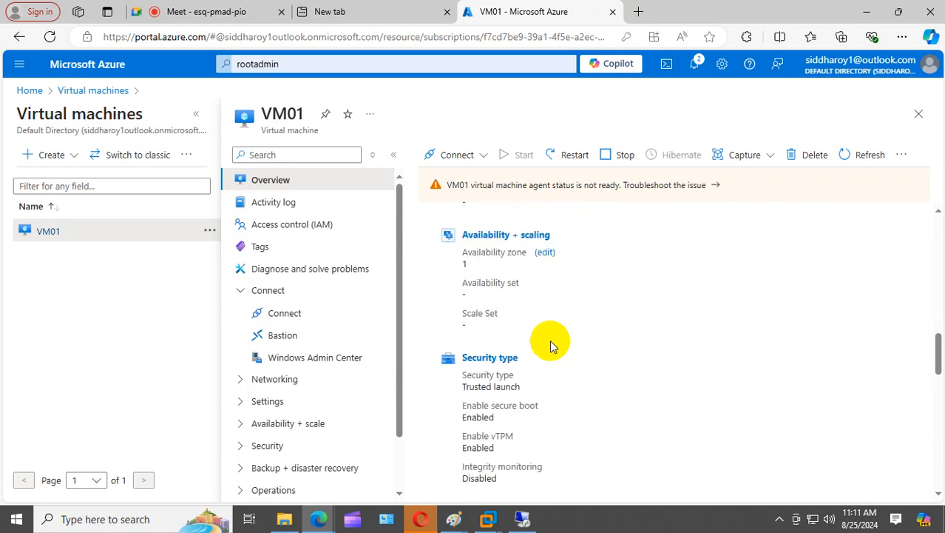
pyautogui.scroll(-3, 542, 389)
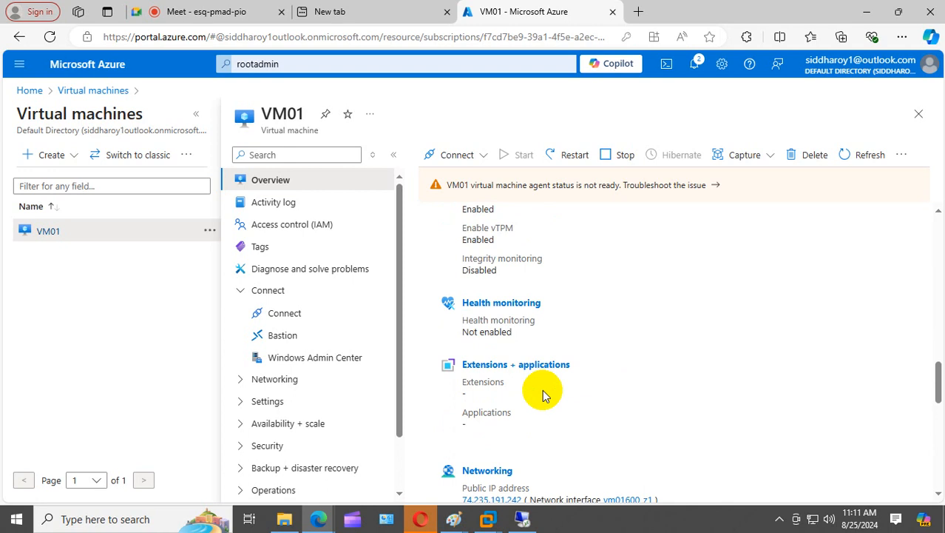
pyautogui.scroll(-3, 542, 389)
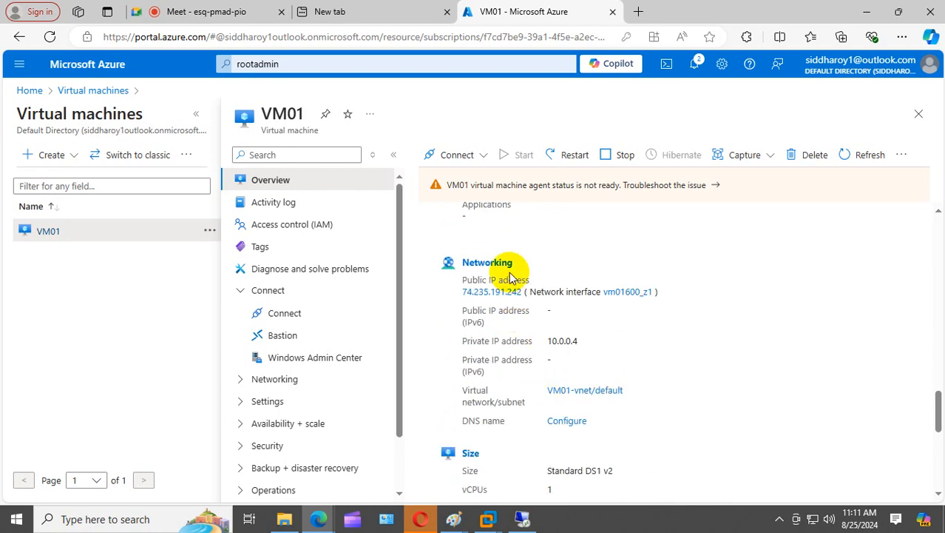
pyautogui.click(497, 271)
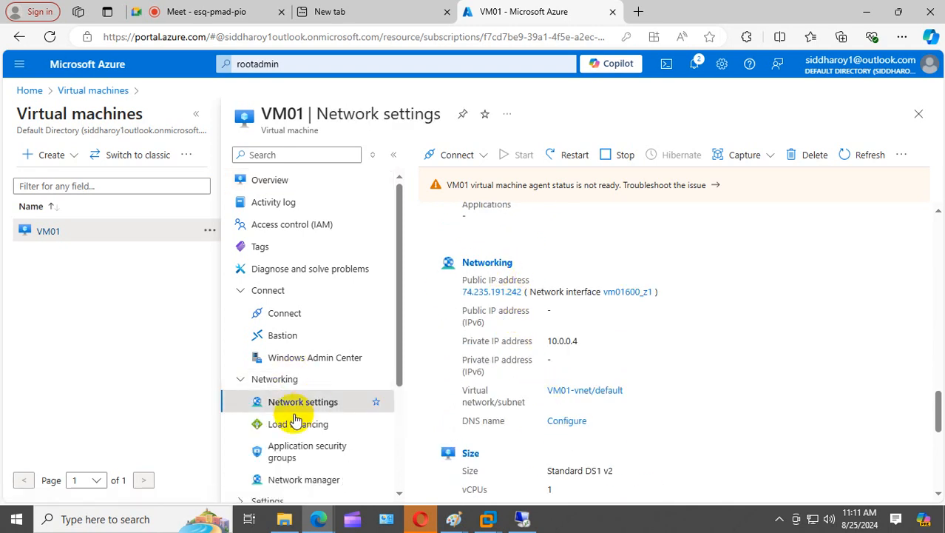
# - Confirm interface vm01600_z1 uses the VM01-nsg security group, then return to Virtual machines
pyautogui.scroll(-2, 318, 355)
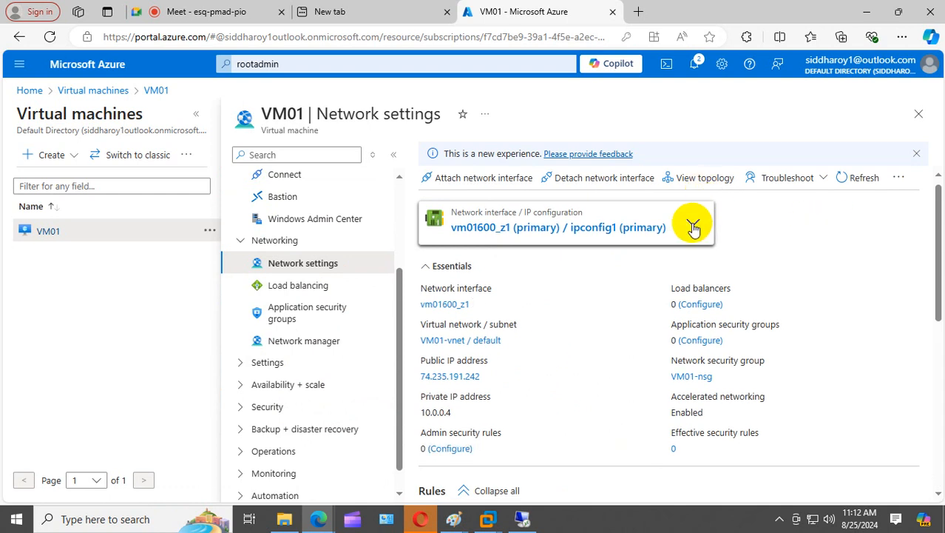
pyautogui.click(693, 225)
pyautogui.click(544, 259)
pyautogui.click(524, 229)
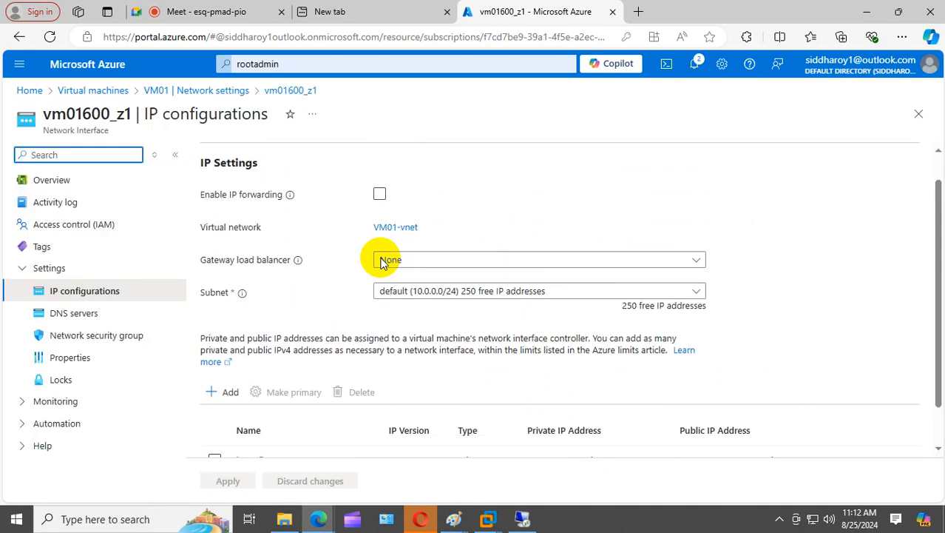
pyautogui.scroll(-1, 377, 252)
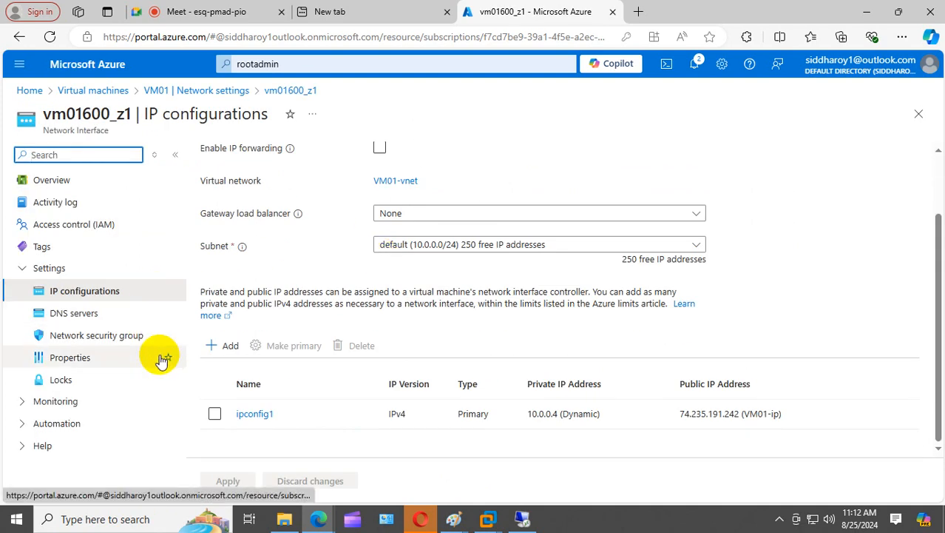
pyautogui.click(124, 337)
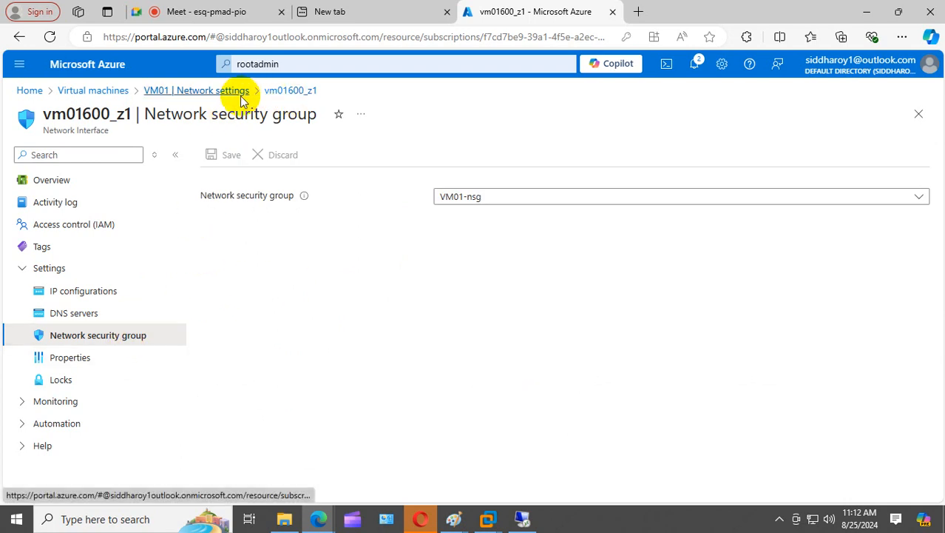
pyautogui.click(94, 90)
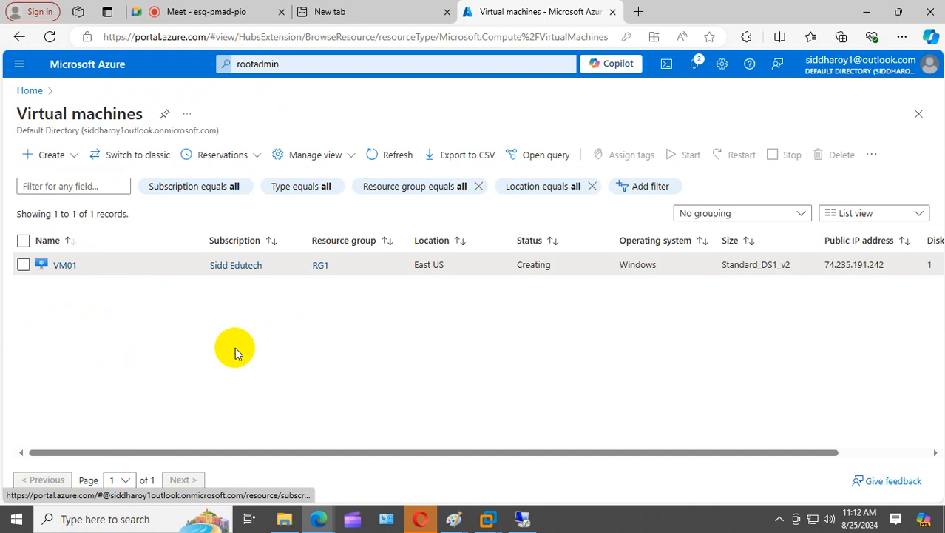
# - Check VM01's inbound rules allow RDP 3389, HTTP and HTTPS from any source
pyautogui.click(65, 267)
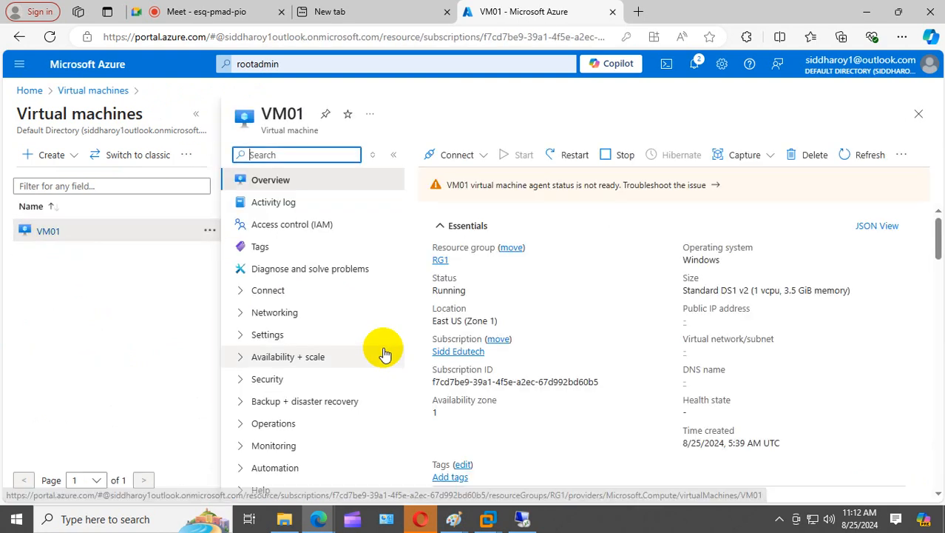
pyautogui.click(234, 313)
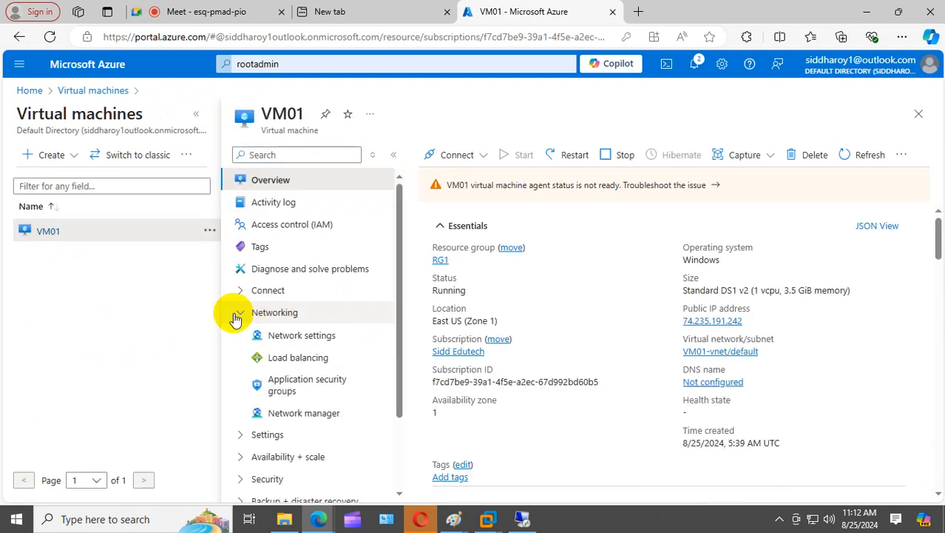
pyautogui.click(311, 337)
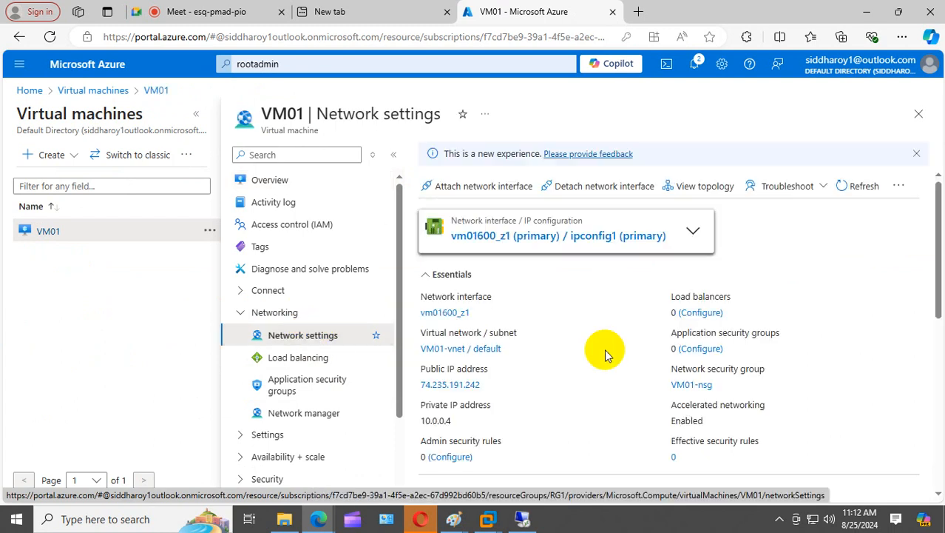
pyautogui.scroll(-5, 640, 361)
pyautogui.scroll(-3, 639, 361)
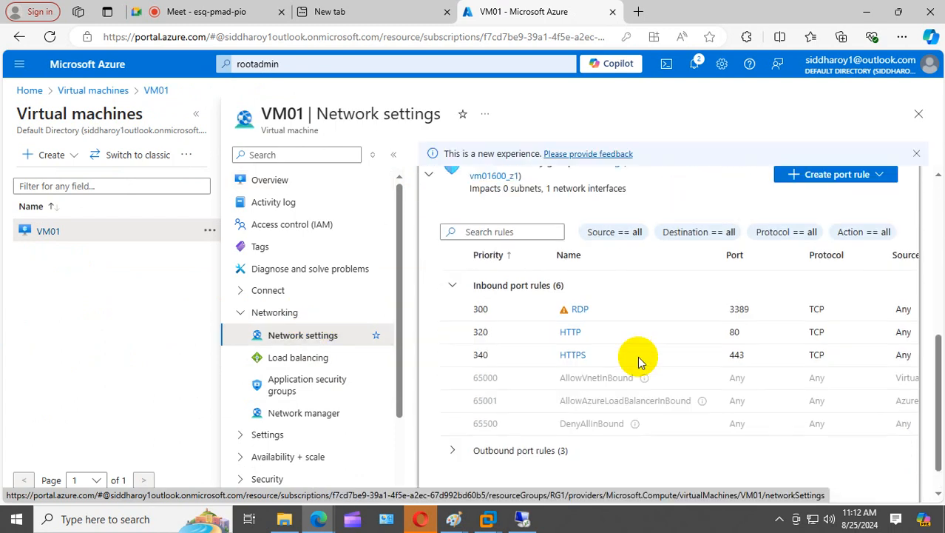
pyautogui.scroll(3, 625, 336)
pyautogui.scroll(-2, 619, 392)
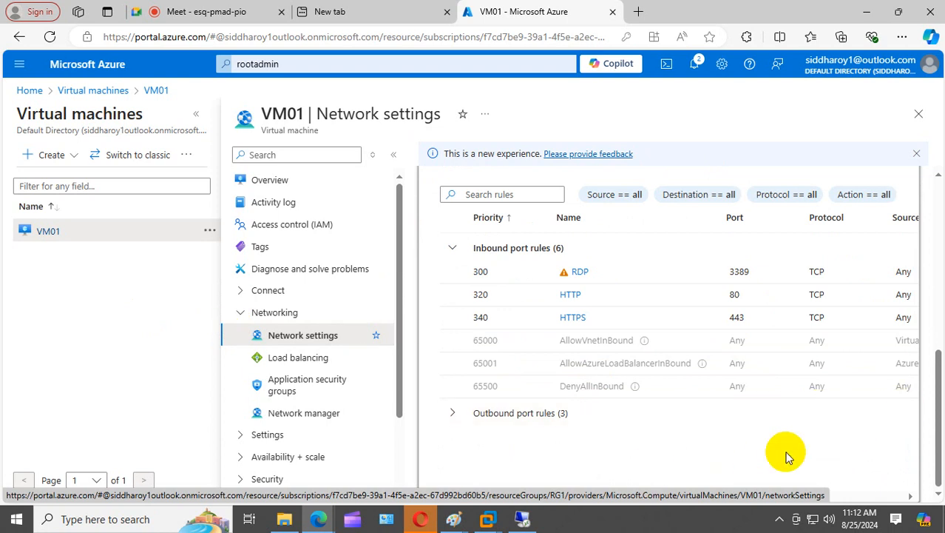
pyautogui.moveTo(703, 497); pyautogui.dragTo(903, 492)
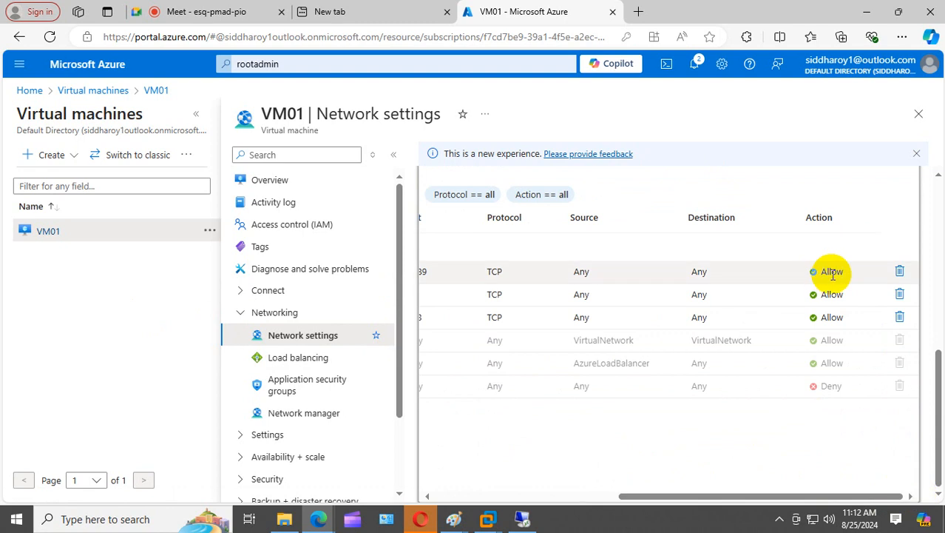
pyautogui.moveTo(749, 490); pyautogui.dragTo(559, 514)
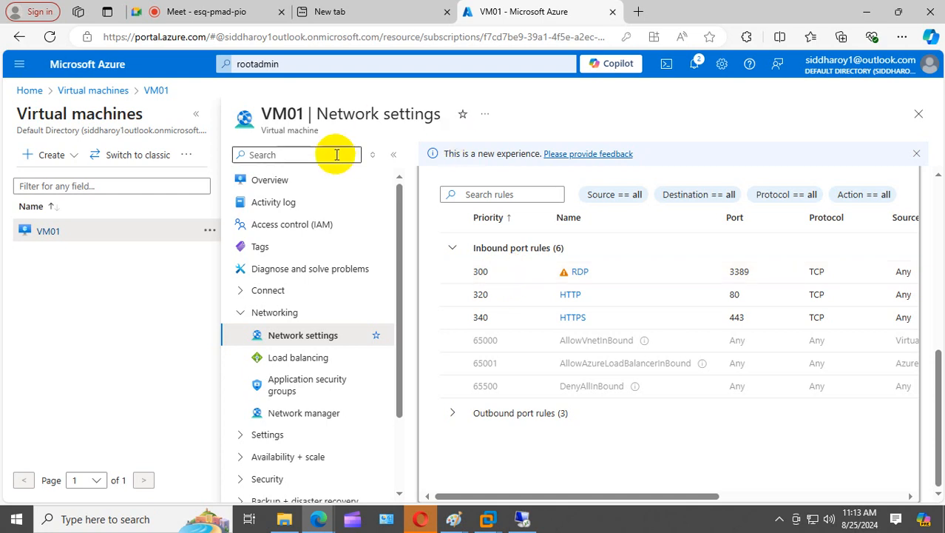
pyautogui.click(333, 184)
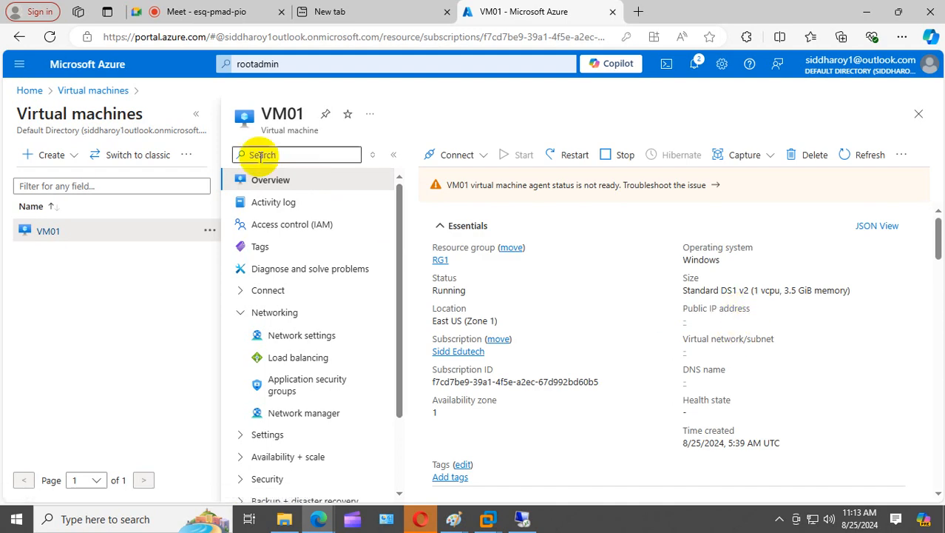
# - Enable a JIT policy for port 3389 and request access for all configured IPs
pyautogui.click(456, 157)
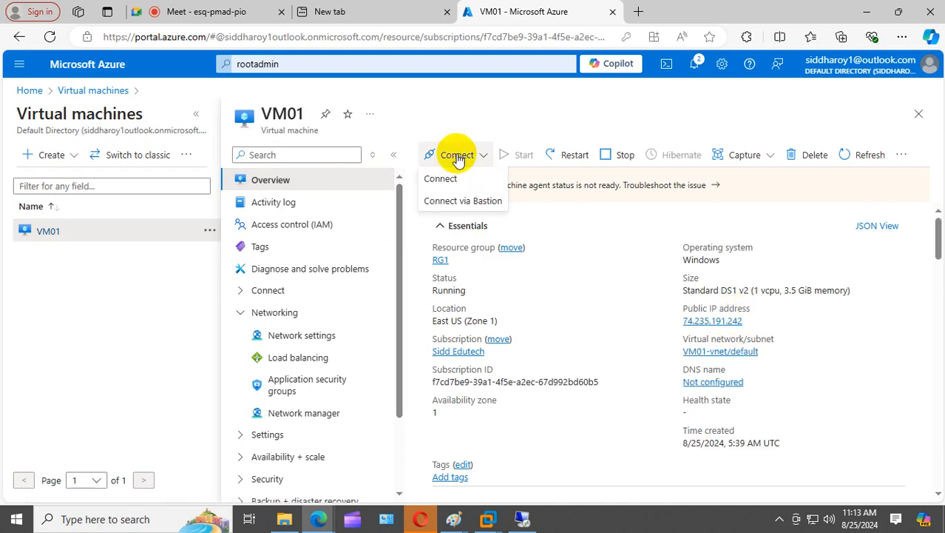
pyautogui.click(451, 181)
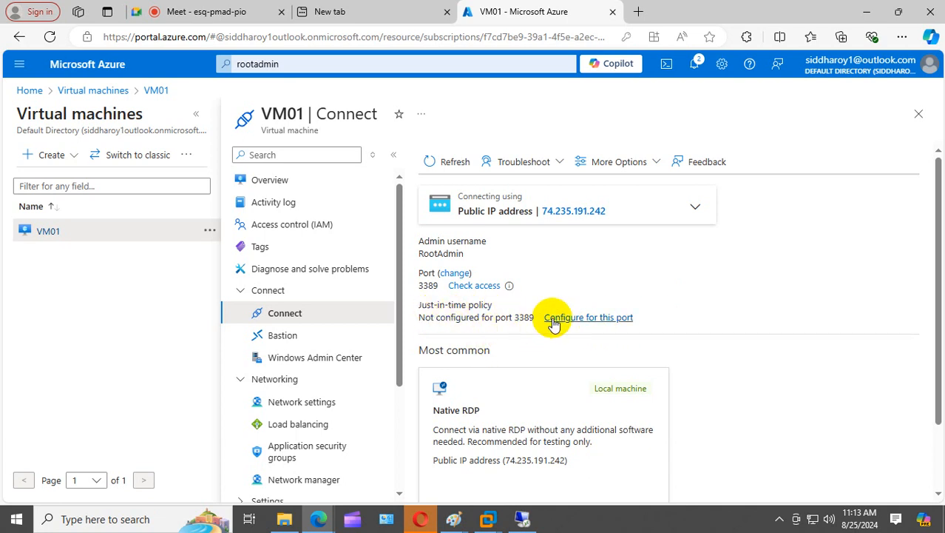
pyautogui.click(611, 318)
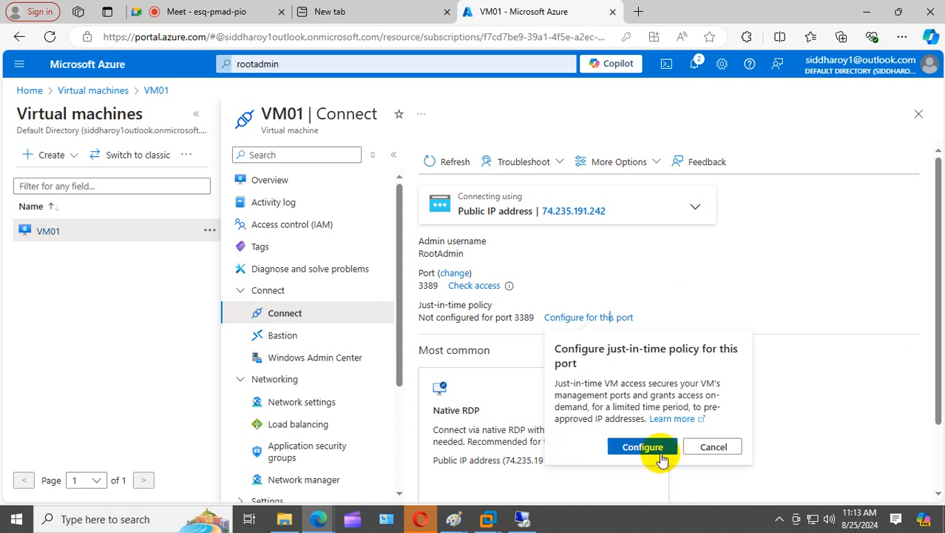
pyautogui.click(658, 448)
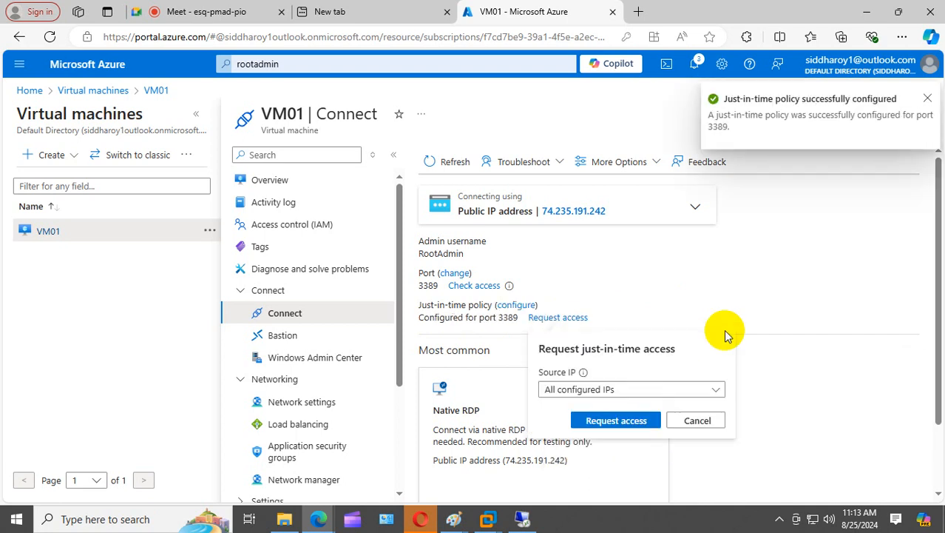
pyautogui.click(621, 428)
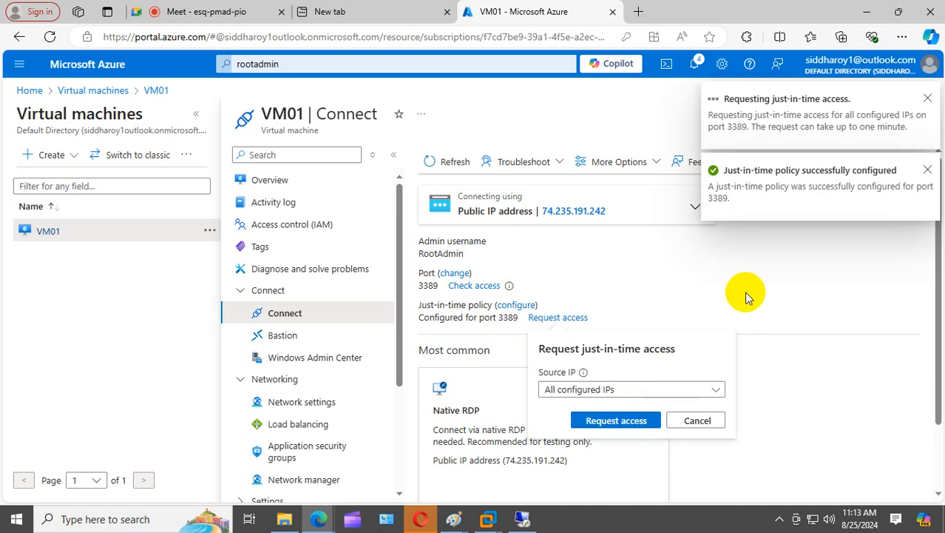
pyautogui.click(616, 425)
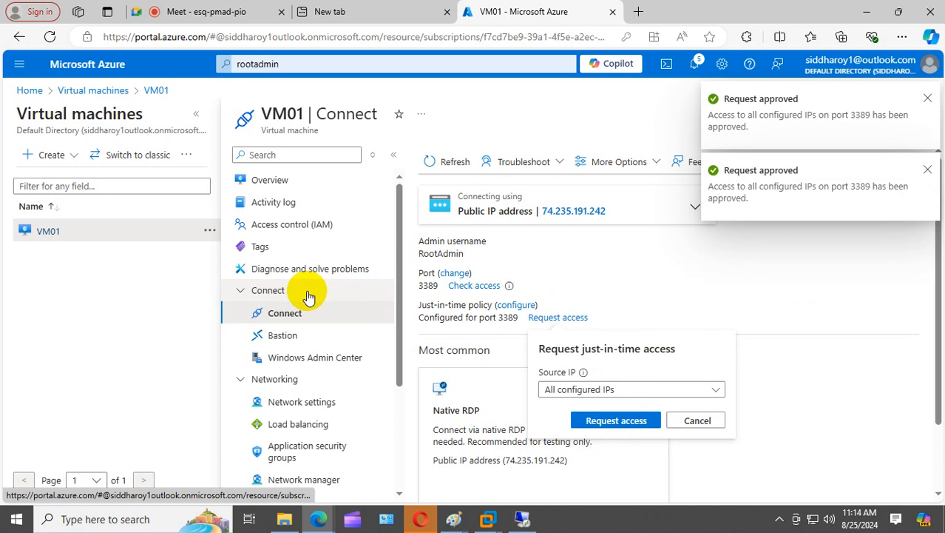
# - Refresh and request JIT access on port 3389 limited to the local machine IP
pyautogui.scroll(-5, 307, 388)
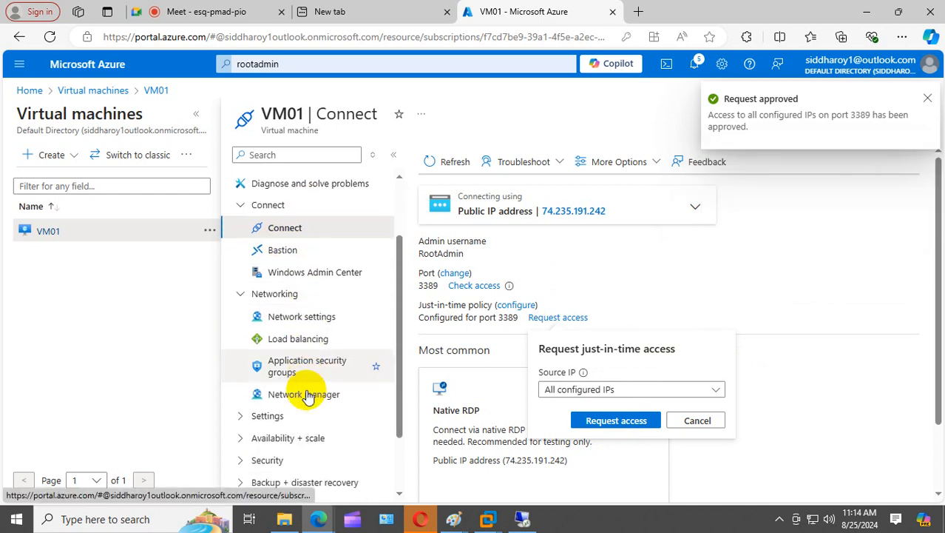
pyautogui.scroll(5, 307, 395)
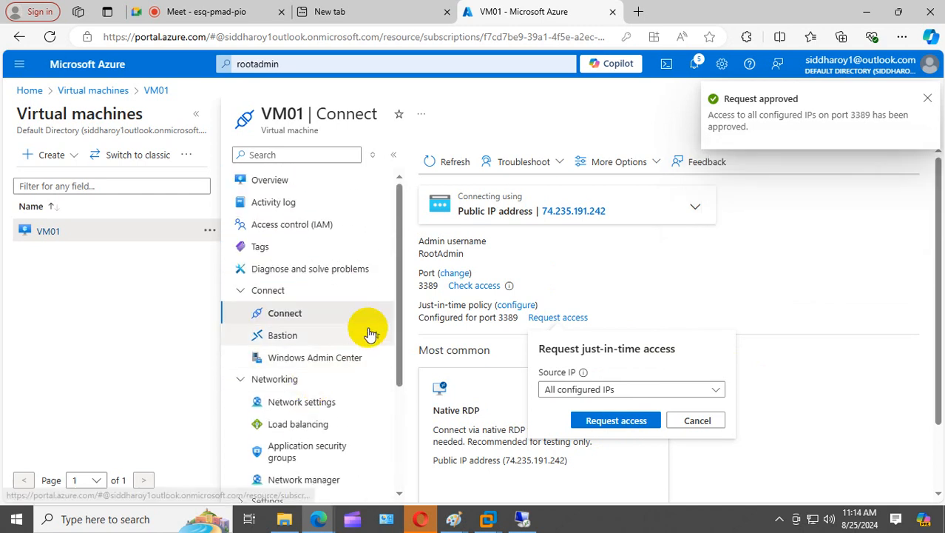
pyautogui.scroll(-5, 326, 305)
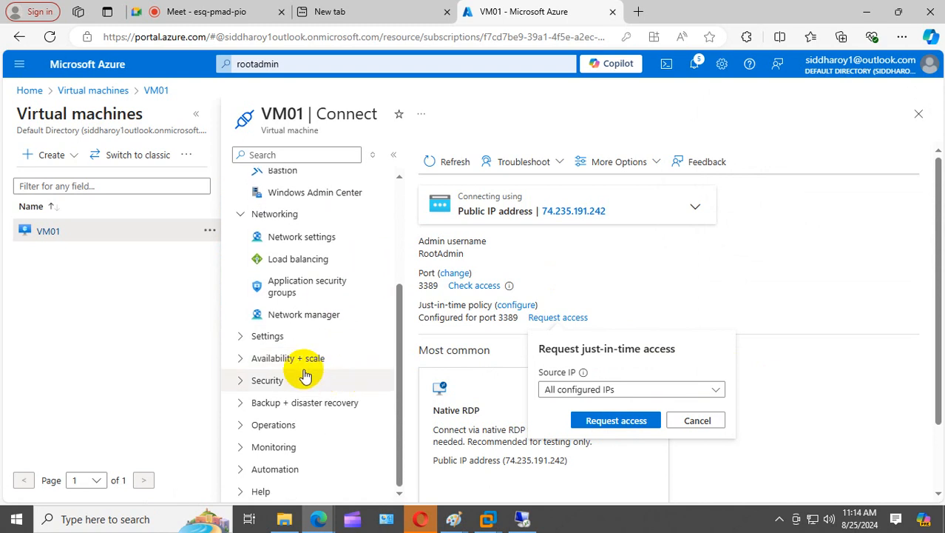
pyautogui.scroll(4, 315, 450)
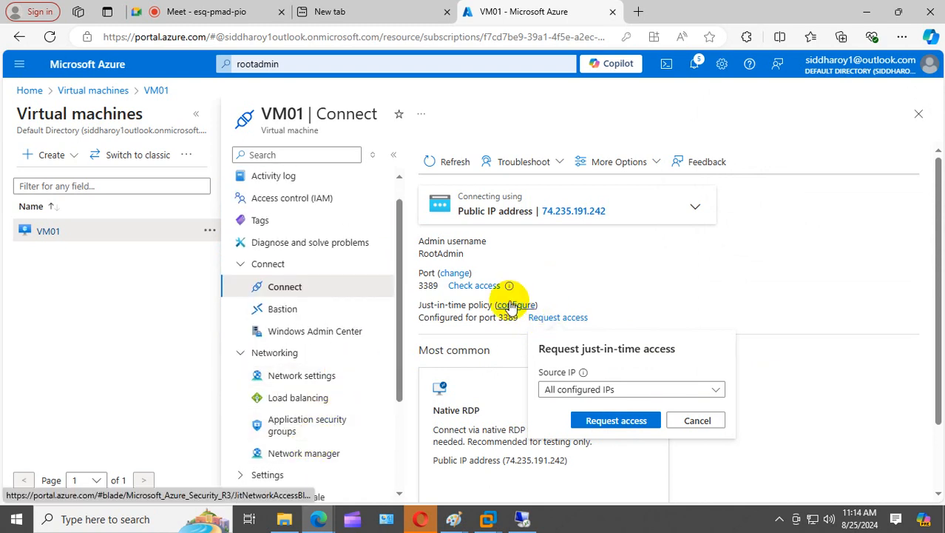
pyautogui.click(453, 162)
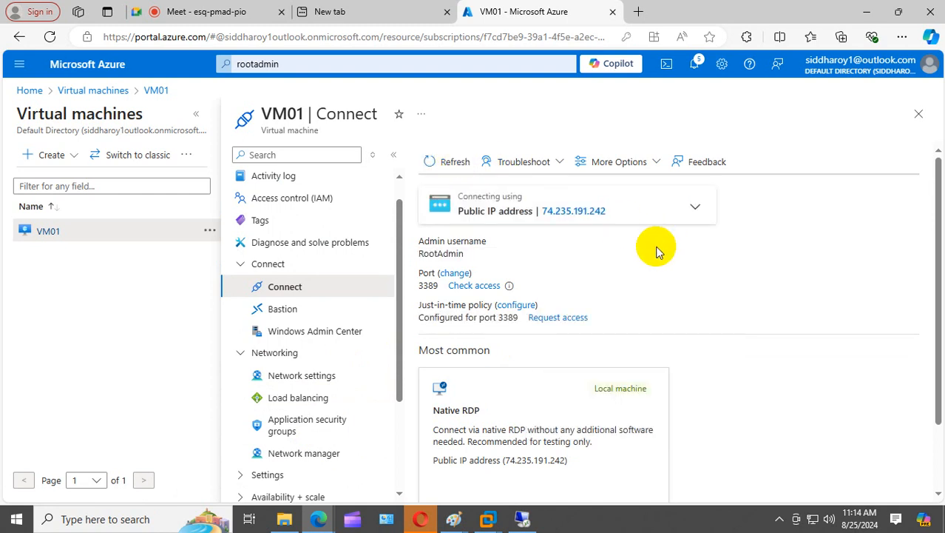
pyautogui.click(575, 317)
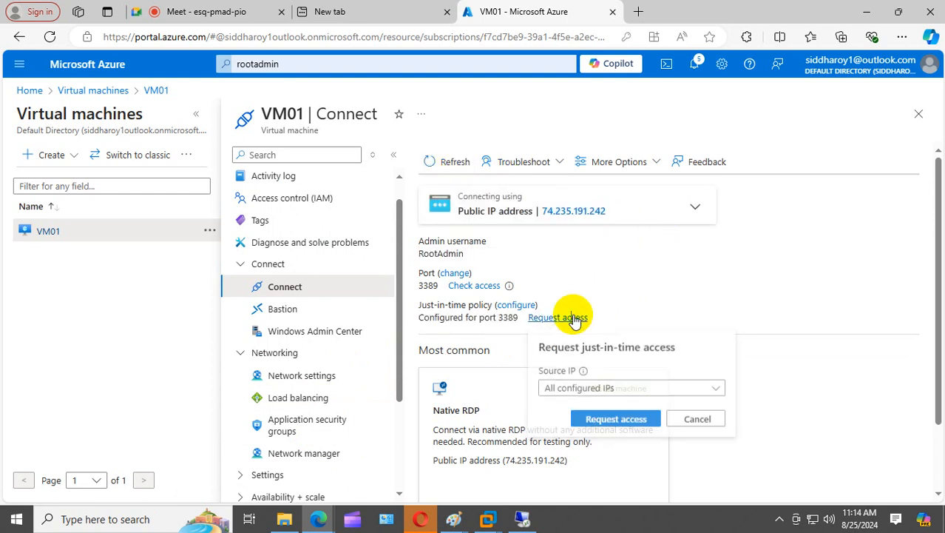
pyautogui.click(717, 388)
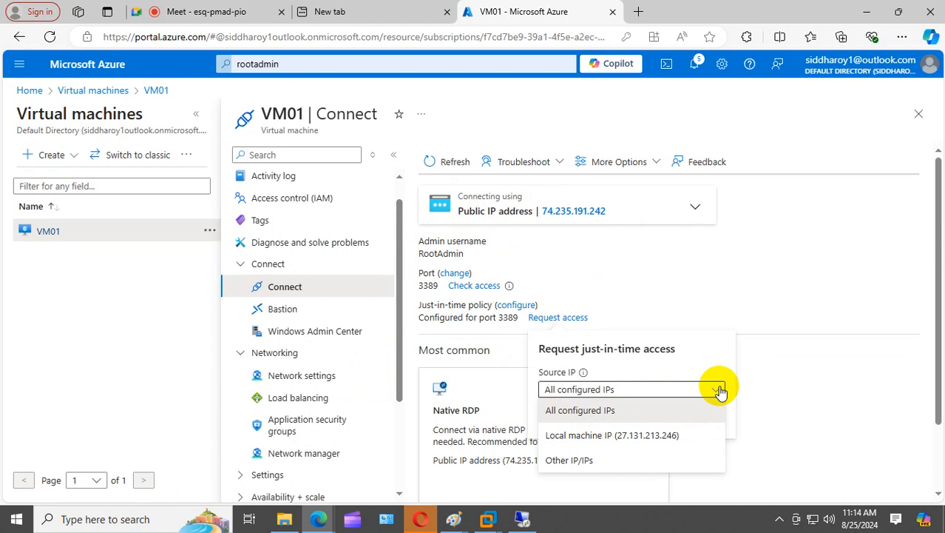
pyautogui.click(610, 437)
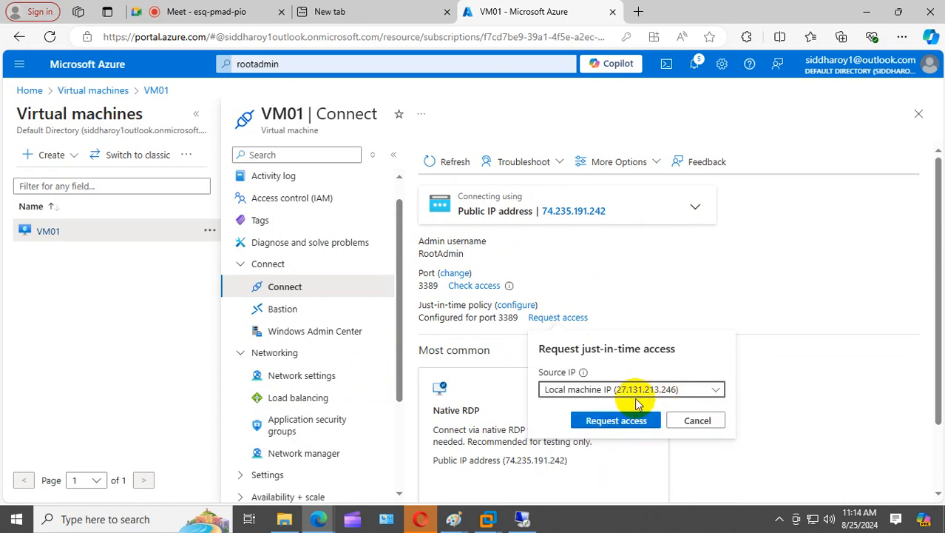
pyautogui.click(628, 425)
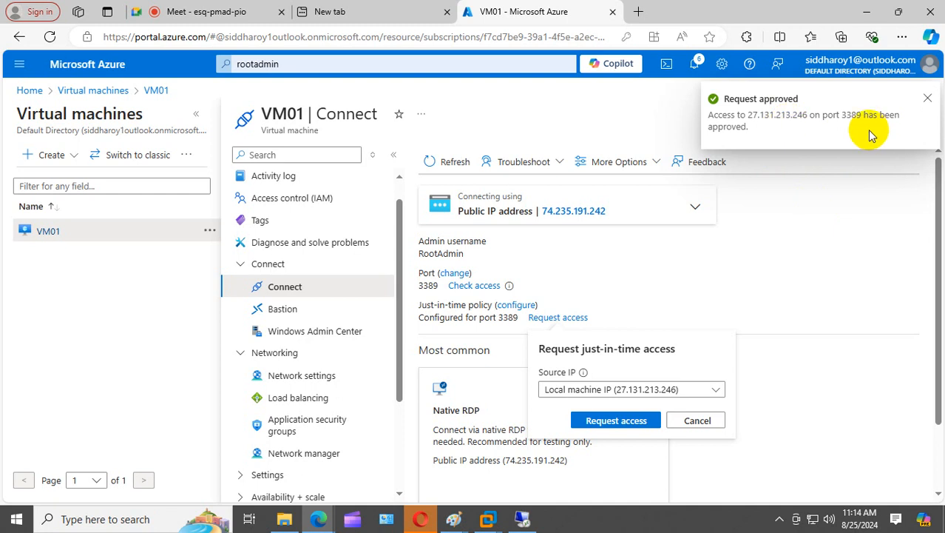
pyautogui.scroll(-2, 236, 337)
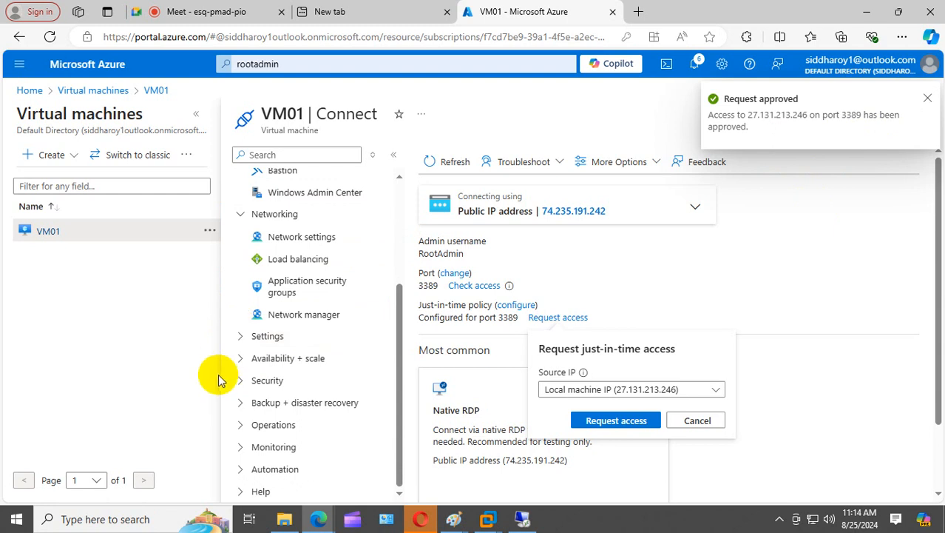
# - Delete the leftover username text from the top portal search box
pyautogui.scroll(3, 230, 363)
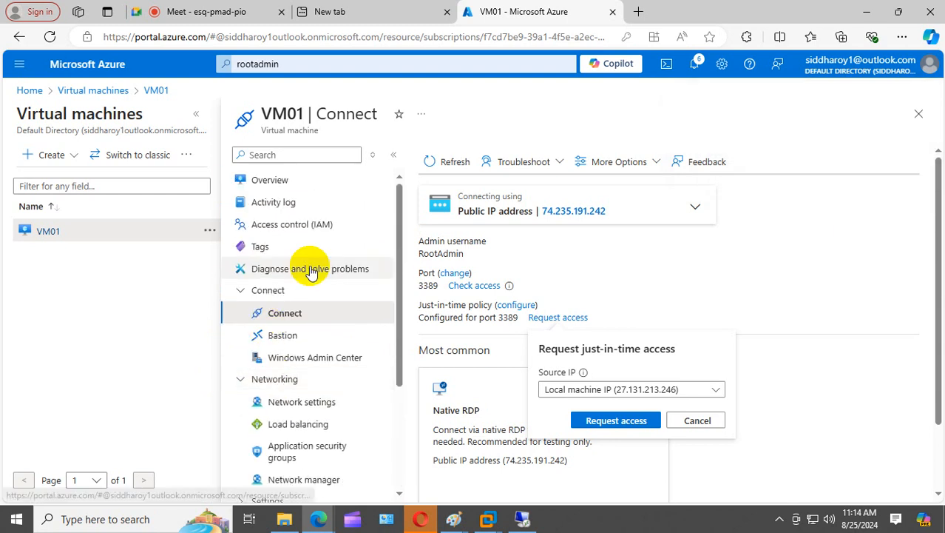
pyautogui.click(349, 65)
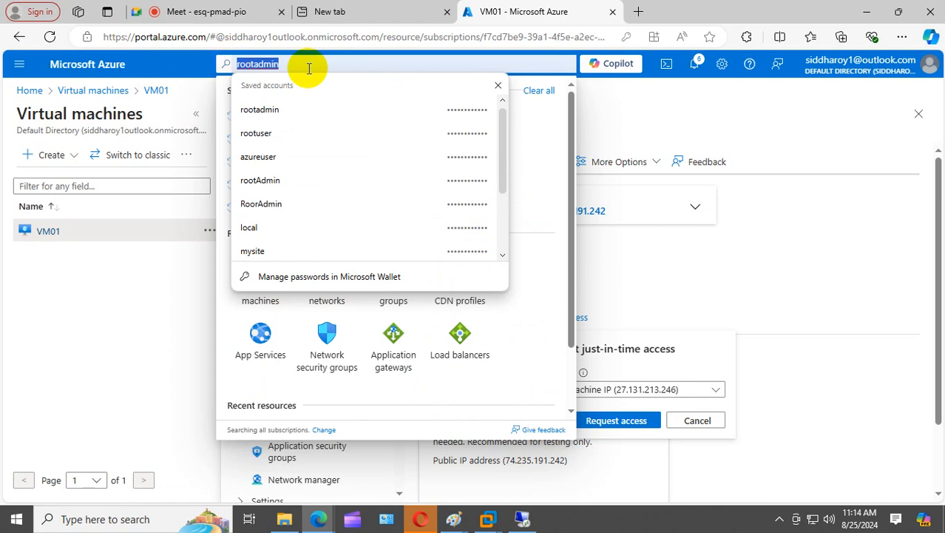
pyautogui.press('BackSpace')
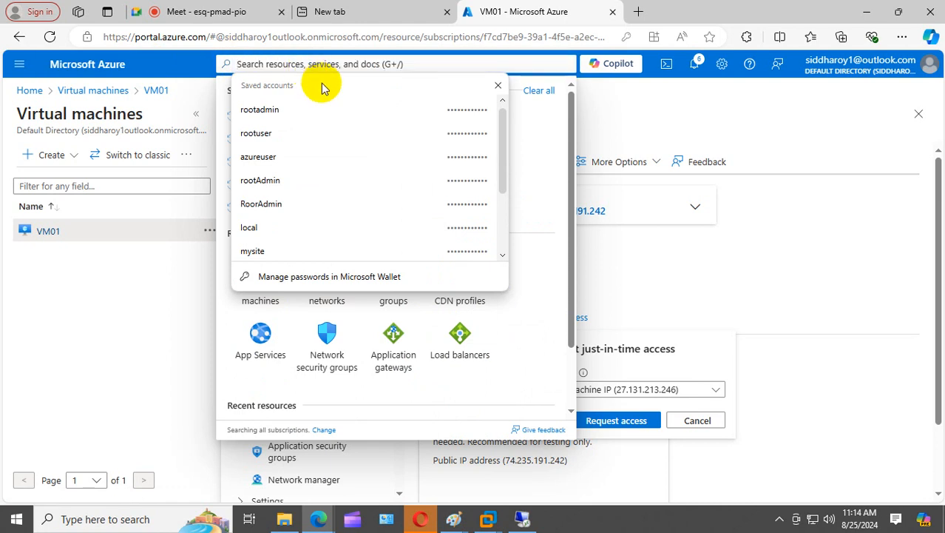
# - From Home, search 'secu' and open Azure Security Center from the Marketplace results
pyautogui.click(37, 91)
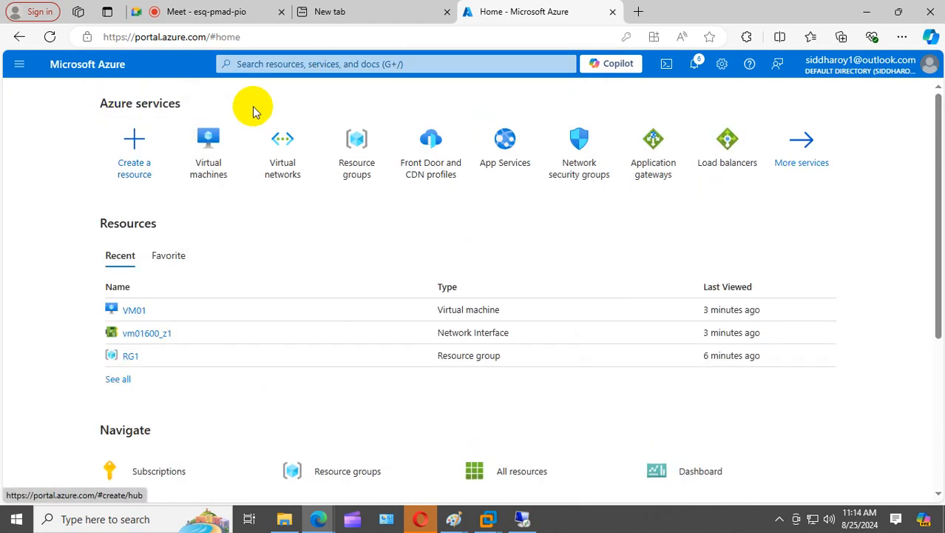
pyautogui.click(291, 65)
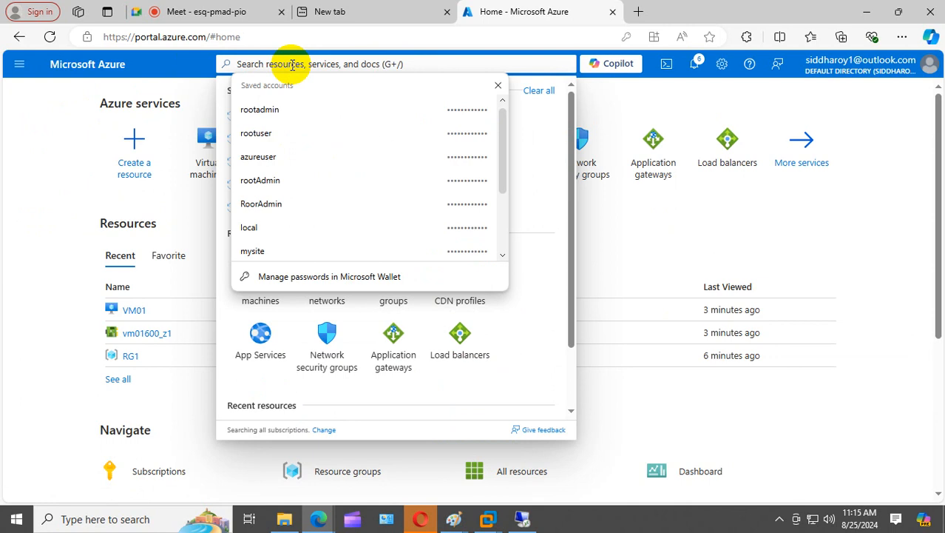
pyautogui.write('sec')
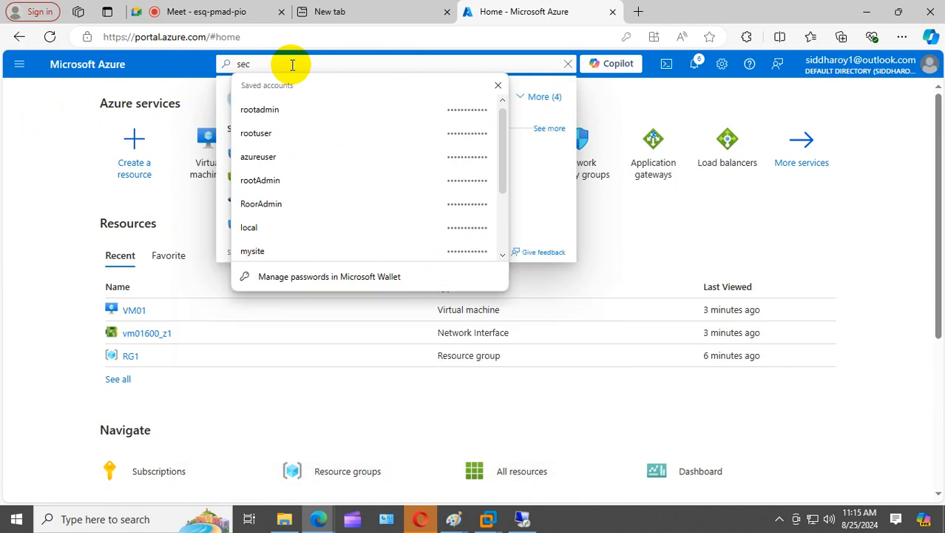
pyautogui.write('u')
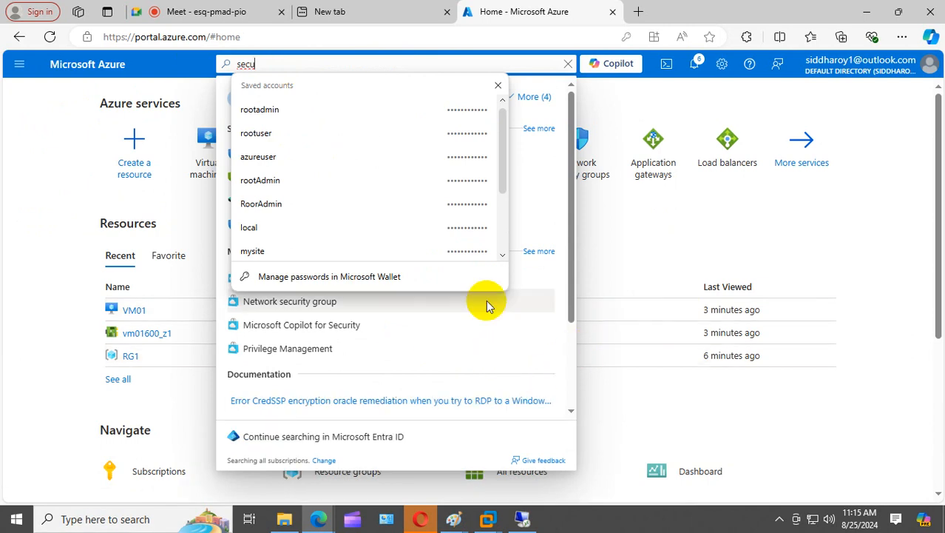
pyautogui.click(499, 86)
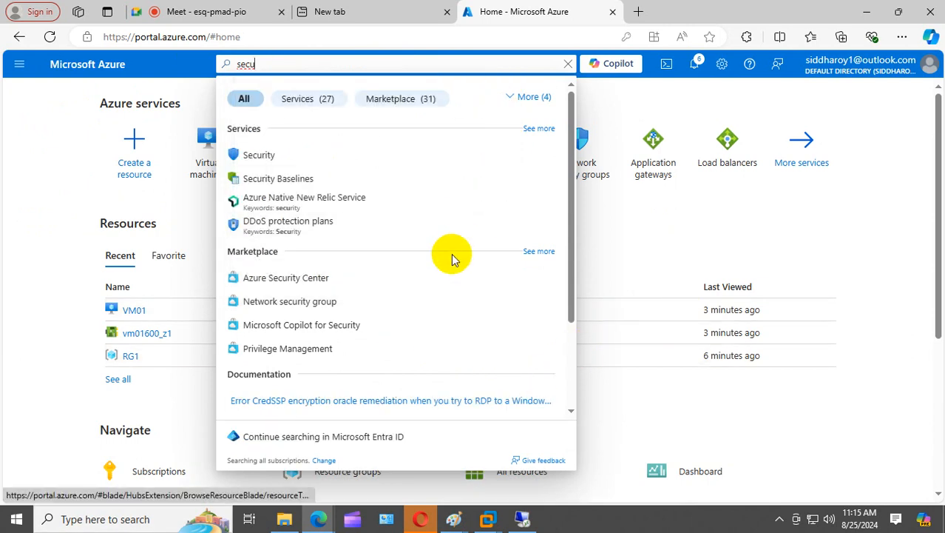
pyautogui.click(264, 282)
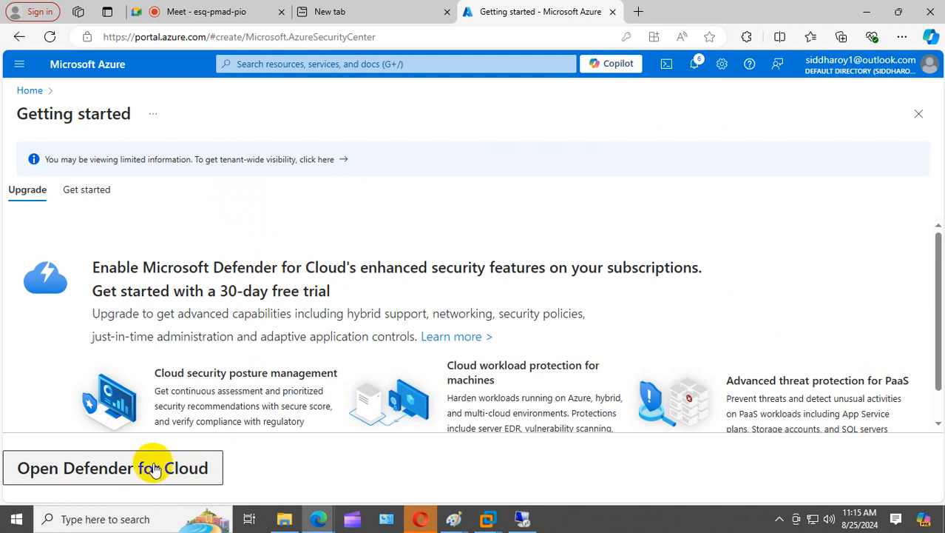
# - Check the Get started and Upgrade tabs, then open Defender for Cloud and its Cloud Security Explorer
pyautogui.click(89, 196)
pyautogui.click(28, 190)
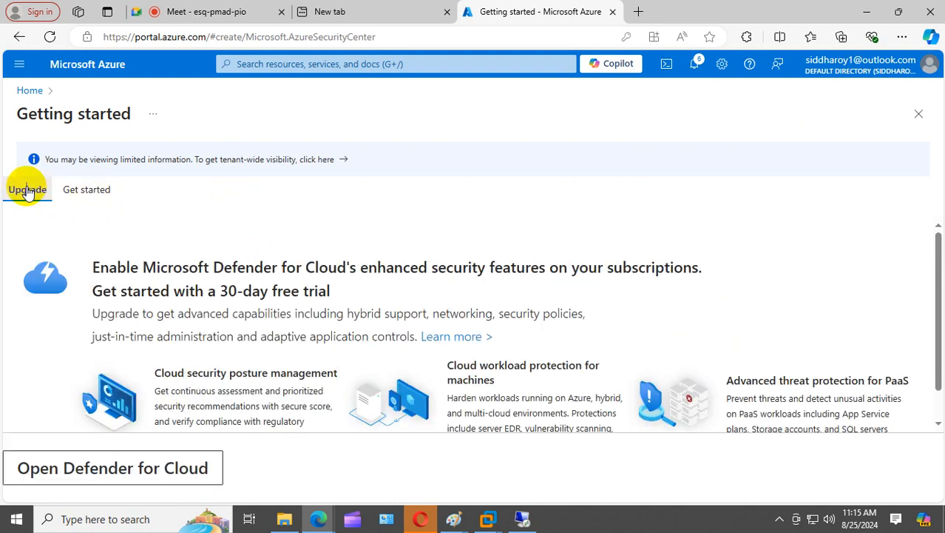
pyautogui.scroll(-1, 148, 473)
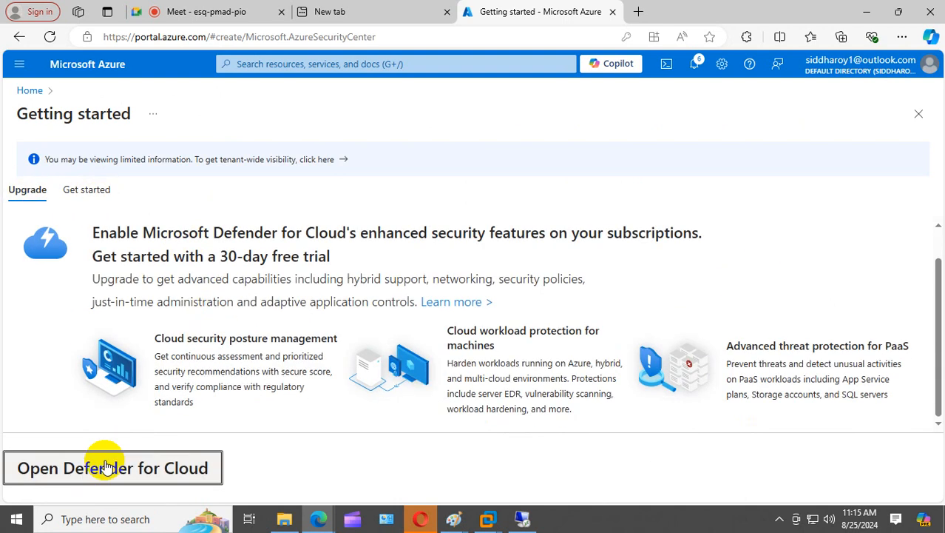
pyautogui.click(106, 466)
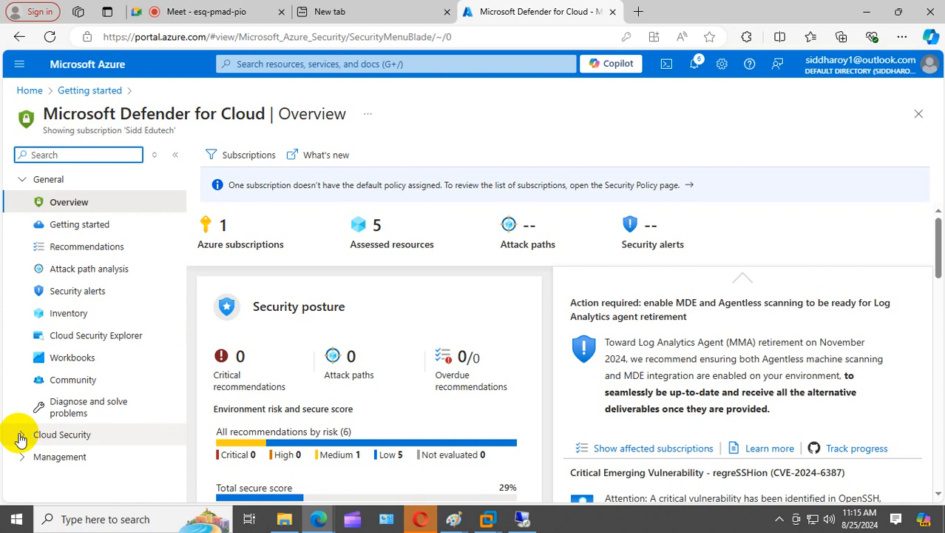
pyautogui.click(94, 339)
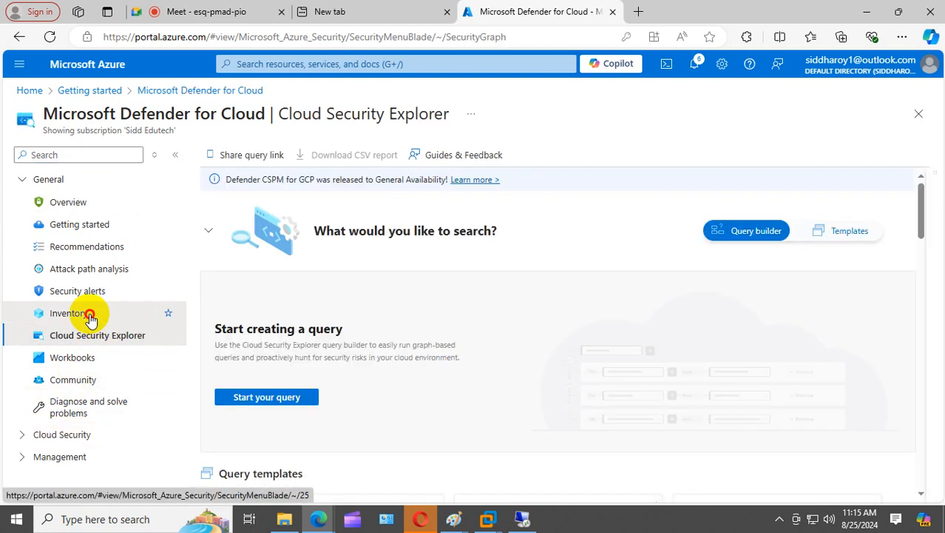
# - Browse Defender's inventory and alerts, then collapse Cloud Security and expand the General menu group
pyautogui.click(93, 313)
pyautogui.click(94, 296)
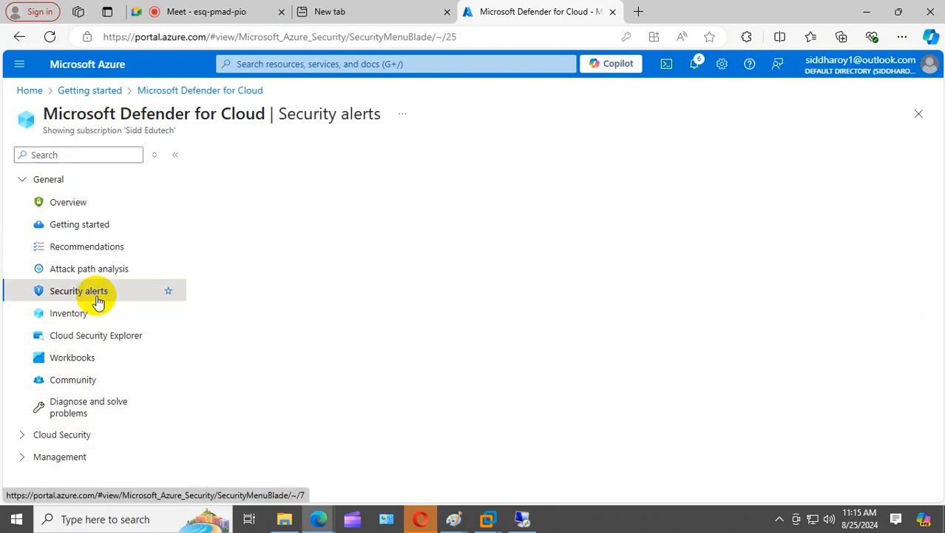
pyautogui.click(74, 203)
pyautogui.click(9, 437)
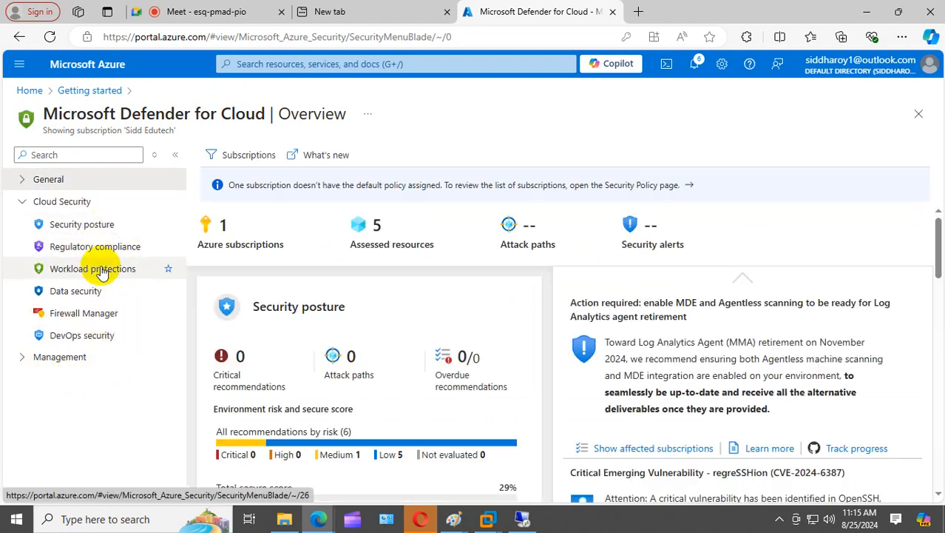
pyautogui.click(25, 360)
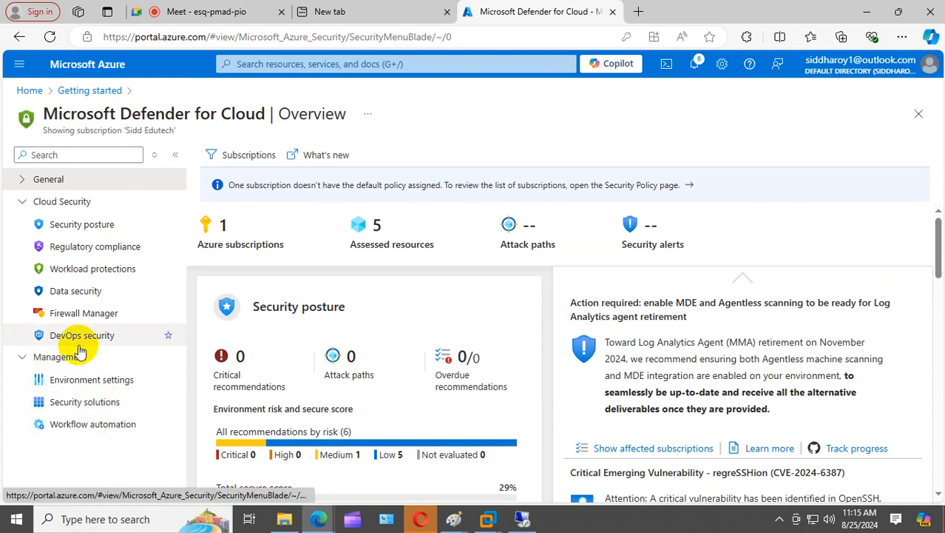
pyautogui.click(21, 201)
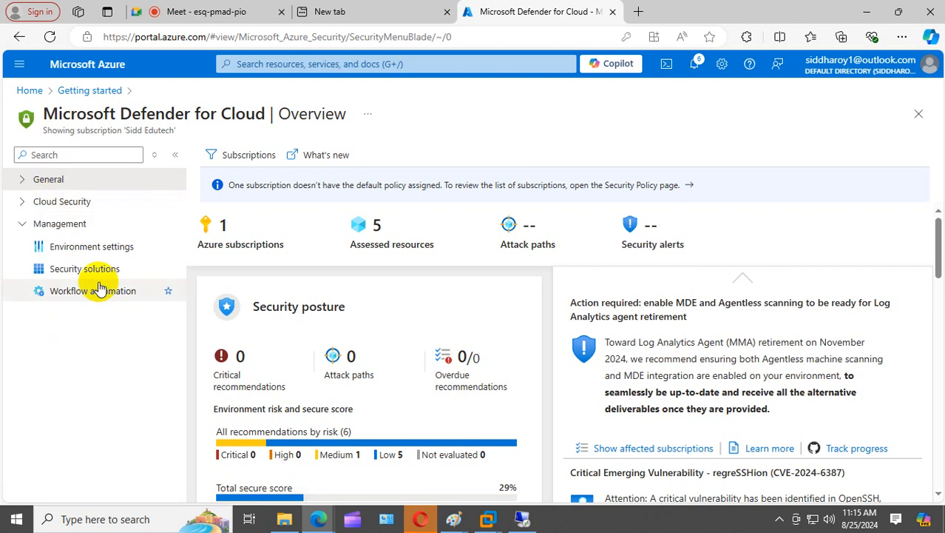
pyautogui.click(24, 202)
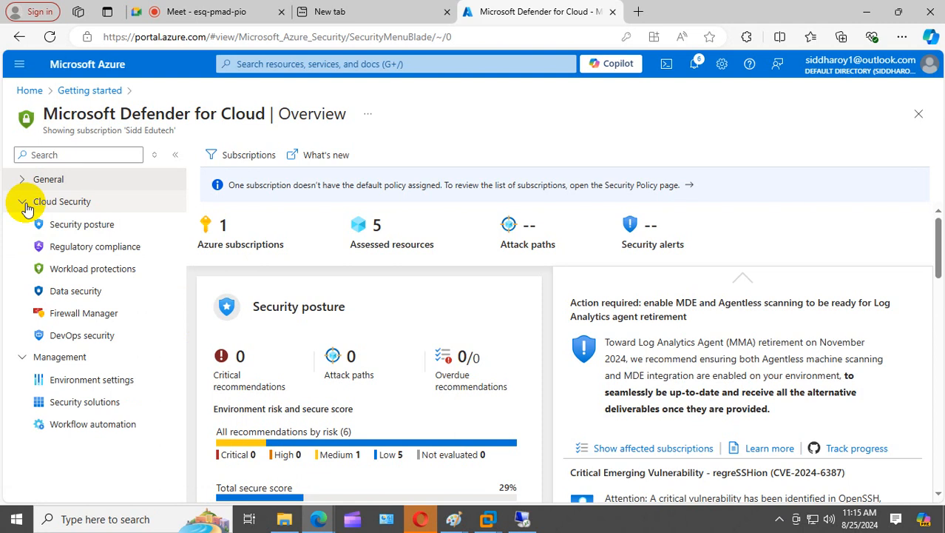
pyautogui.click(25, 203)
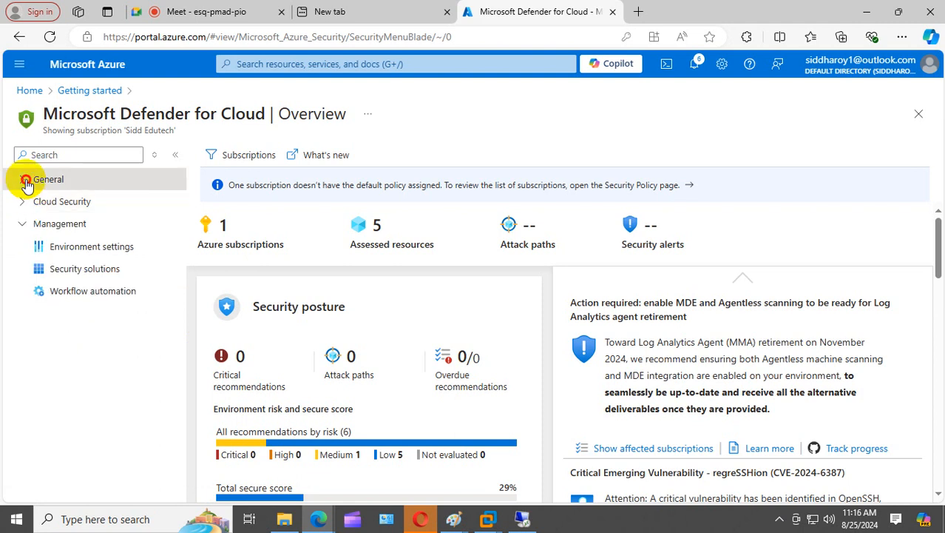
pyautogui.click(25, 179)
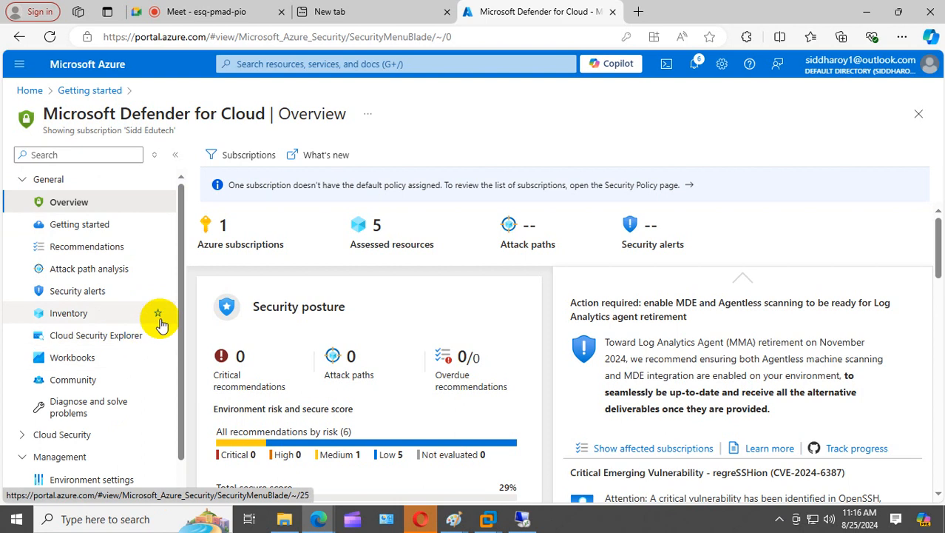
# - Clear the Defender menu search and open Management > Security solutions
pyautogui.scroll(-8, 349, 384)
pyautogui.scroll(-5, 351, 389)
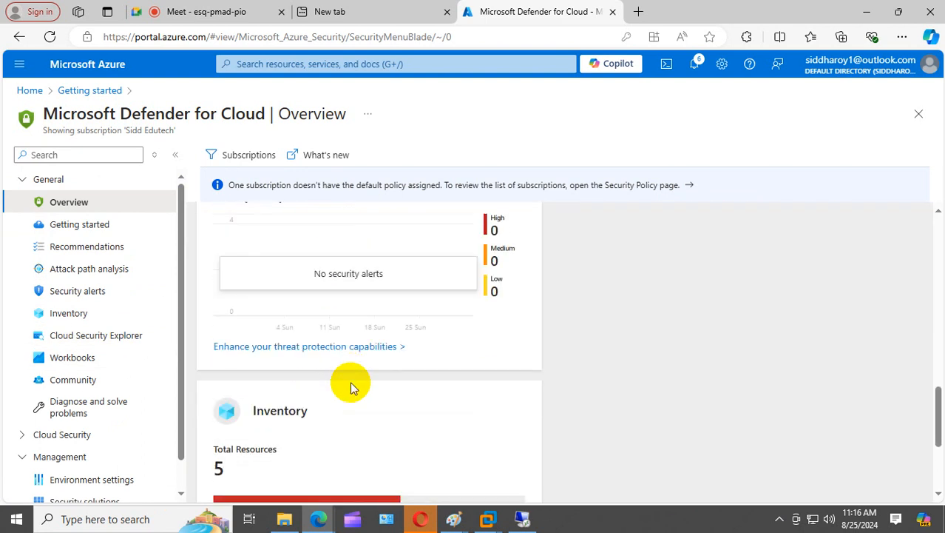
pyautogui.scroll(5, 350, 390)
pyautogui.scroll(-3, 341, 388)
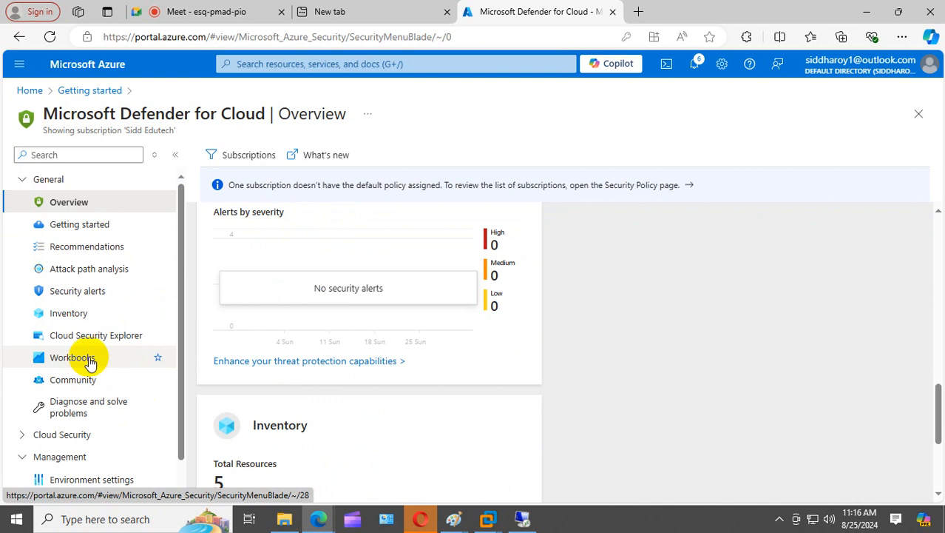
pyautogui.scroll(-1, 96, 392)
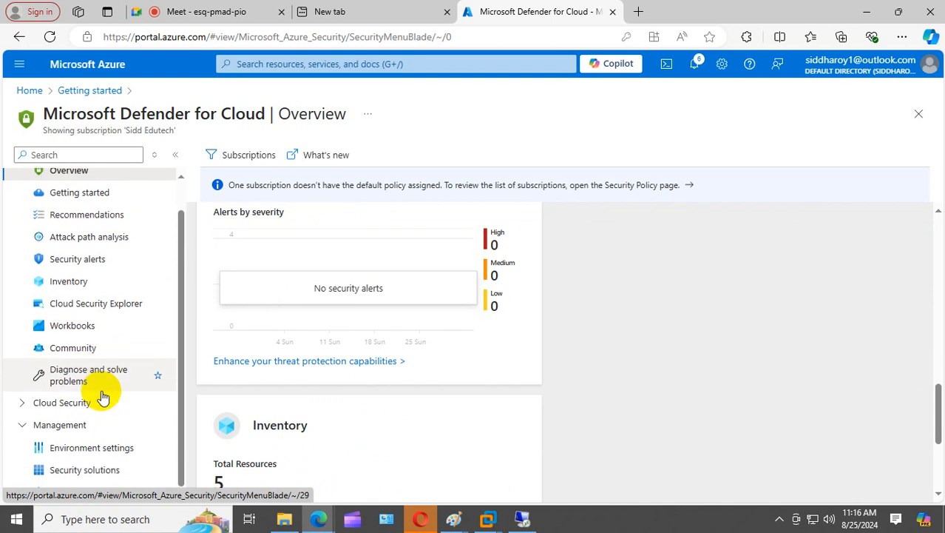
pyautogui.scroll(1, 102, 397)
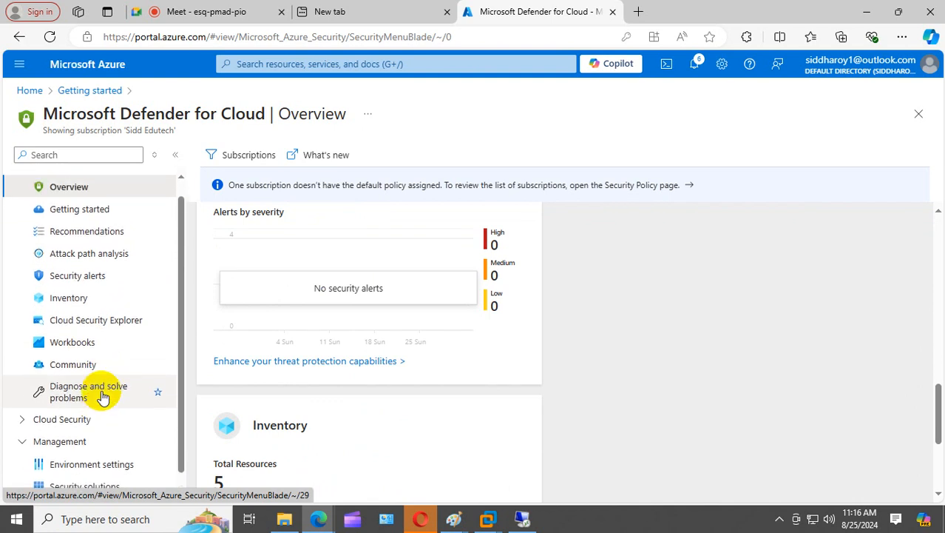
pyautogui.click(60, 154)
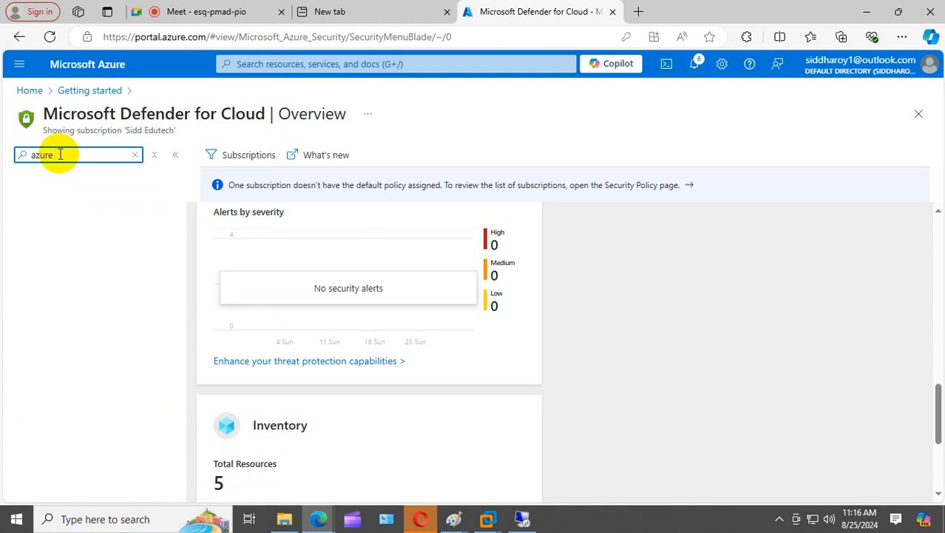
pyautogui.press('BackSpace')
pyautogui.press('BackSpace')
pyautogui.press('BackSpace')
pyautogui.press('BackSpace')
pyautogui.press('BackSpace')
pyautogui.press('BackSpace')
pyautogui.press('BackSpace')
pyautogui.press('BackSpace')
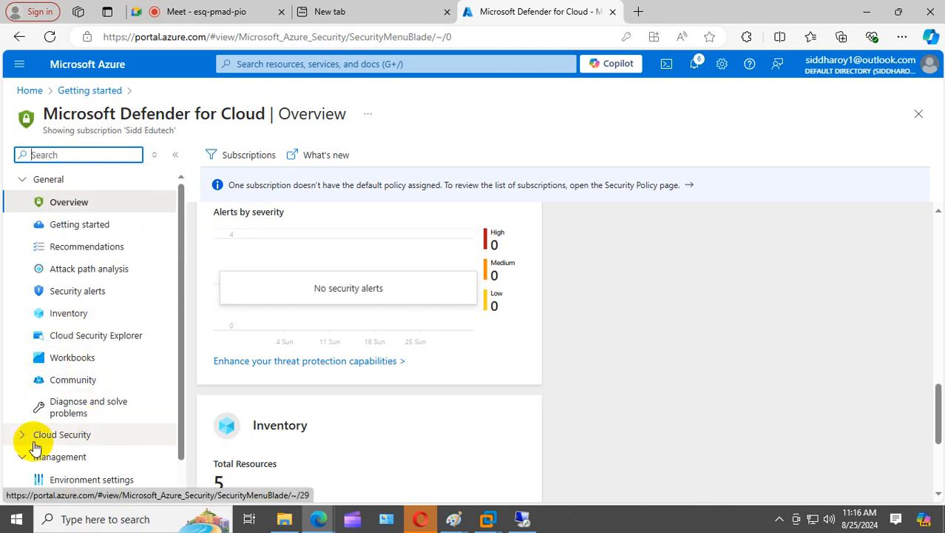
pyautogui.scroll(-1, 61, 438)
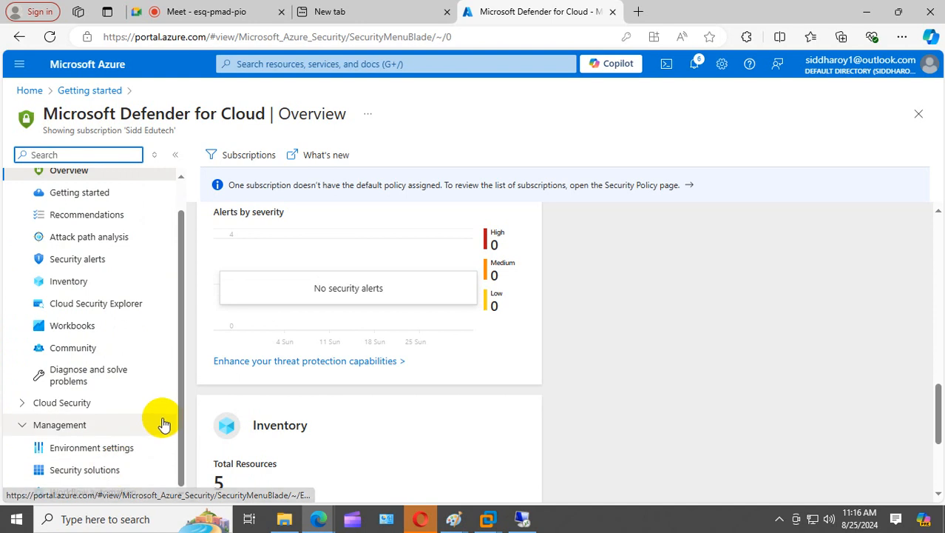
pyautogui.click(92, 470)
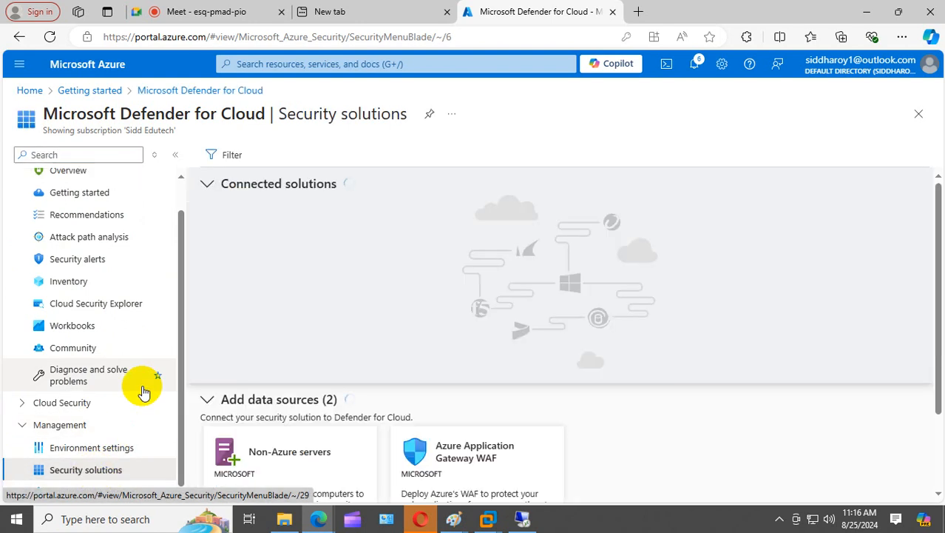
# - Browse Security posture, Regulatory compliance, Data security and Firewall Manager, then return to Home
pyautogui.scroll(-2, 566, 296)
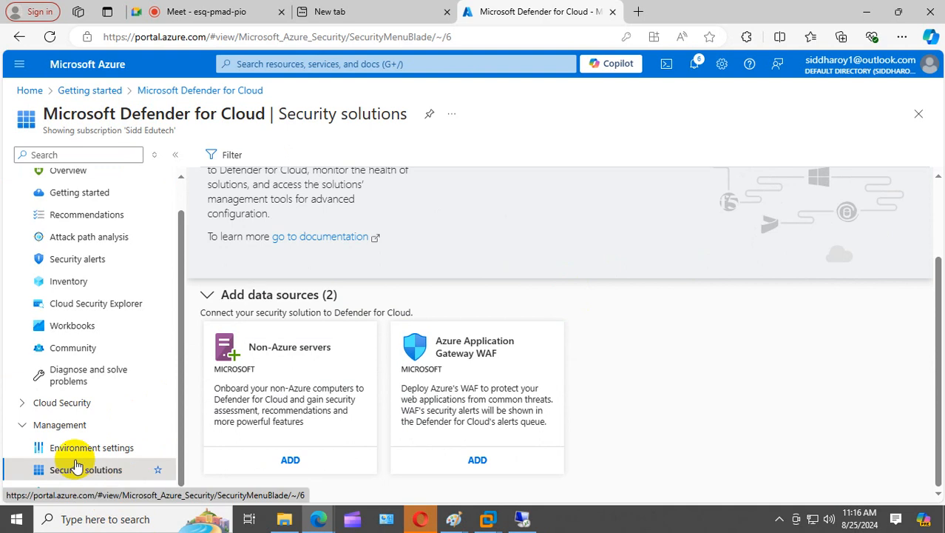
pyautogui.click(22, 403)
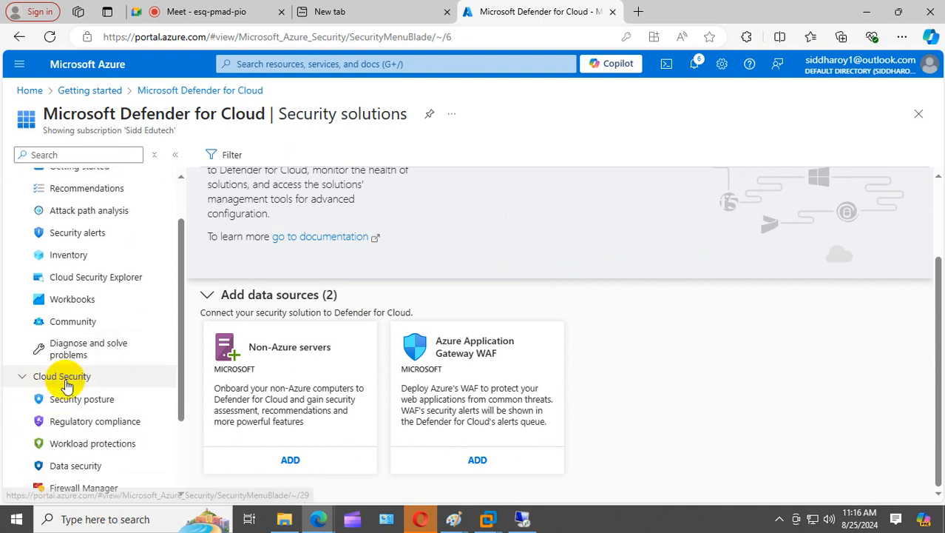
pyautogui.scroll(-2, 65, 383)
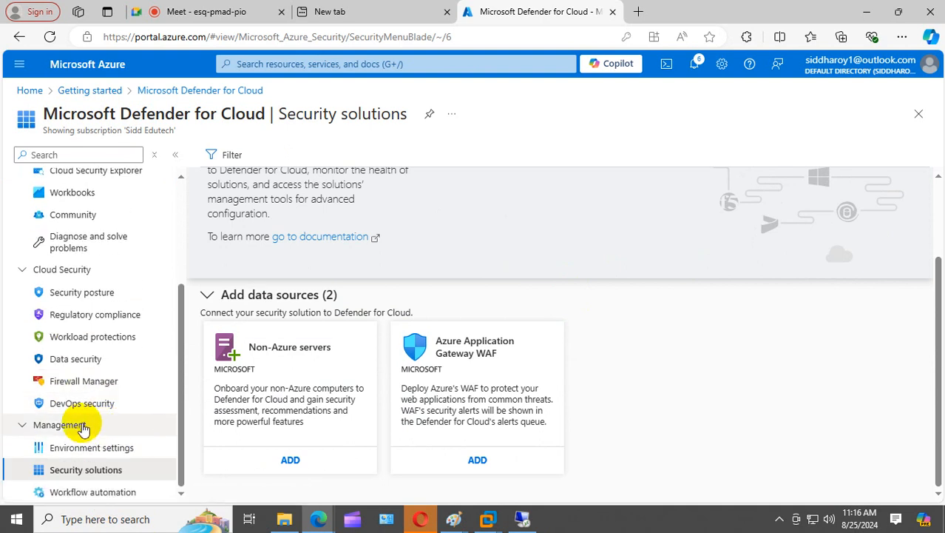
pyautogui.click(86, 297)
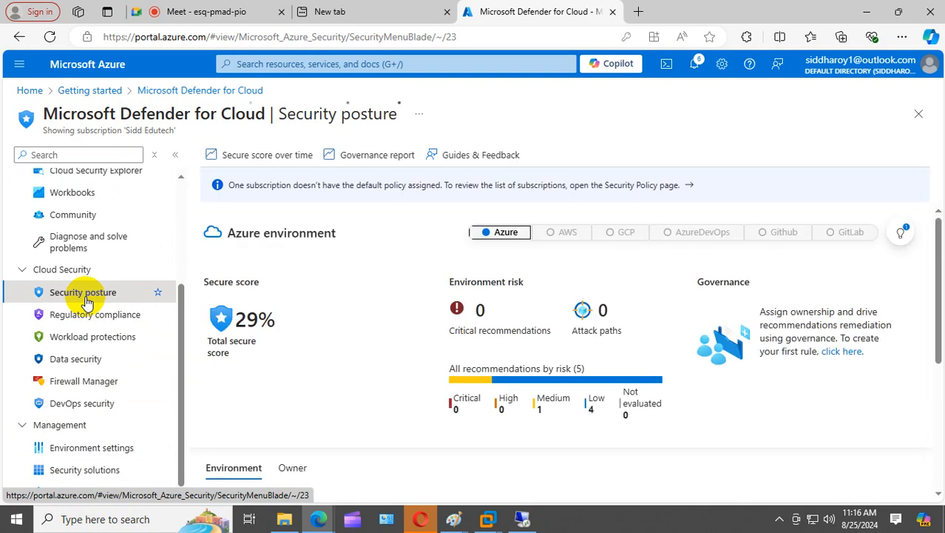
pyautogui.scroll(-3, 466, 363)
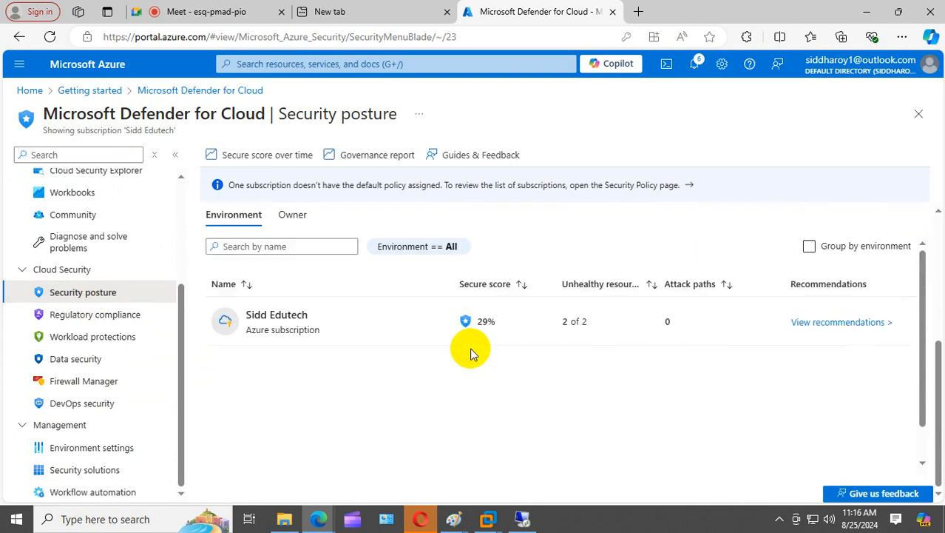
pyautogui.click(70, 323)
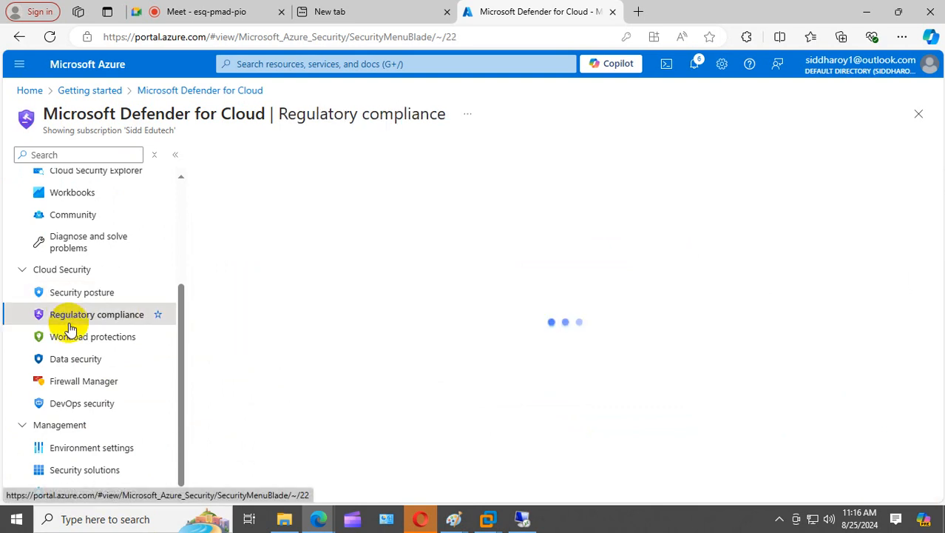
pyautogui.click(99, 362)
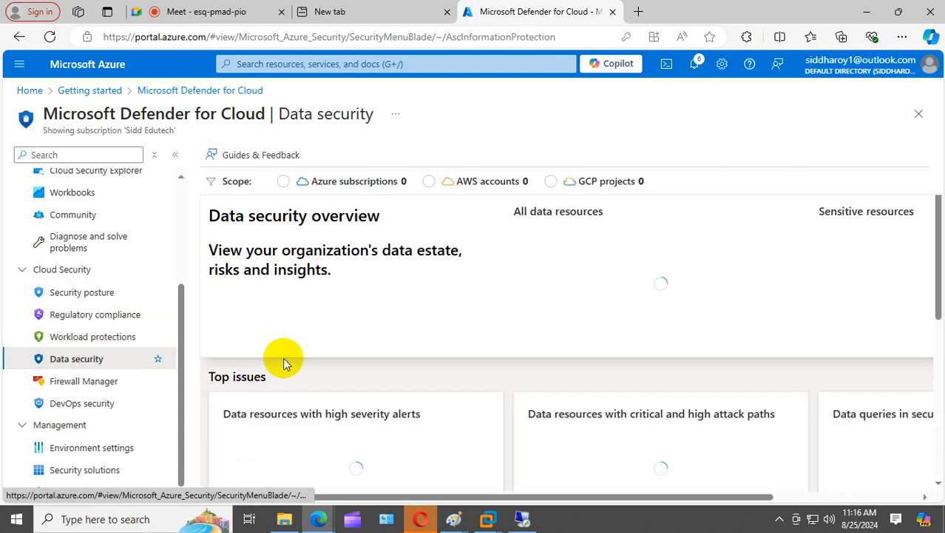
pyautogui.click(91, 381)
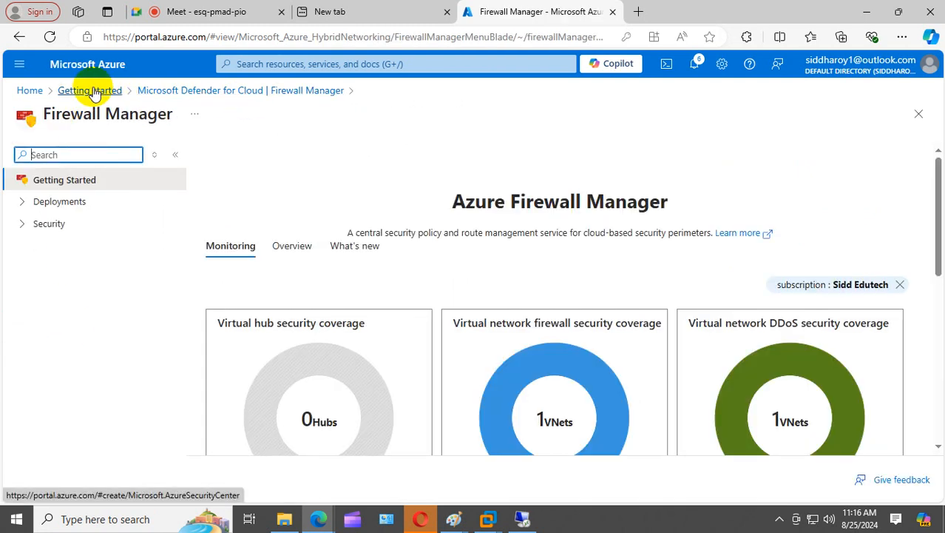
pyautogui.click(30, 91)
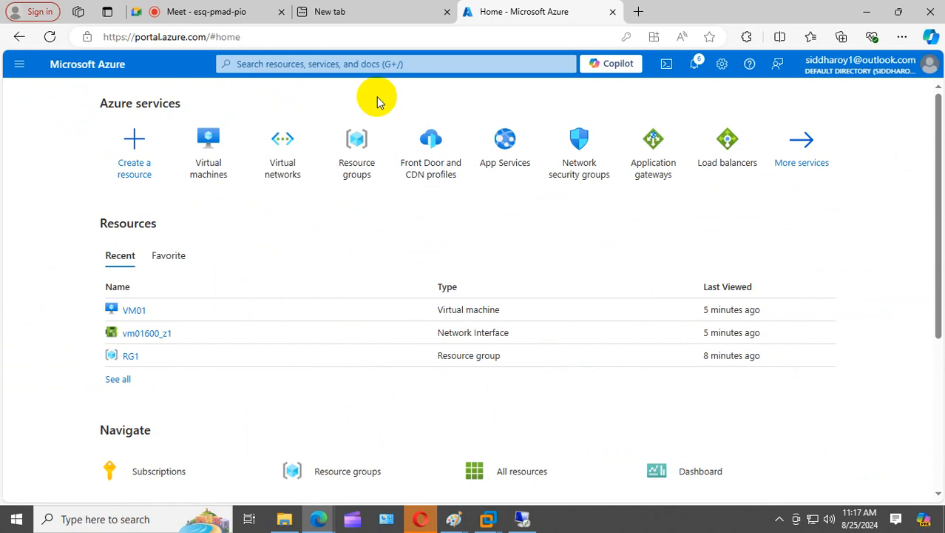
# - Search 'azure secu', open Azure Security Center, and scroll through its 30-day free trial page
pyautogui.click(299, 65)
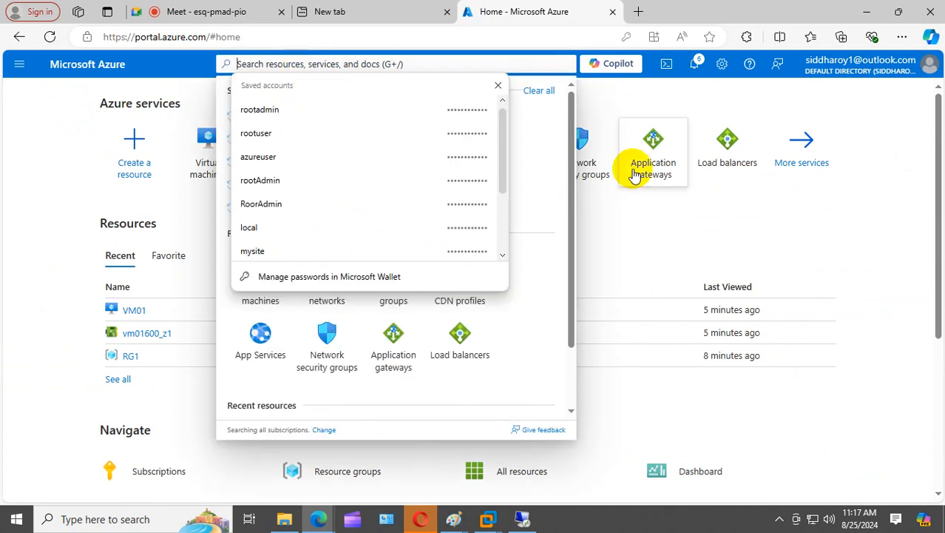
pyautogui.click(497, 86)
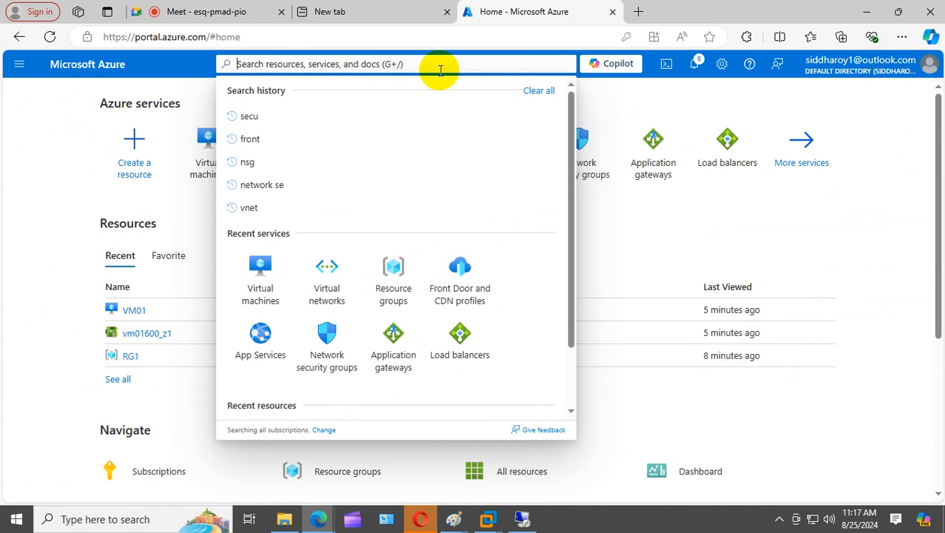
pyautogui.write('azure')
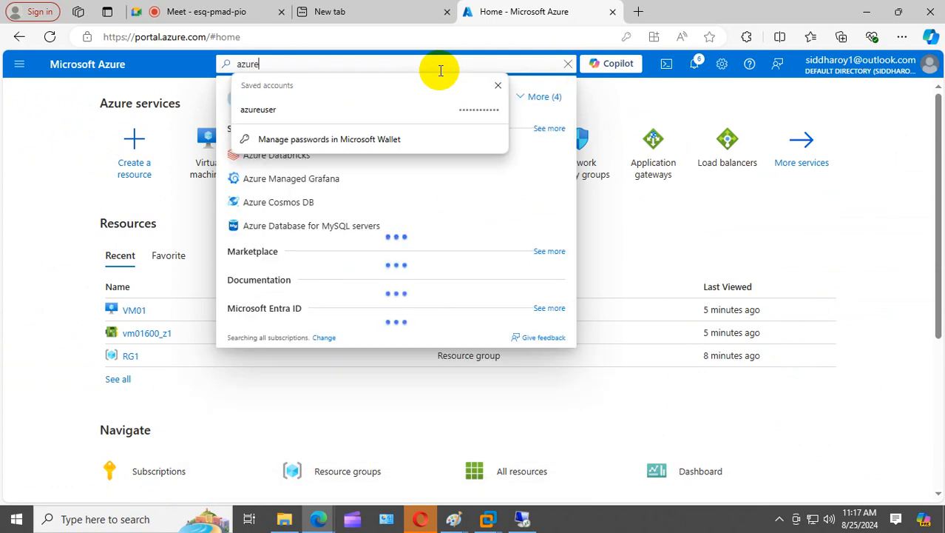
pyautogui.write(' secu')
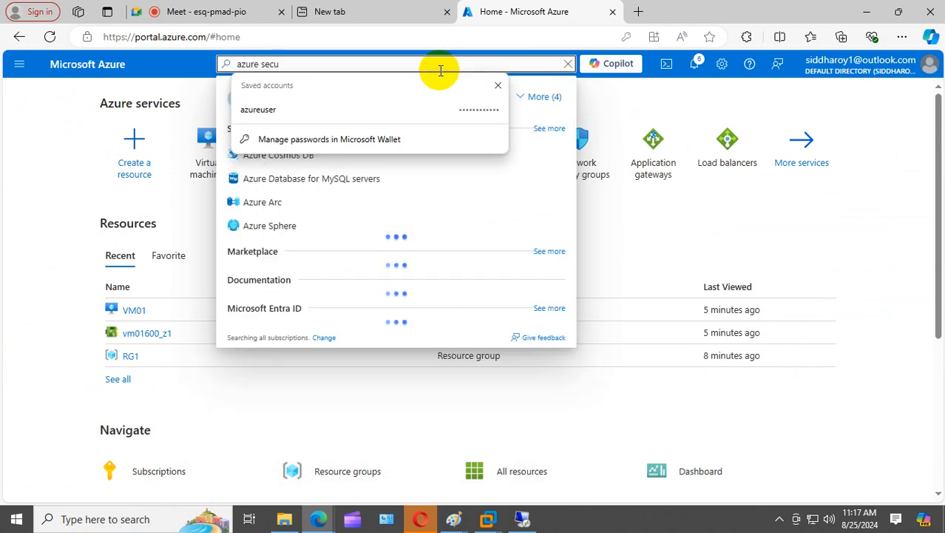
pyautogui.click(498, 85)
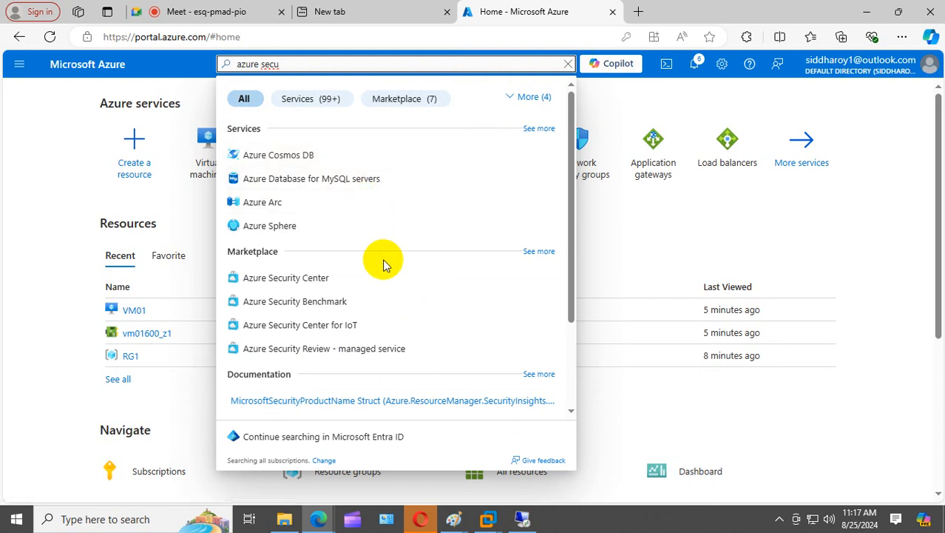
pyautogui.click(287, 281)
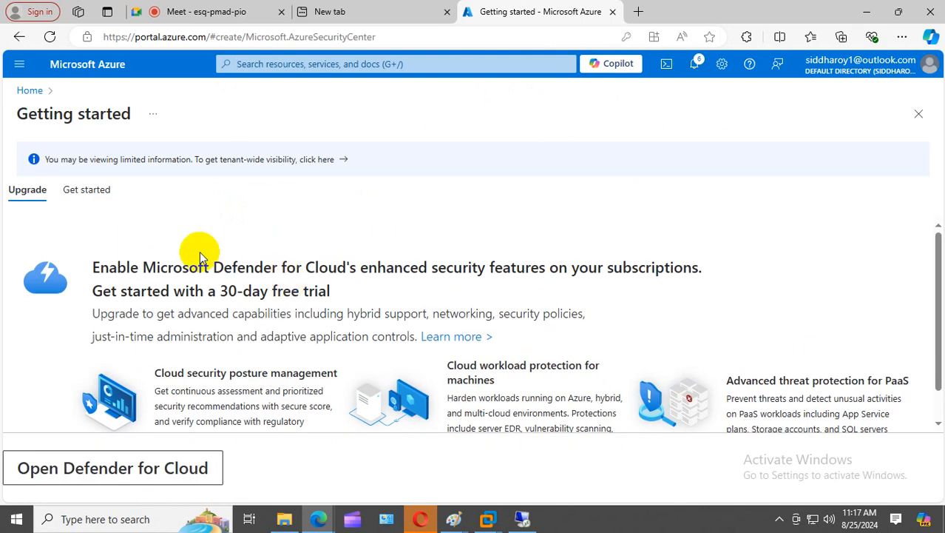
pyautogui.scroll(-1, 196, 259)
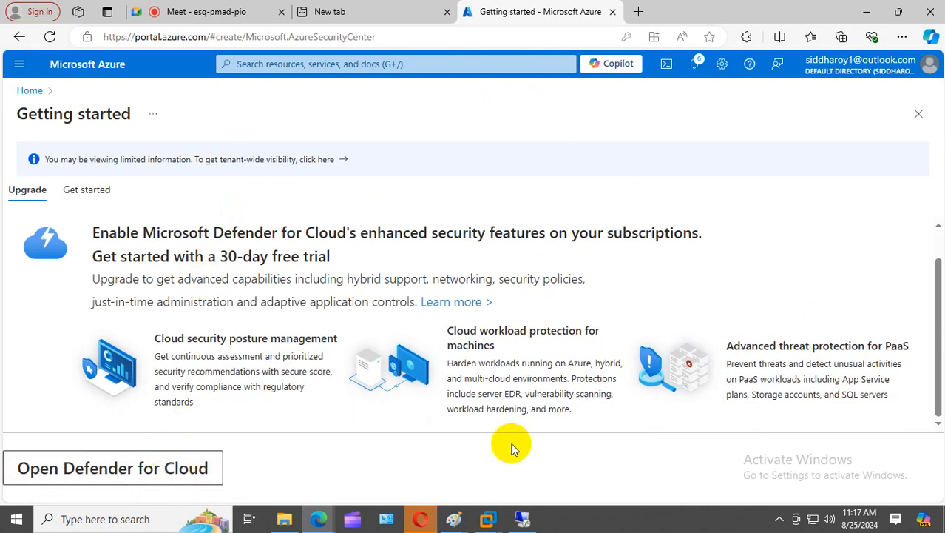
pyautogui.scroll(1, 363, 290)
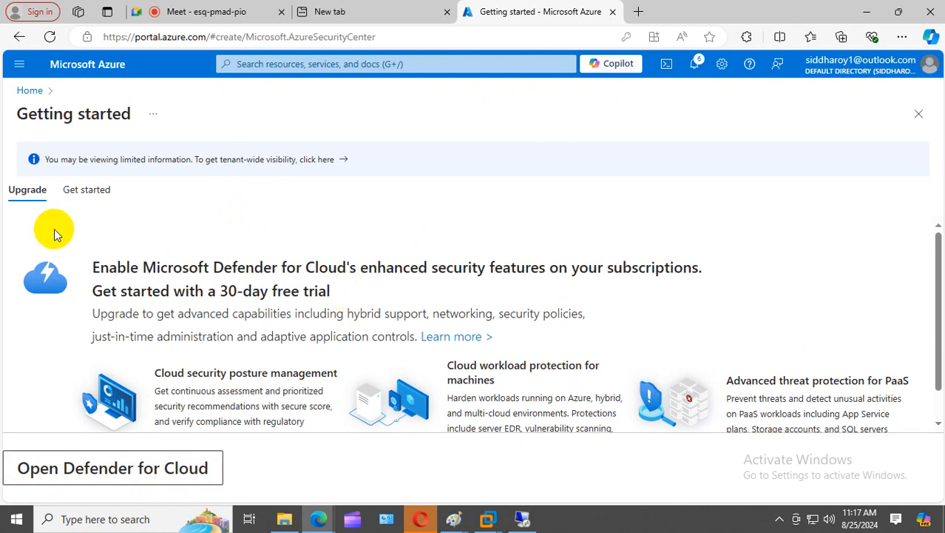
pyautogui.scroll(-1, 264, 317)
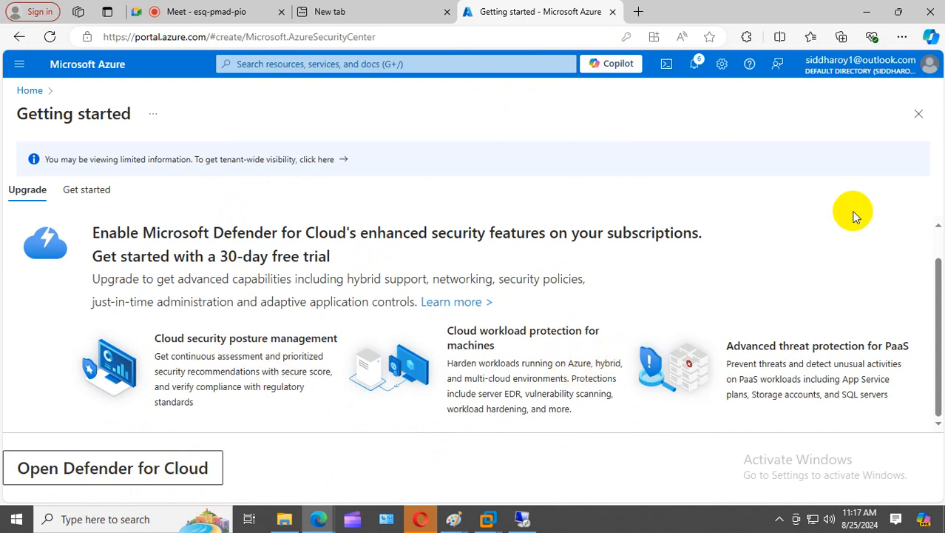
# - Request tenant-wide visibility by getting the Security Admin role on the root management group
pyautogui.click(340, 160)
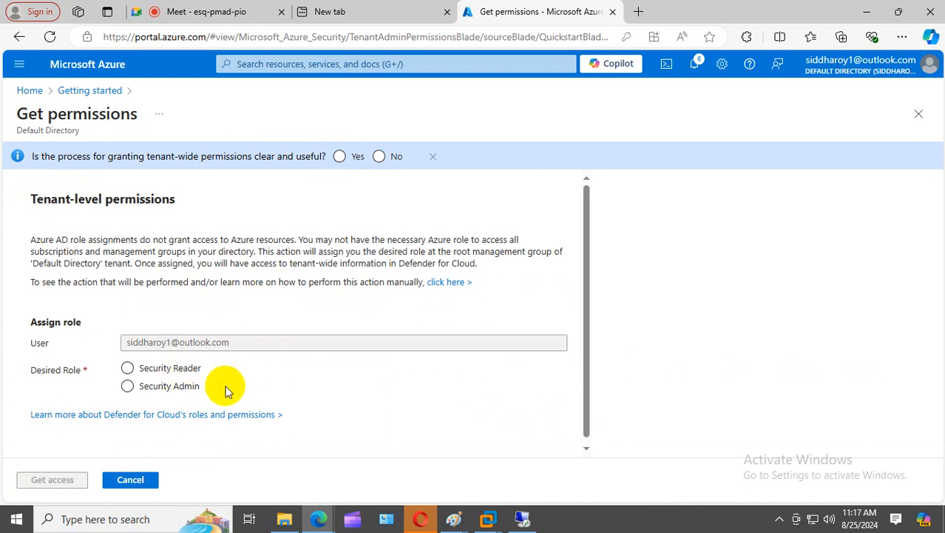
pyautogui.click(131, 391)
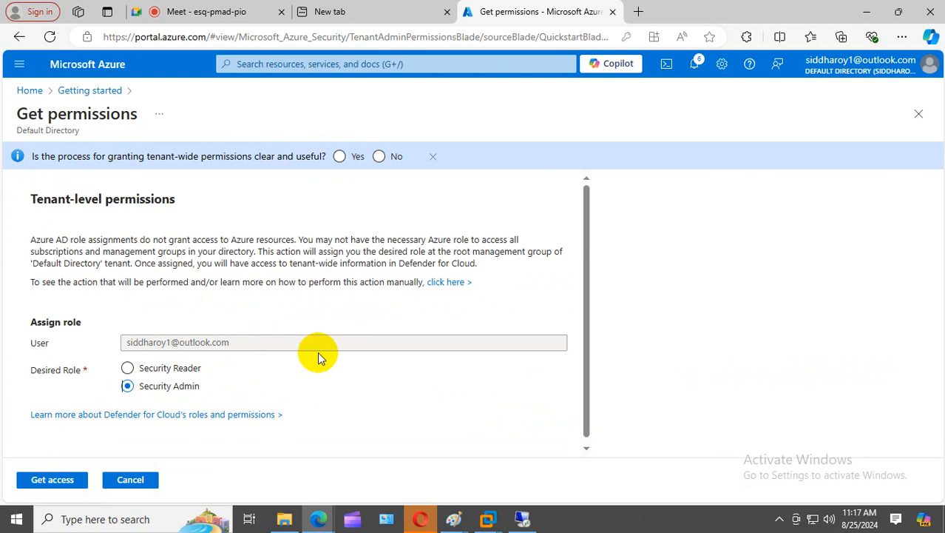
pyautogui.click(51, 481)
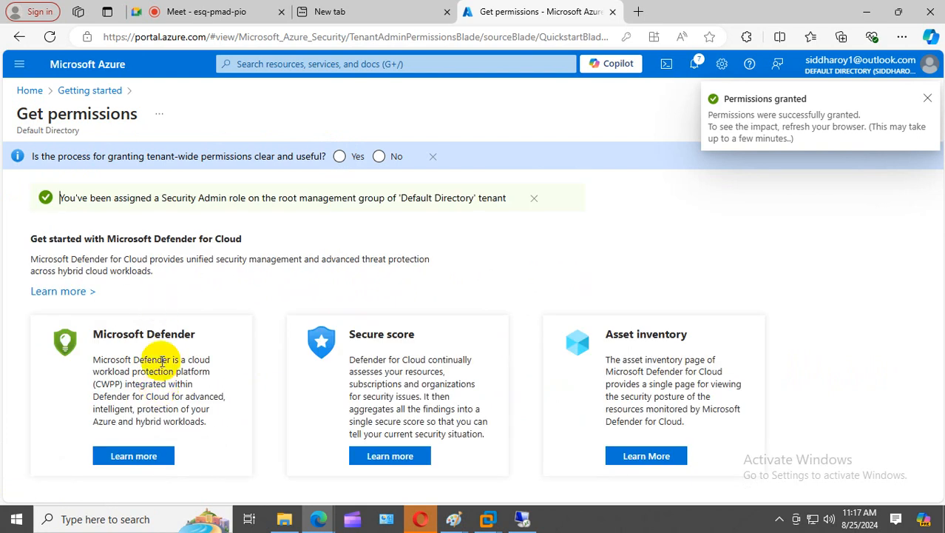
# - Glance at the Defender article, submit 'Yes' permissions feedback, and return to Home
pyautogui.click(150, 456)
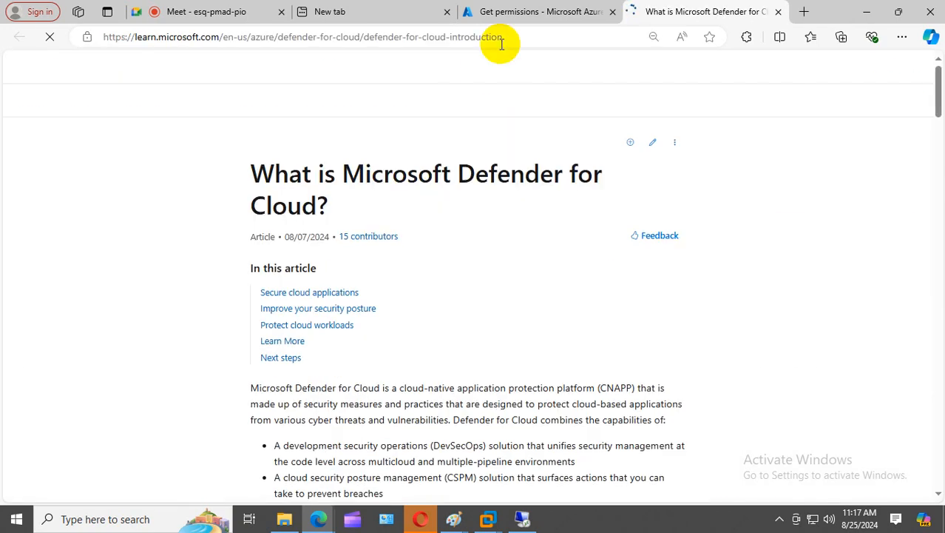
pyautogui.click(538, 11)
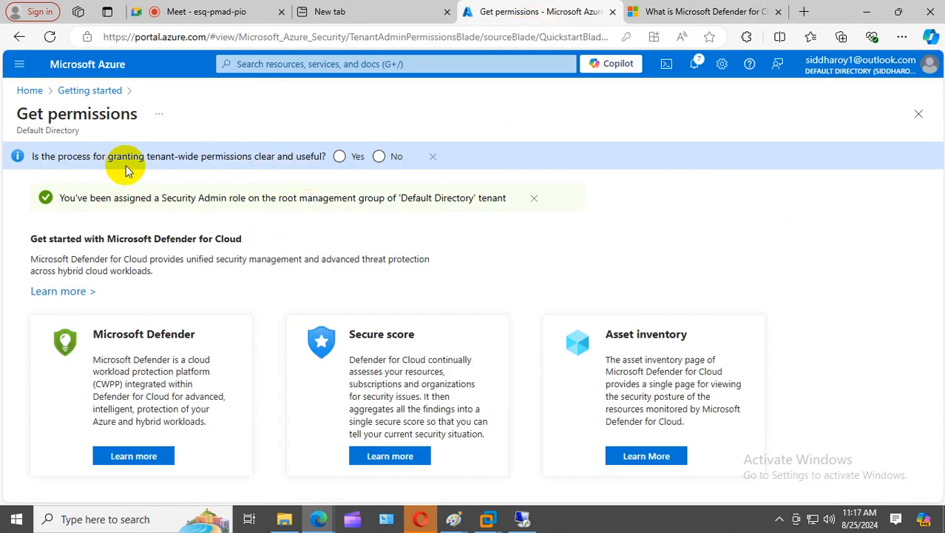
pyautogui.click(340, 157)
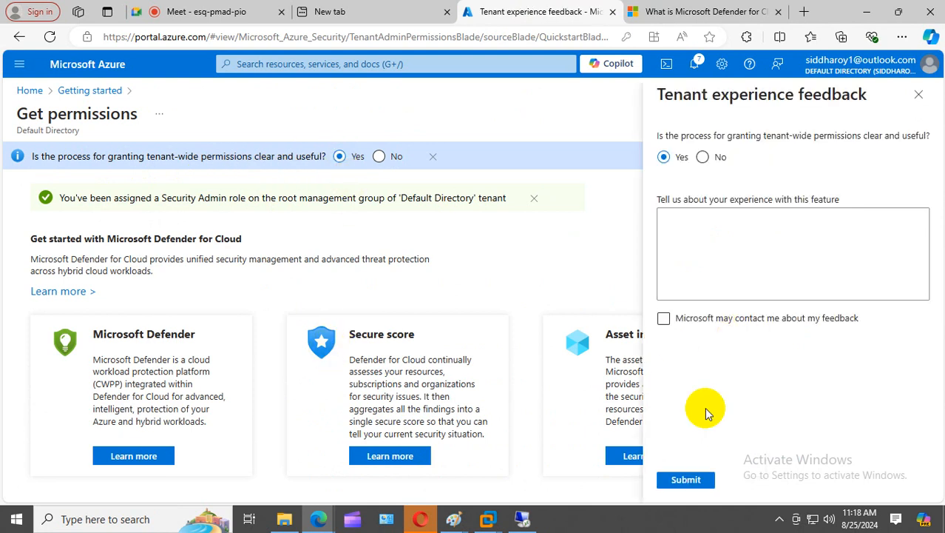
pyautogui.click(694, 480)
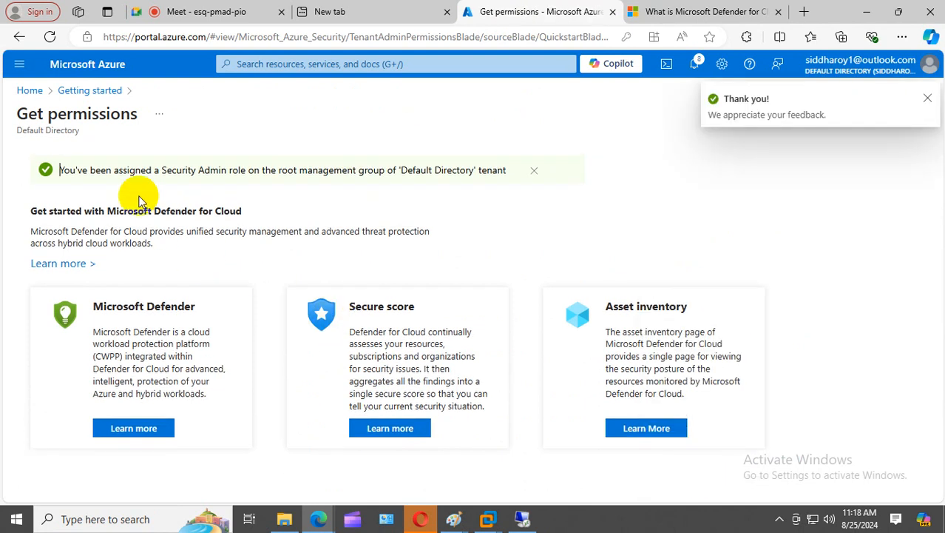
pyautogui.click(30, 90)
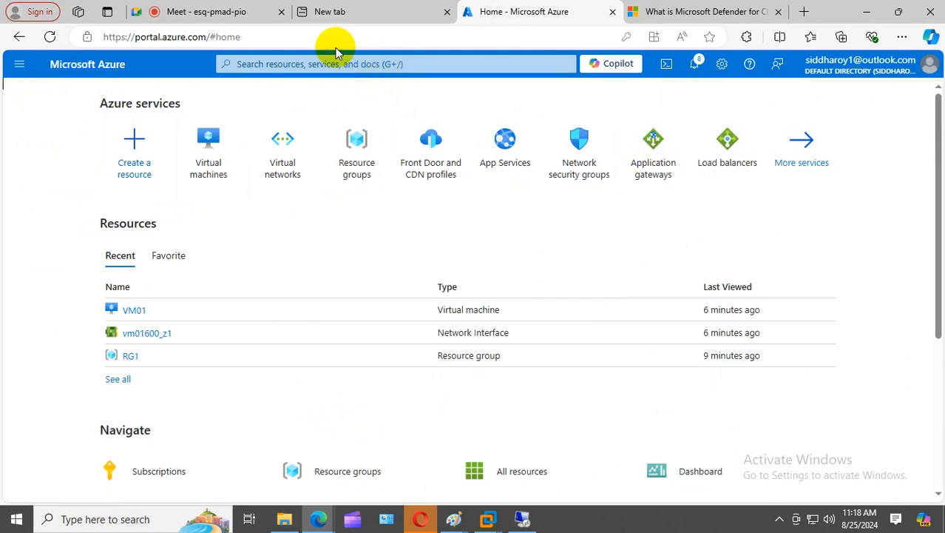
# - Search 'azure secu', open Azure Security Center, and view the enhanced security features article
pyautogui.click(313, 41)
pyautogui.click(29, 158)
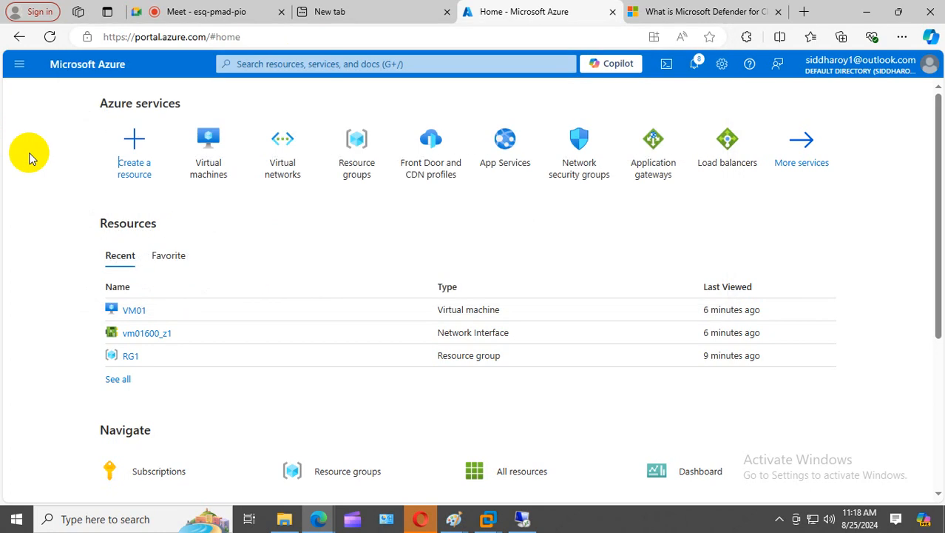
pyautogui.click(247, 65)
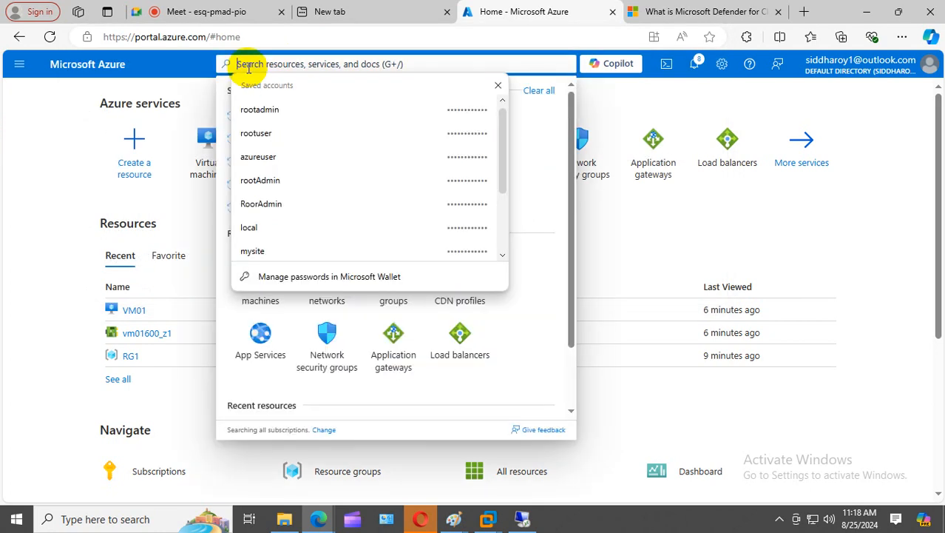
pyautogui.write('azure secu')
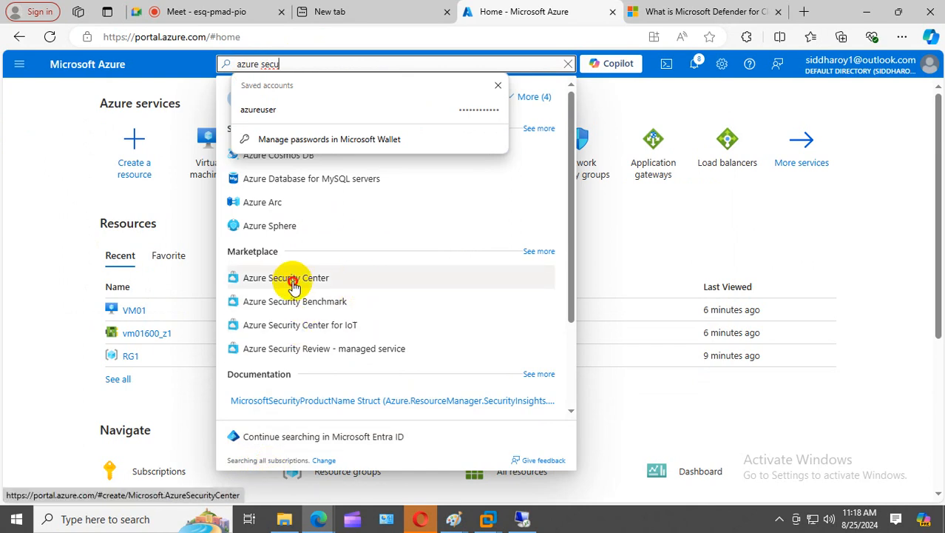
pyautogui.click(294, 279)
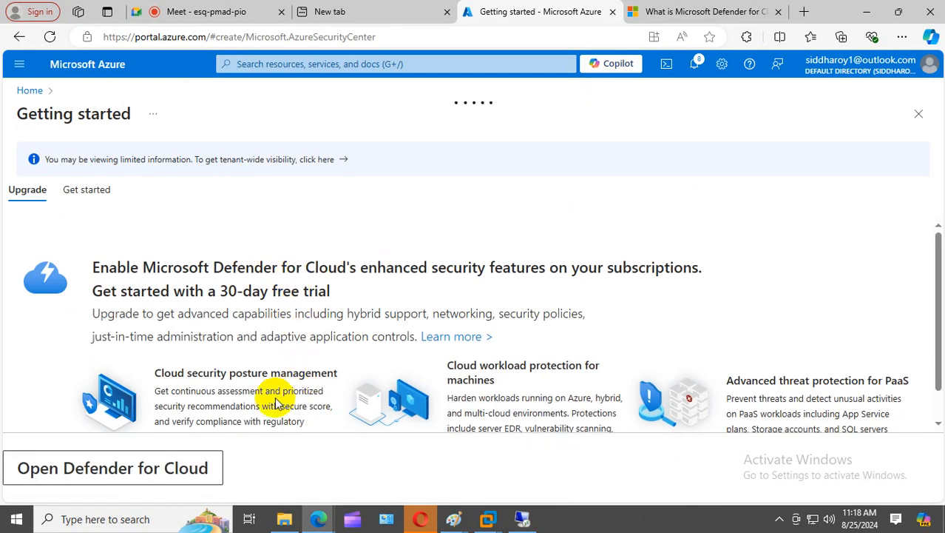
pyautogui.scroll(-2, 272, 397)
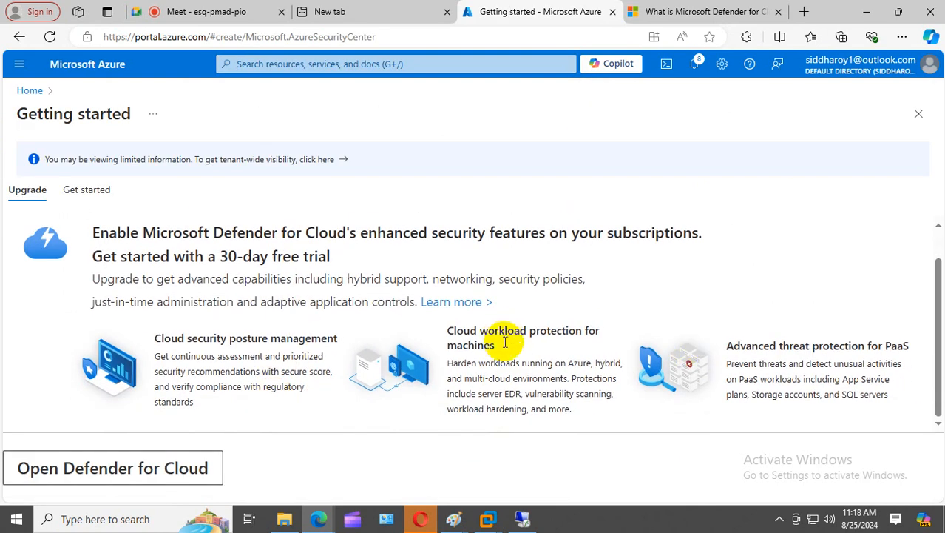
pyautogui.click(457, 302)
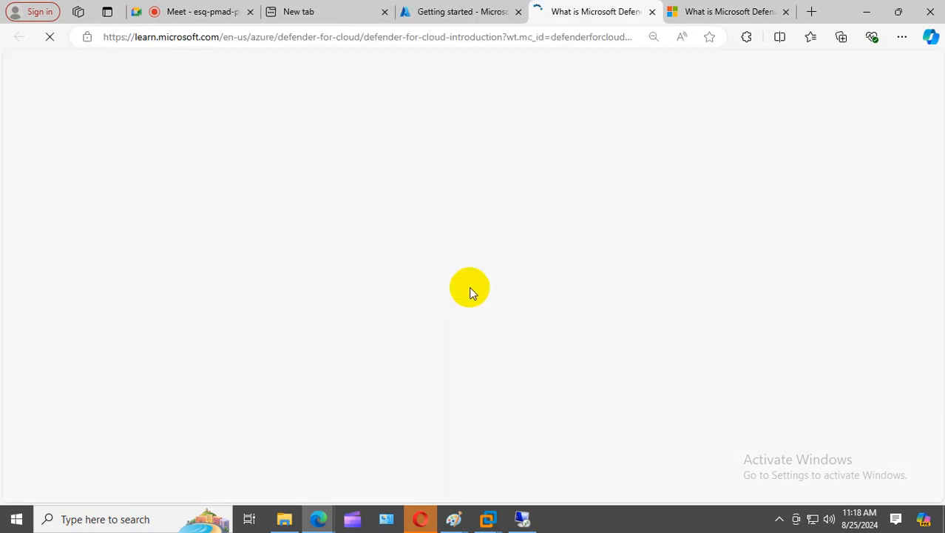
pyautogui.click(495, 21)
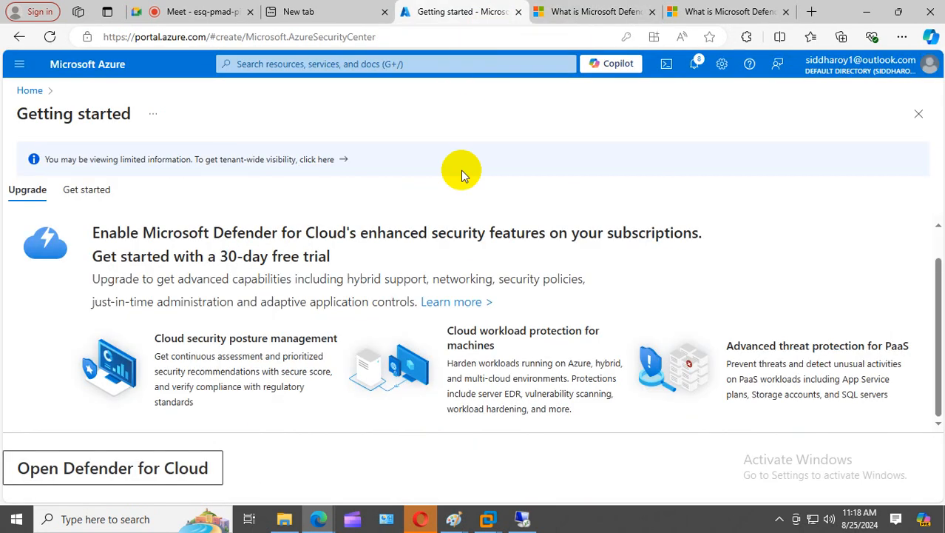
# - Browse the Get started tab and its learn-more article, then return to the Upgrade tab
pyautogui.click(90, 190)
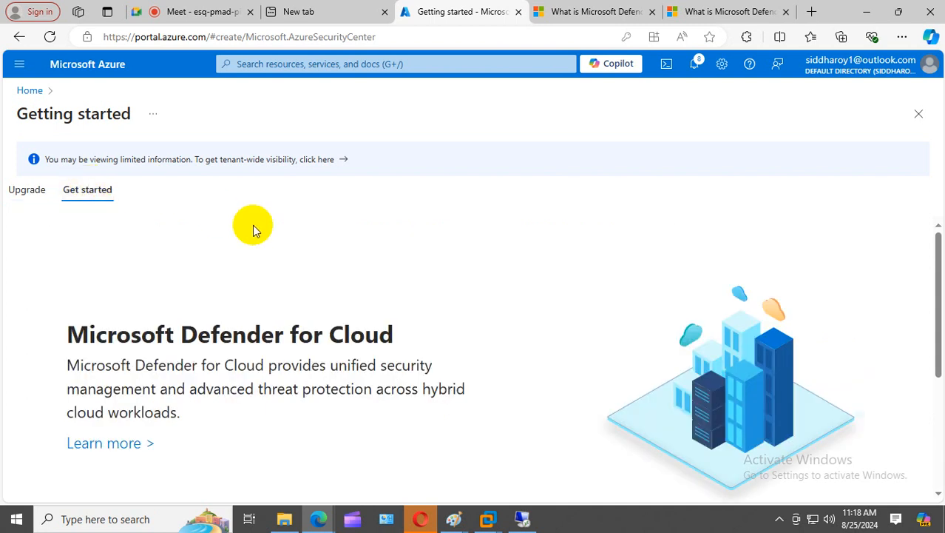
pyautogui.scroll(-3, 274, 258)
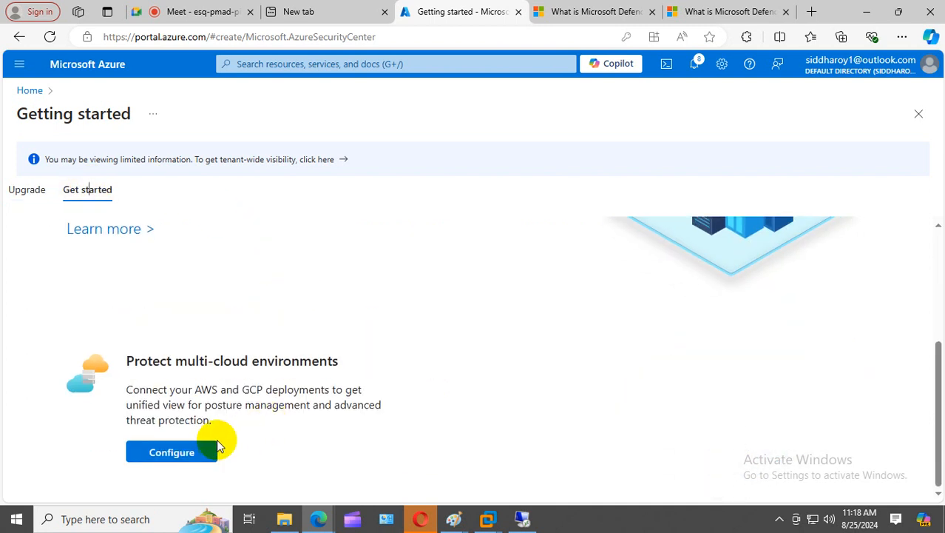
pyautogui.scroll(3, 206, 436)
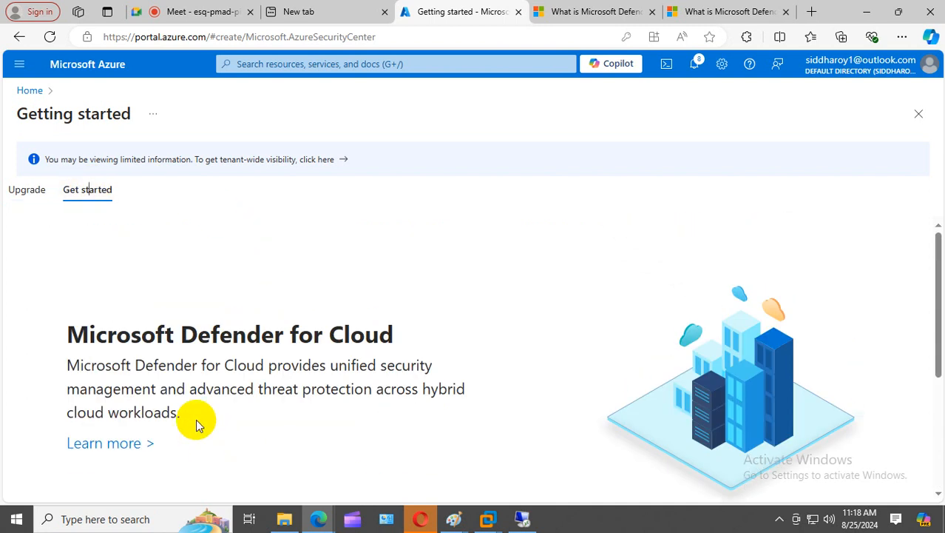
pyautogui.scroll(-3, 196, 426)
pyautogui.click(112, 238)
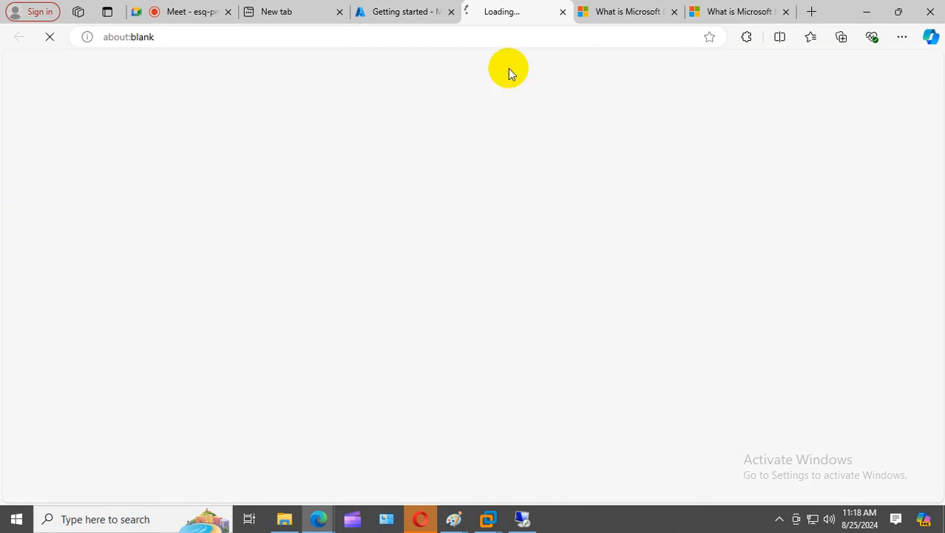
pyautogui.click(417, 11)
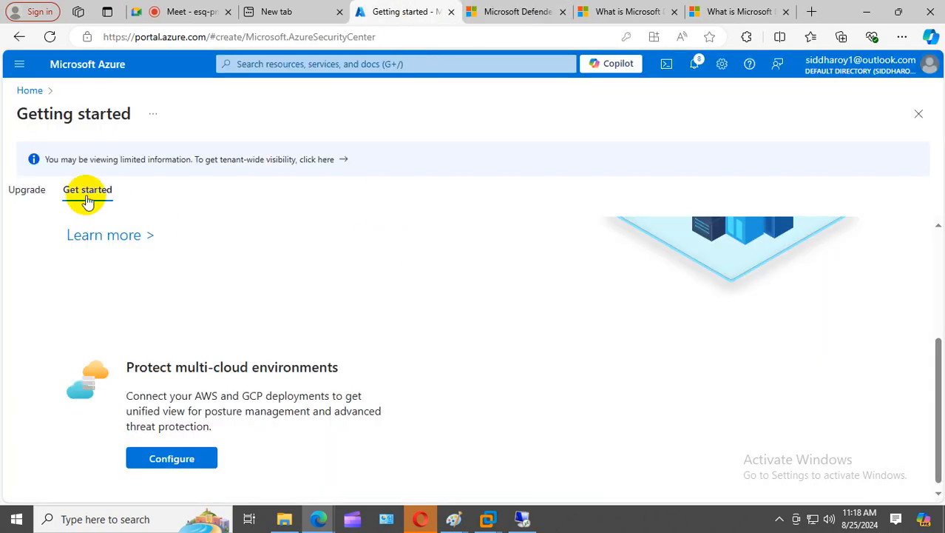
pyautogui.click(26, 190)
pyautogui.scroll(-1, 301, 306)
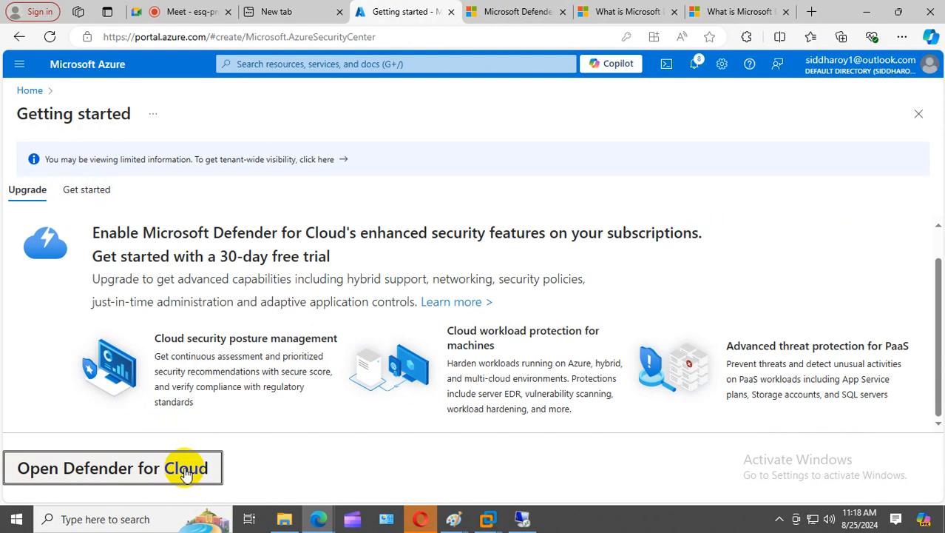
# - Open Microsoft Defender for Cloud and check its Security solutions page
pyautogui.click(185, 474)
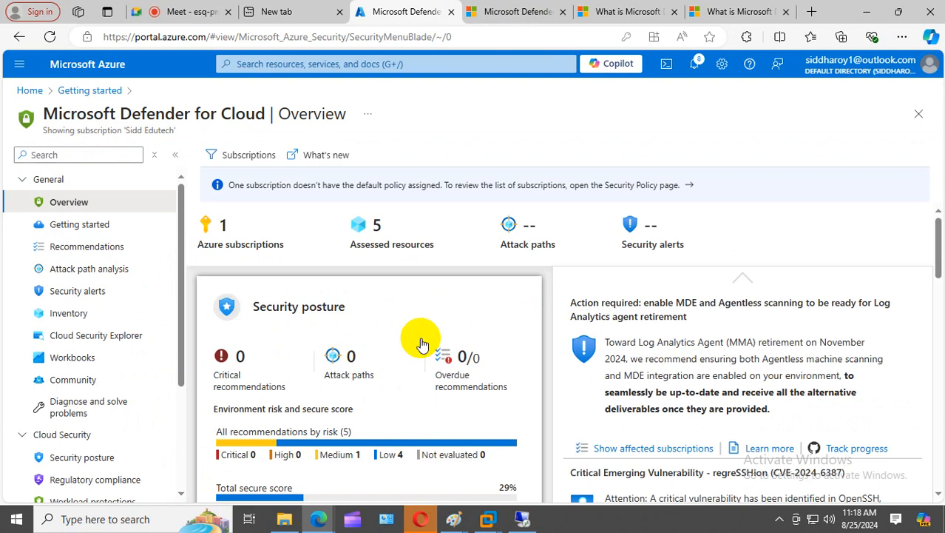
pyautogui.scroll(-12, 422, 344)
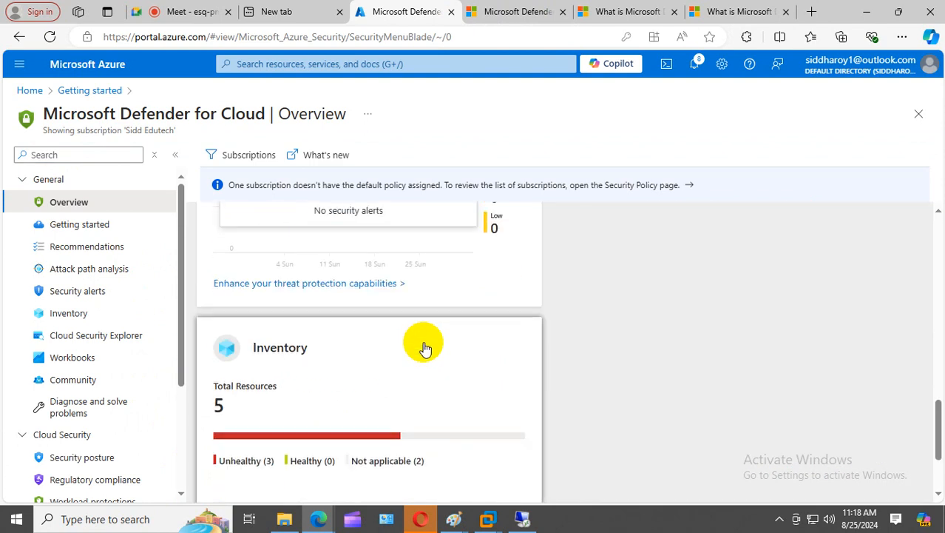
pyautogui.scroll(-2, 425, 347)
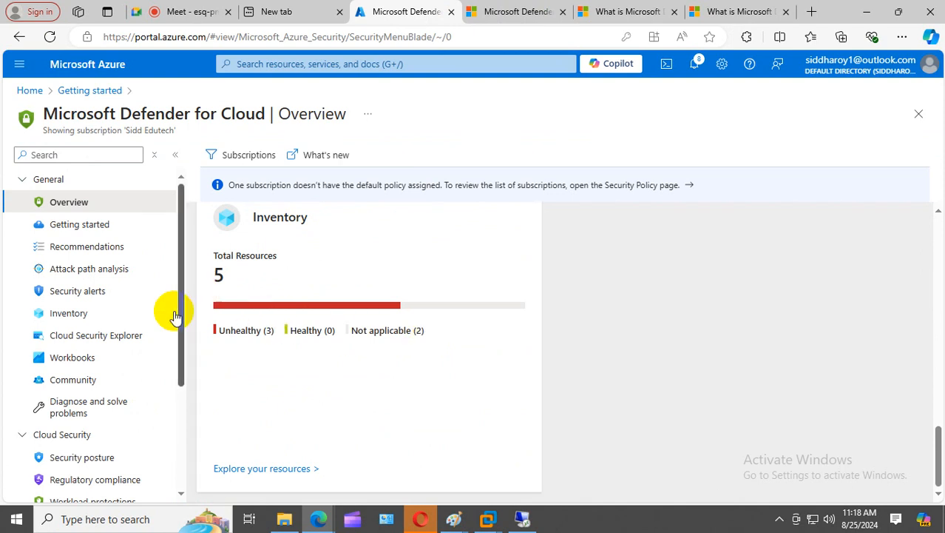
pyautogui.scroll(-3, 185, 285)
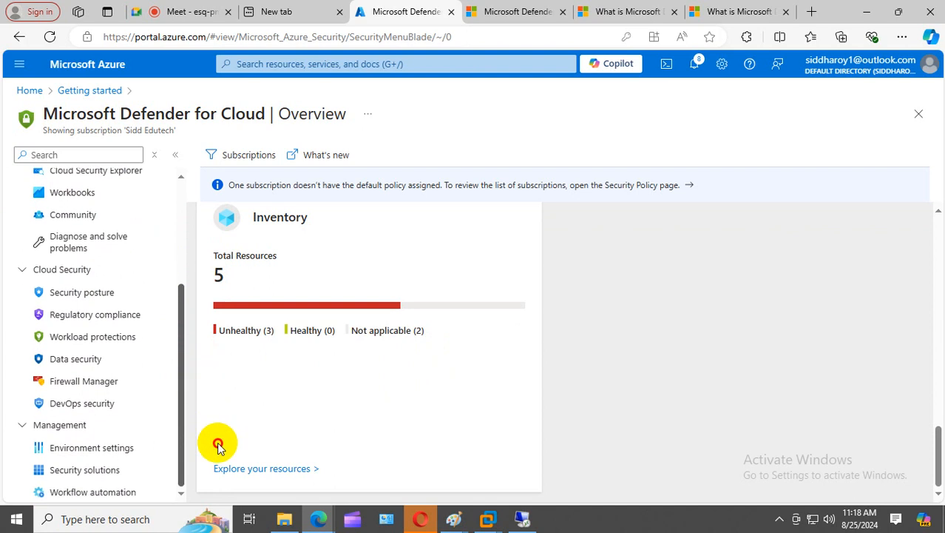
pyautogui.click(92, 469)
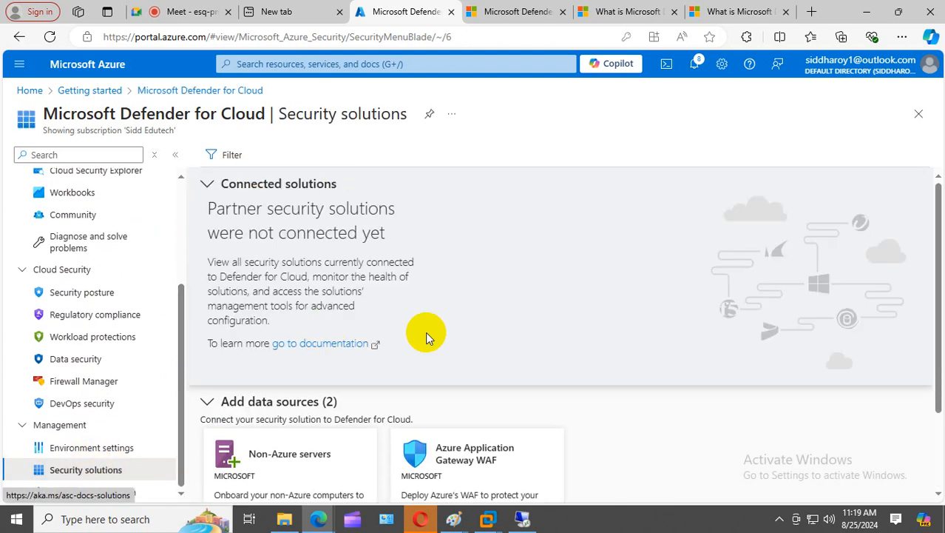
pyautogui.scroll(-2, 422, 337)
pyautogui.scroll(1, 33, 273)
pyautogui.scroll(2, 47, 301)
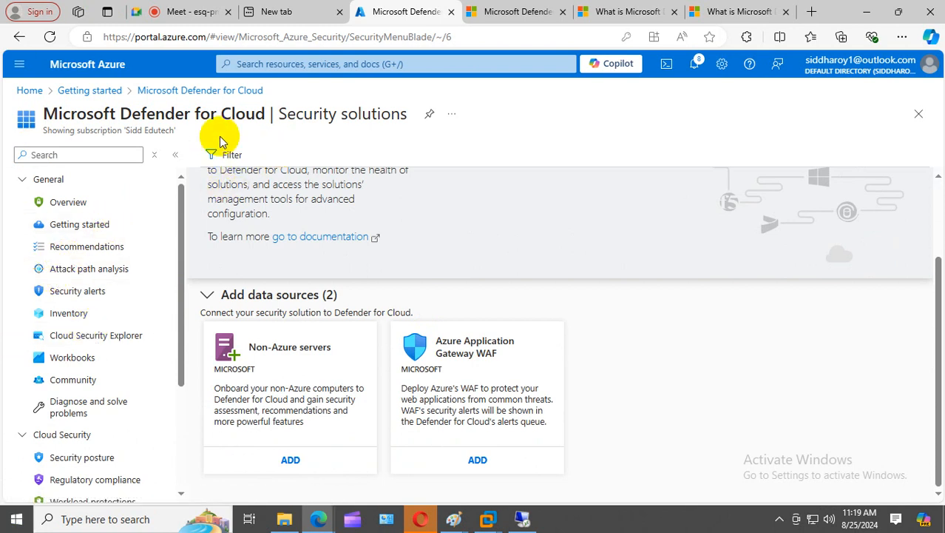
# - Return to the Overview and scroll down to the inventory: 5 resources, 3 unhealthy
pyautogui.click(76, 202)
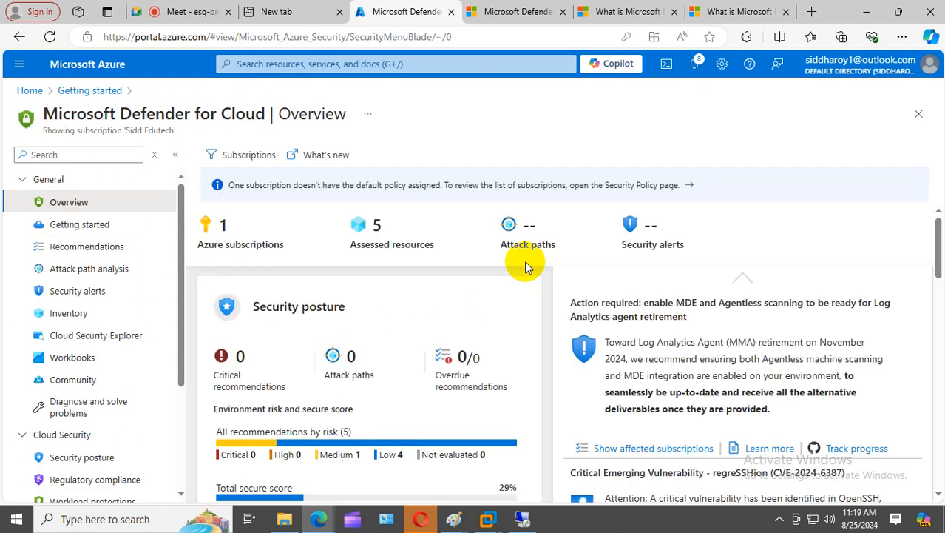
pyautogui.scroll(-3, 525, 266)
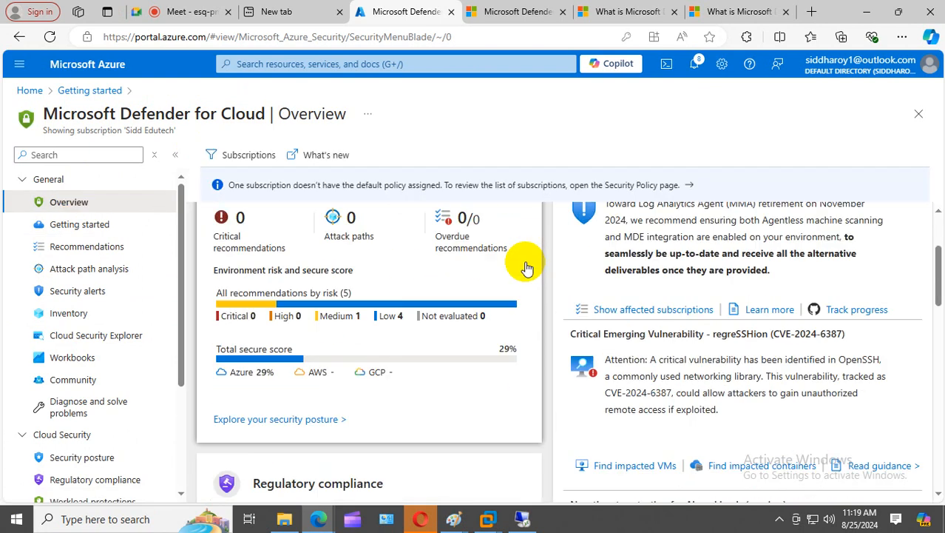
pyautogui.scroll(-5, 526, 266)
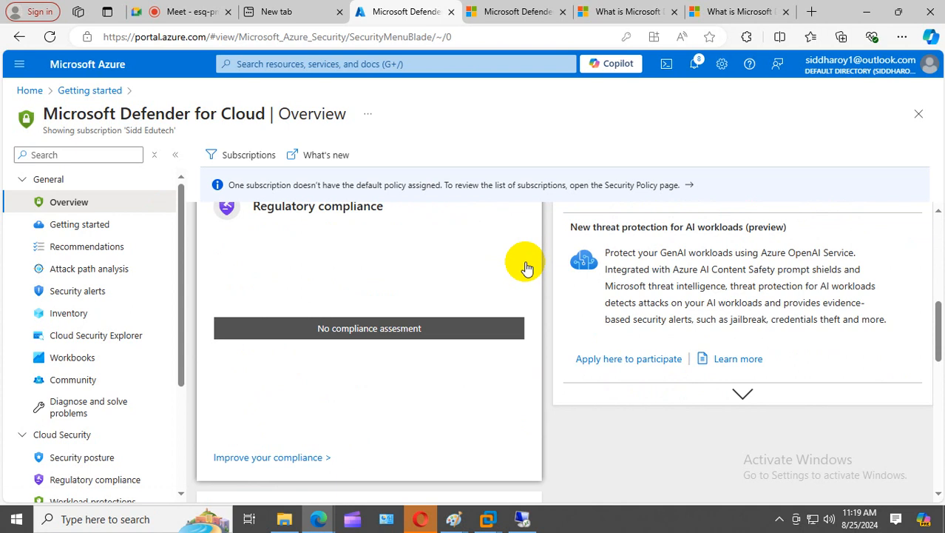
pyautogui.scroll(-5, 526, 266)
pyautogui.scroll(-5, 526, 266)
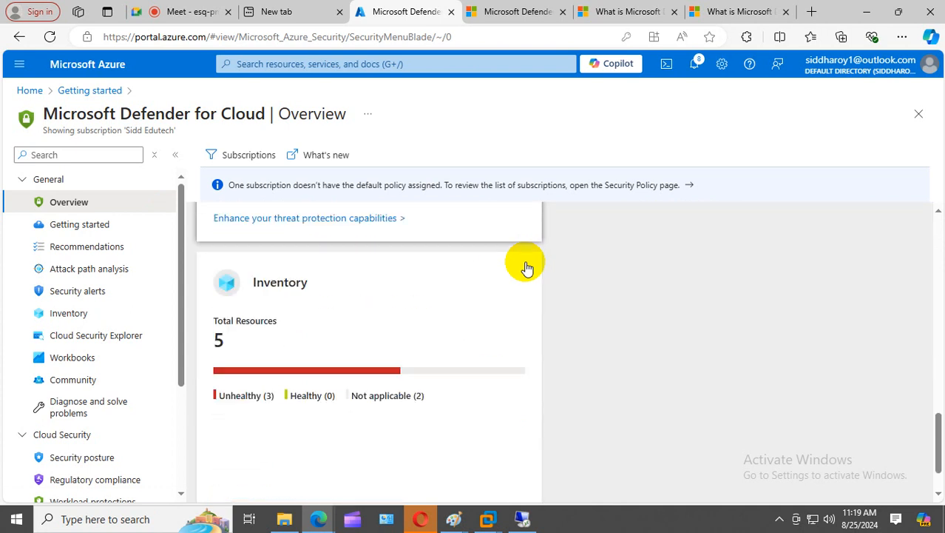
pyautogui.scroll(-1, 526, 266)
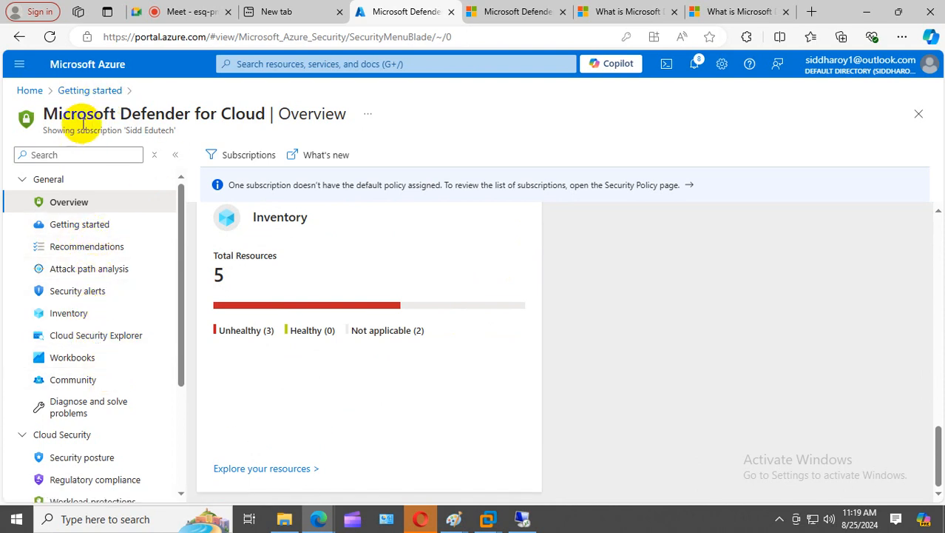
# - From Home, open Virtual machines > VM01 and review its inbound port rules in Network settings
pyautogui.click(28, 91)
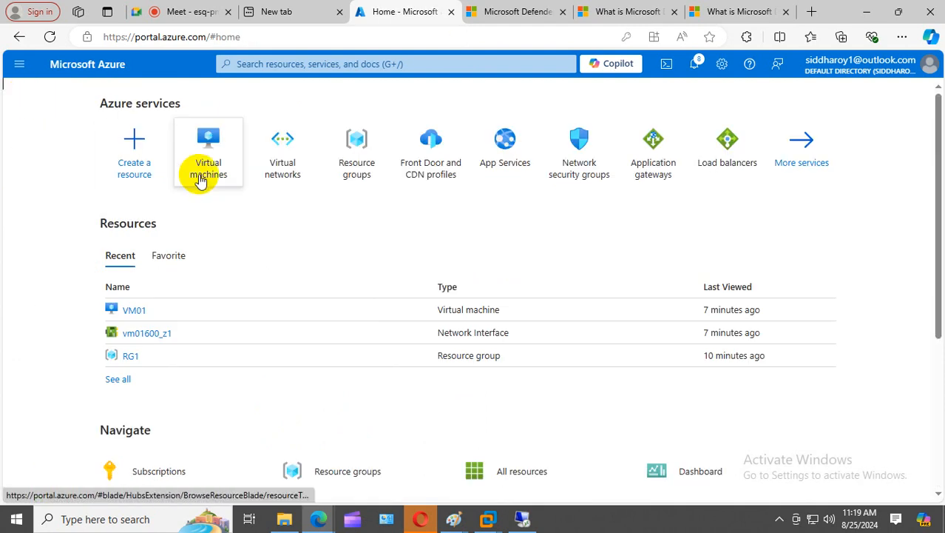
pyautogui.click(278, 62)
pyautogui.write('se')
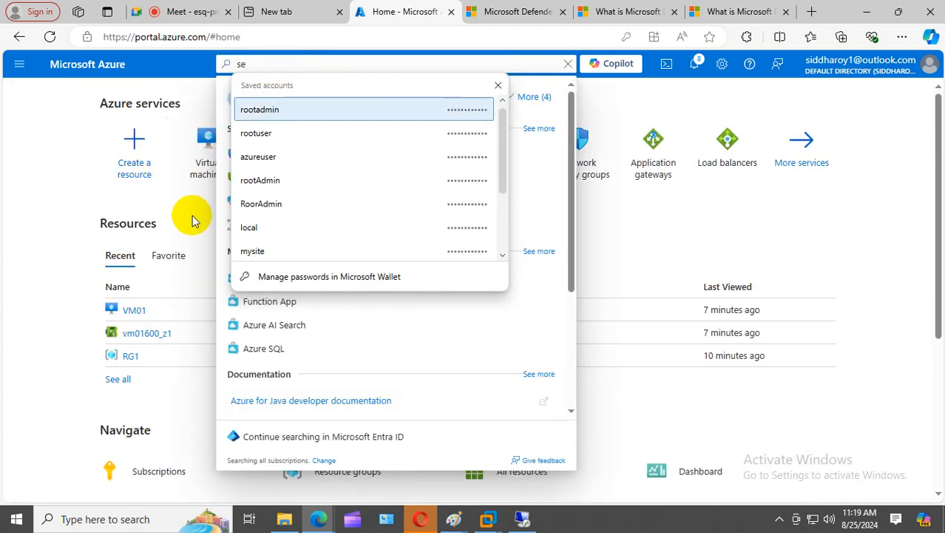
pyautogui.click(193, 219)
pyautogui.click(204, 149)
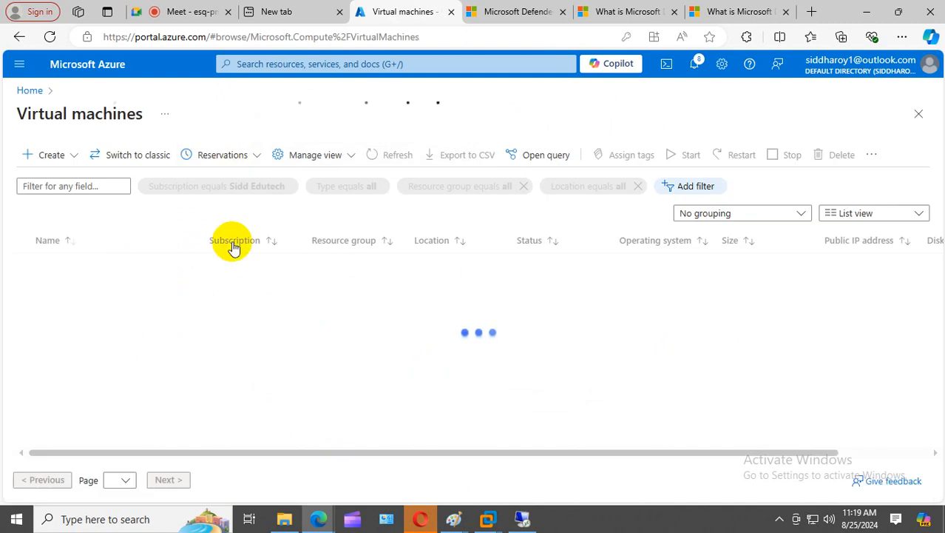
pyautogui.click(64, 265)
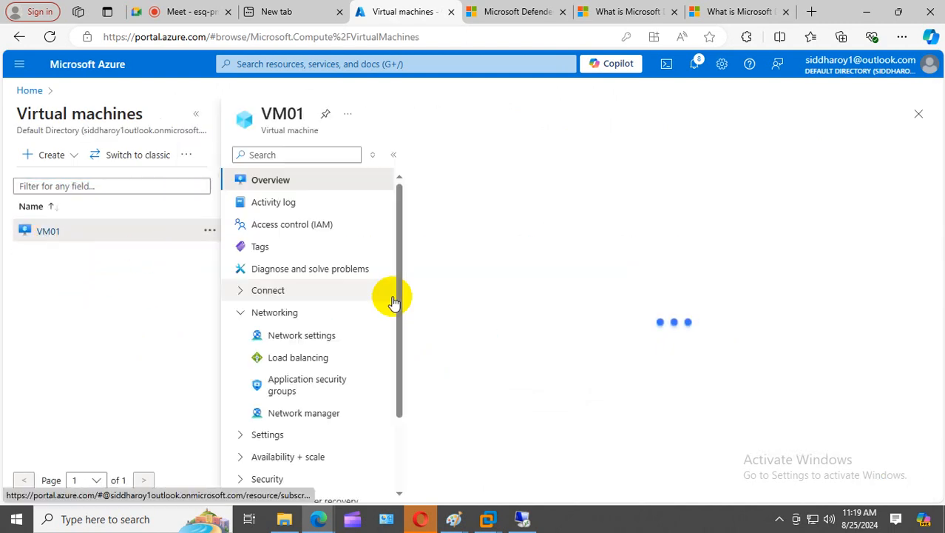
pyautogui.scroll(-2, 391, 298)
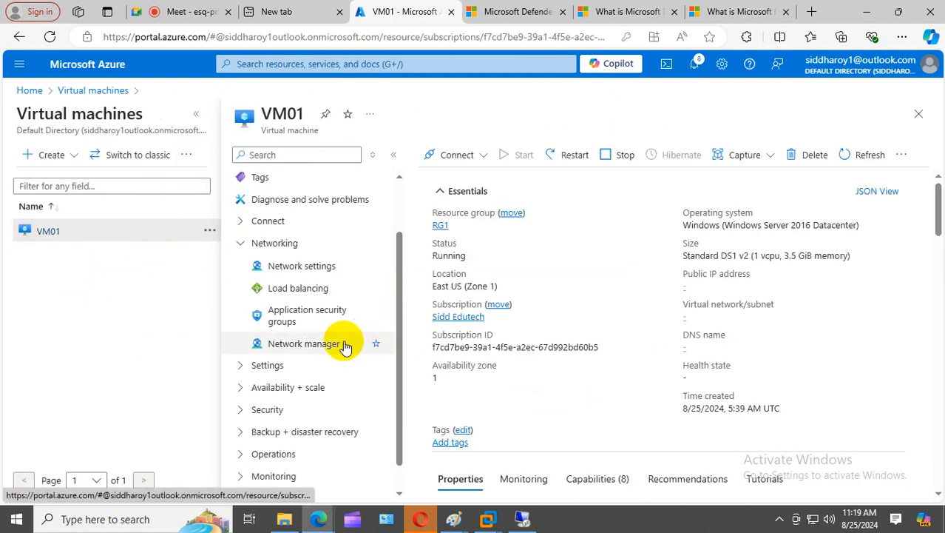
pyautogui.click(321, 267)
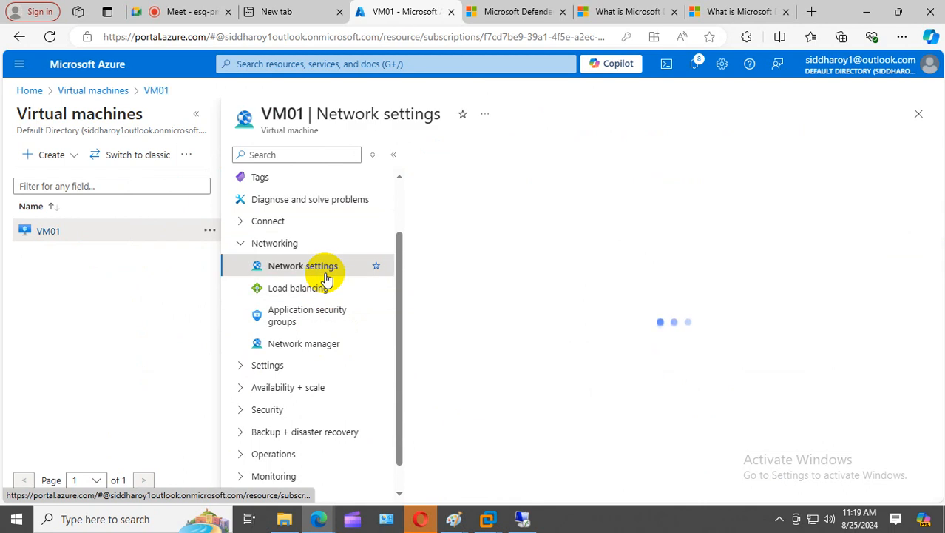
pyautogui.scroll(-5, 530, 308)
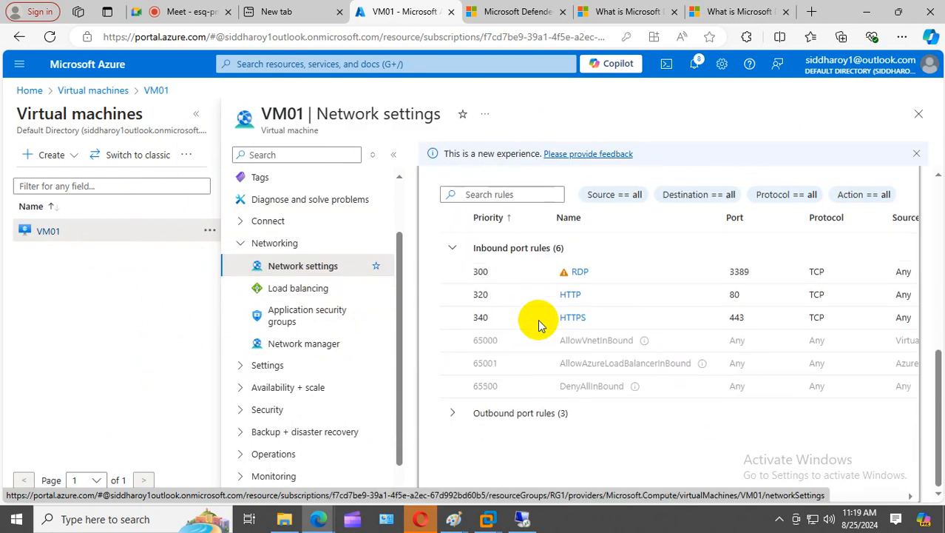
pyautogui.scroll(1, 567, 272)
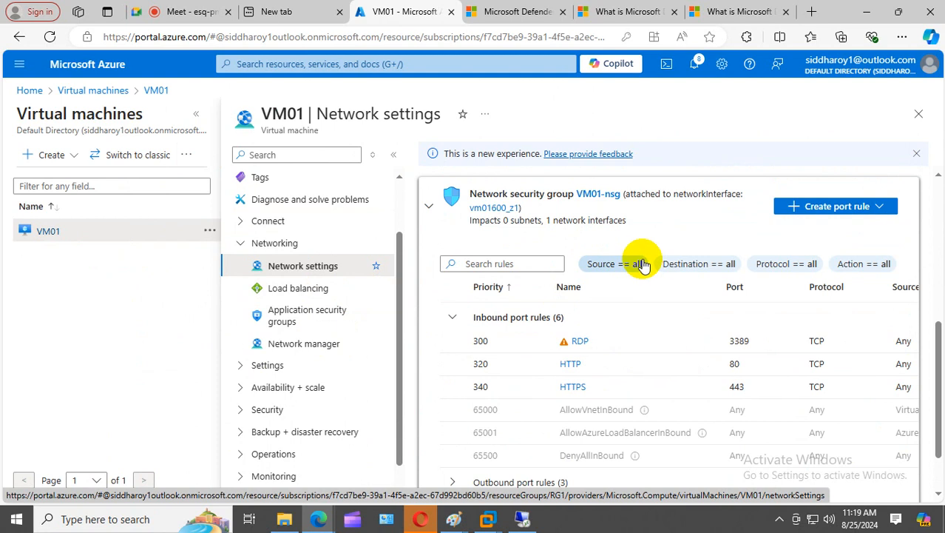
pyautogui.scroll(4, 488, 229)
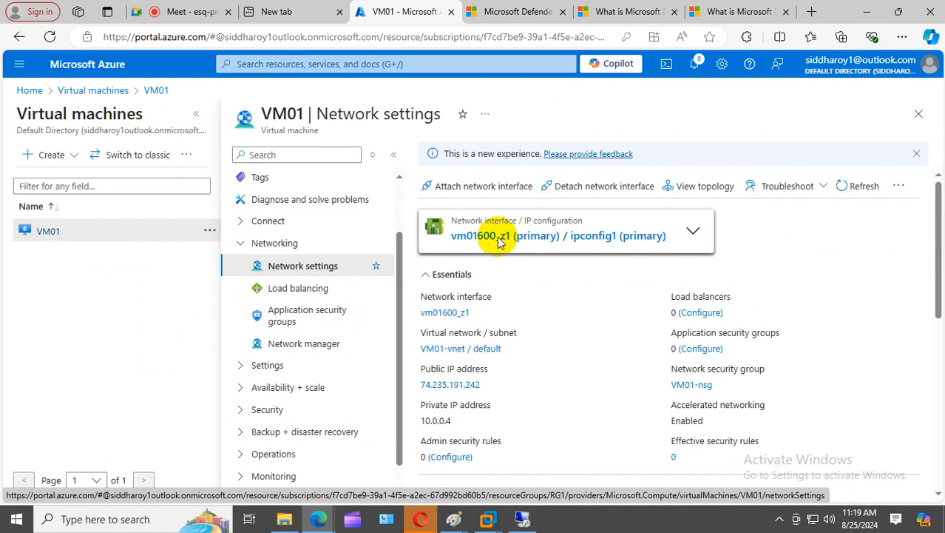
# - Open VM01's Connect page and its just-in-time access settings for port 3389
pyautogui.click(278, 220)
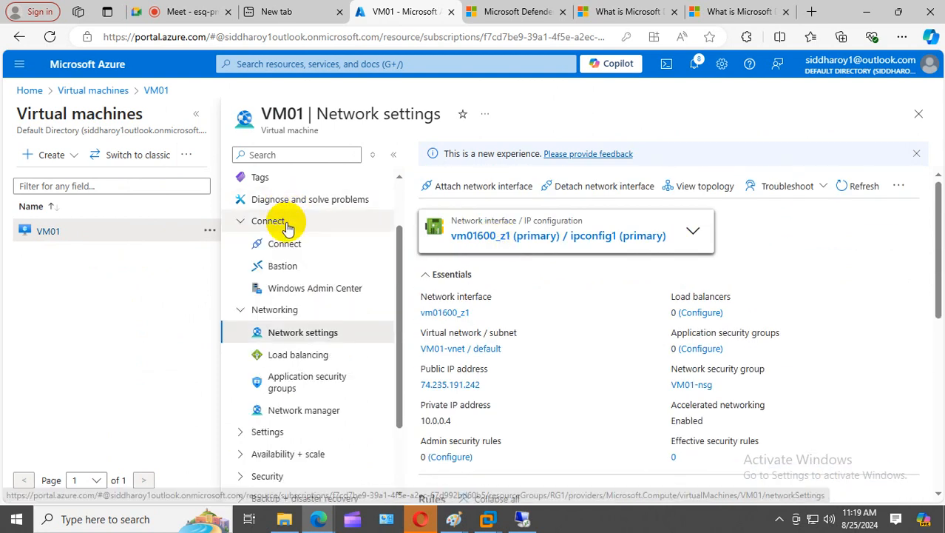
pyautogui.click(312, 243)
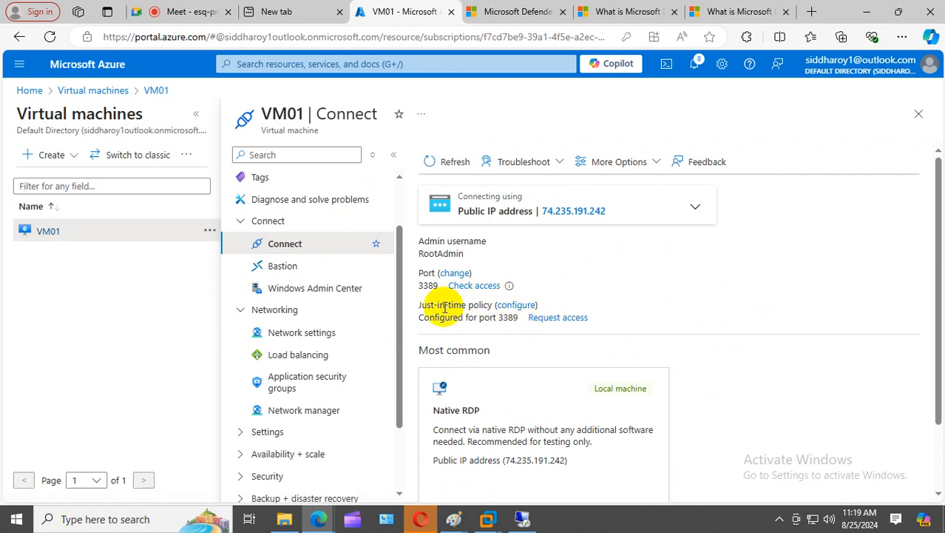
pyautogui.click(516, 305)
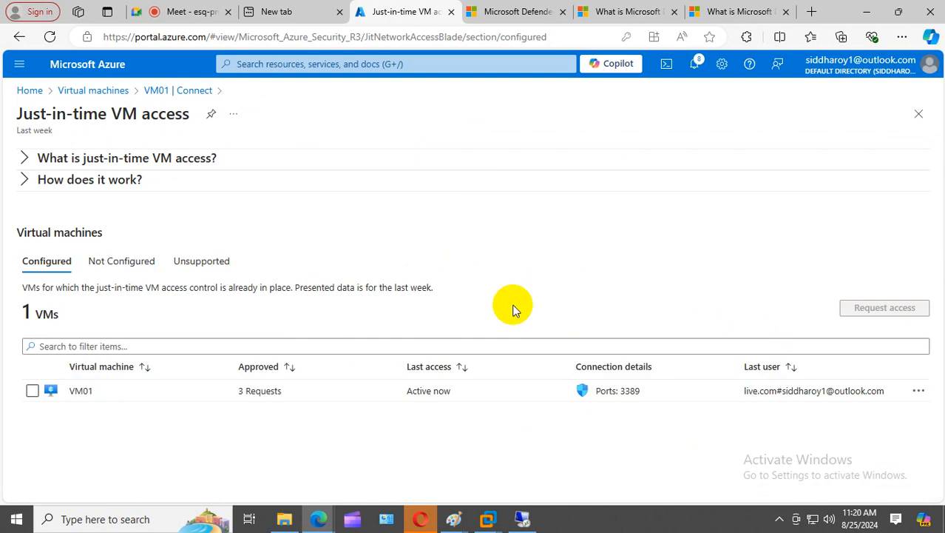
# - Select VM01, read both just-in-time explanation sections, and start a Request access form
pyautogui.click(32, 392)
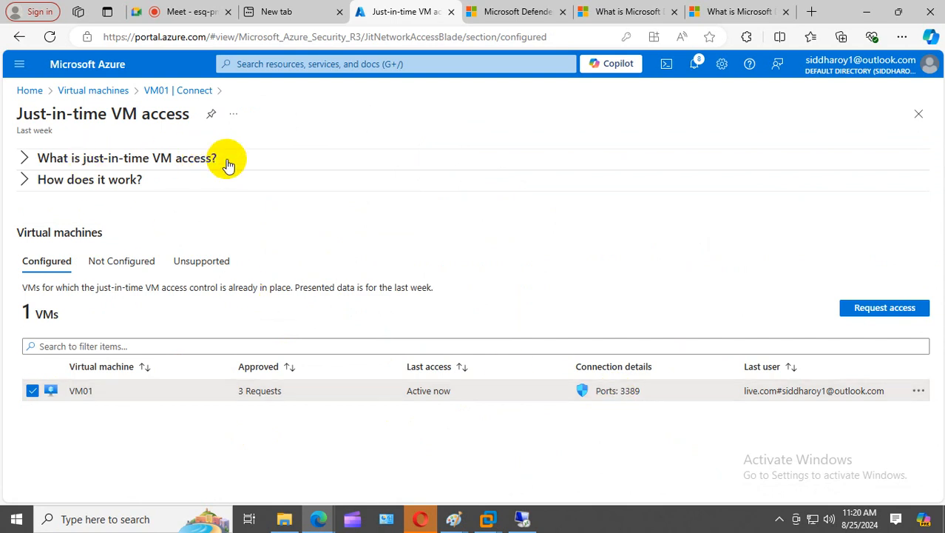
pyautogui.click(22, 158)
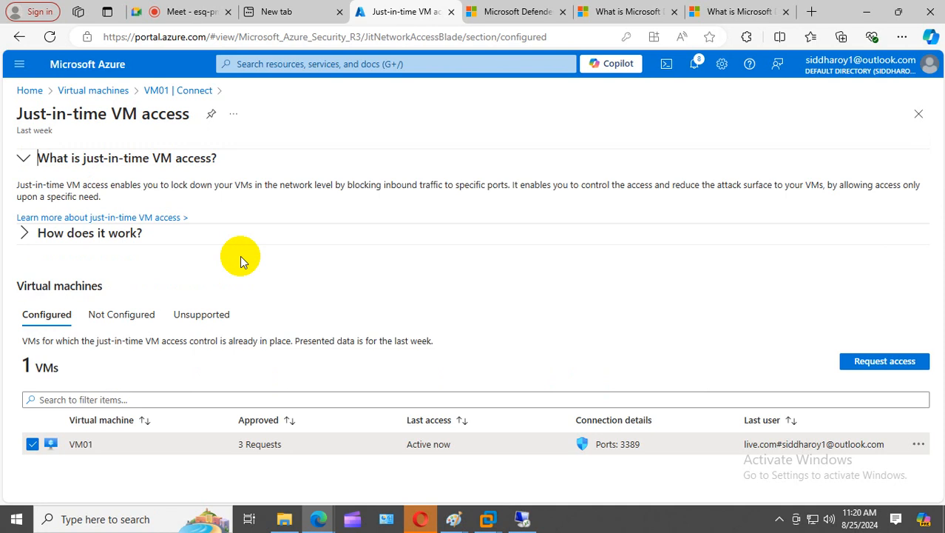
pyautogui.click(29, 233)
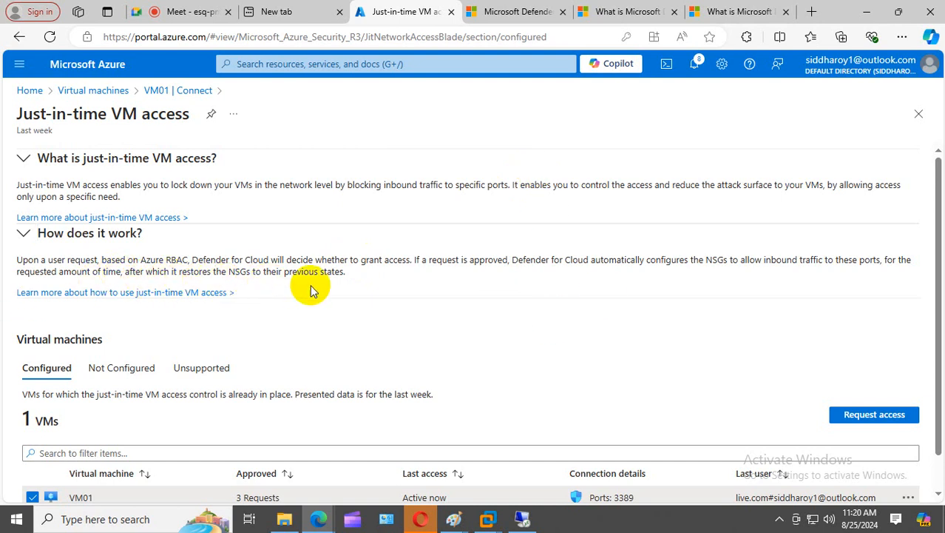
pyautogui.scroll(-1, 344, 303)
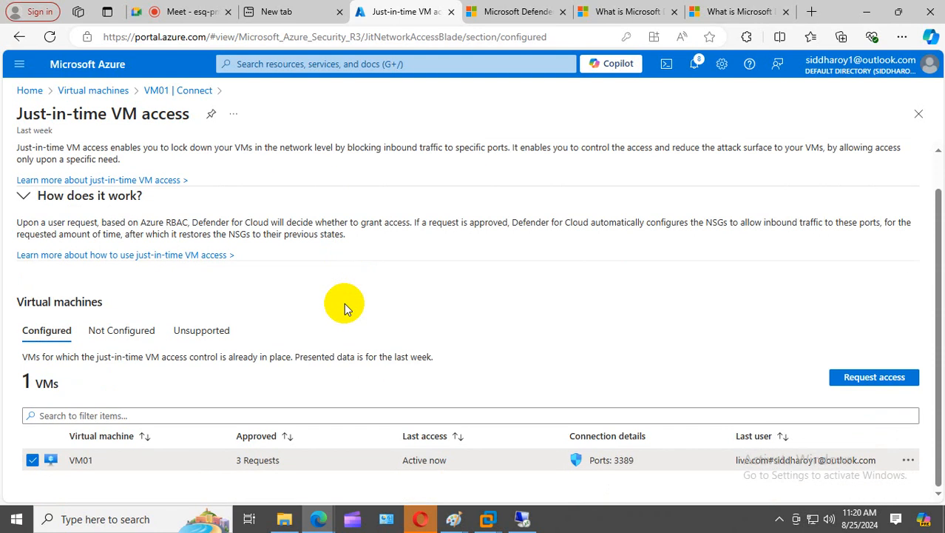
pyautogui.click(877, 377)
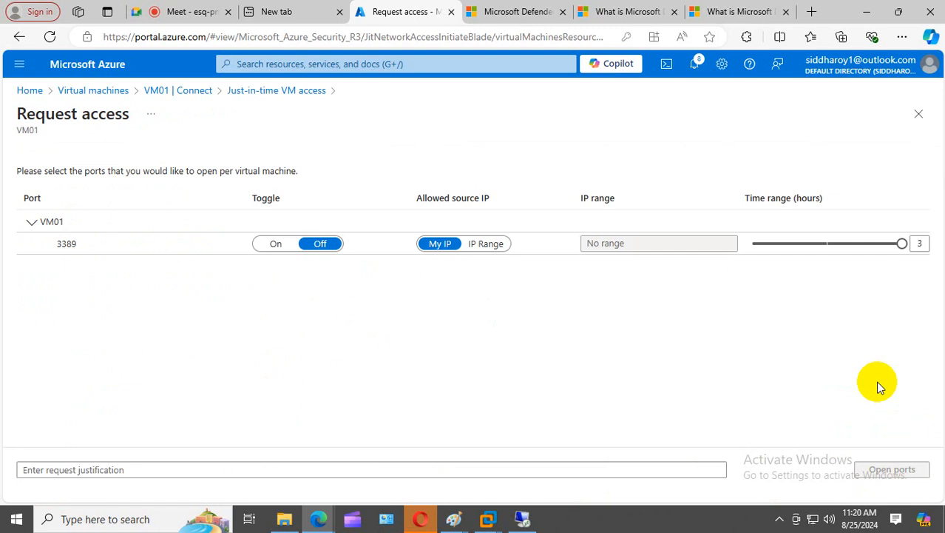
# - Request port 3389 on VM01 from My IP for a 1-hour time range
pyautogui.click(269, 246)
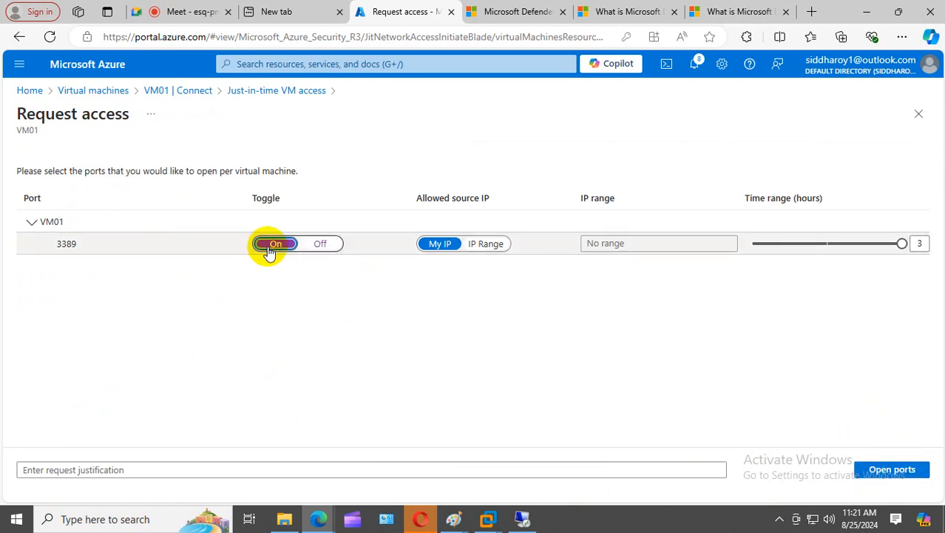
pyautogui.click(442, 252)
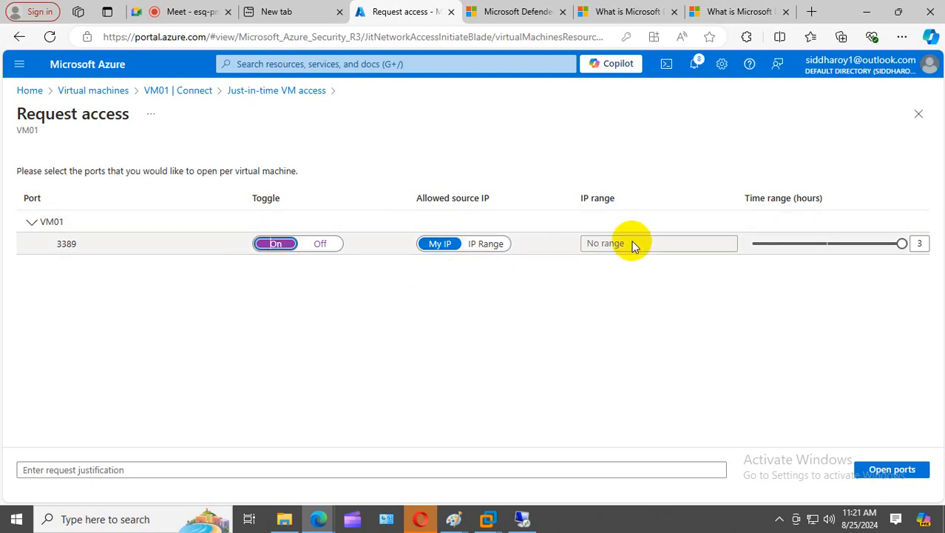
pyautogui.click(608, 252)
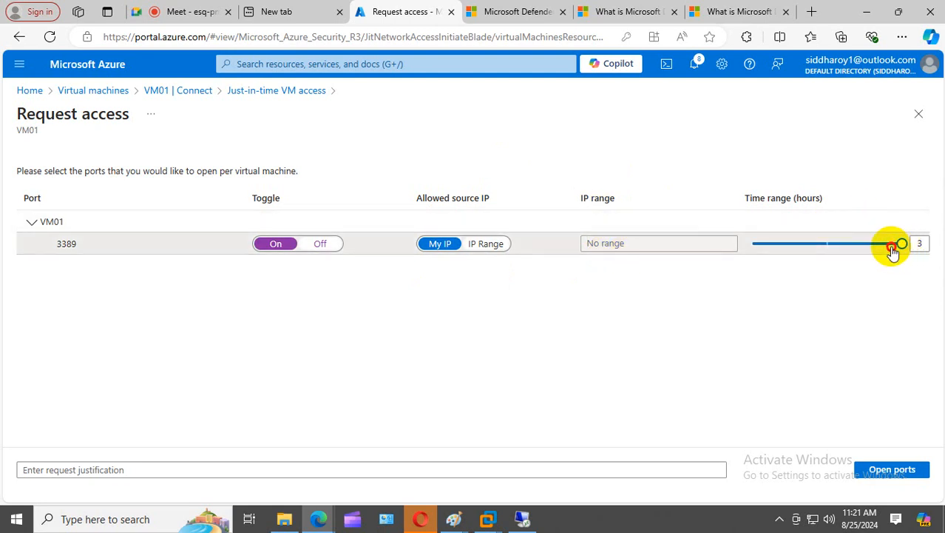
pyautogui.click(855, 243)
pyautogui.moveTo(855, 243); pyautogui.dragTo(764, 247)
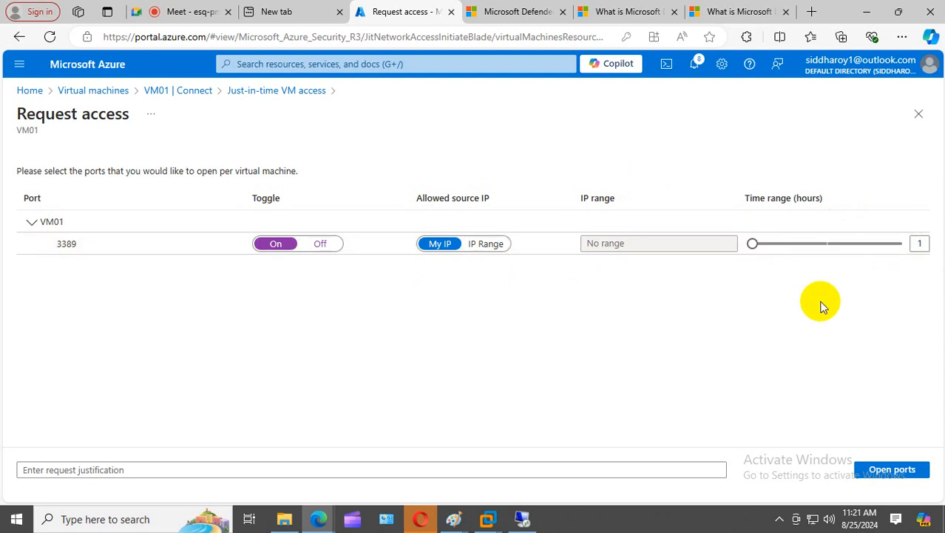
pyautogui.click(920, 243)
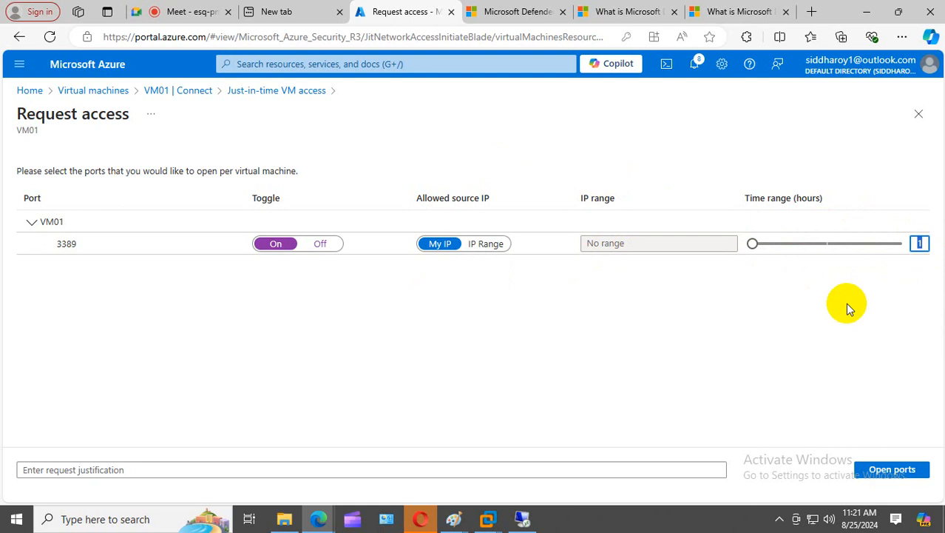
# - Add the justification 'need access for vm operation' and submit the port-opening request
pyautogui.click(154, 466)
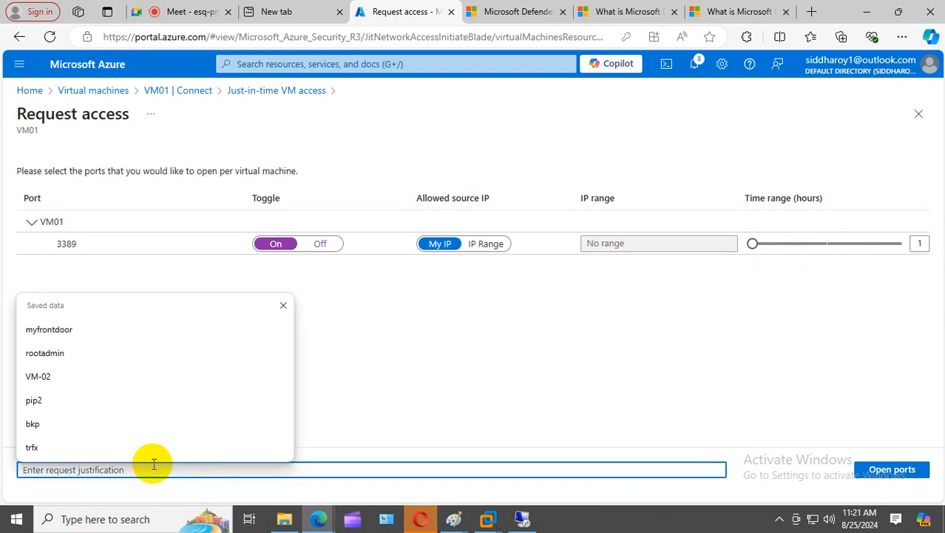
pyautogui.write('need')
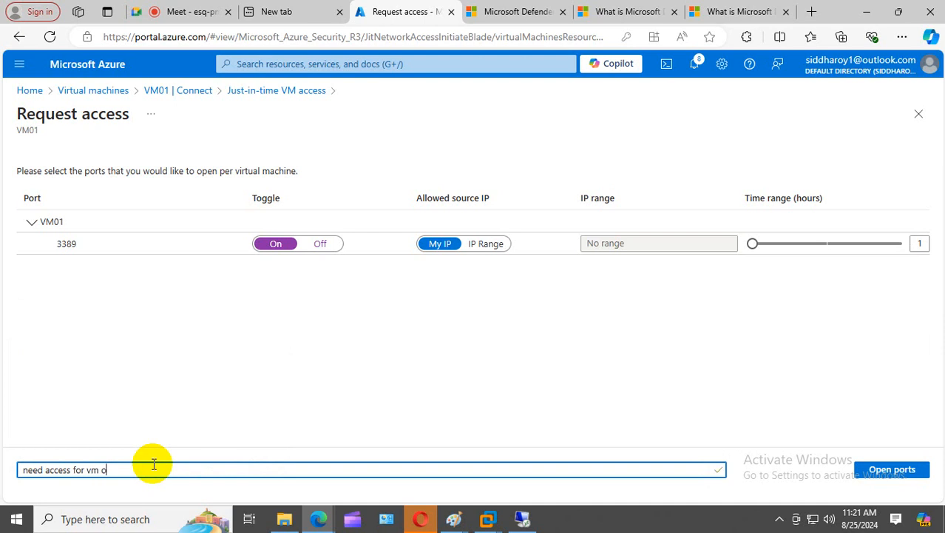
pyautogui.write('access for vm operation')
pyautogui.click(892, 470)
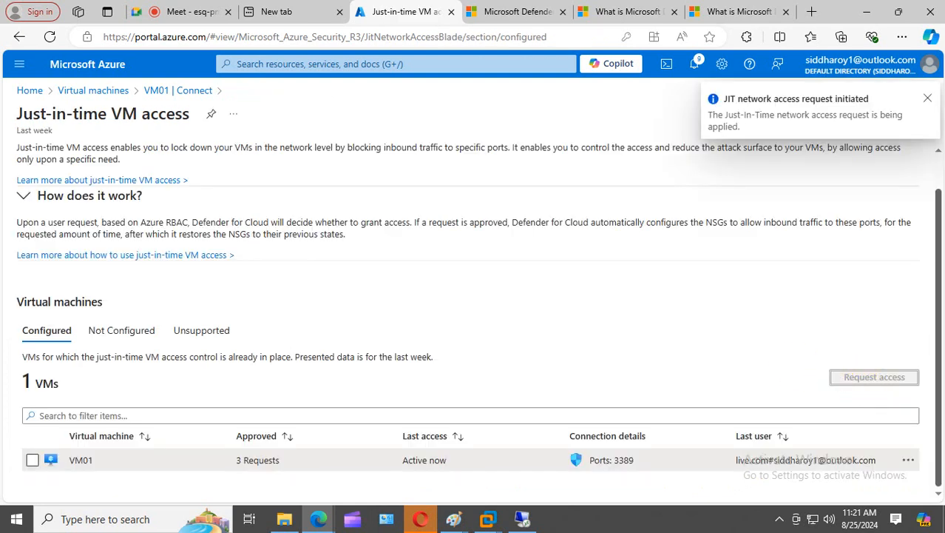
# - Edit VM01's JIT policy so port 3389 allows a 1-hour maximum request time, then save
pyautogui.click(909, 460)
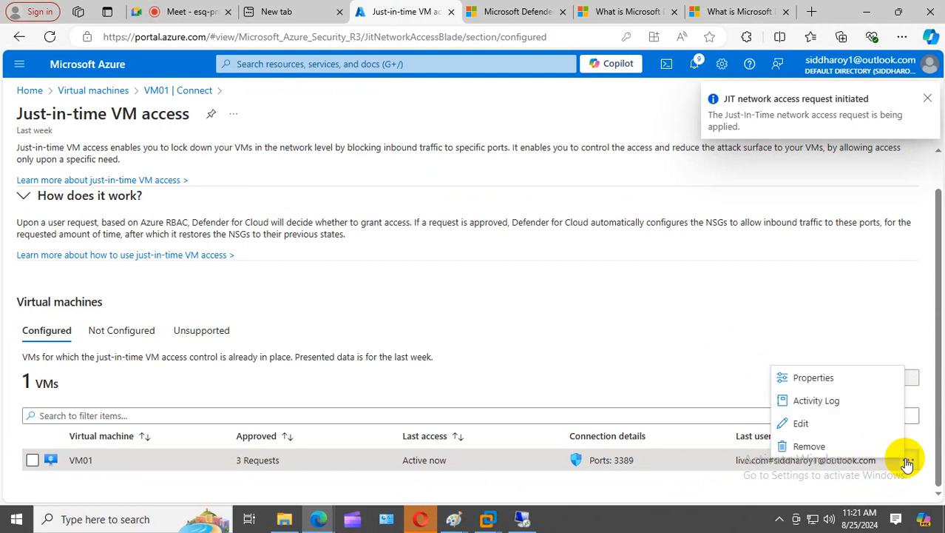
pyautogui.click(844, 419)
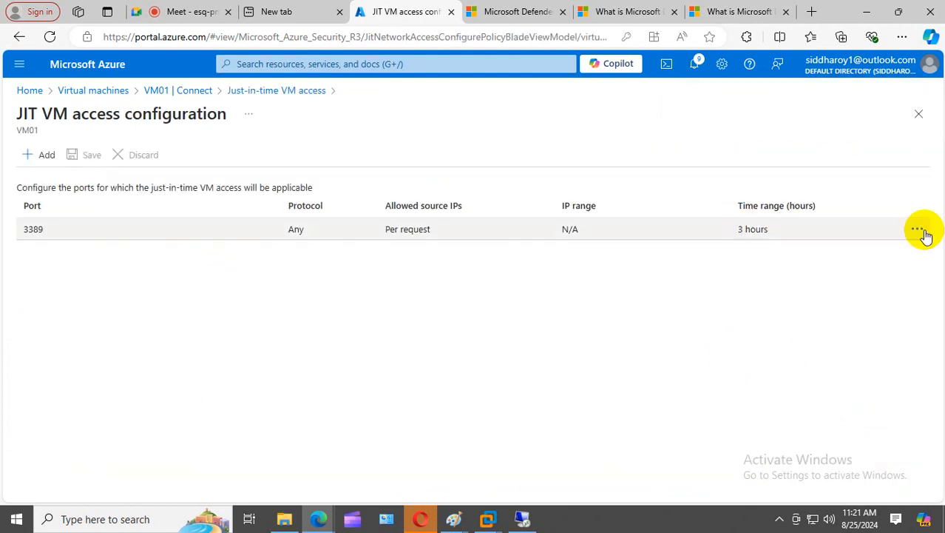
pyautogui.click(918, 231)
pyautogui.click(583, 236)
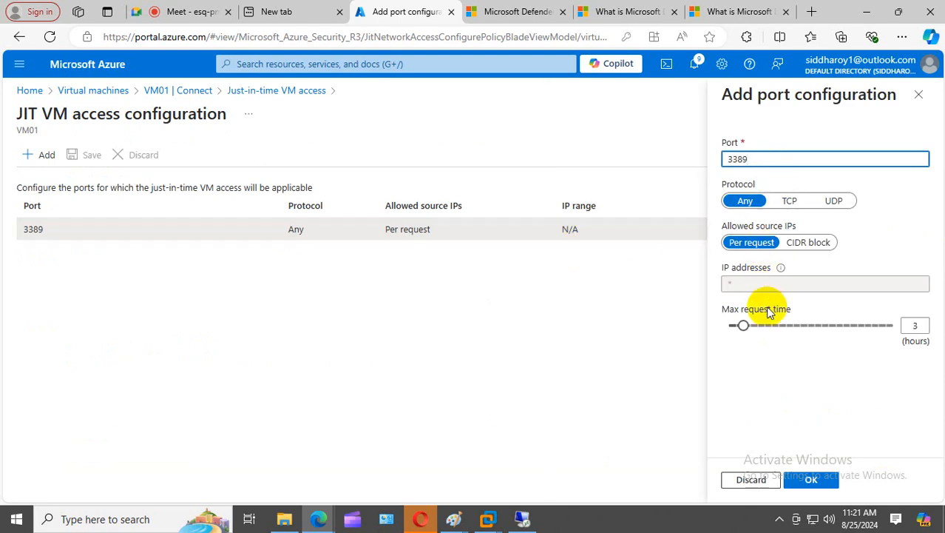
pyautogui.moveTo(742, 327); pyautogui.dragTo(722, 327)
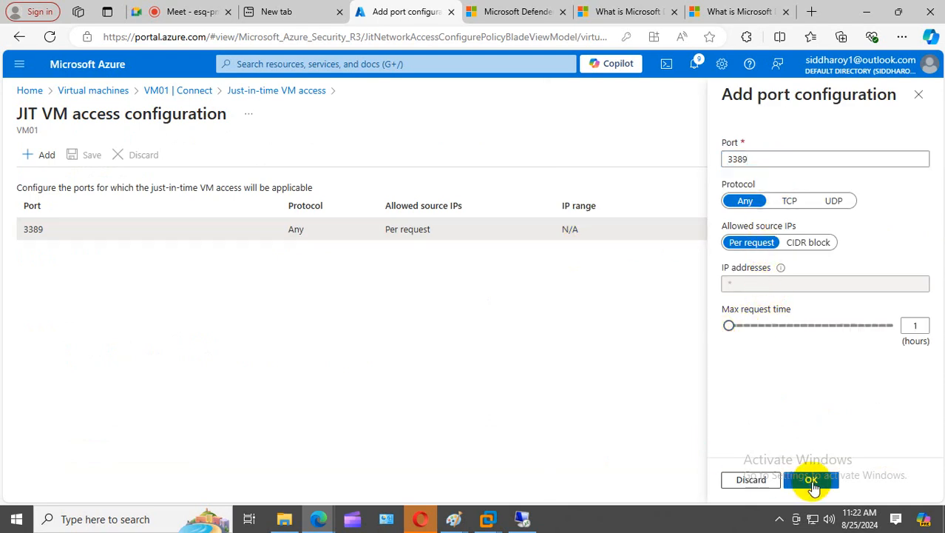
pyautogui.click(809, 479)
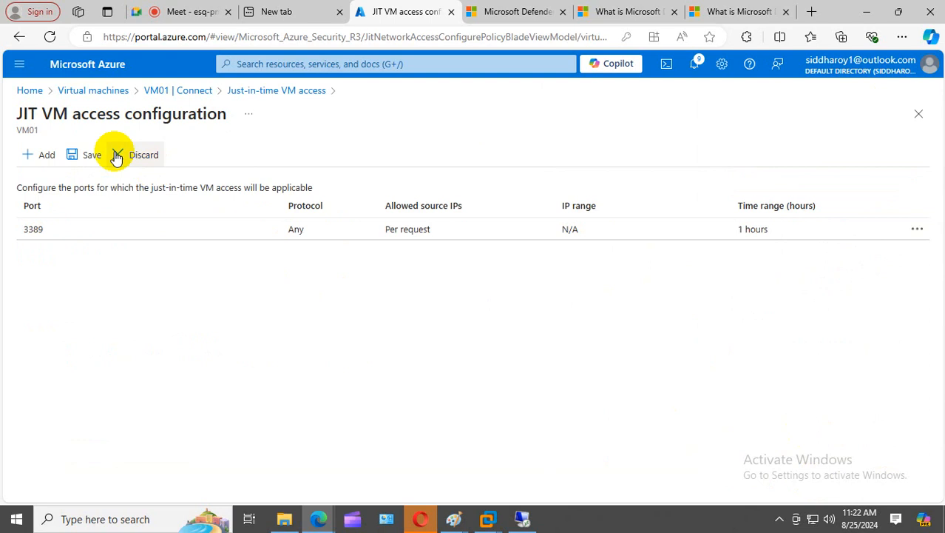
pyautogui.click(86, 156)
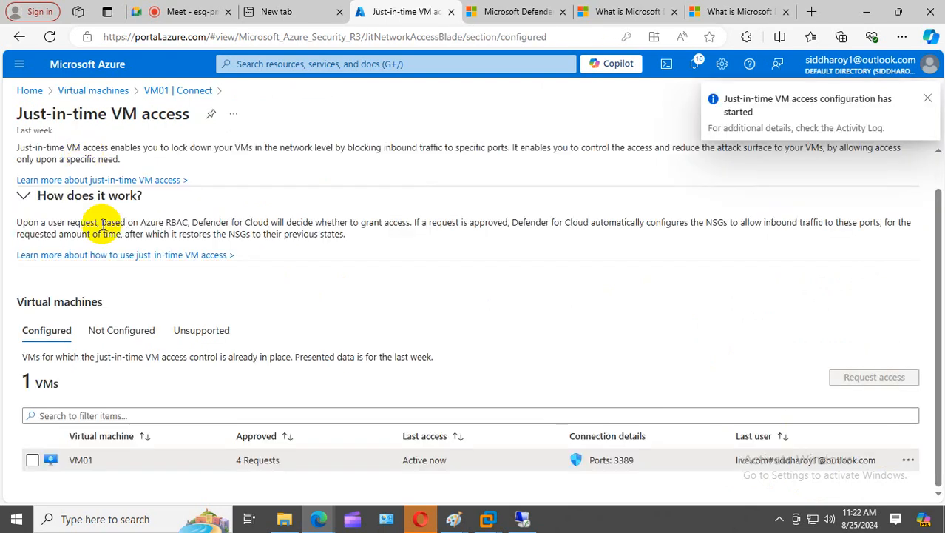
# - Navigate from Home through Virtual machines to VM01's network settings
pyautogui.click(93, 90)
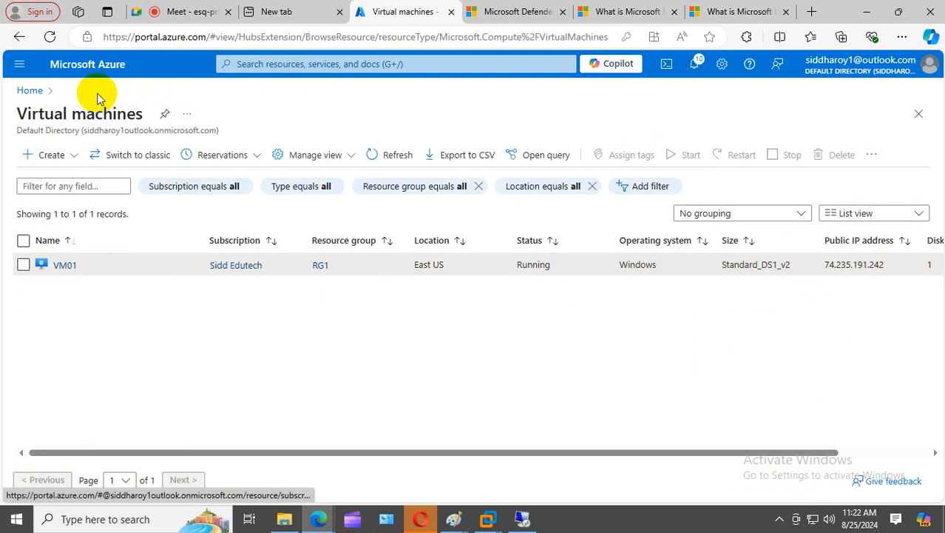
pyautogui.click(26, 92)
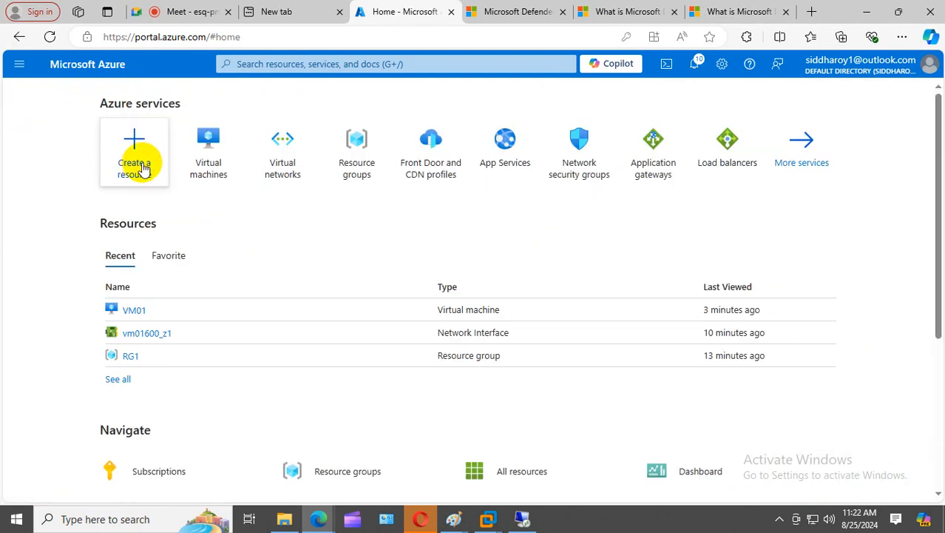
pyautogui.click(196, 155)
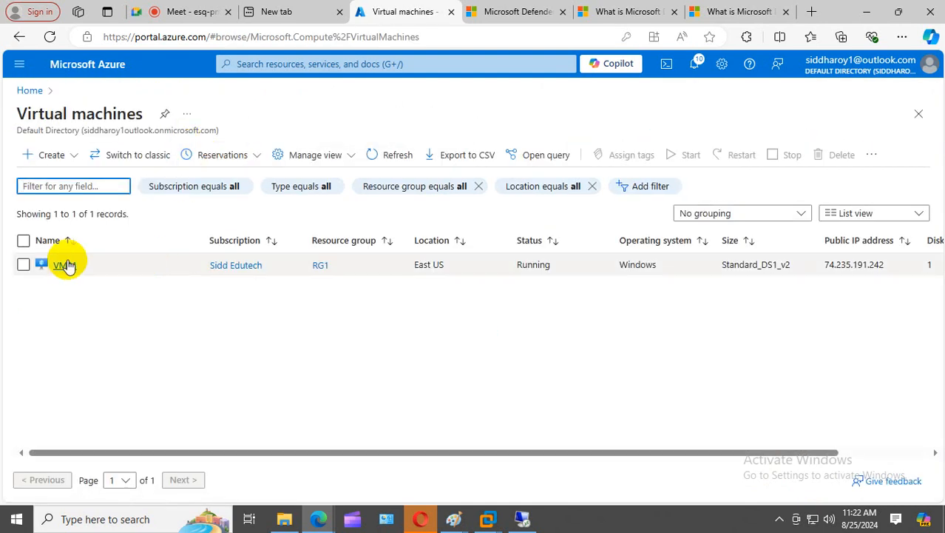
pyautogui.click(64, 264)
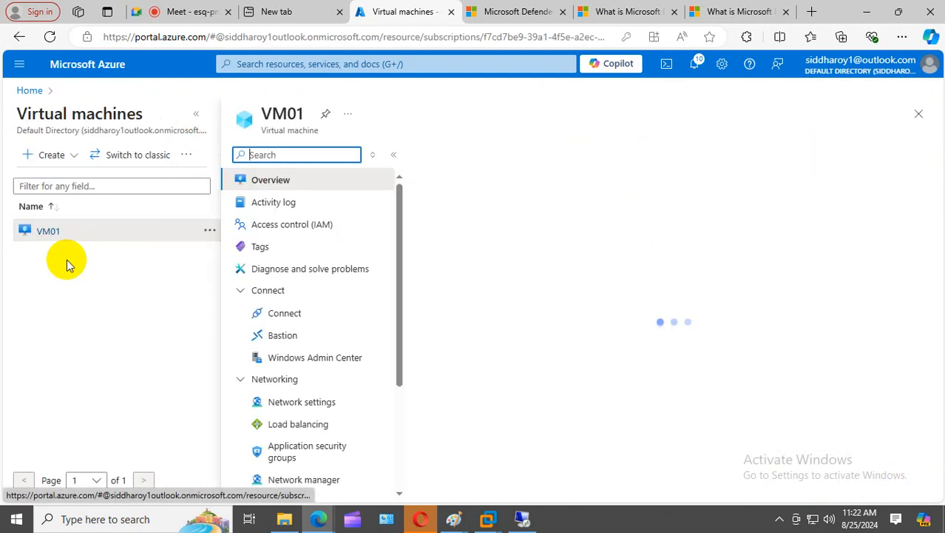
pyautogui.click(317, 401)
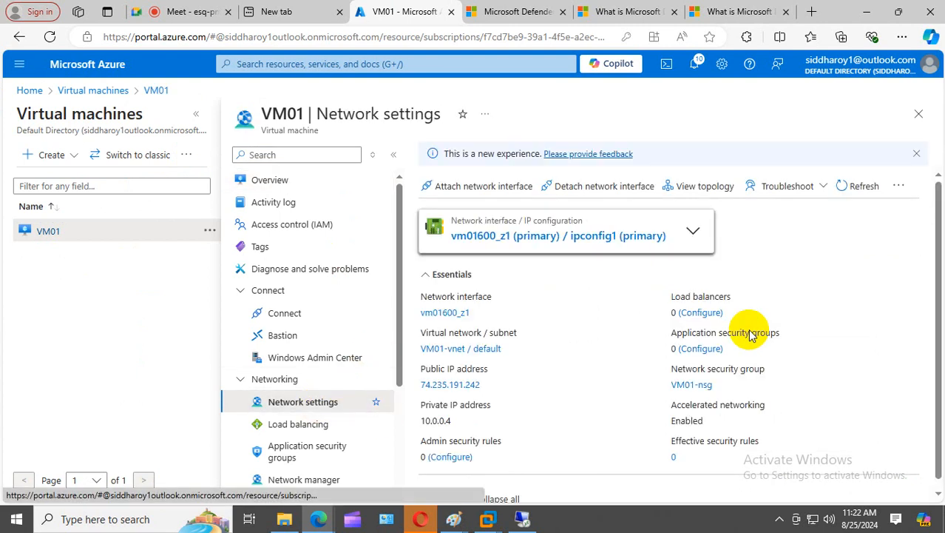
# - Review the JIT allow and deny inbound rules for port 3389, then return to VM01's Overview
pyautogui.scroll(-5, 666, 339)
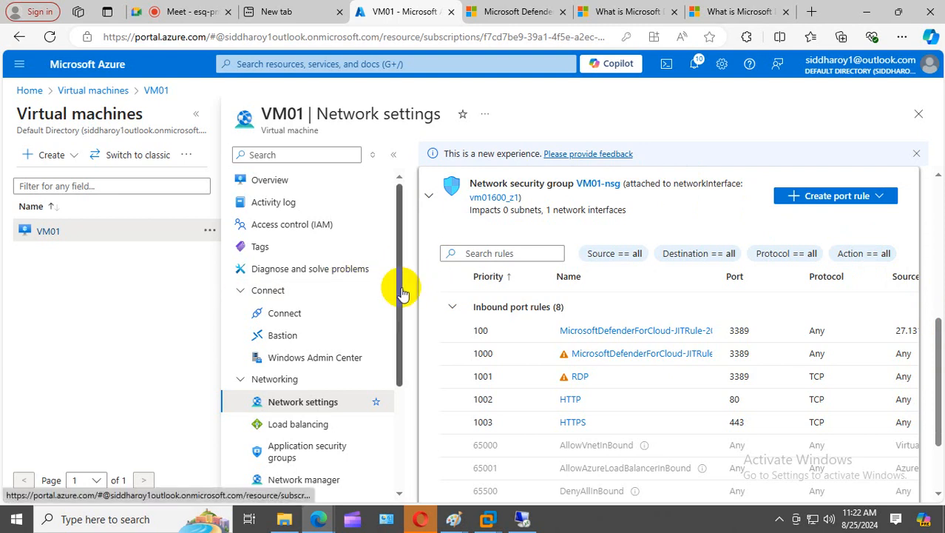
pyautogui.click(209, 231)
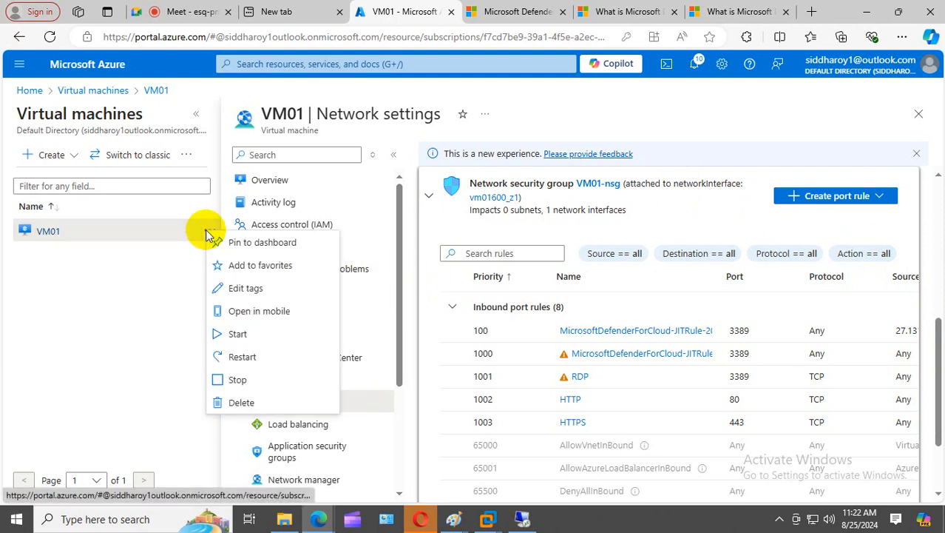
pyautogui.click(144, 265)
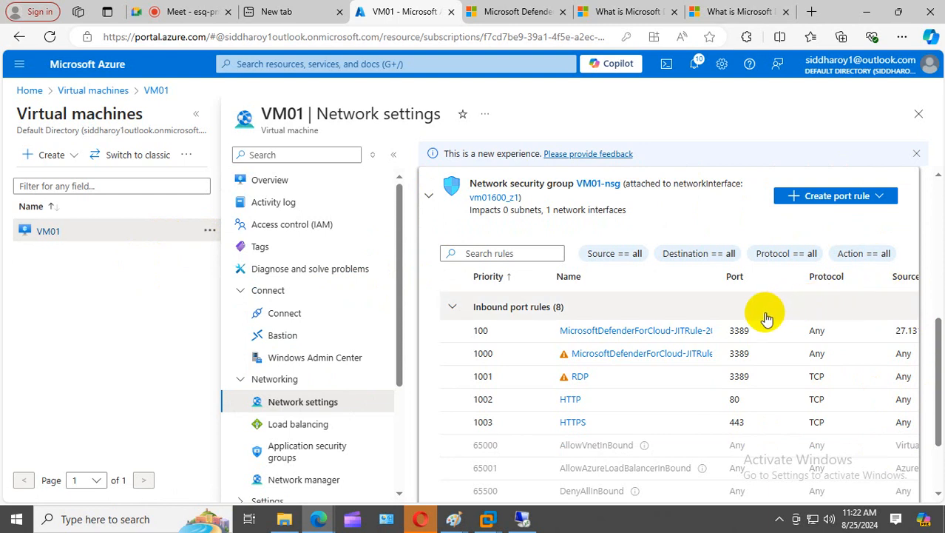
pyautogui.hotkey('ctrl', '-')
pyautogui.hotkey('ctrl', '-')
pyautogui.hotkey('ctrl', '-')
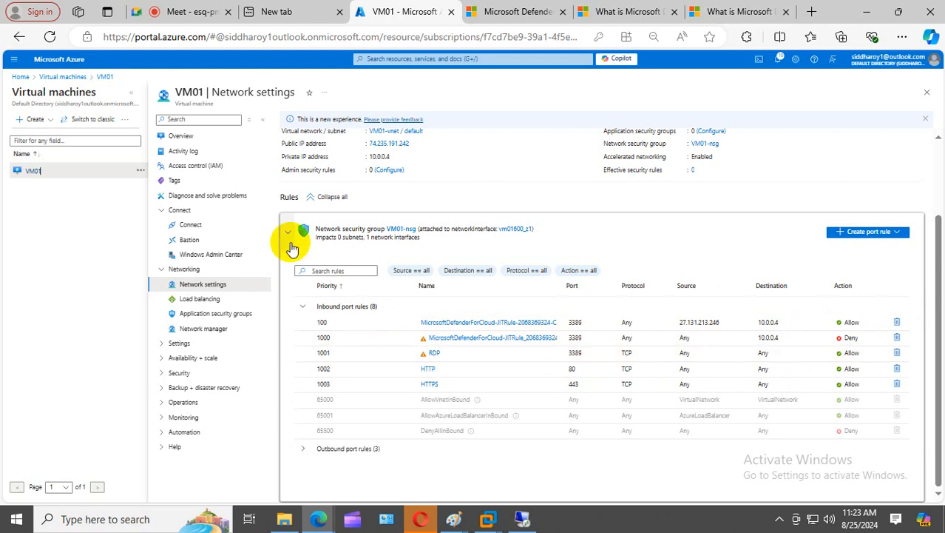
pyautogui.click(179, 136)
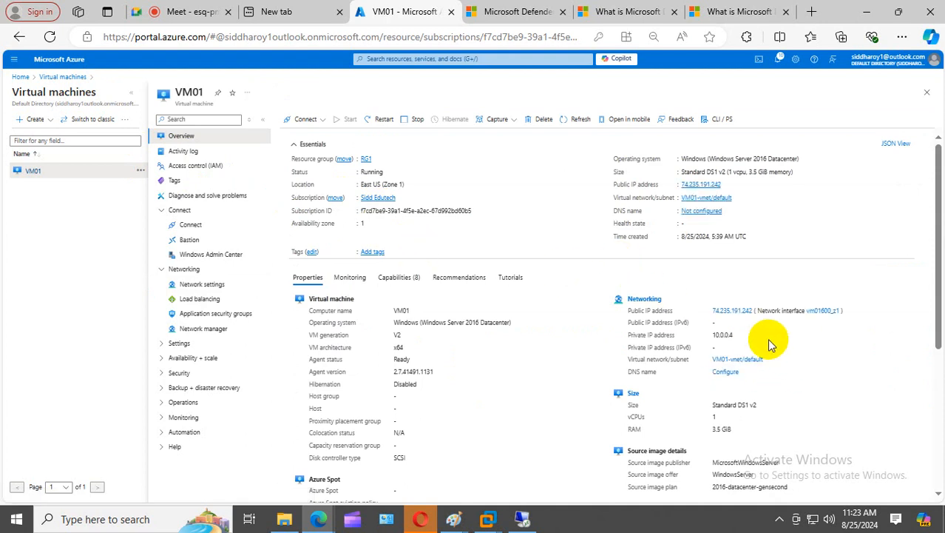
# - Open VM01's Connect page and launch the Remote Desktop client with mstsc
pyautogui.click(309, 119)
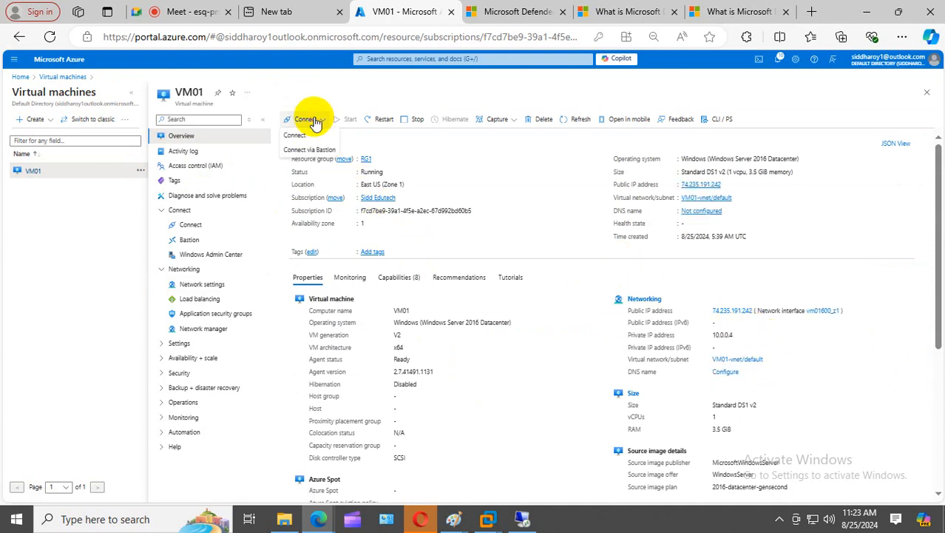
pyautogui.click(295, 136)
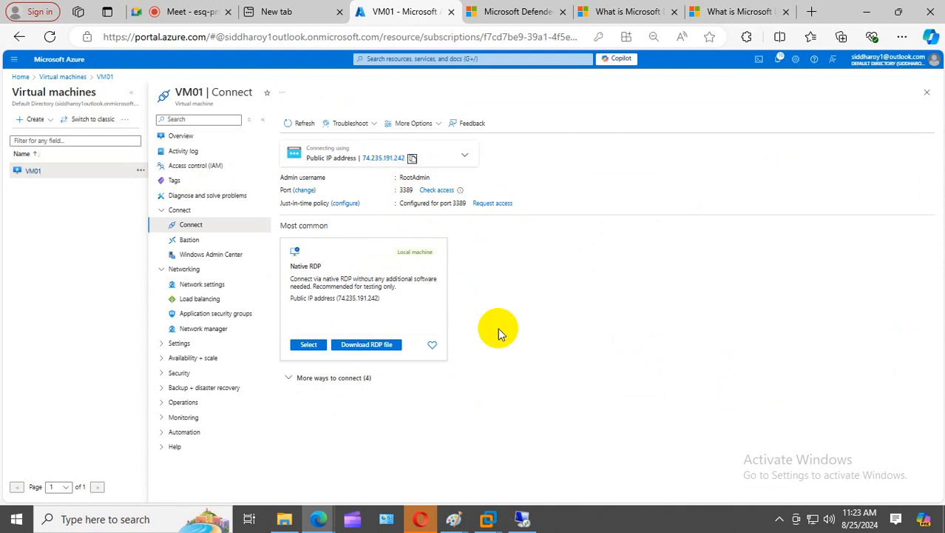
pyautogui.rightClick(16, 518)
pyautogui.click(83, 455)
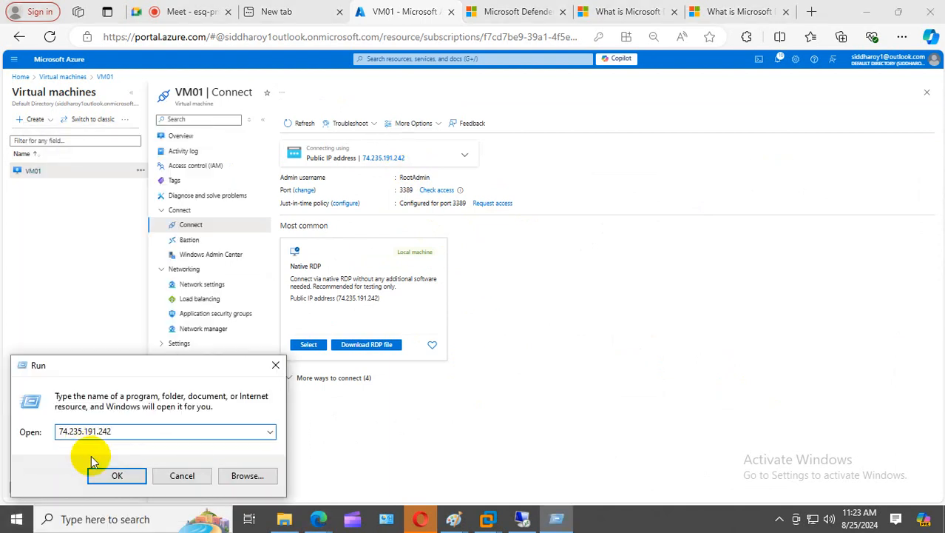
pyautogui.moveTo(137, 436); pyautogui.dragTo(2, 435)
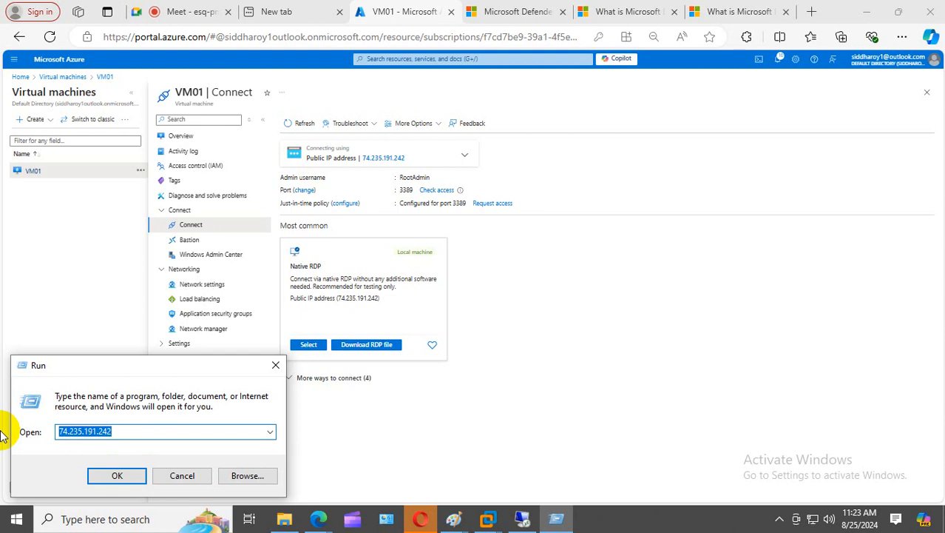
pyautogui.write('mstsc')
pyautogui.press('Return')
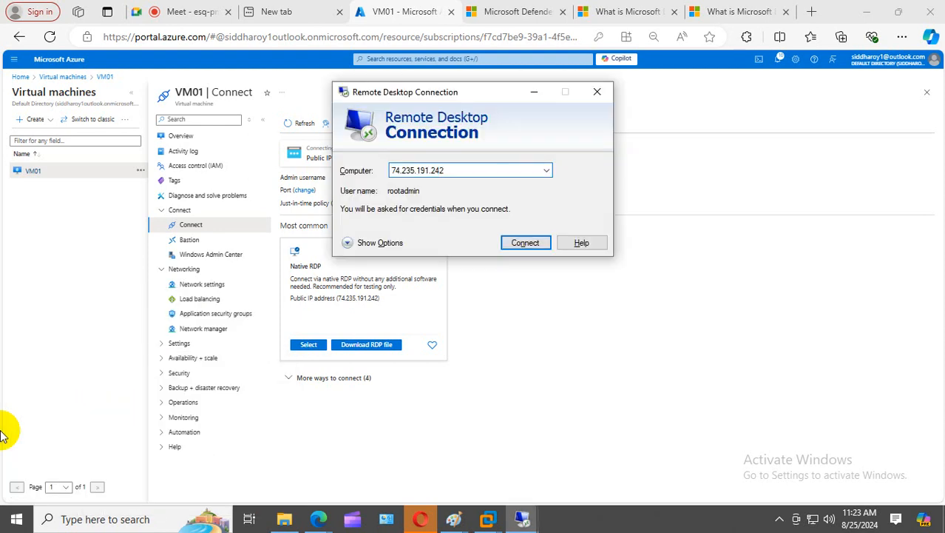
# - Connect to 74.235.191.242 with the admin credentials, accept the certificate, then close the dropped session
pyautogui.click(533, 244)
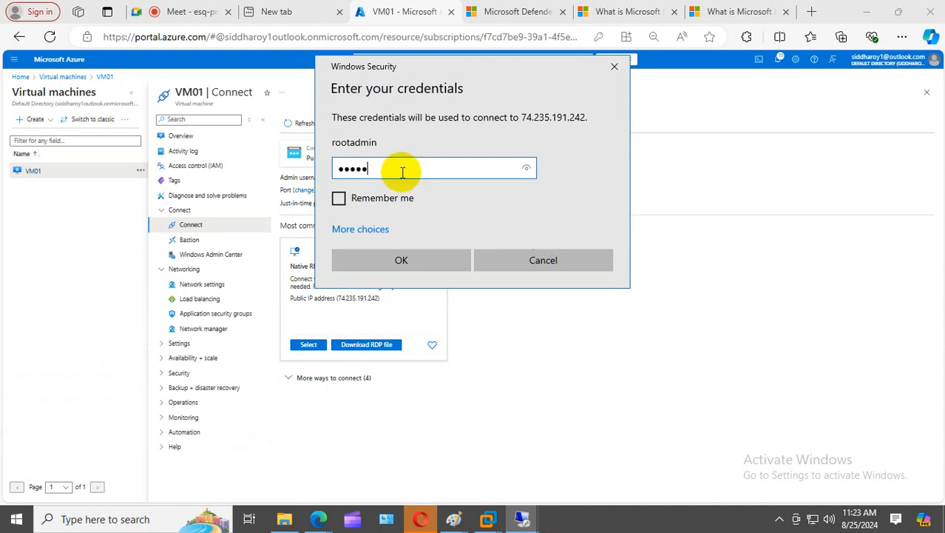
pyautogui.press('Return')
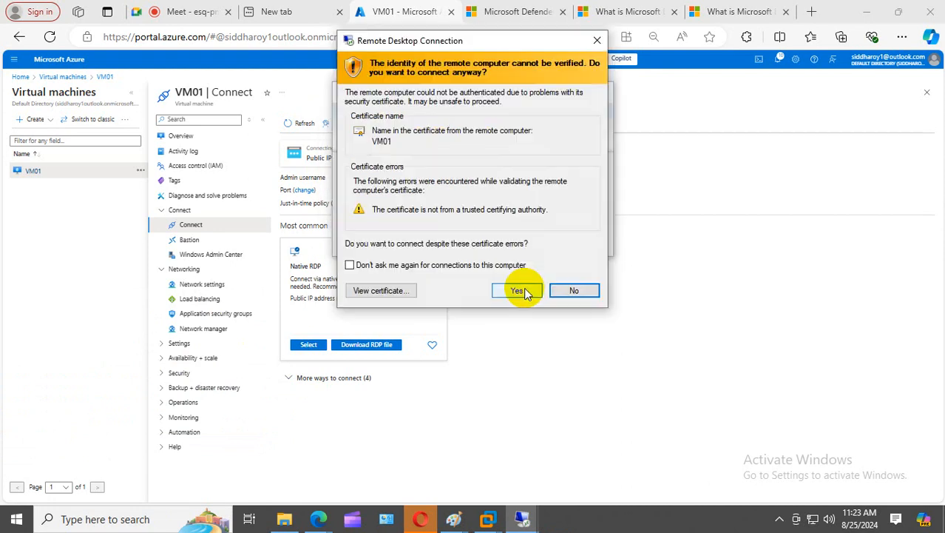
pyautogui.click(522, 290)
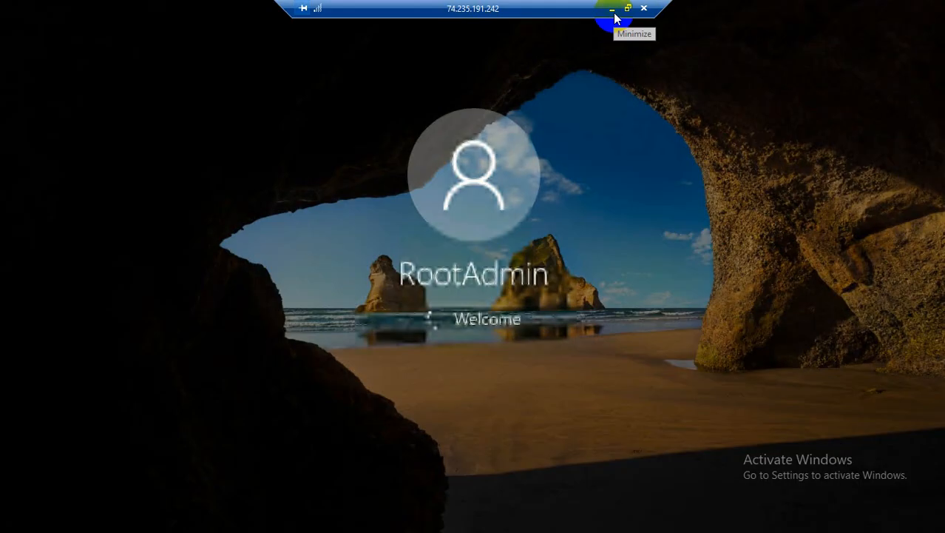
pyautogui.click(613, 11)
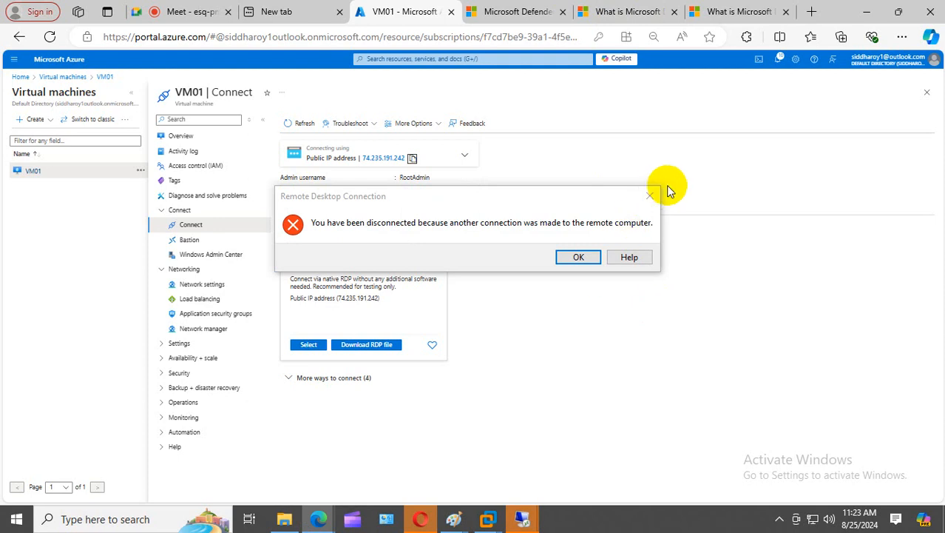
pyautogui.click(649, 195)
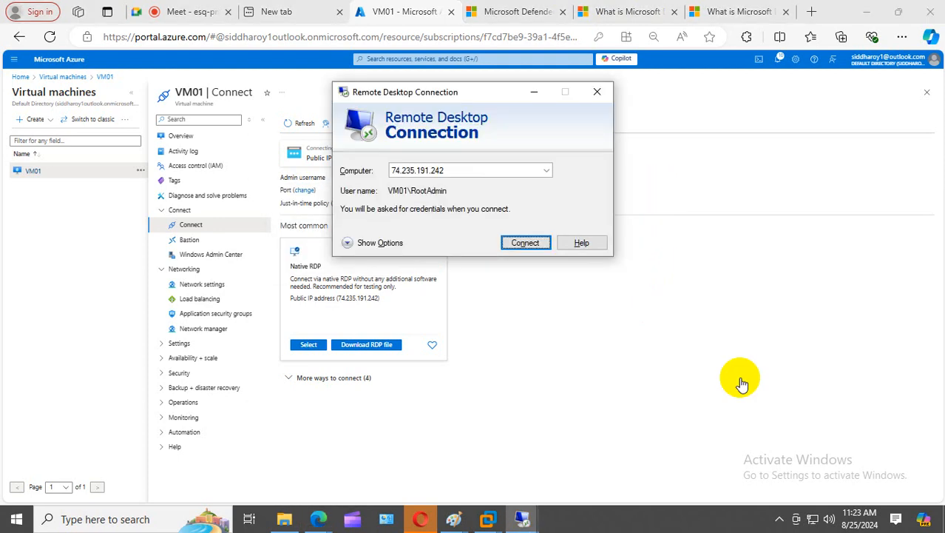
pyautogui.click(596, 91)
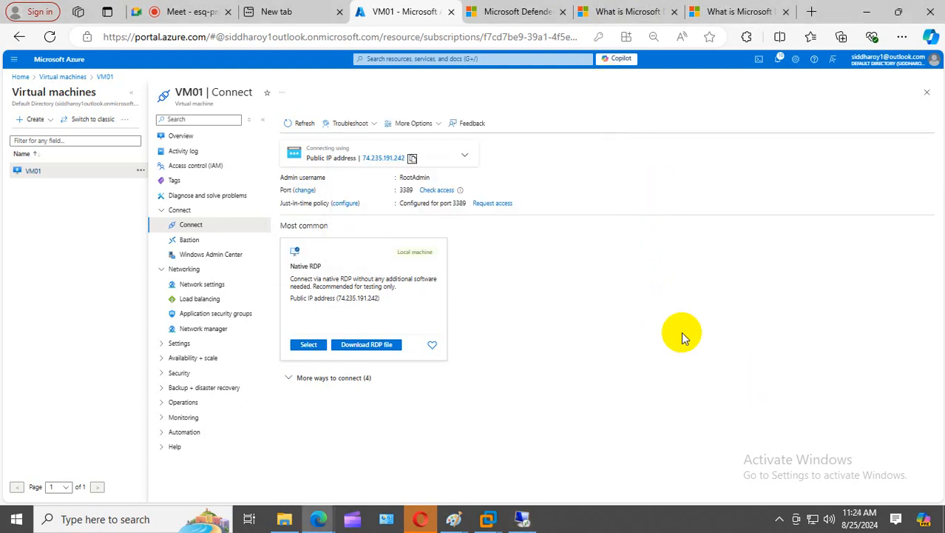
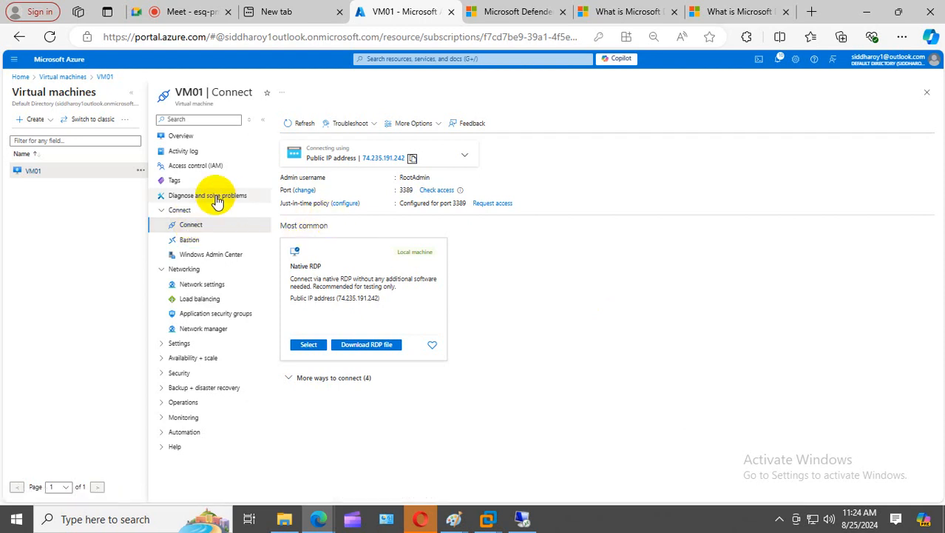
# - Go from VM01's overview to its Connect page
pyautogui.click(186, 137)
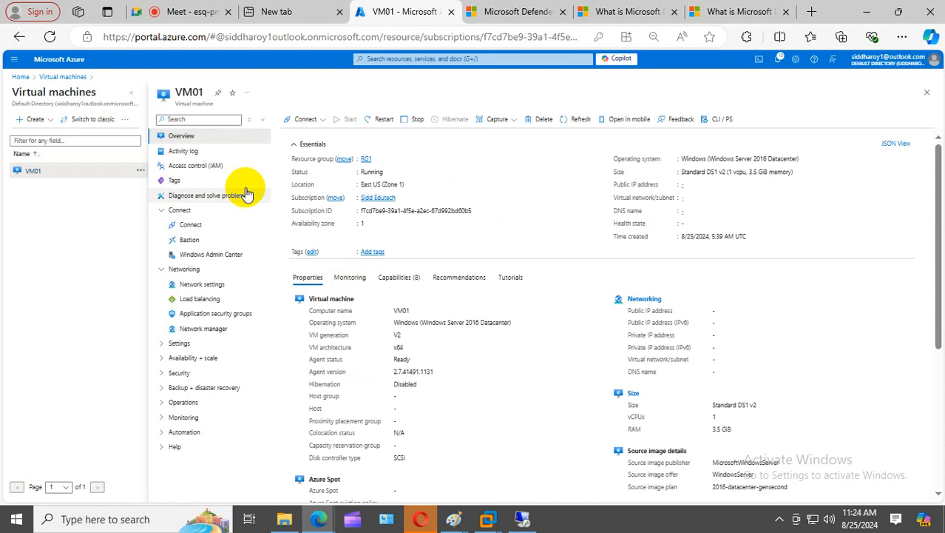
pyautogui.click(301, 128)
pyautogui.click(303, 145)
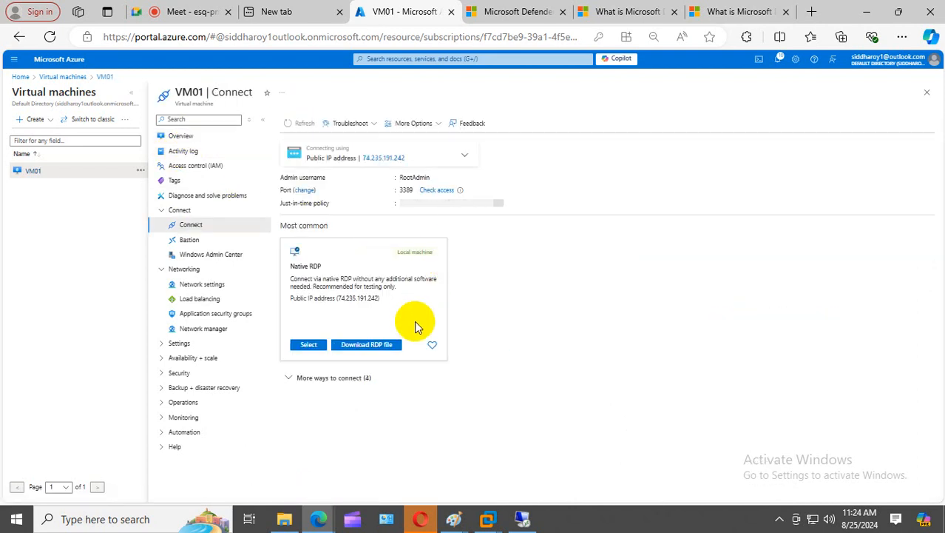
# - Remove VM01's just-in-time policy, then return to the Virtual machines list
pyautogui.click(351, 204)
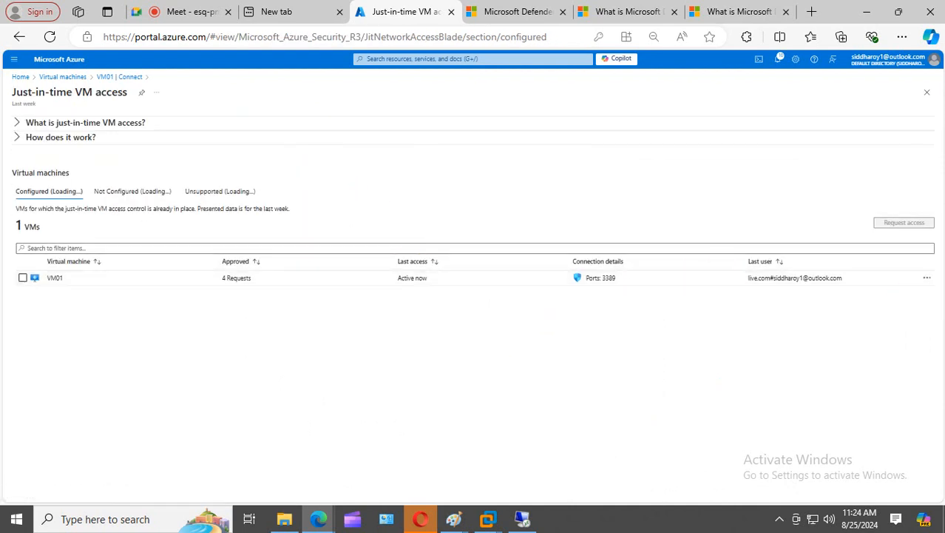
pyautogui.click(929, 279)
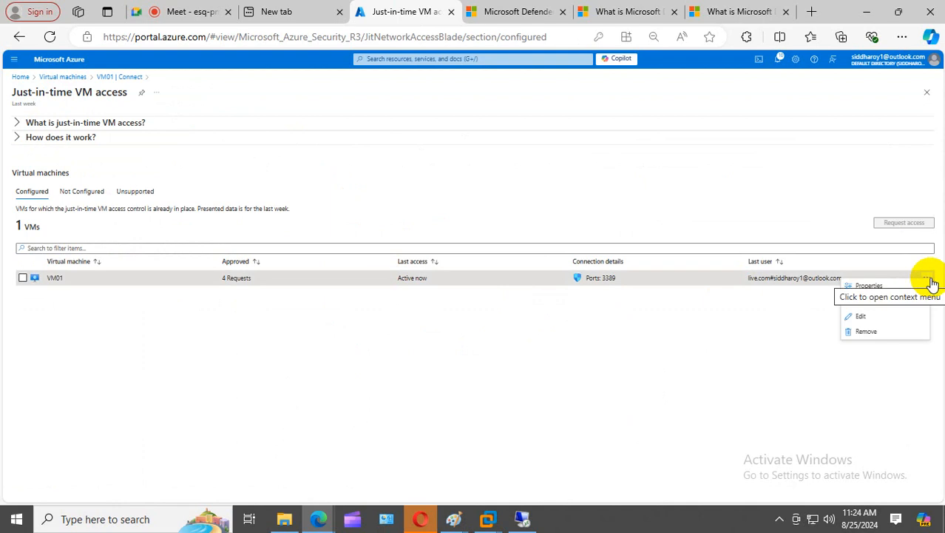
pyautogui.click(869, 334)
pyautogui.click(756, 330)
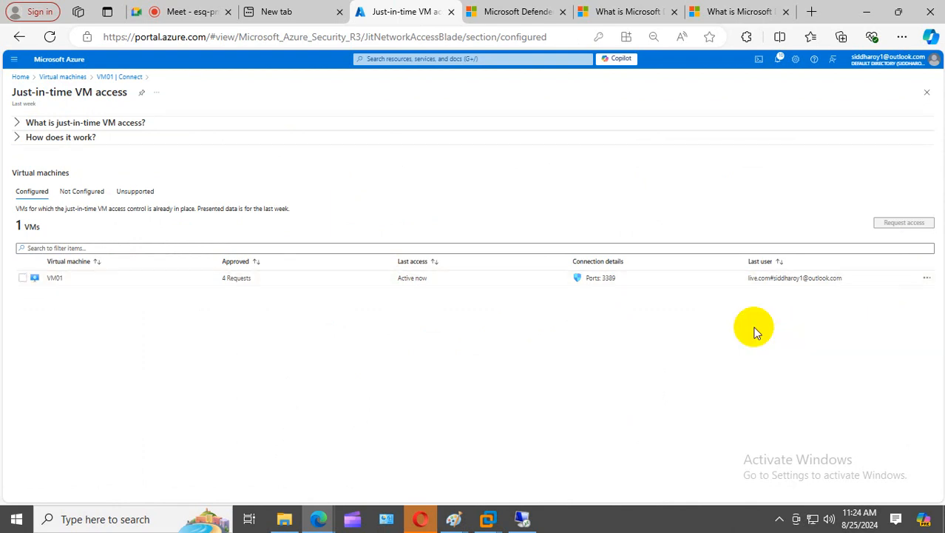
pyautogui.click(22, 280)
pyautogui.click(26, 280)
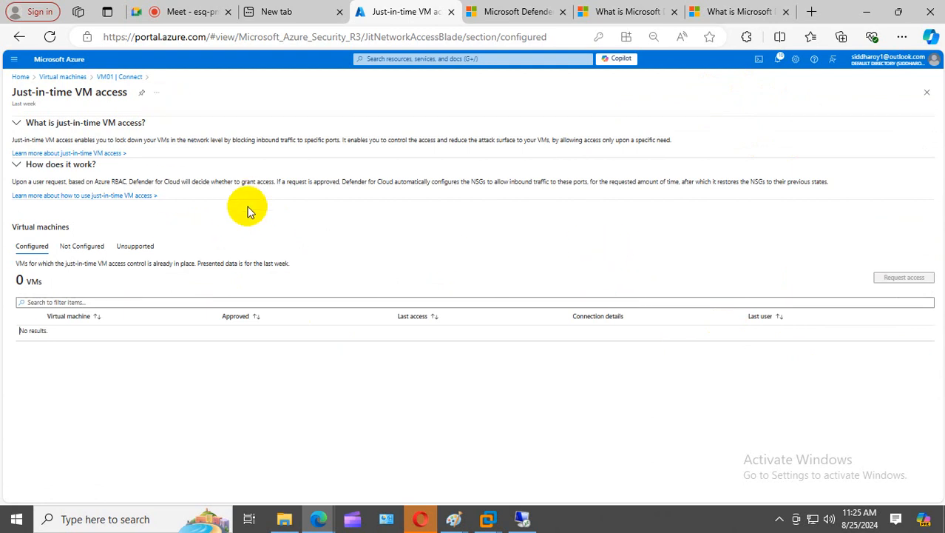
pyautogui.click(63, 77)
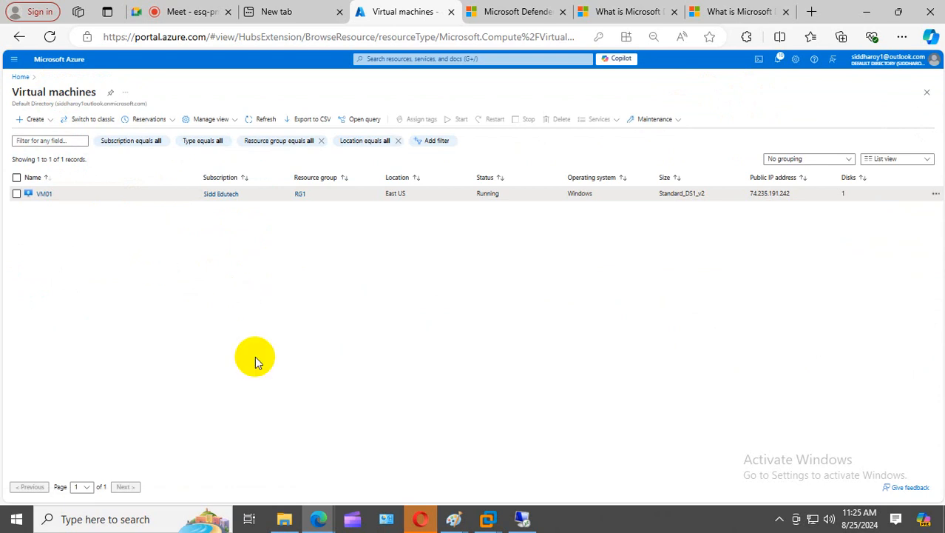
# - Zoom the page, open VM01's network settings and inspect the just-in-time inbound rule's details
pyautogui.hotkey('ctrl', '+')
pyautogui.hotkey('ctrl', '+')
pyautogui.hotkey('ctrl', '+')
pyautogui.click(59, 241)
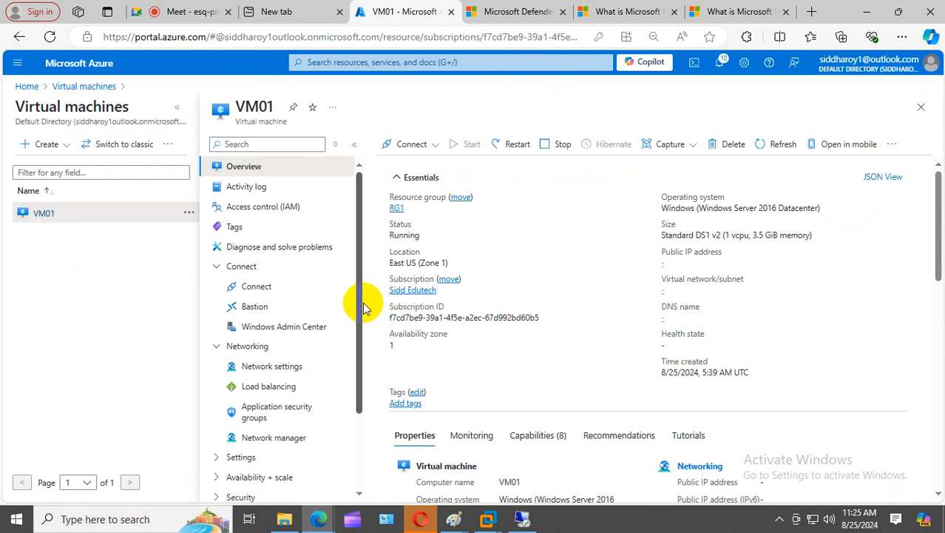
pyautogui.click(271, 365)
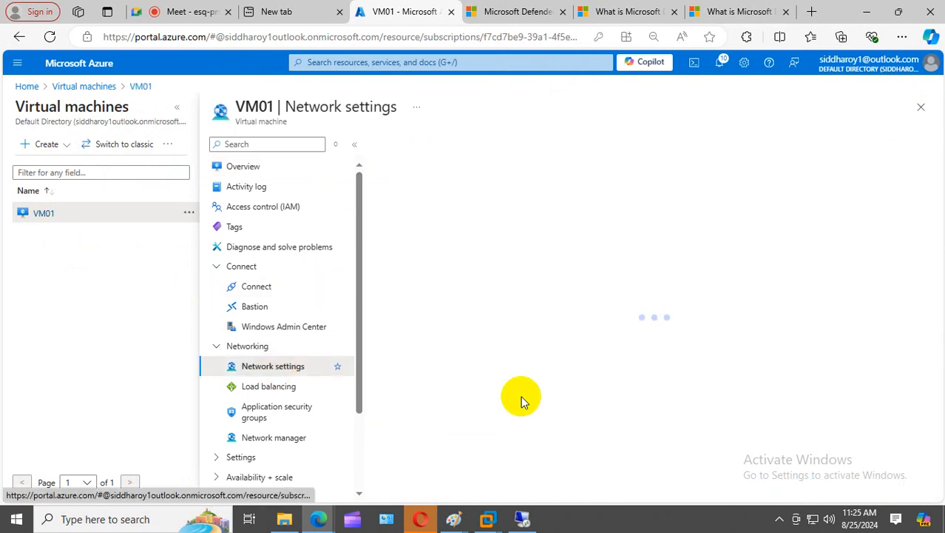
pyautogui.scroll(-8, 587, 365)
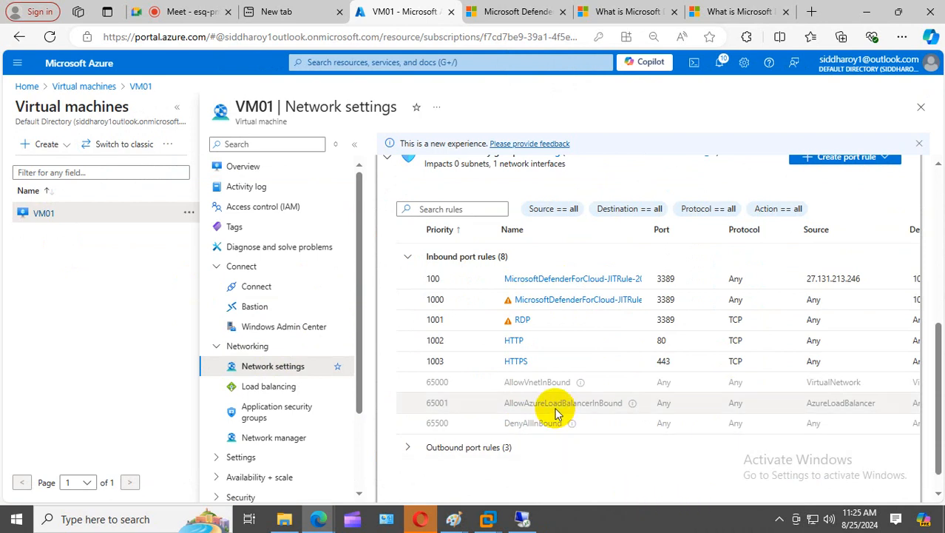
pyautogui.click(559, 278)
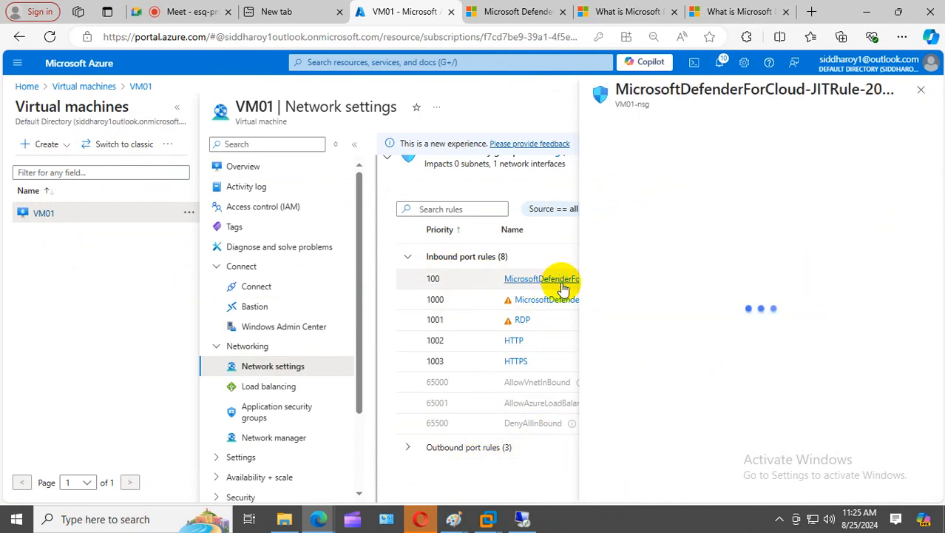
pyautogui.click(921, 90)
# - Refresh the network settings twice until the JIT rules disappear, then return to Overview
pyautogui.scroll(1, 762, 285)
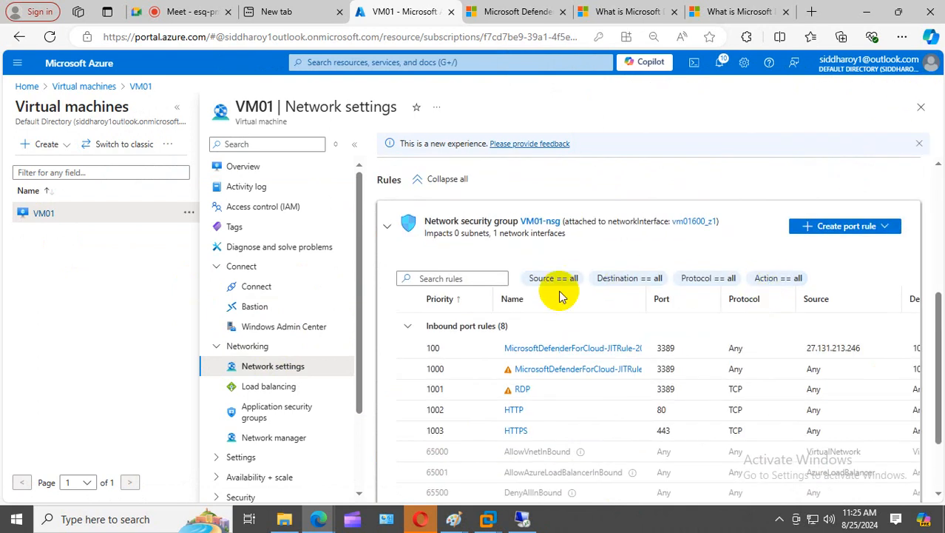
pyautogui.scroll(3, 555, 289)
pyautogui.scroll(1, 559, 292)
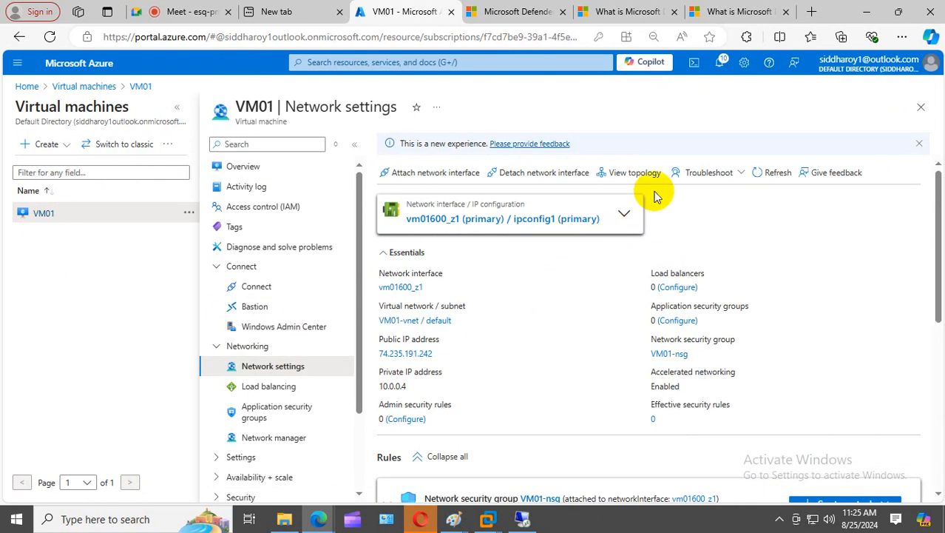
pyautogui.click(778, 172)
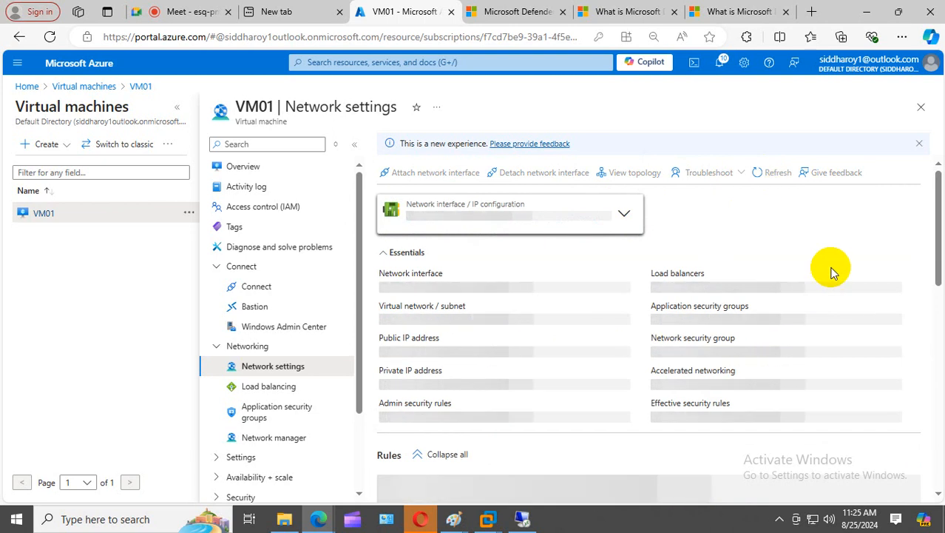
pyautogui.scroll(-3, 830, 272)
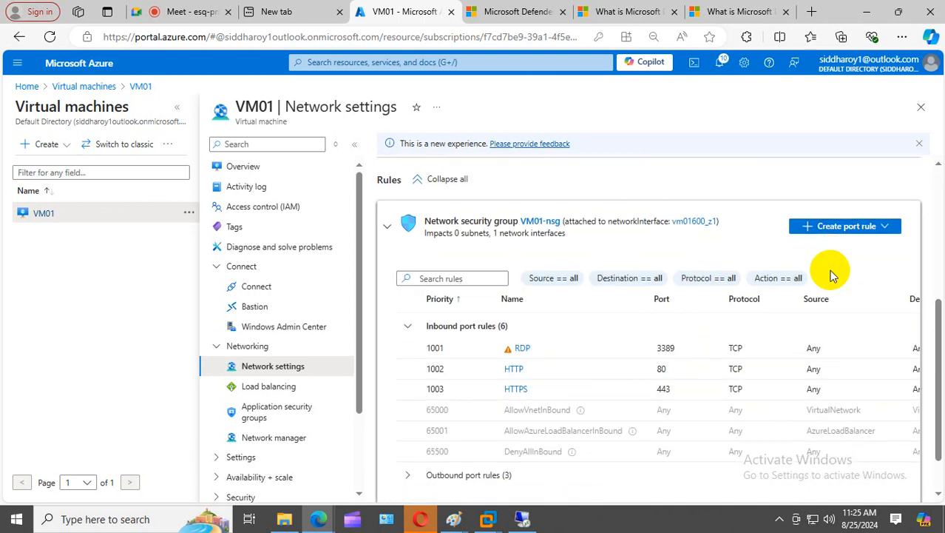
pyautogui.scroll(4, 830, 274)
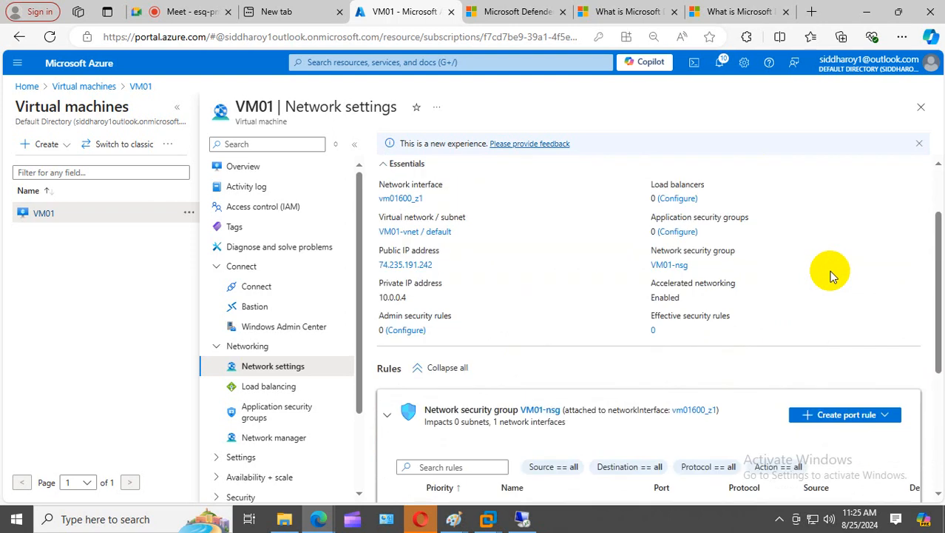
pyautogui.click(776, 171)
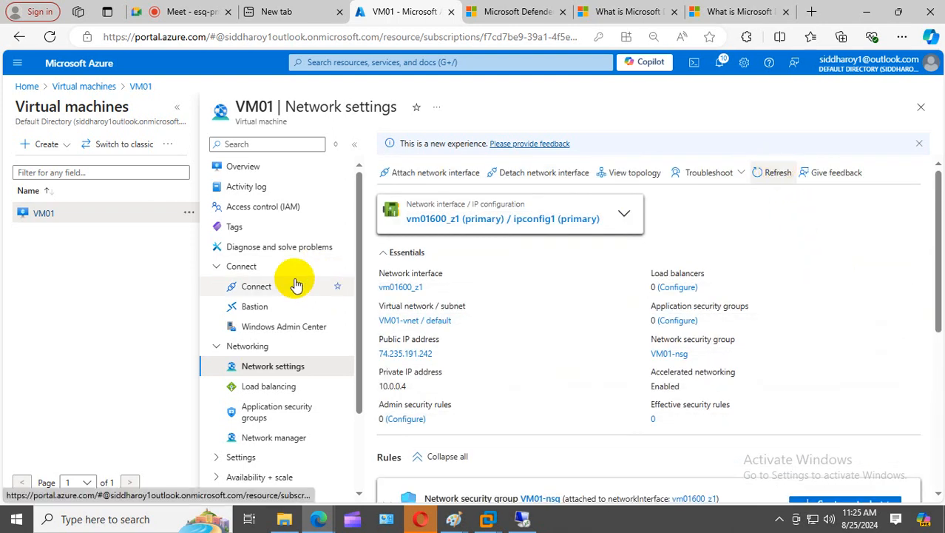
pyautogui.click(246, 164)
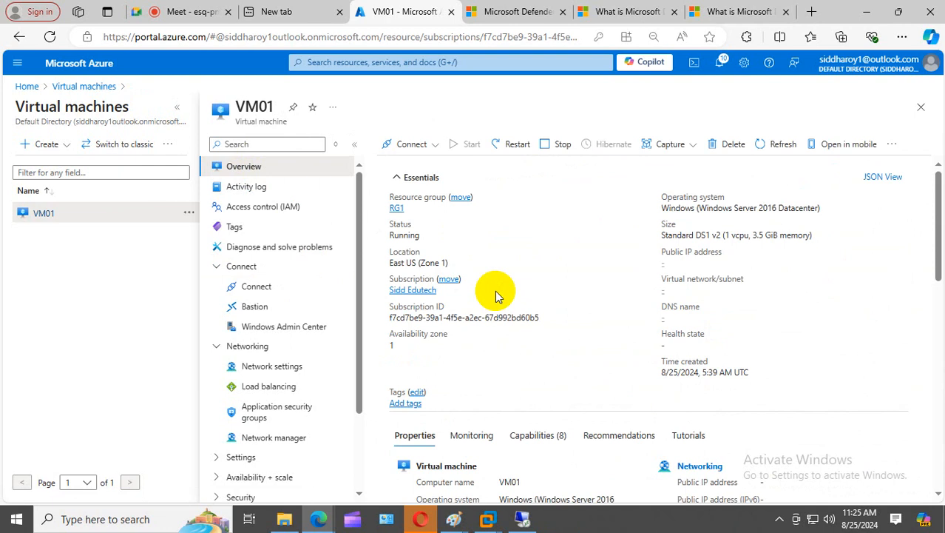
# - Configure just-in-time access for port 3389 on VM01 without requesting access, check access, then open the JIT page
pyautogui.click(416, 143)
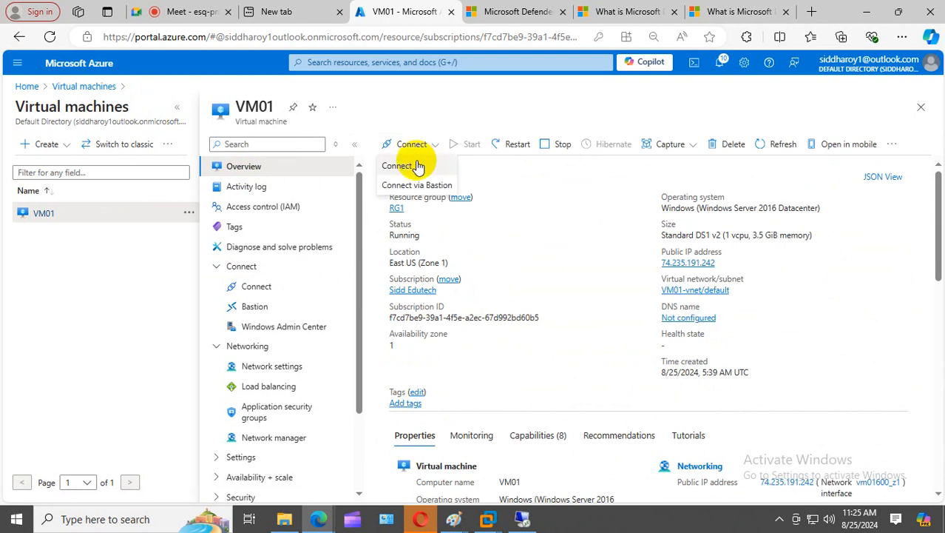
pyautogui.click(419, 162)
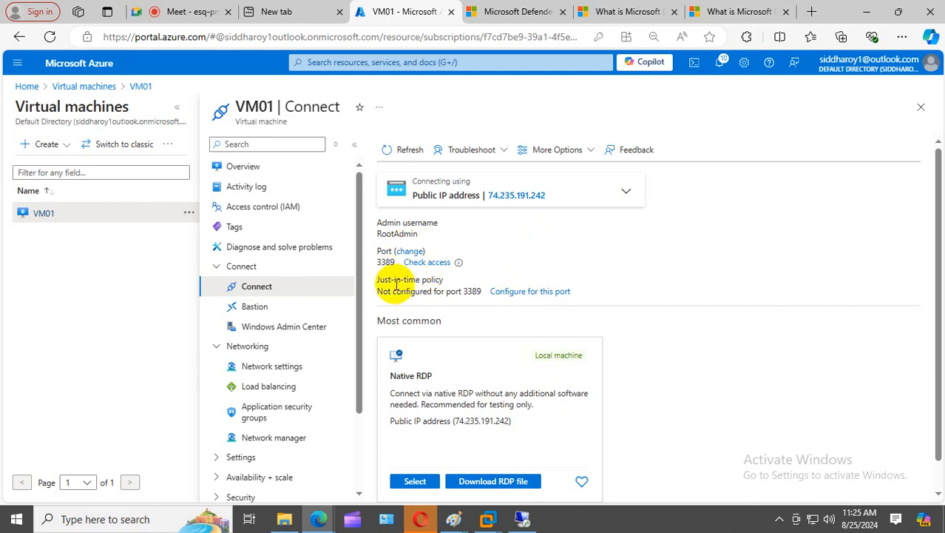
pyautogui.click(518, 292)
pyautogui.click(576, 410)
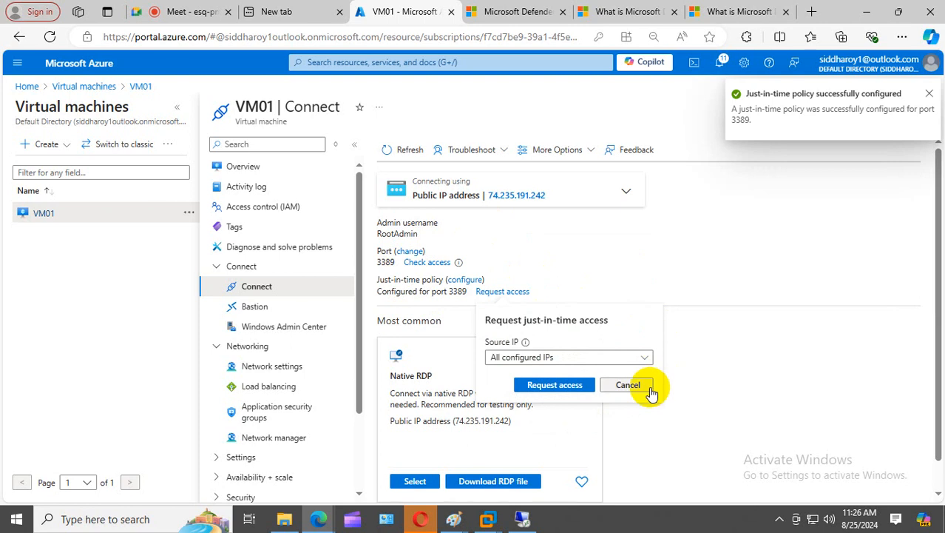
pyautogui.click(645, 386)
pyautogui.click(420, 265)
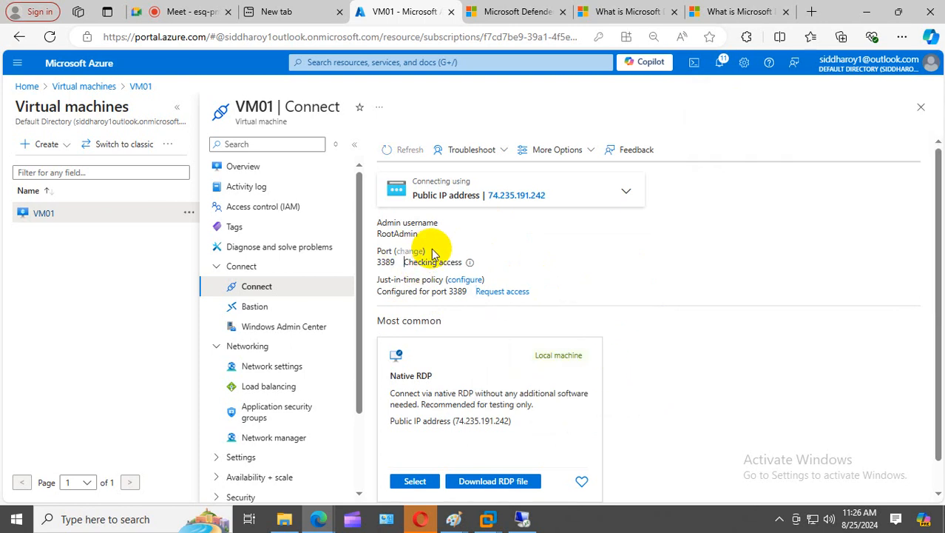
pyautogui.click(464, 279)
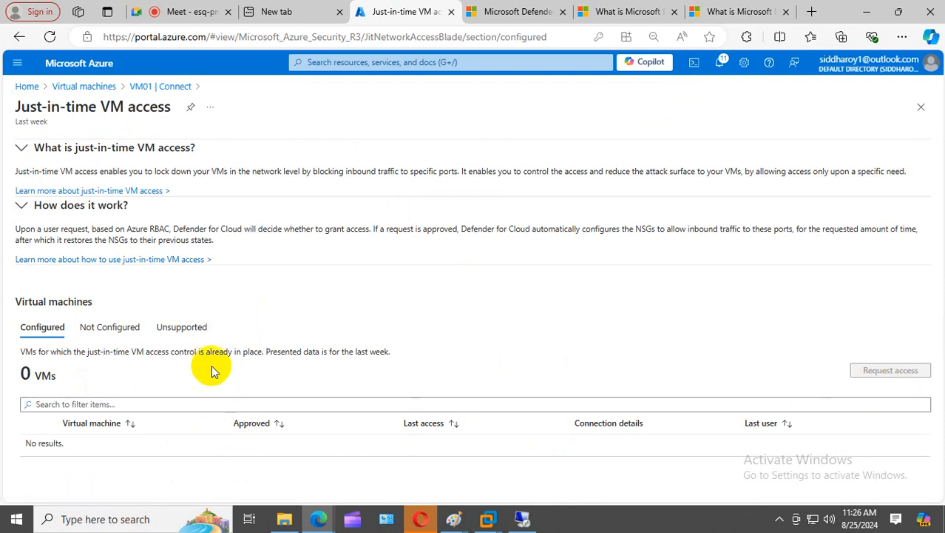
# - Browse the Configured, Not configured and Unsupported VM lists on the just-in-time page
pyautogui.click(44, 404)
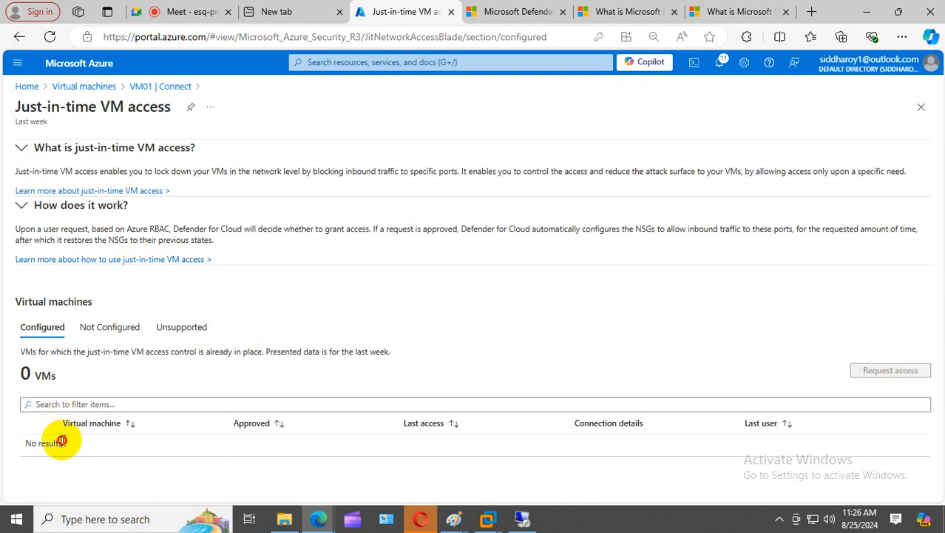
pyautogui.click(119, 326)
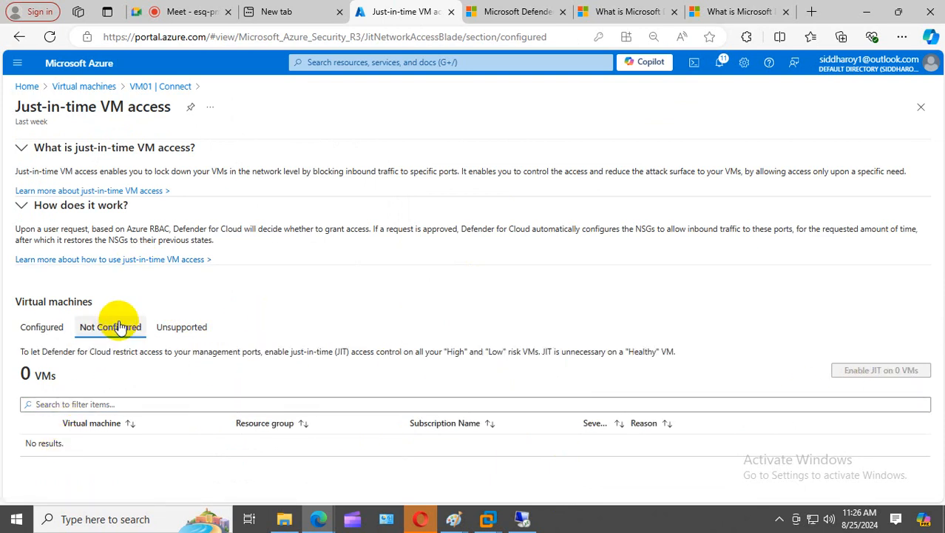
pyautogui.click(178, 326)
pyautogui.click(40, 330)
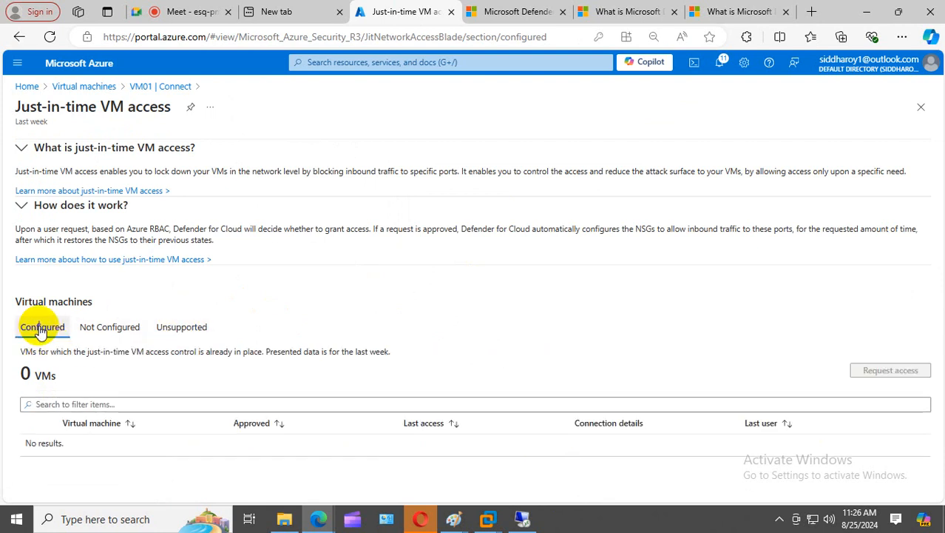
# - Return to VM01's Connect page, cancel a port change, and start a just-in-time access request
pyautogui.click(161, 87)
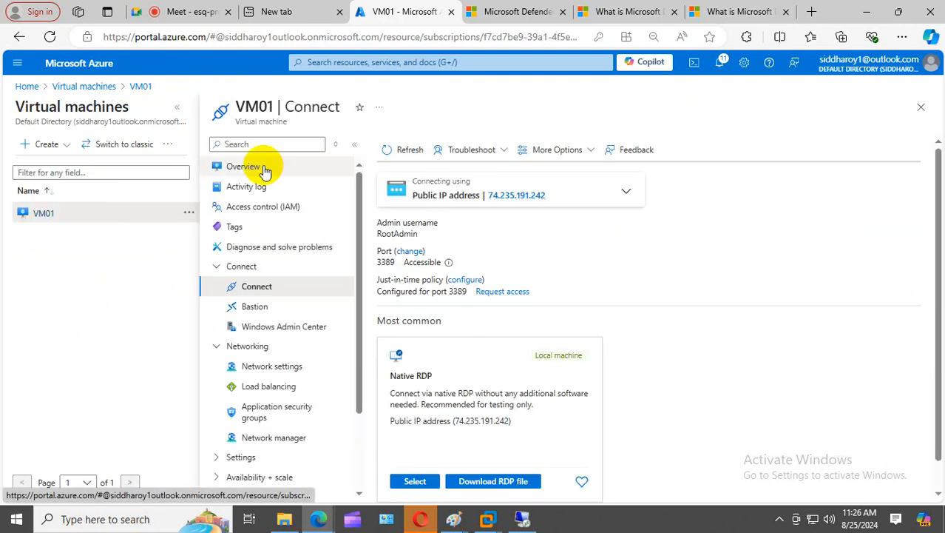
pyautogui.click(405, 150)
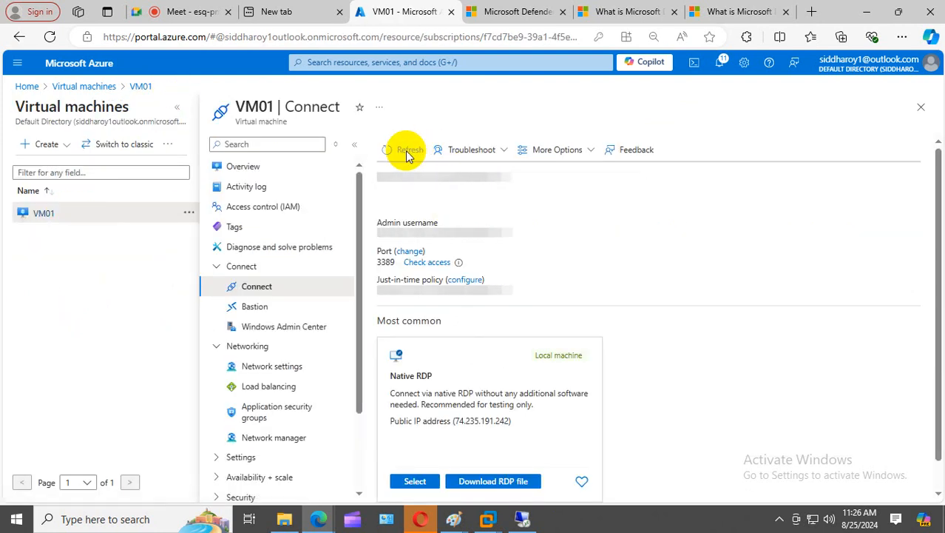
pyautogui.click(411, 252)
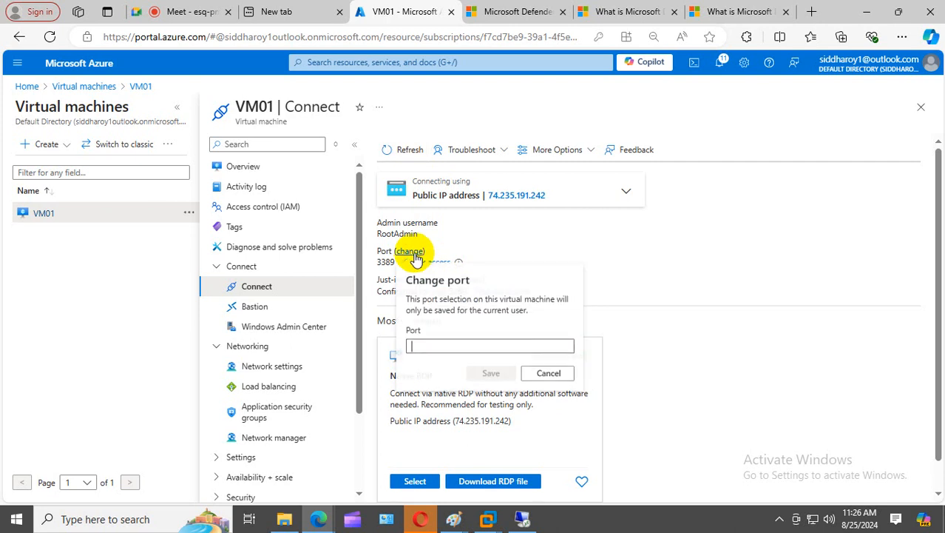
pyautogui.click(550, 374)
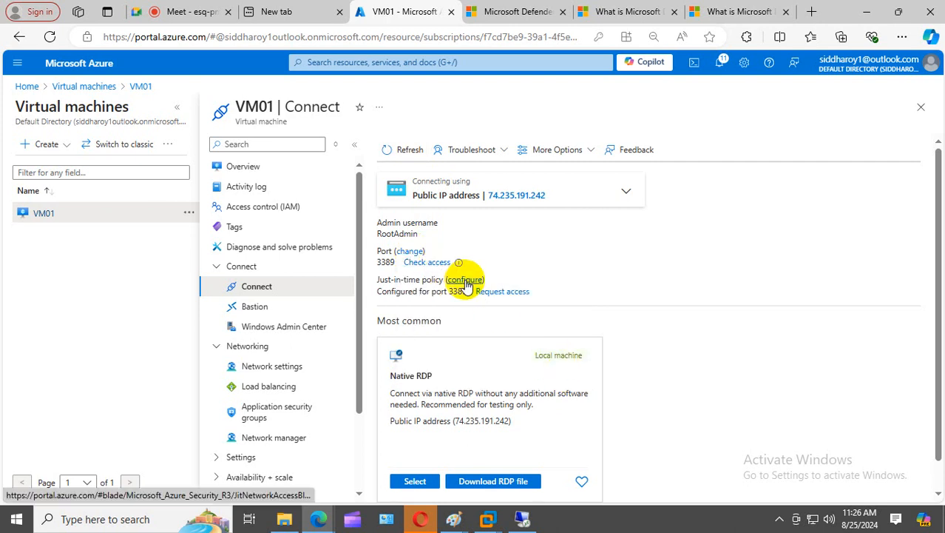
pyautogui.click(464, 279)
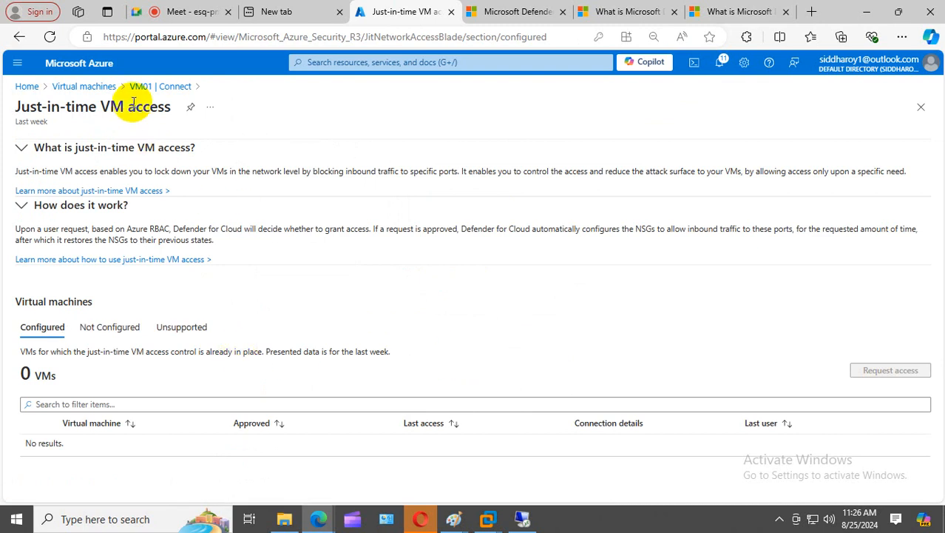
pyautogui.click(159, 87)
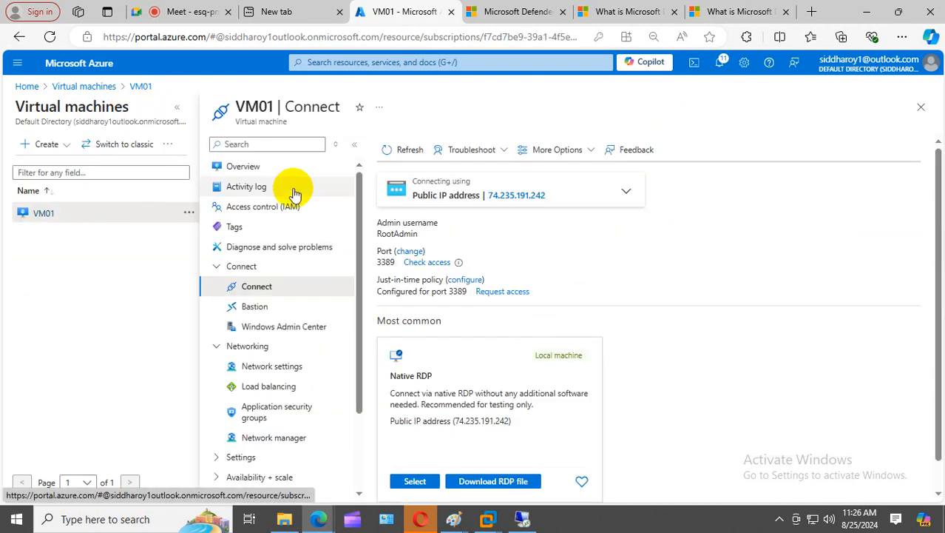
pyautogui.click(497, 294)
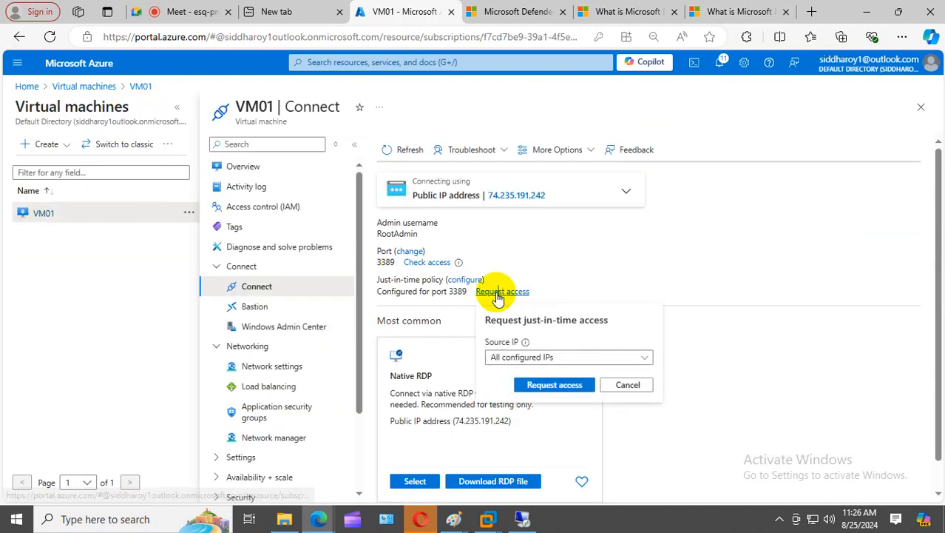
# - Submit the JIT request for port 3389 with Source IP set to 'Local machine IP'
pyautogui.click(633, 360)
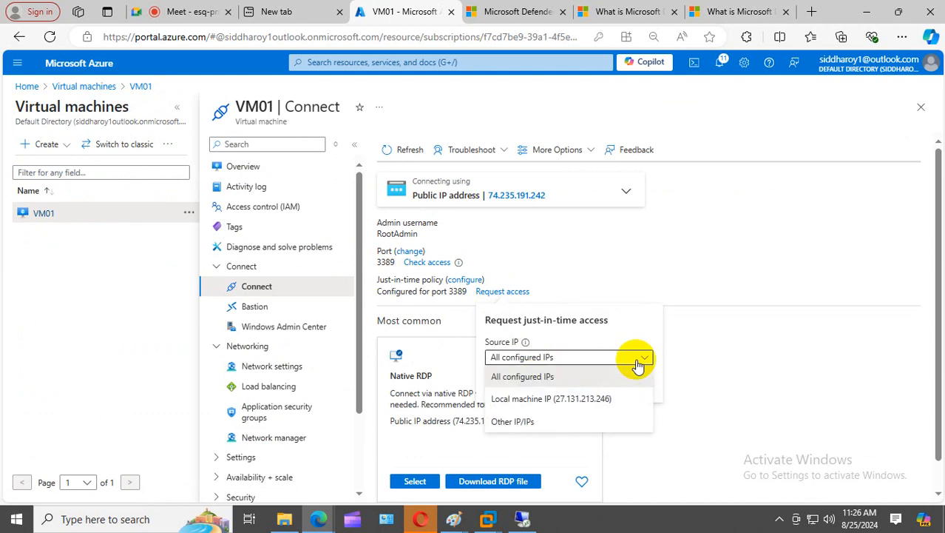
pyautogui.click(596, 398)
pyautogui.click(571, 384)
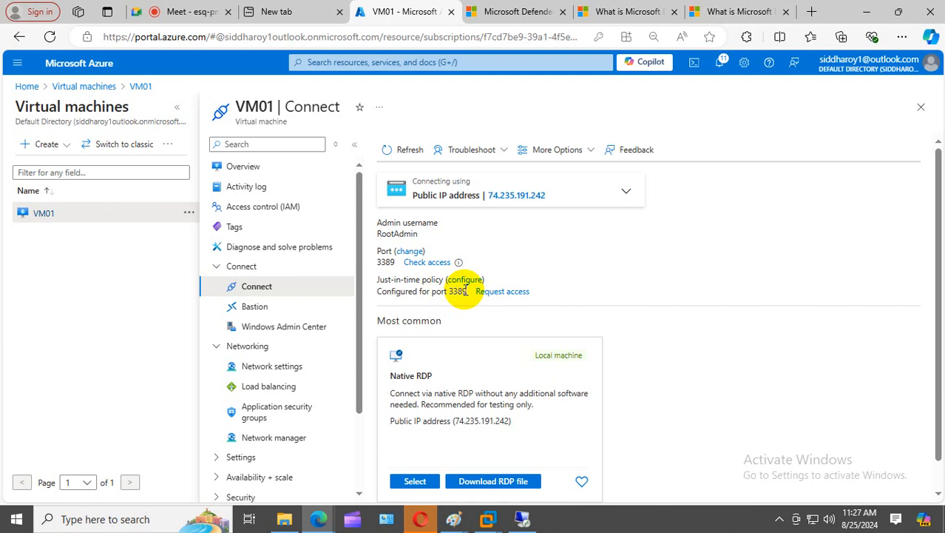
# - Copy VM01's public IP, then run regedit from Command Prompt (Admin) on the remote server
pyautogui.click(554, 196)
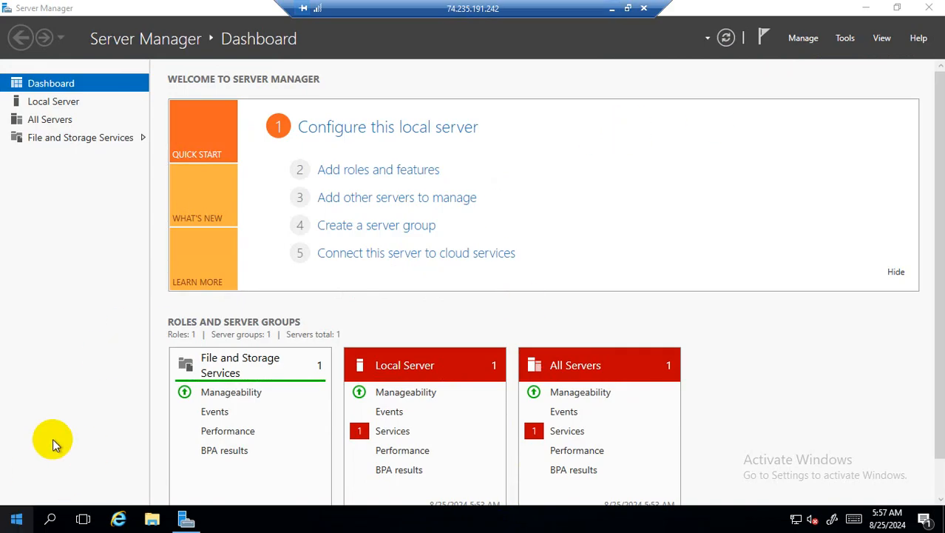
pyautogui.press('super+x')
pyautogui.click(126, 329)
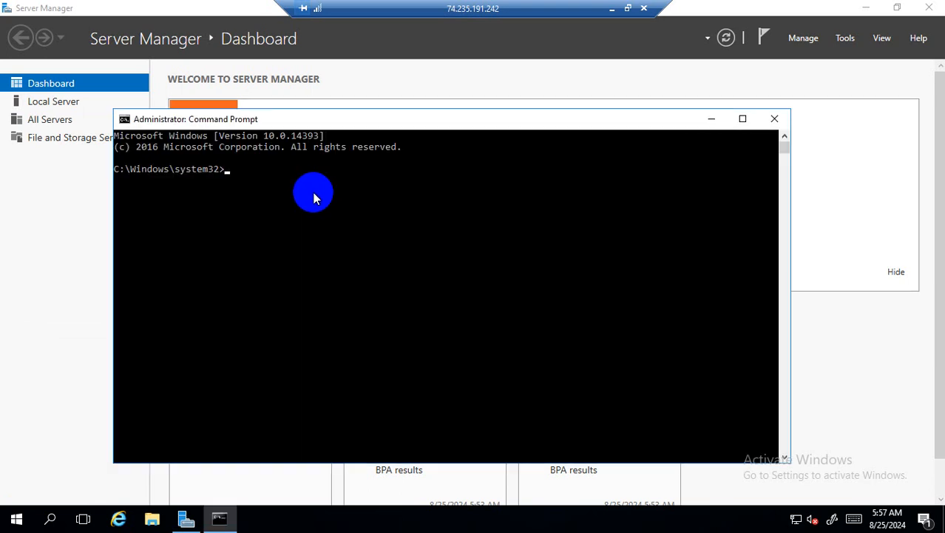
pyautogui.write('regedit')
pyautogui.press('Return')
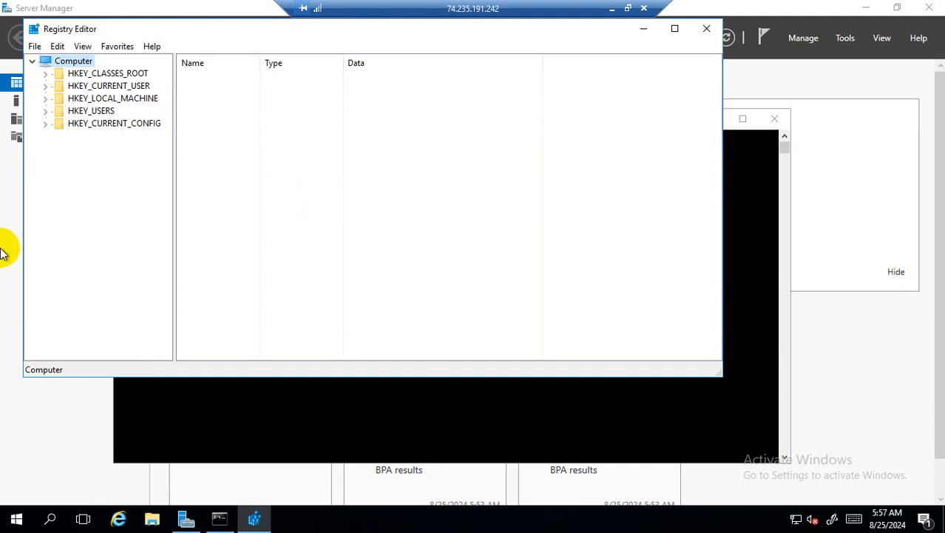
# - Expand HKEY_LOCAL_MACHINE > SYSTEM > CurrentControlSet > Control, widening the key tree pane
pyautogui.click(46, 99)
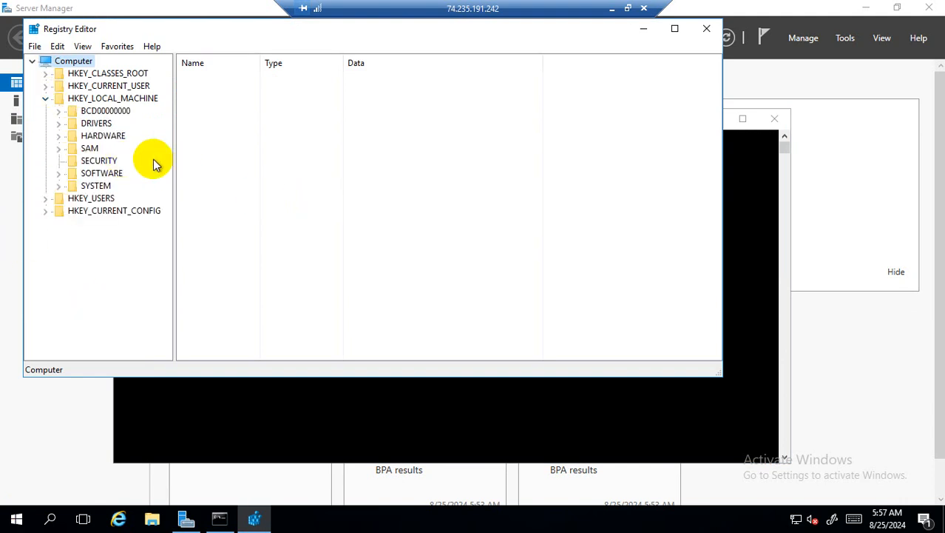
pyautogui.click(59, 186)
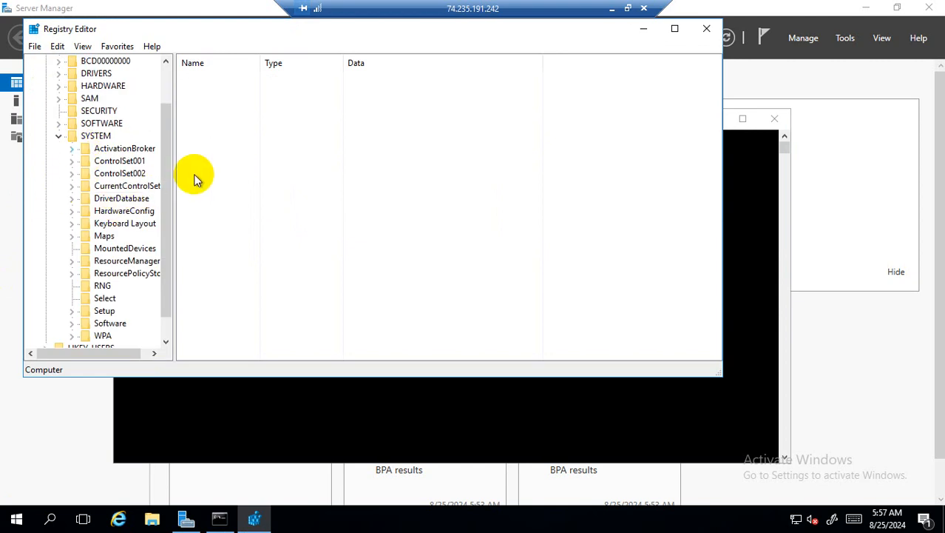
pyautogui.moveTo(173, 169); pyautogui.dragTo(315, 169)
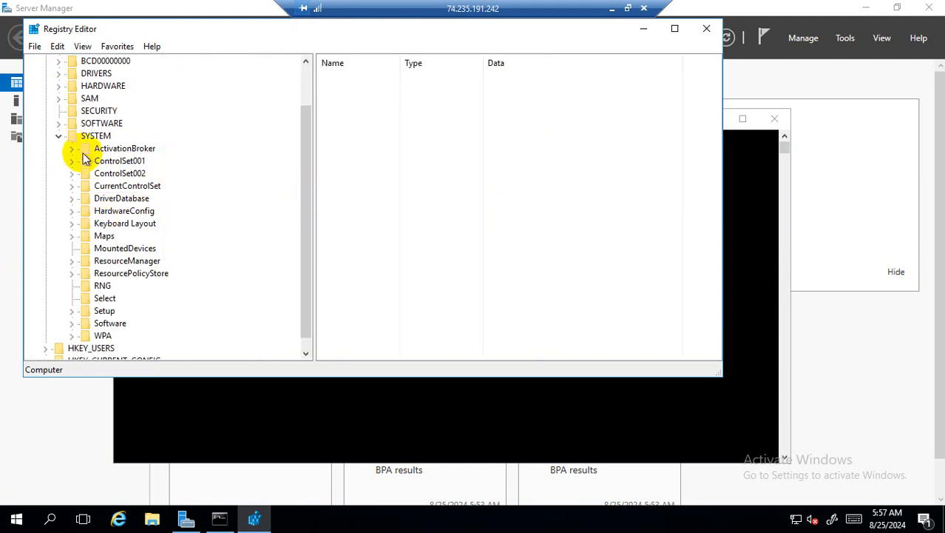
pyautogui.click(58, 136)
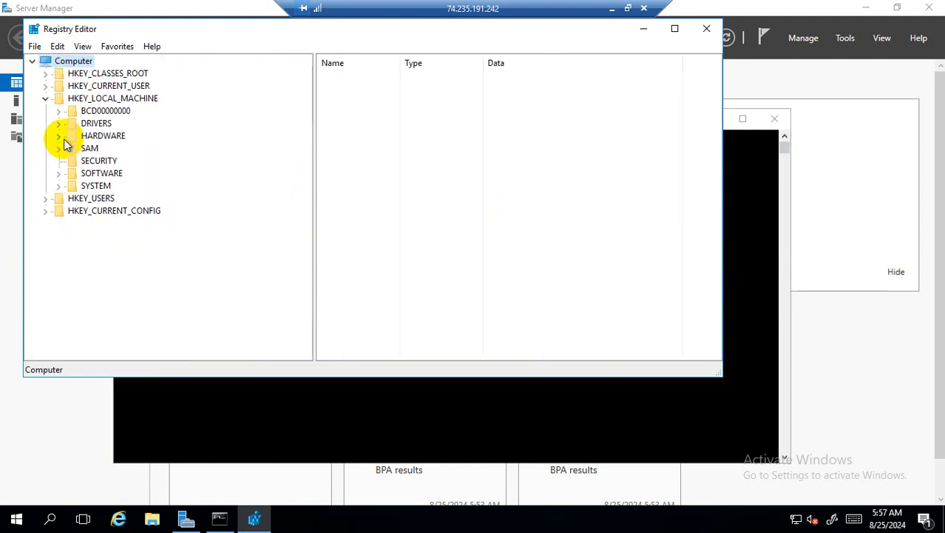
pyautogui.doubleClick(95, 186)
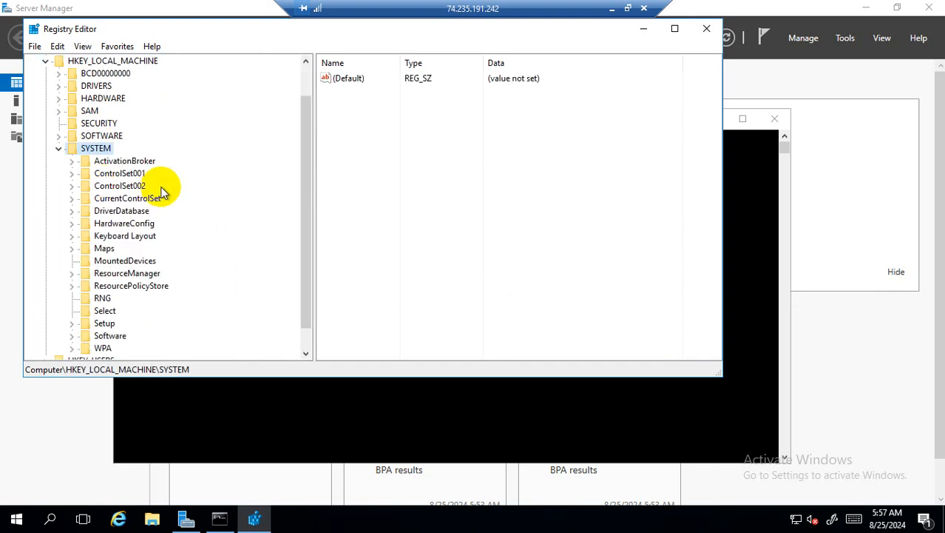
pyautogui.doubleClick(148, 201)
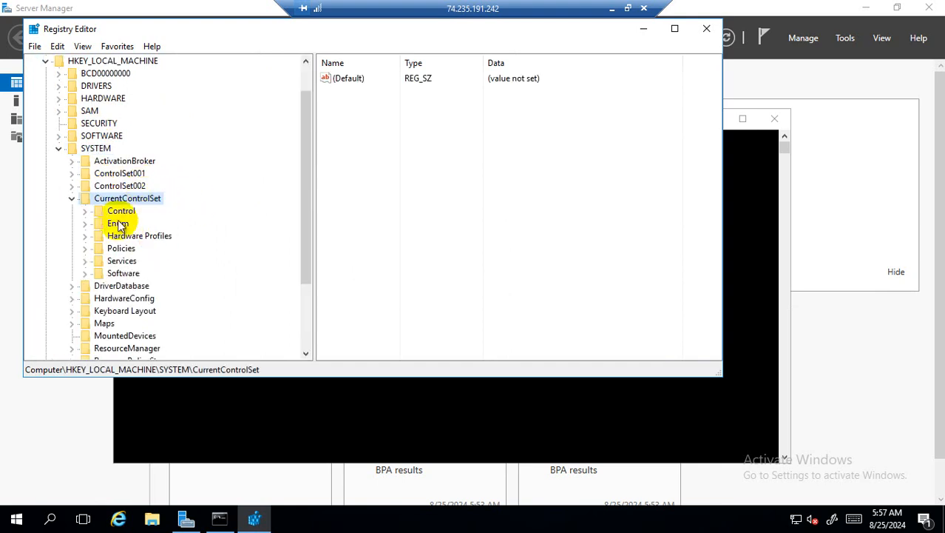
pyautogui.doubleClick(120, 211)
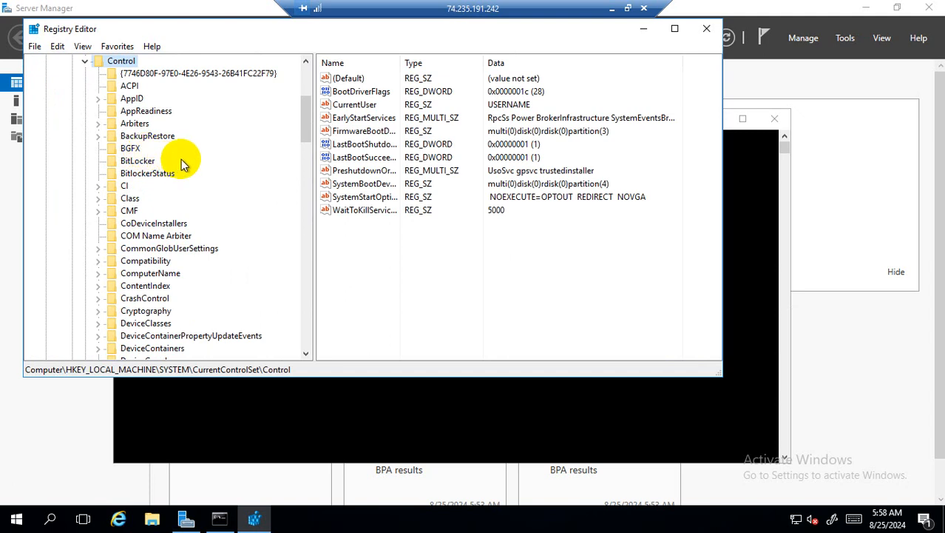
# - Scroll up and down through the subkeys listed under Control
pyautogui.scroll(-2, 192, 181)
pyautogui.scroll(-2, 192, 181)
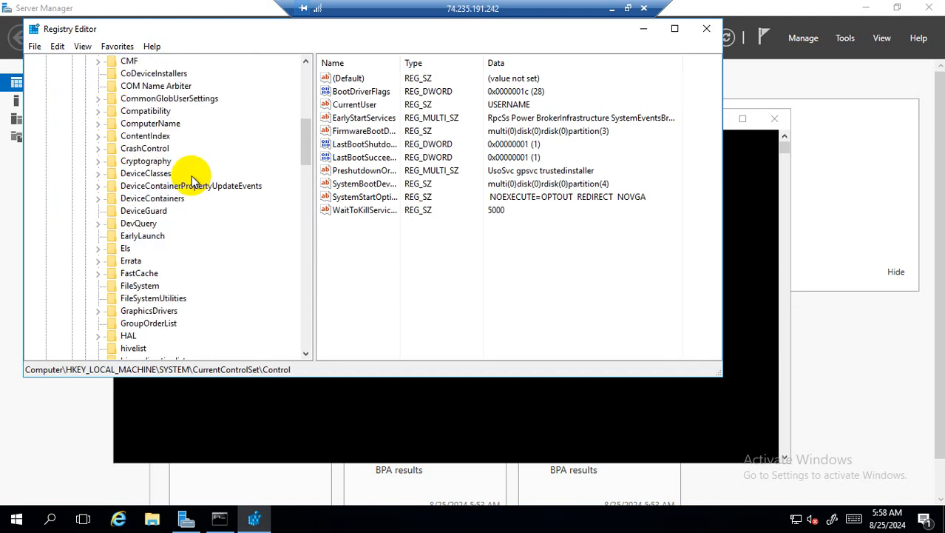
pyautogui.scroll(-5, 193, 181)
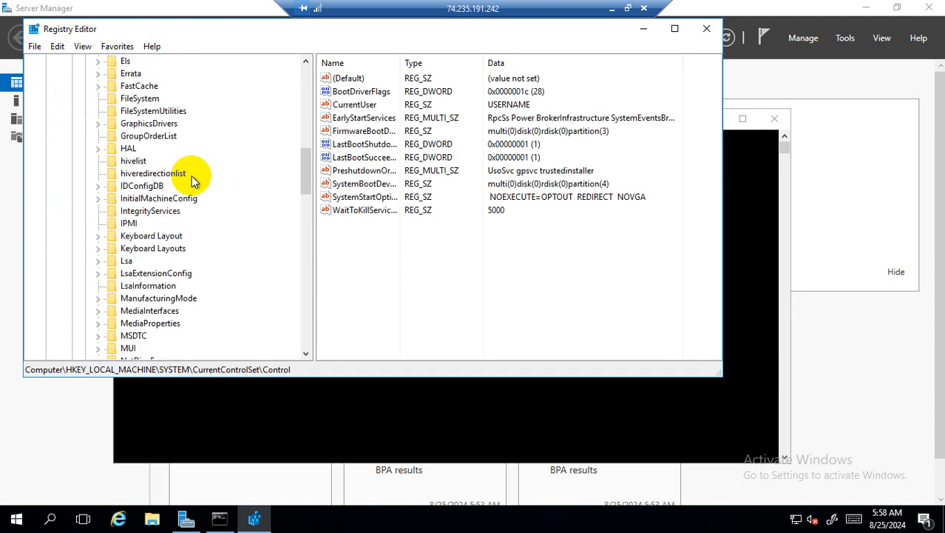
pyautogui.scroll(-4, 192, 181)
pyautogui.scroll(-4, 192, 181)
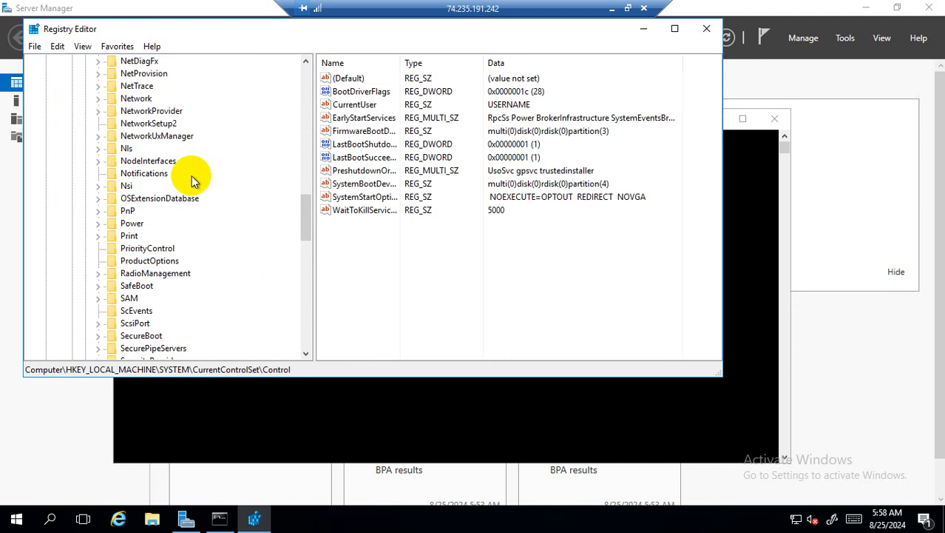
pyautogui.scroll(-4, 192, 181)
pyautogui.scroll(-4, 192, 179)
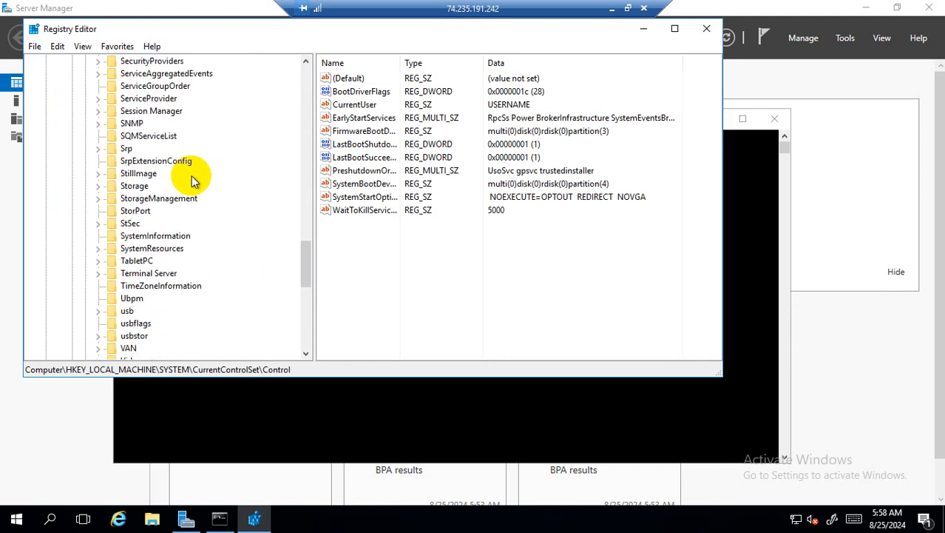
pyautogui.scroll(-4, 192, 179)
pyautogui.scroll(-4, 191, 179)
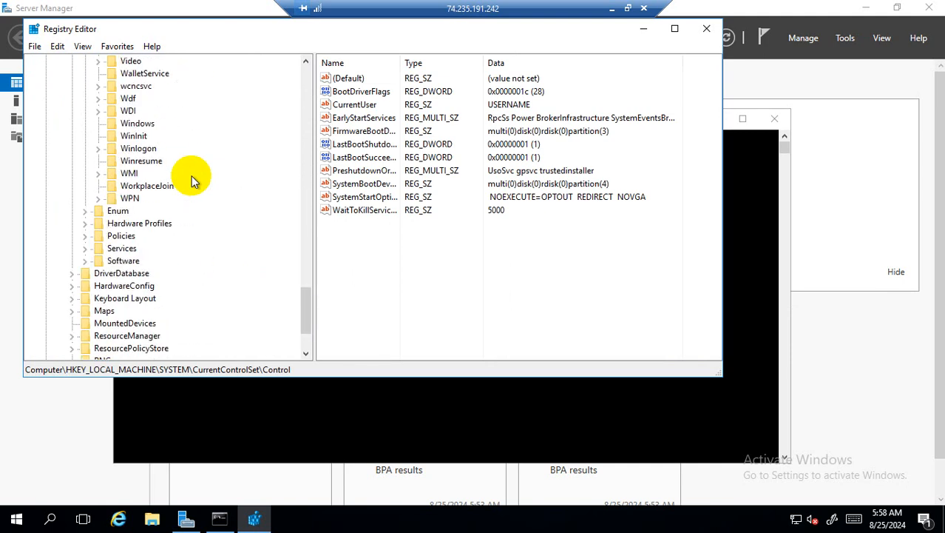
pyautogui.scroll(13, 191, 175)
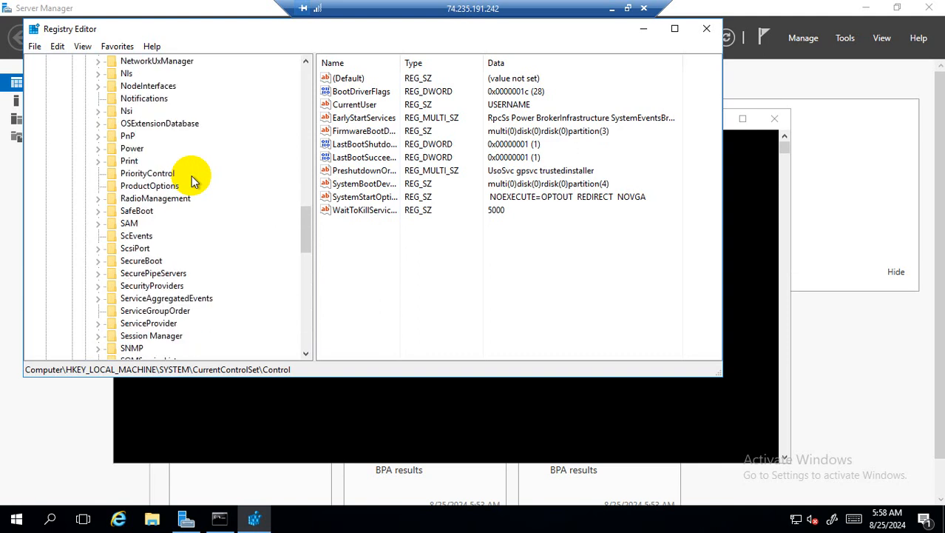
pyautogui.scroll(12, 191, 178)
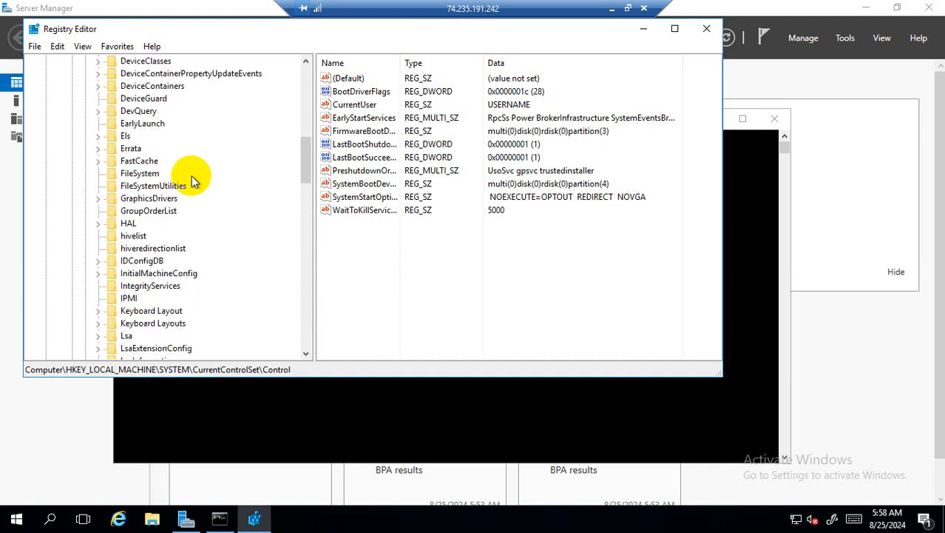
pyautogui.scroll(8, 192, 179)
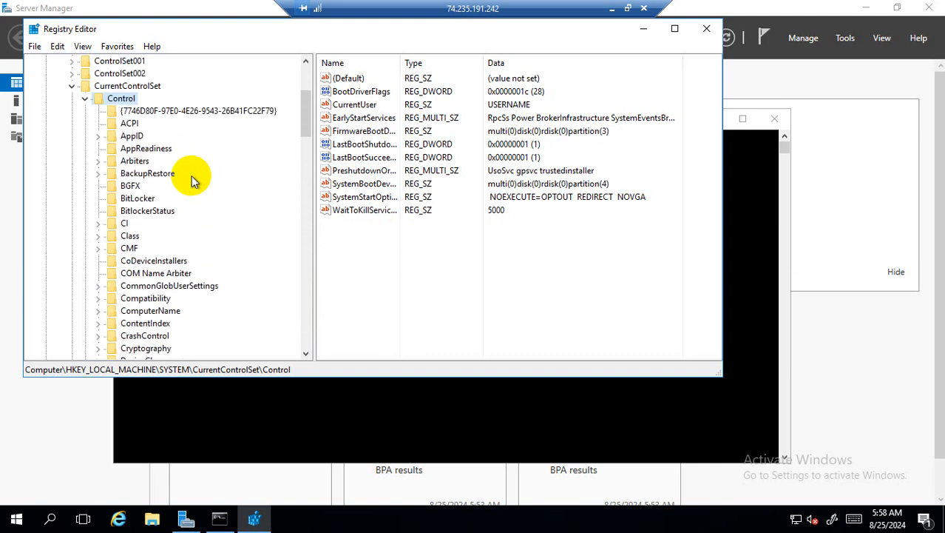
pyautogui.scroll(-3, 191, 180)
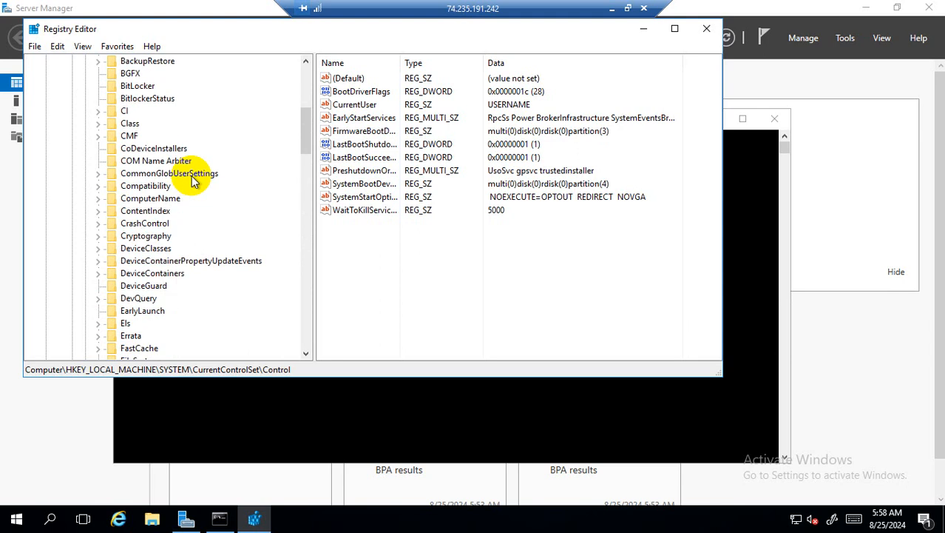
pyautogui.scroll(2, 191, 180)
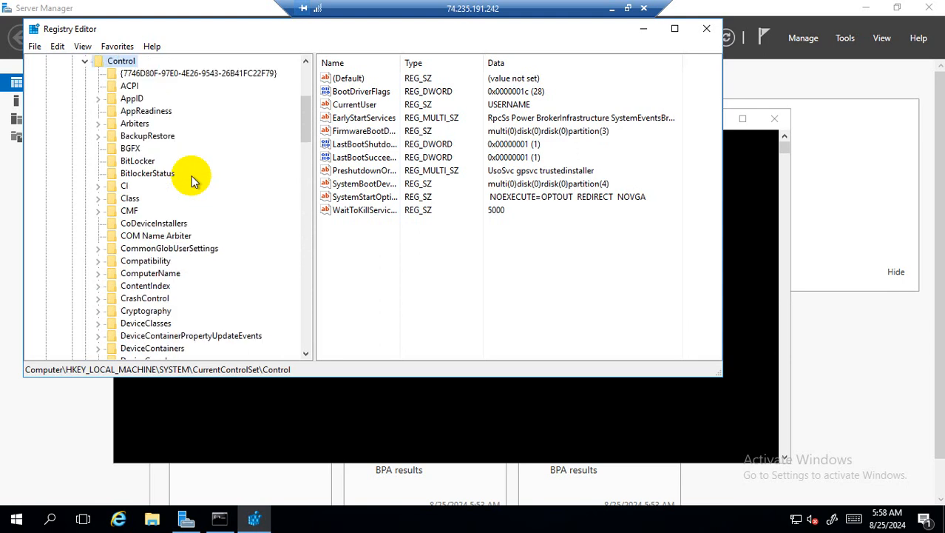
pyautogui.scroll(-5, 192, 180)
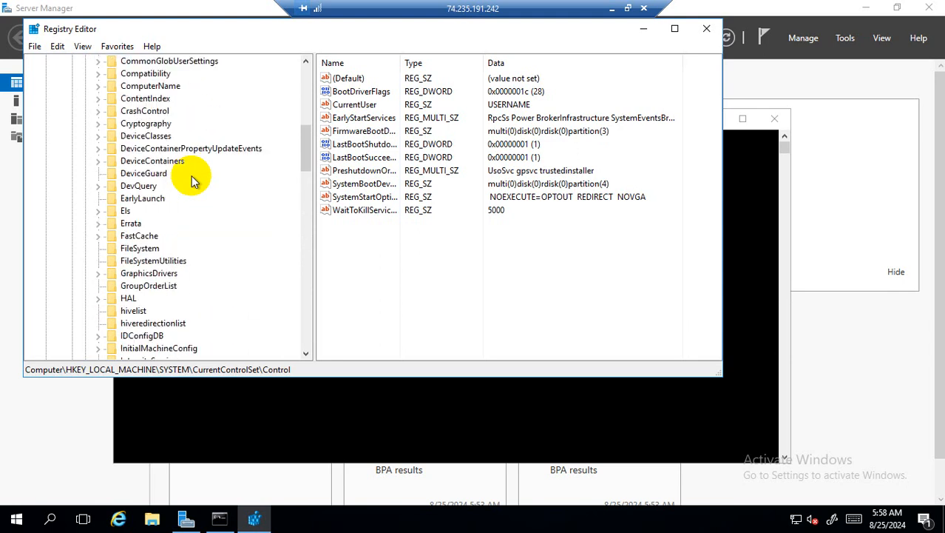
pyautogui.scroll(-6, 191, 181)
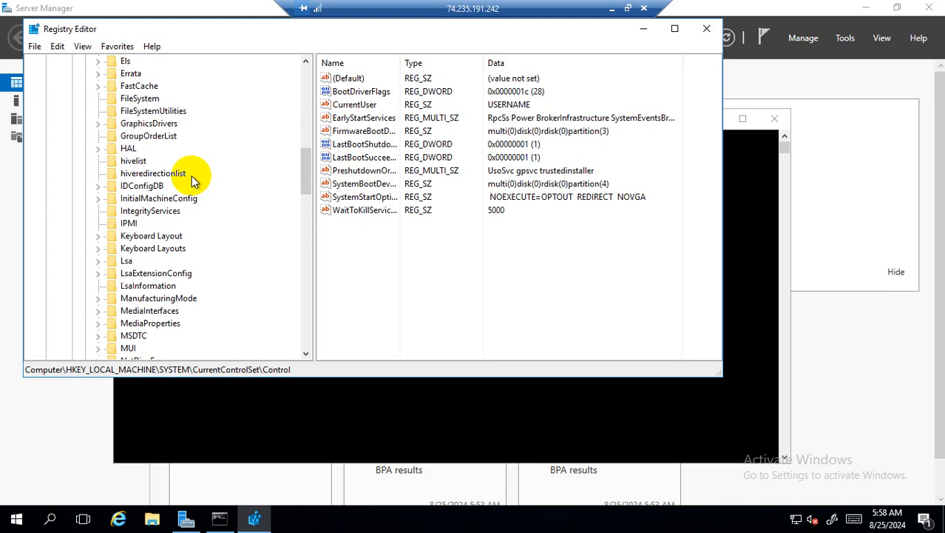
pyautogui.scroll(-2, 192, 180)
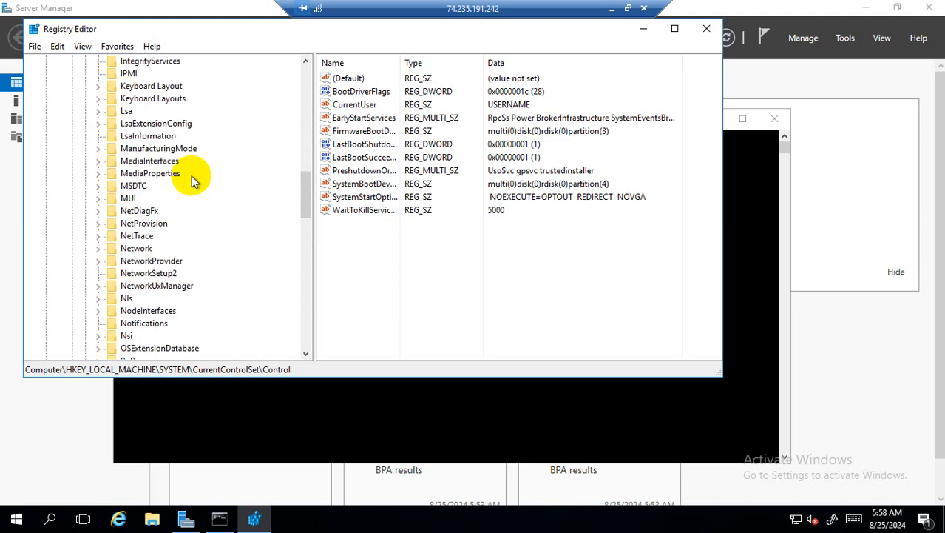
pyautogui.scroll(-4, 191, 180)
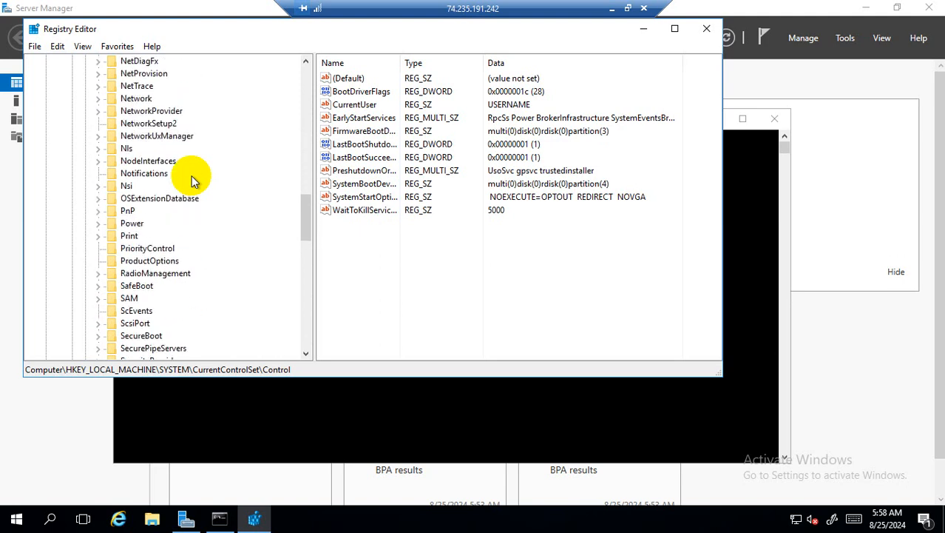
pyautogui.scroll(-2, 191, 181)
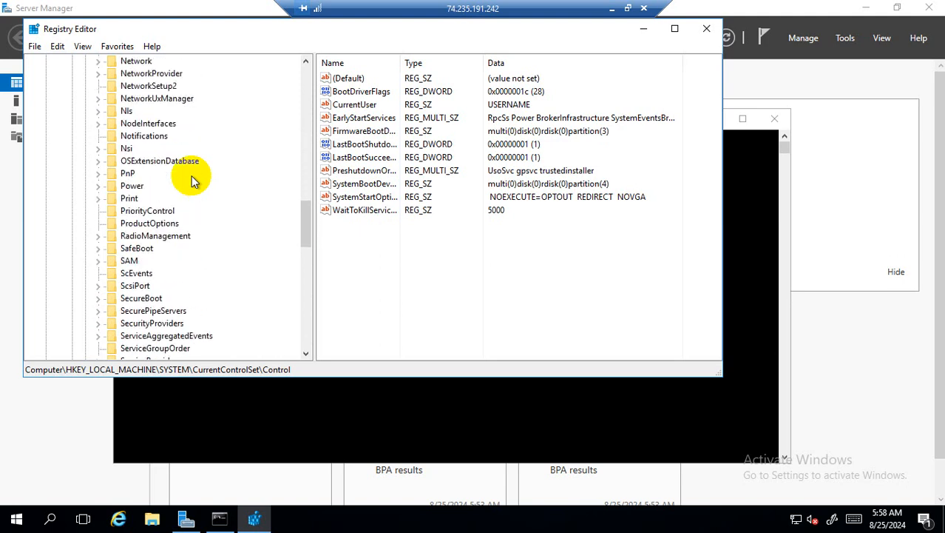
pyautogui.scroll(-2, 191, 180)
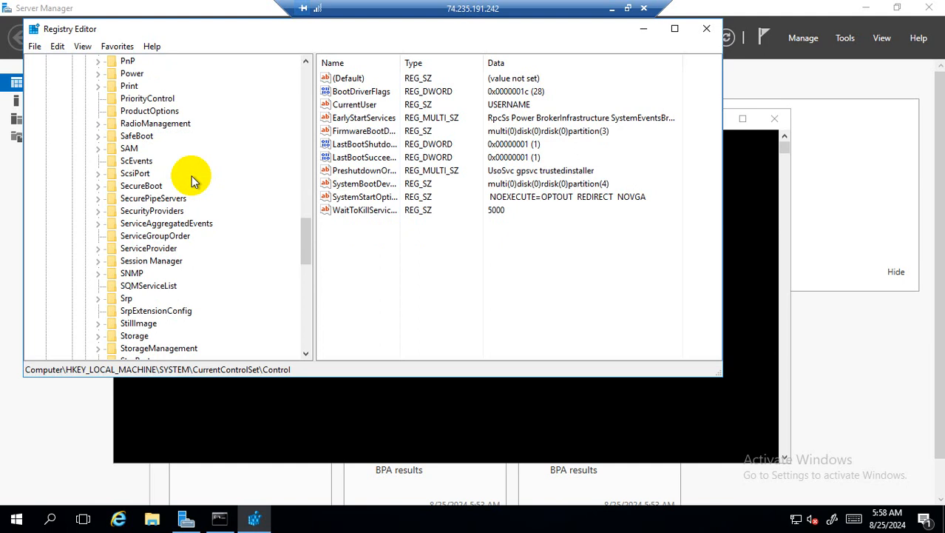
pyautogui.scroll(-2, 191, 181)
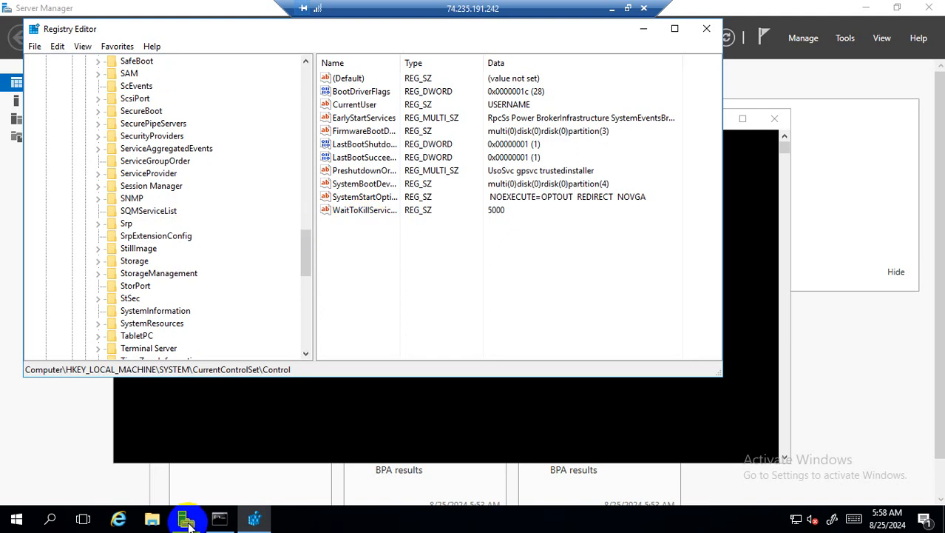
# - Google 'registry setting to change rdp port to custome port' in a new Edge tab, then return to the RDP session
pyautogui.click(613, 8)
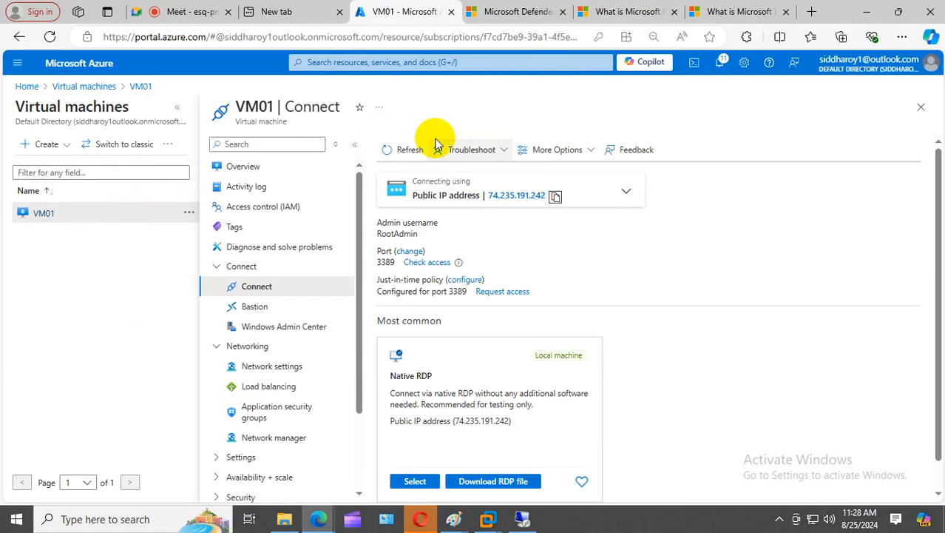
pyautogui.click(808, 18)
pyautogui.write('goo')
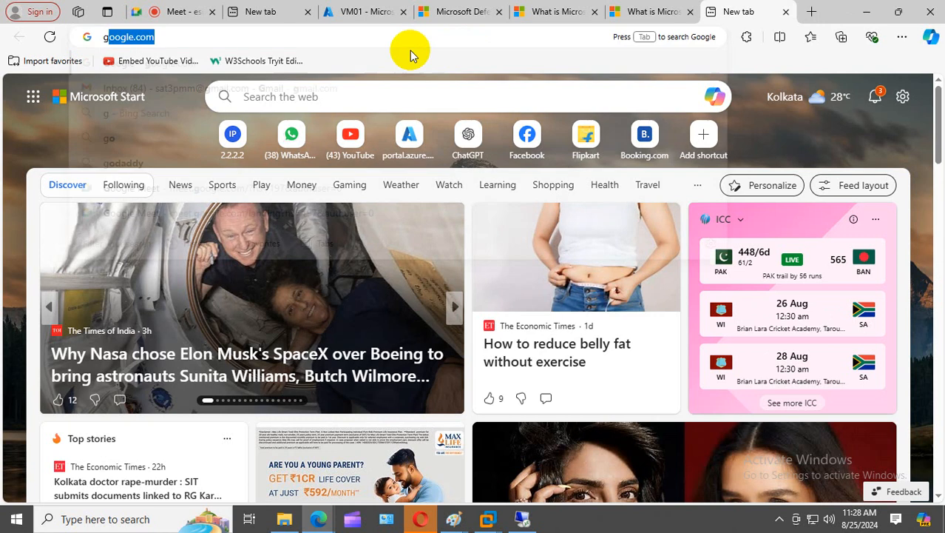
pyautogui.write('gle.com')
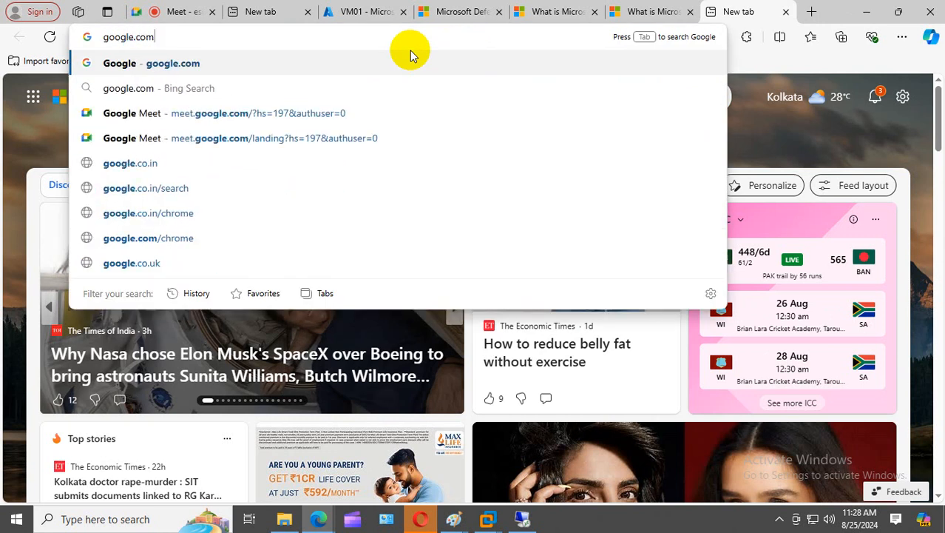
pyautogui.press('Return')
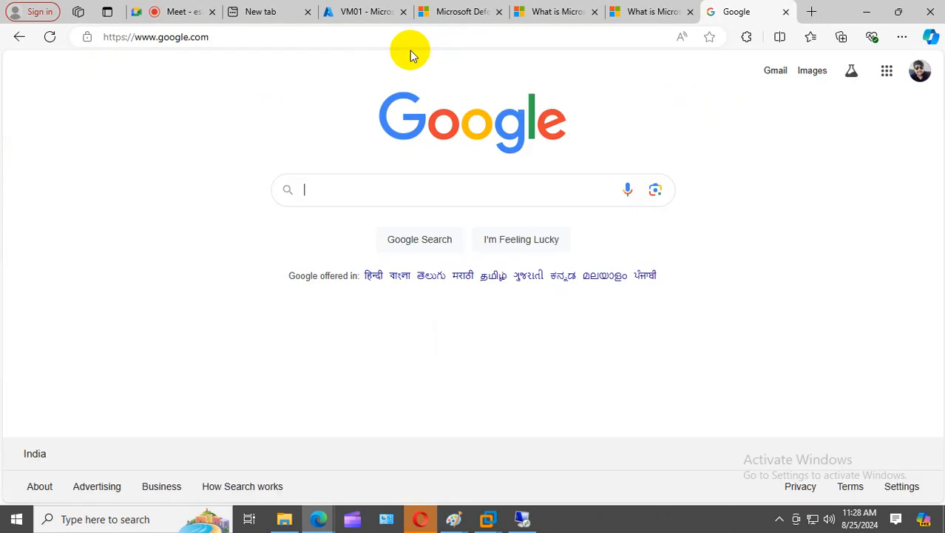
pyautogui.write('reg')
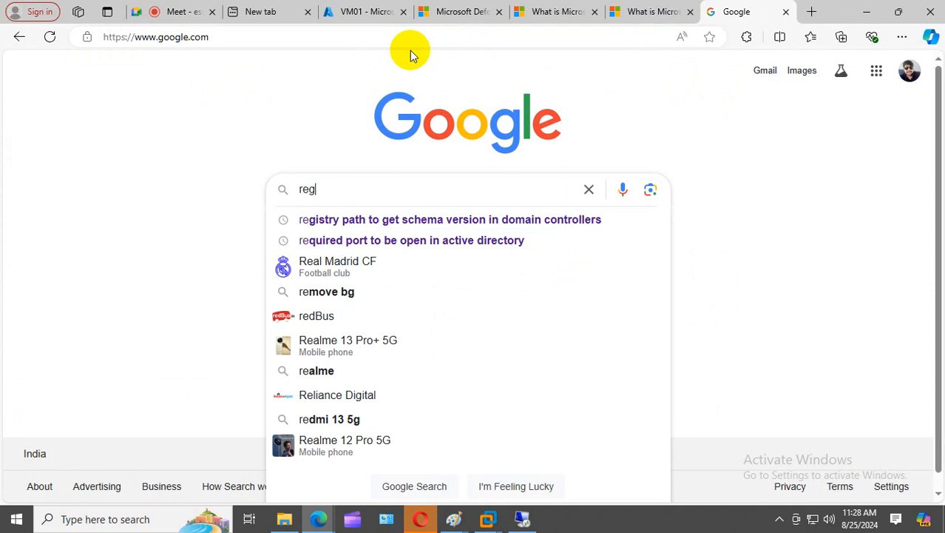
pyautogui.write('istry se')
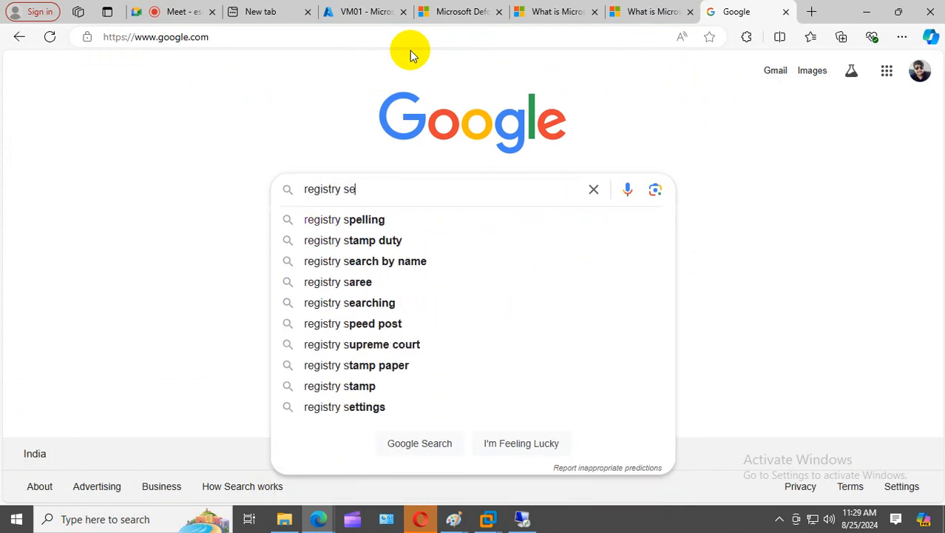
pyautogui.write('tting to')
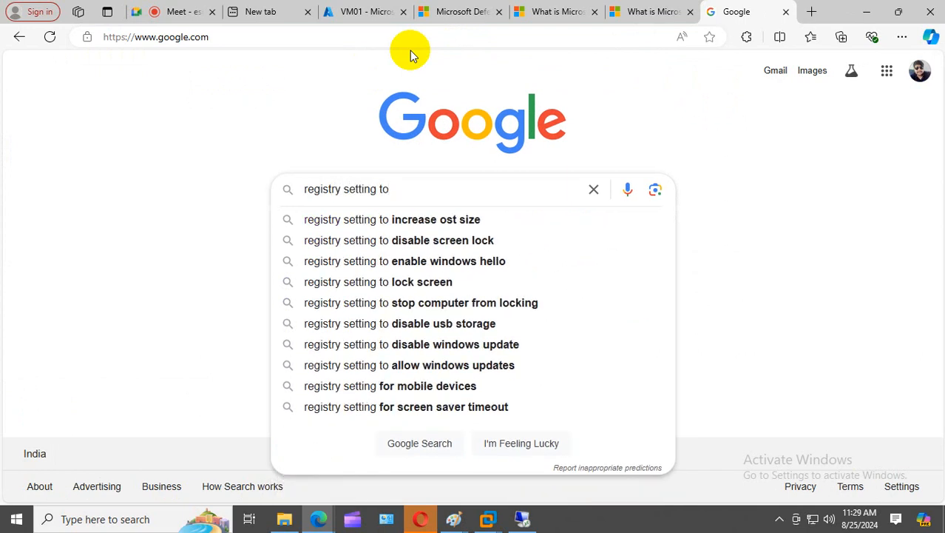
pyautogui.write(' change r')
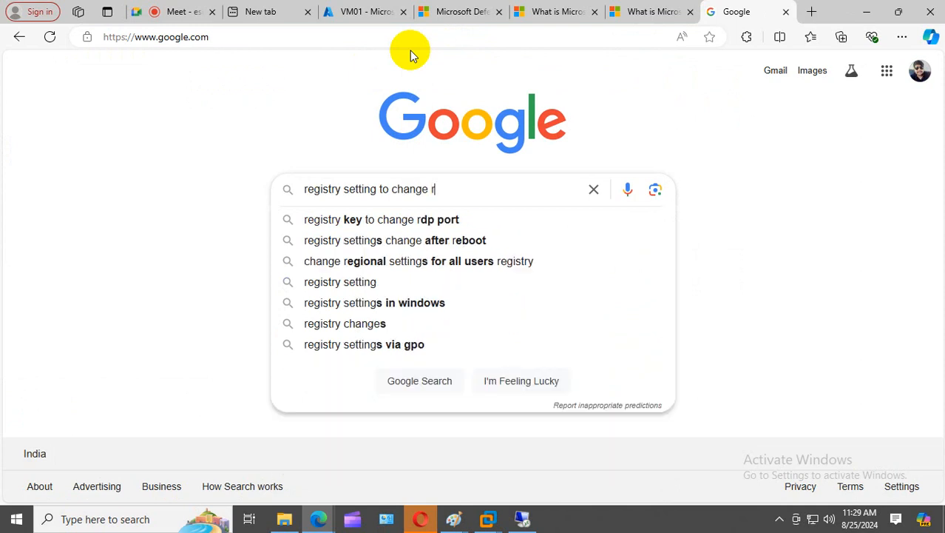
pyautogui.write('dp p')
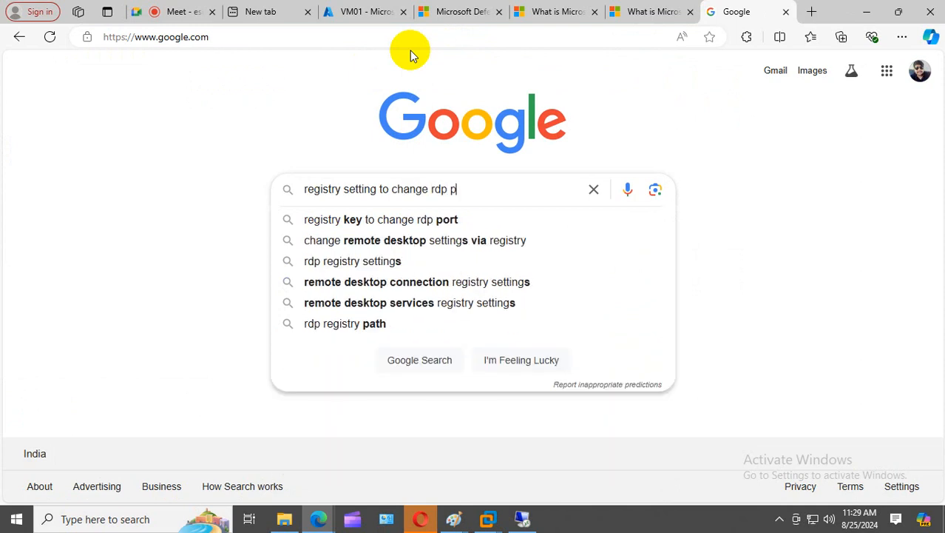
pyautogui.write('ort to ')
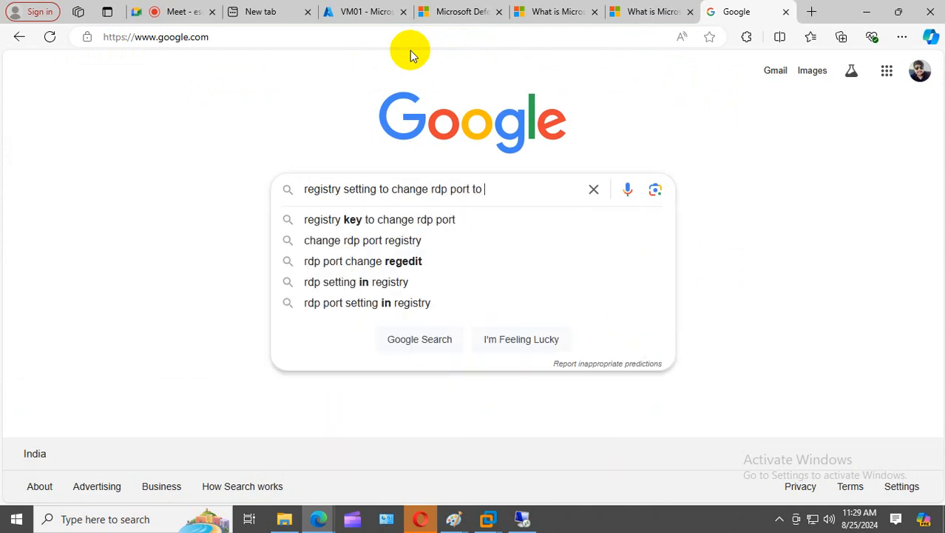
pyautogui.write('custome')
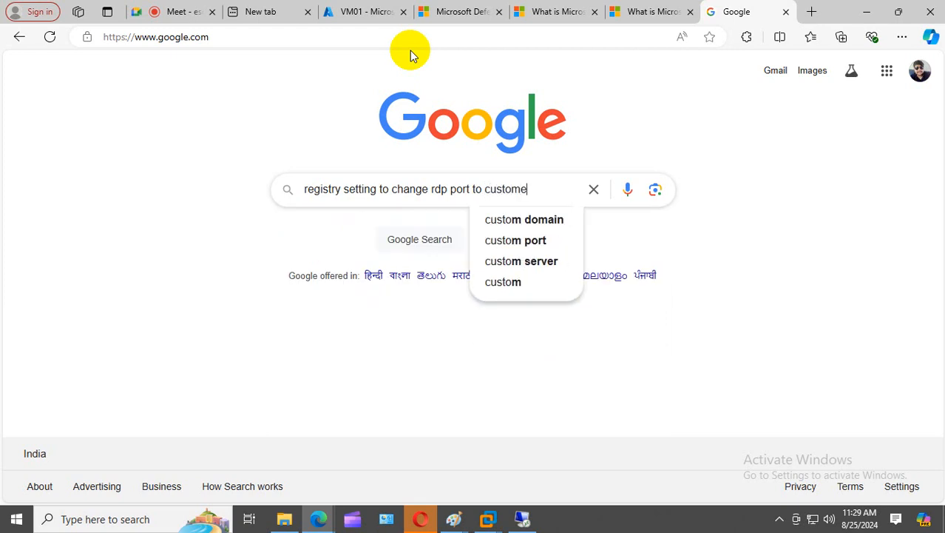
pyautogui.write(' port')
pyautogui.press('Return')
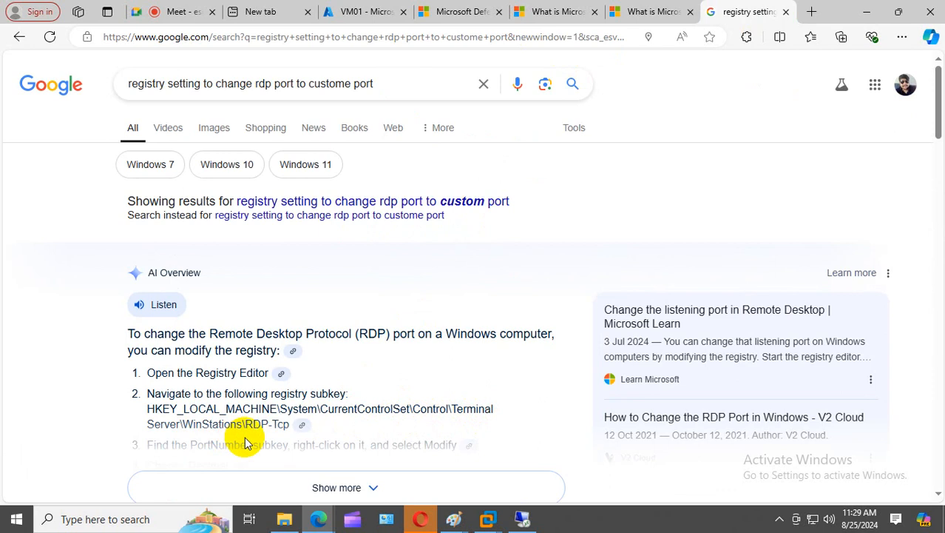
pyautogui.click(522, 521)
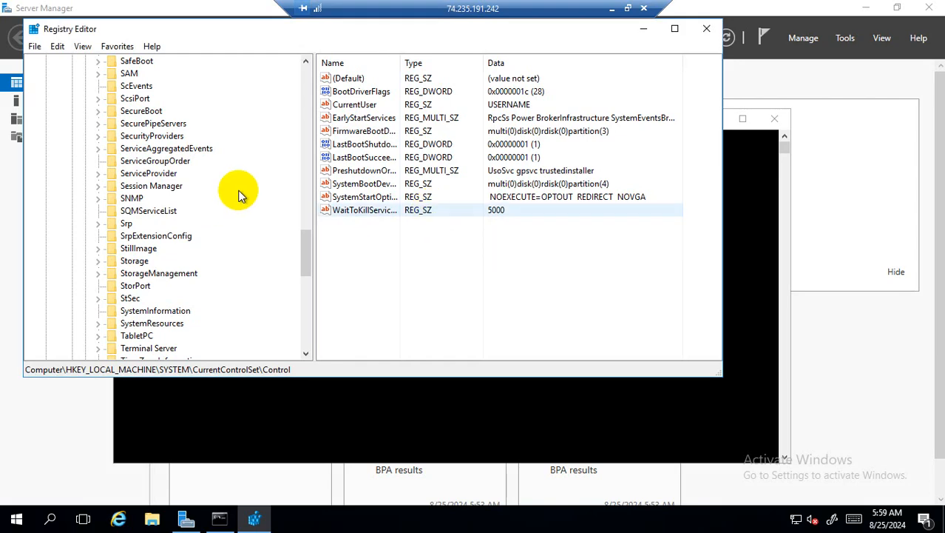
# - Jump to the Terminal Server key under Control by typing key-name letters in the registry tree
pyautogui.moveTo(301, 251); pyautogui.dragTo(309, 110)
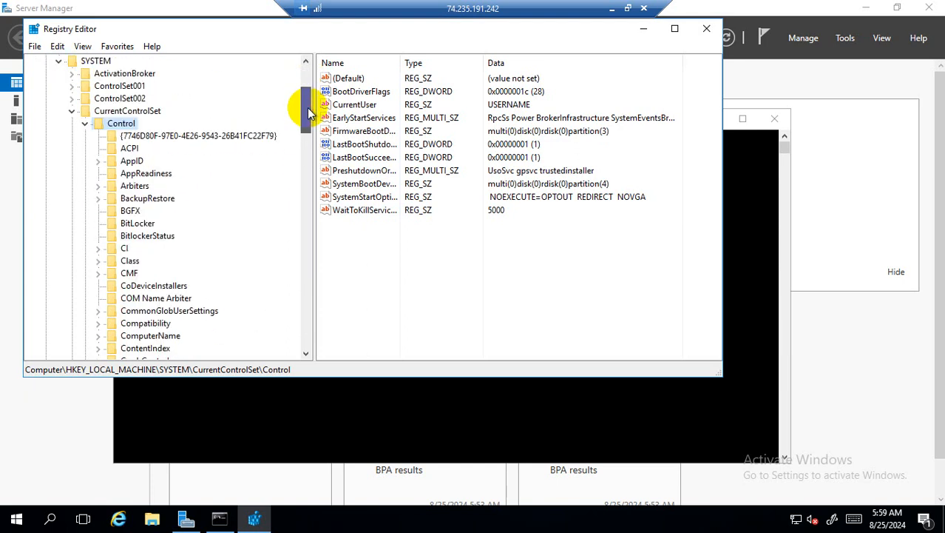
pyautogui.click(131, 150)
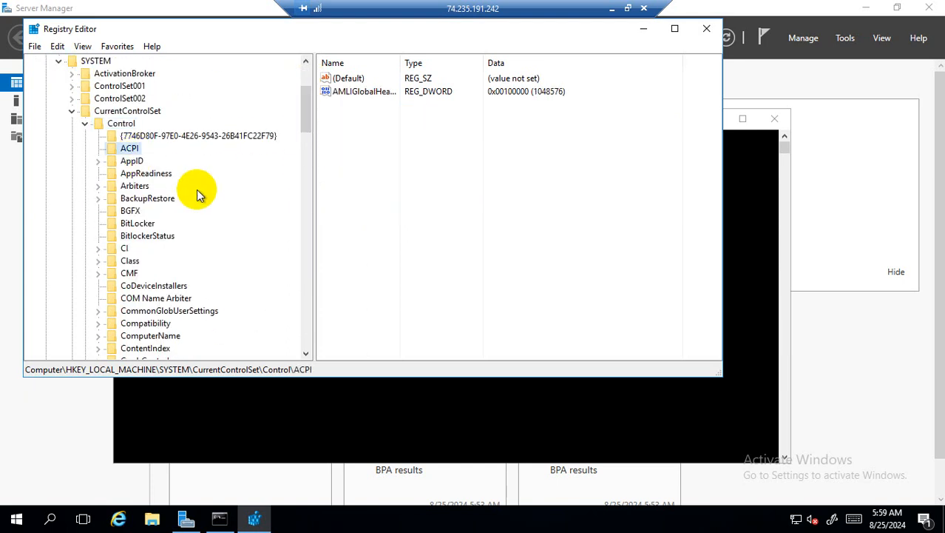
pyautogui.write('wi')
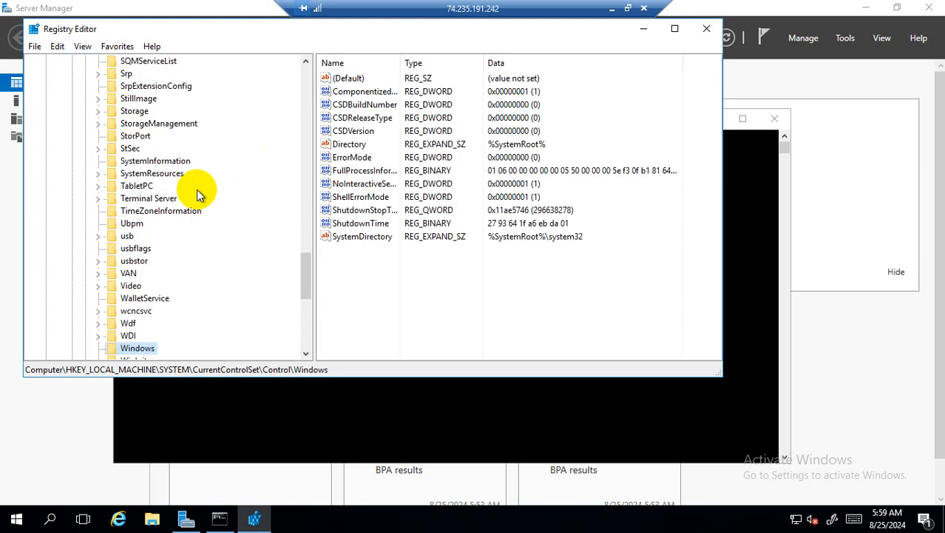
pyautogui.scroll(-1, 200, 212)
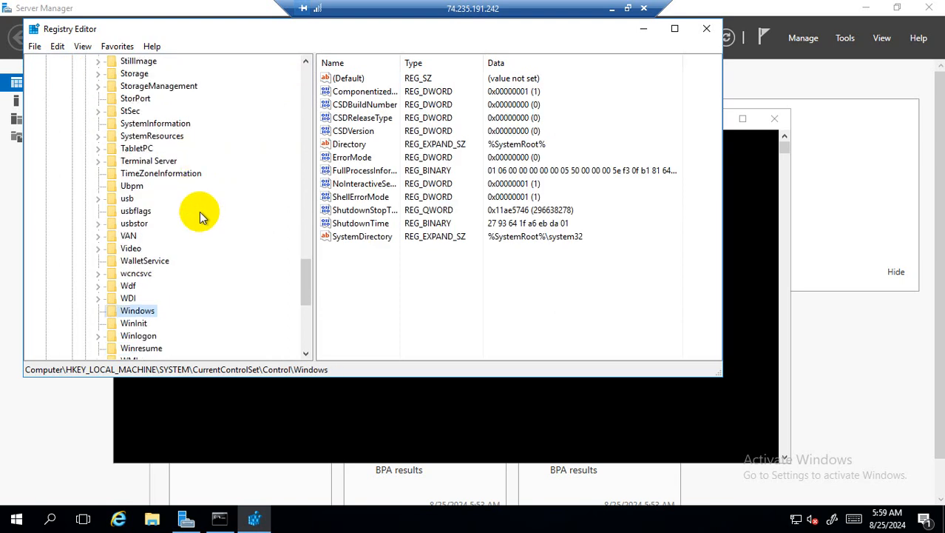
pyautogui.scroll(-1, 200, 211)
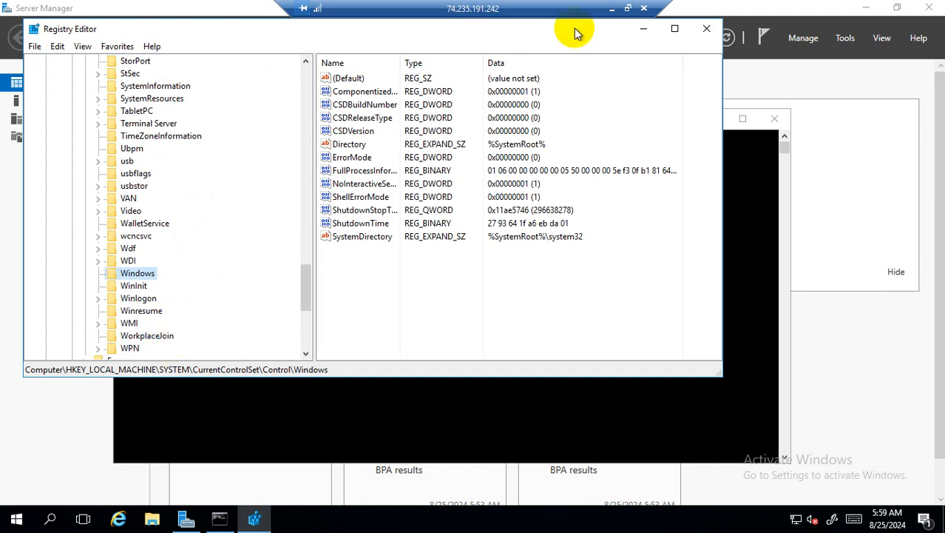
pyautogui.click(612, 8)
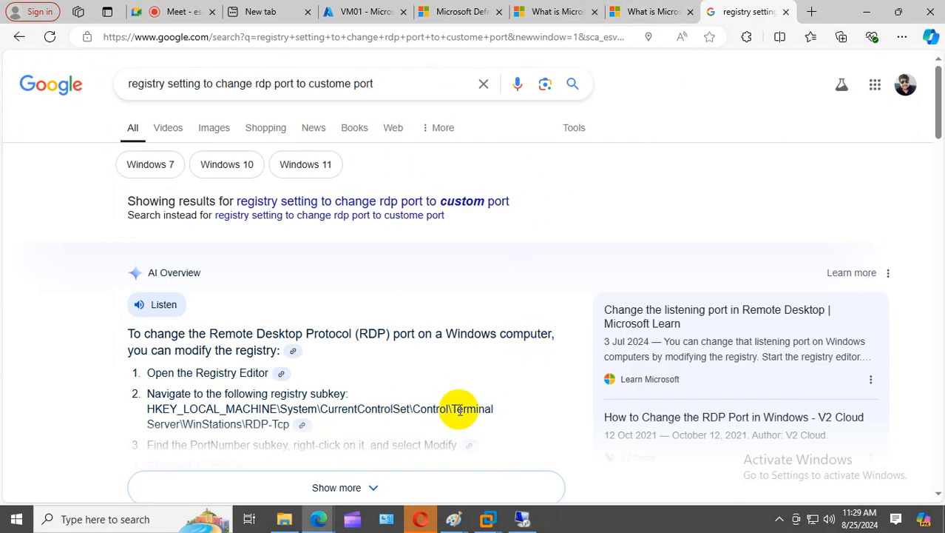
pyautogui.click(522, 519)
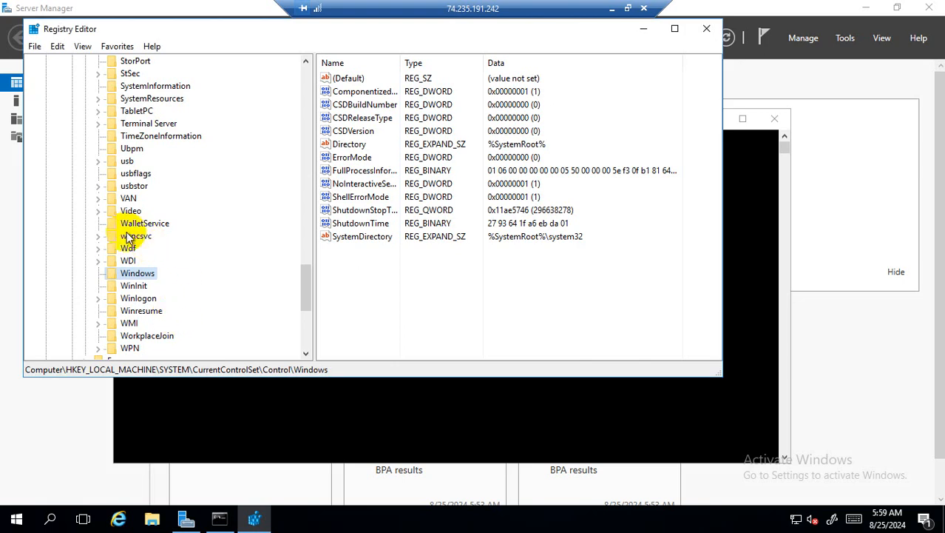
pyautogui.click(135, 236)
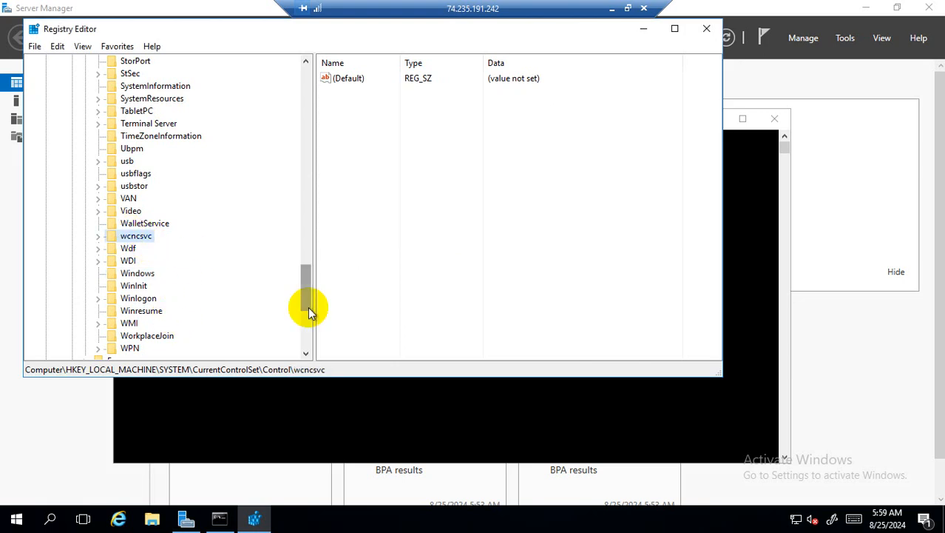
pyautogui.press('t')
pyautogui.press('t')
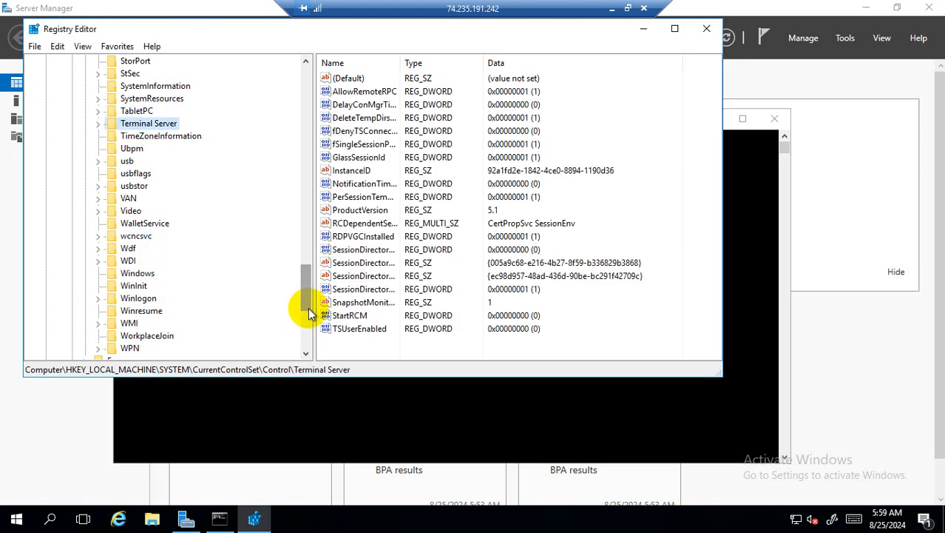
# - Open Terminal Server > WinStations > RDP-Tcp and maximize the Registry Editor window
pyautogui.click(98, 124)
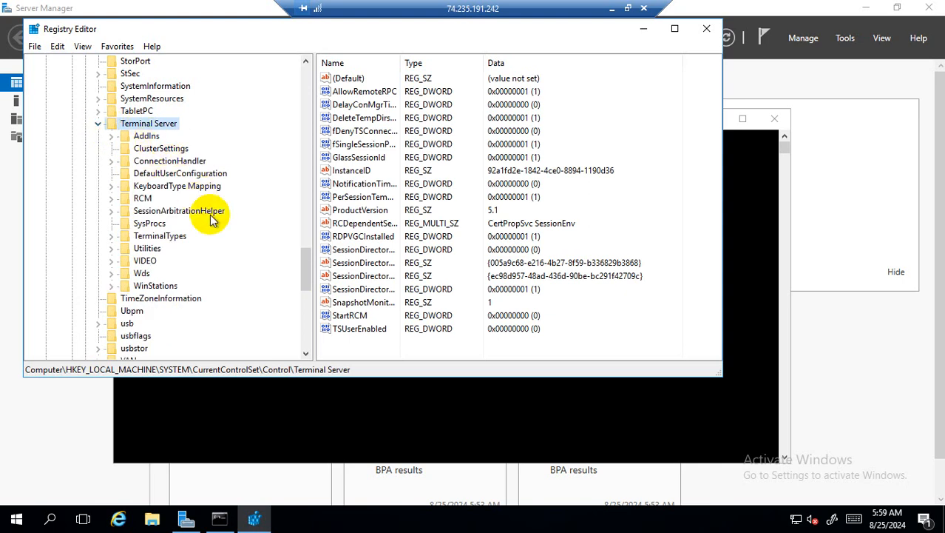
pyautogui.click(111, 286)
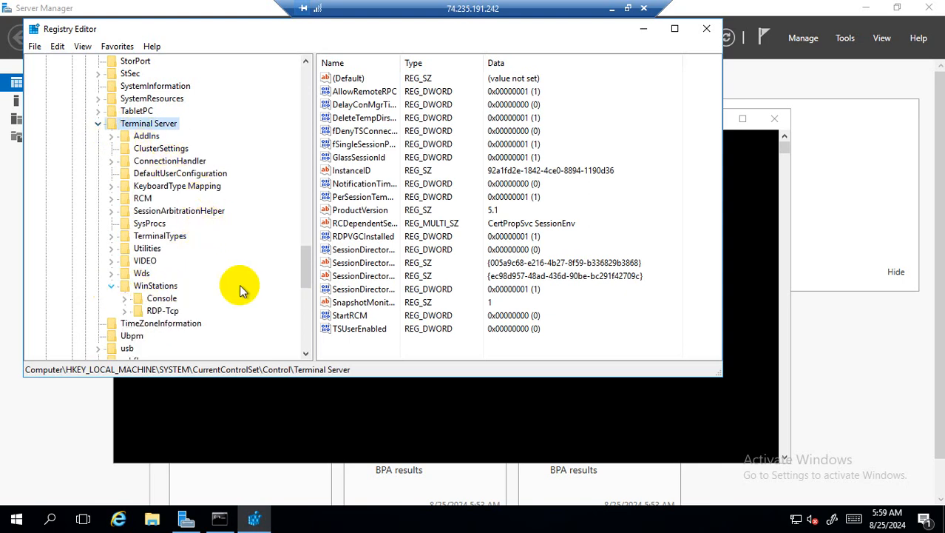
pyautogui.click(162, 311)
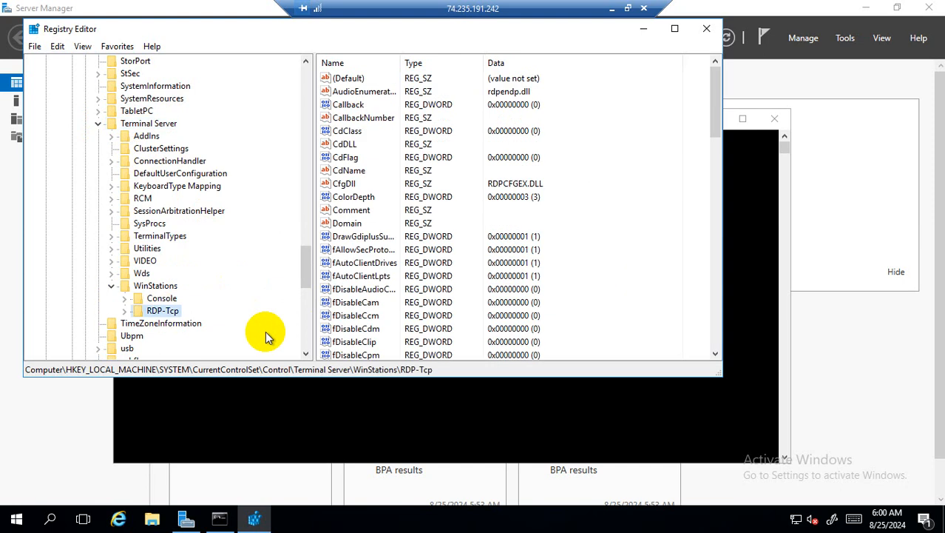
pyautogui.click(674, 29)
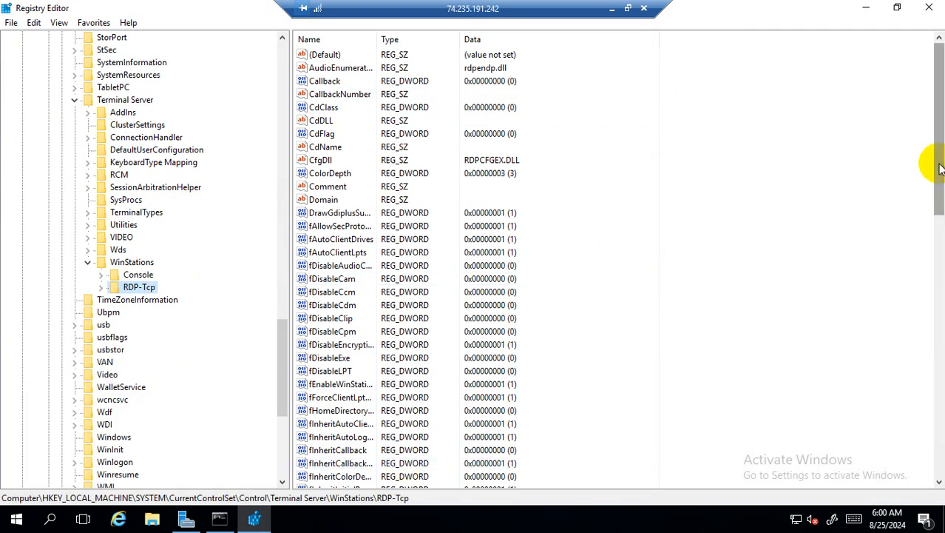
pyautogui.moveTo(939, 167); pyautogui.dragTo(938, 430)
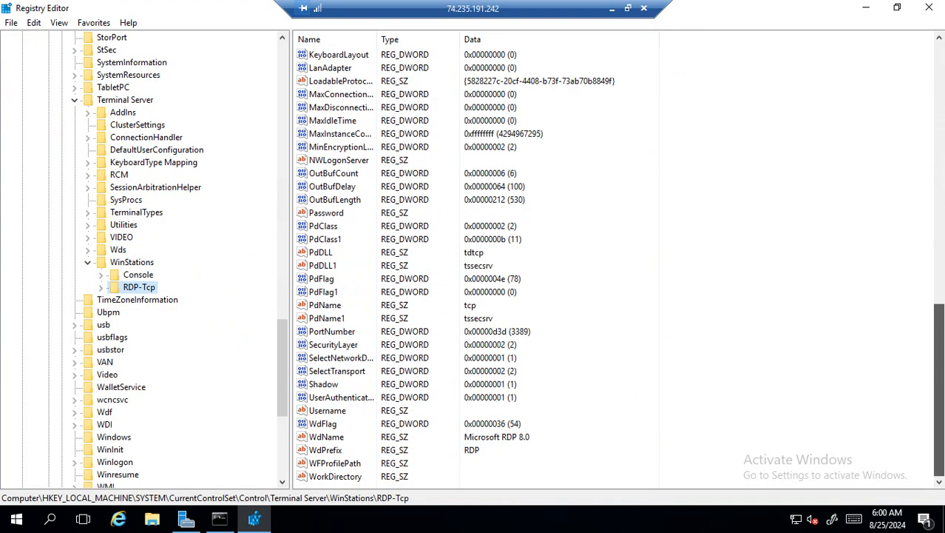
# - Change RDP-Tcp's PortNumber from 3389 to 5999 in Decimal
pyautogui.click(332, 331)
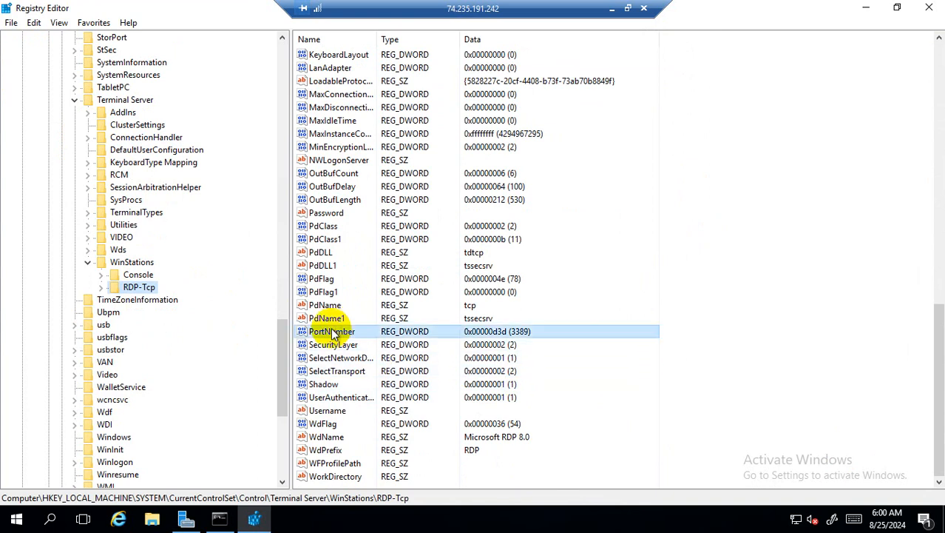
pyautogui.doubleClick(331, 332)
pyautogui.click(164, 151)
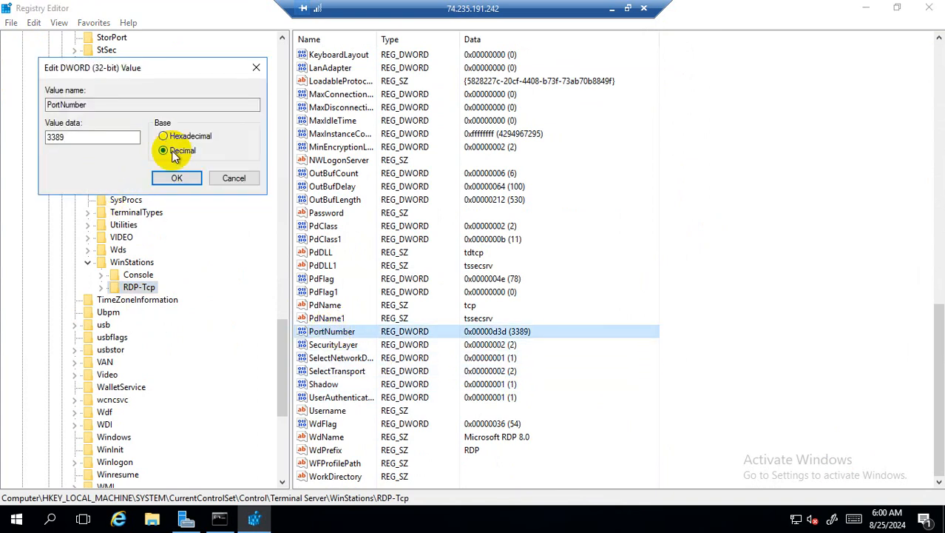
pyautogui.doubleClick(73, 136)
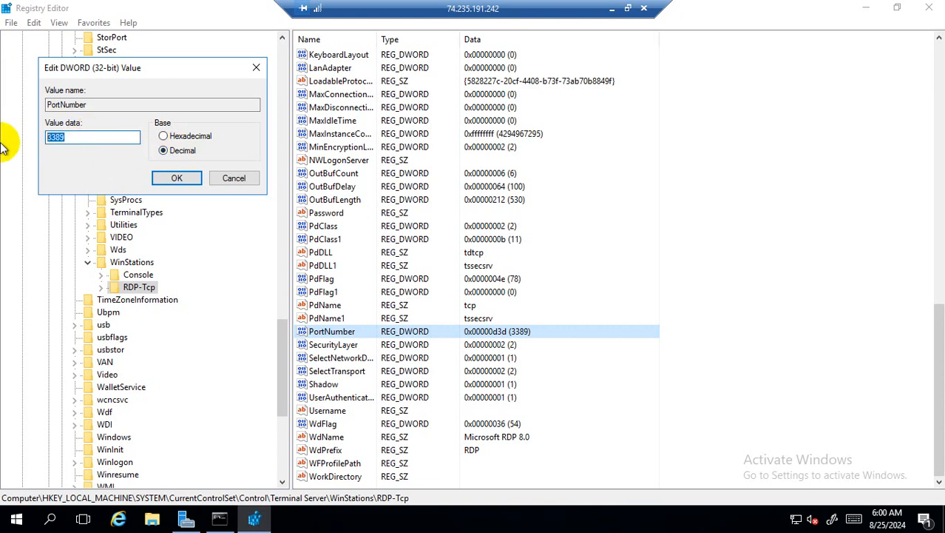
pyautogui.write('5999')
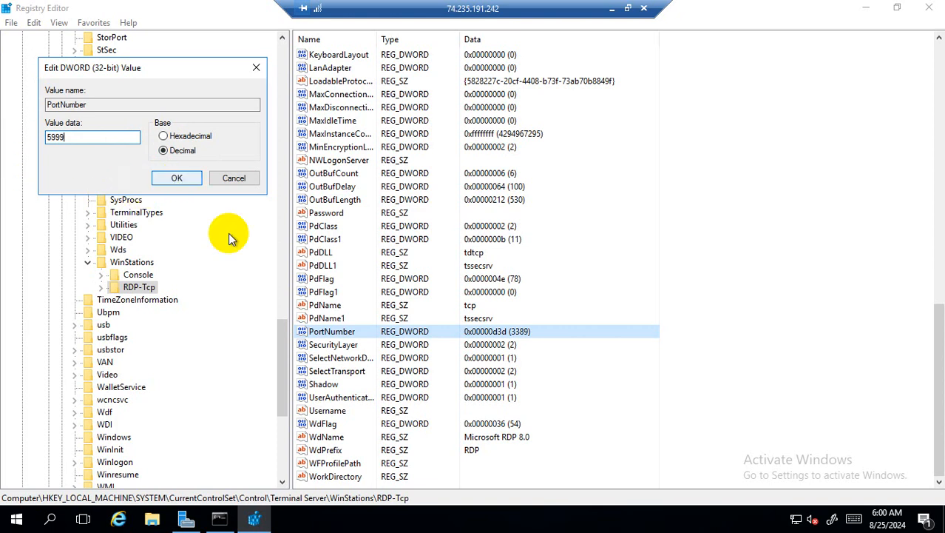
pyautogui.press('Return')
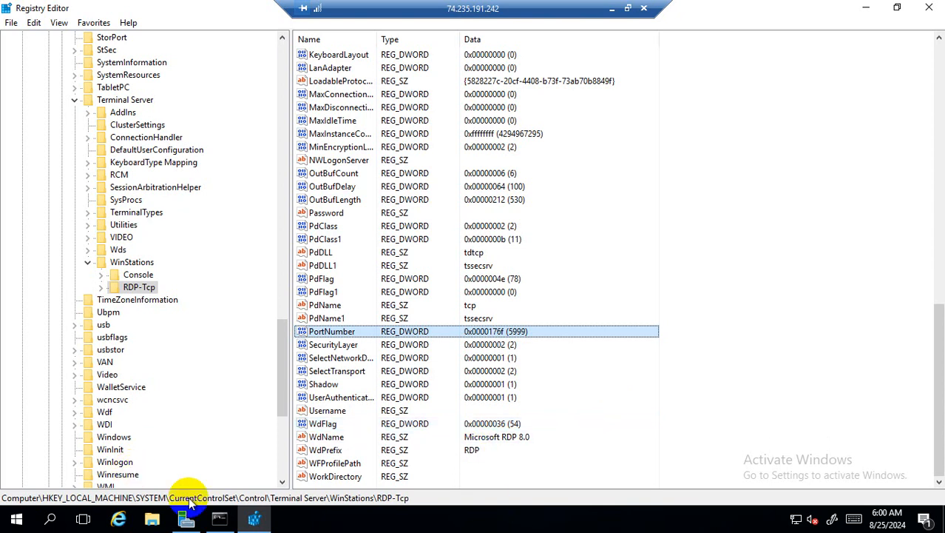
pyautogui.click(252, 512)
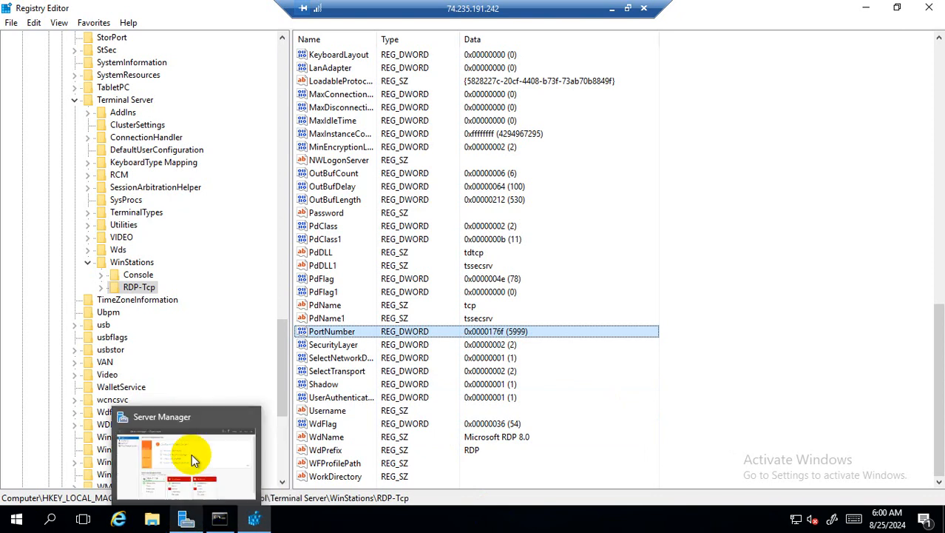
pyautogui.click(192, 453)
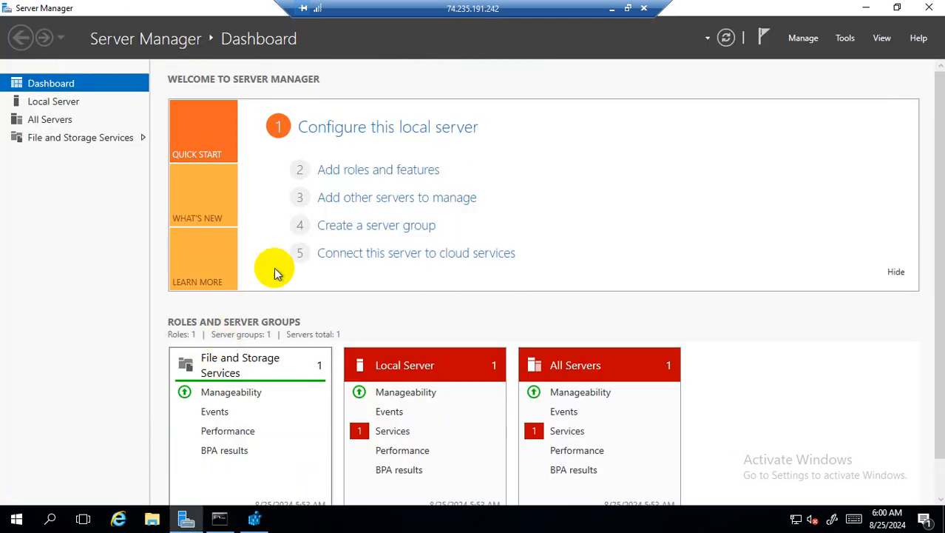
pyautogui.click(216, 518)
pyautogui.click(233, 291)
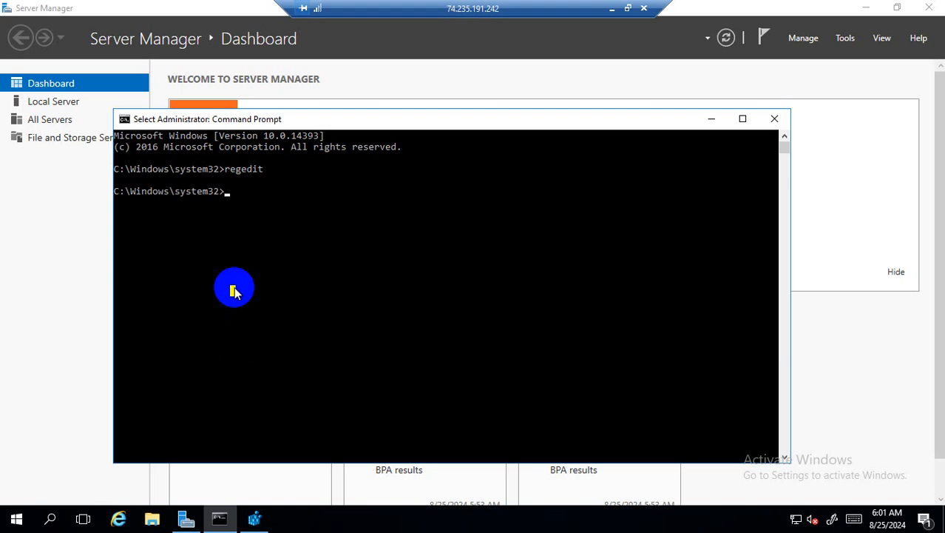
pyautogui.click(253, 517)
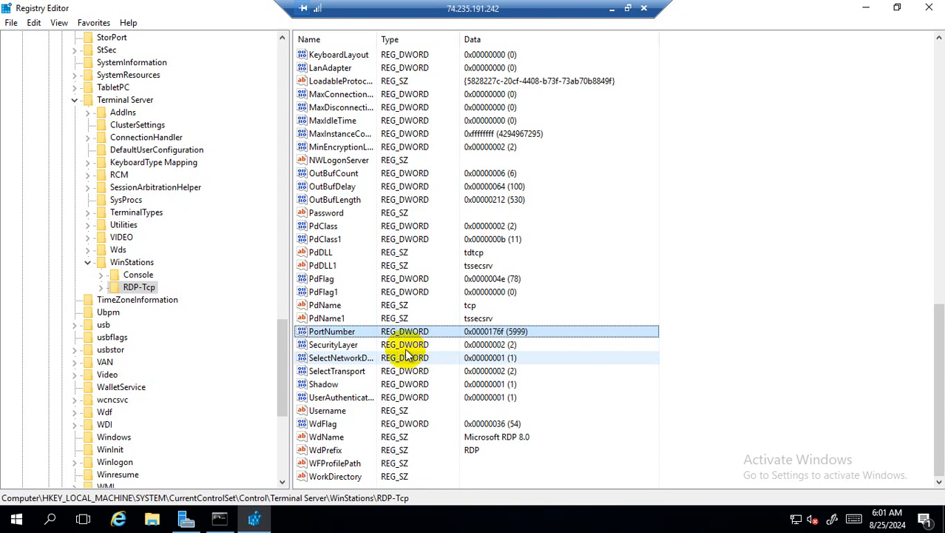
pyautogui.doubleClick(415, 331)
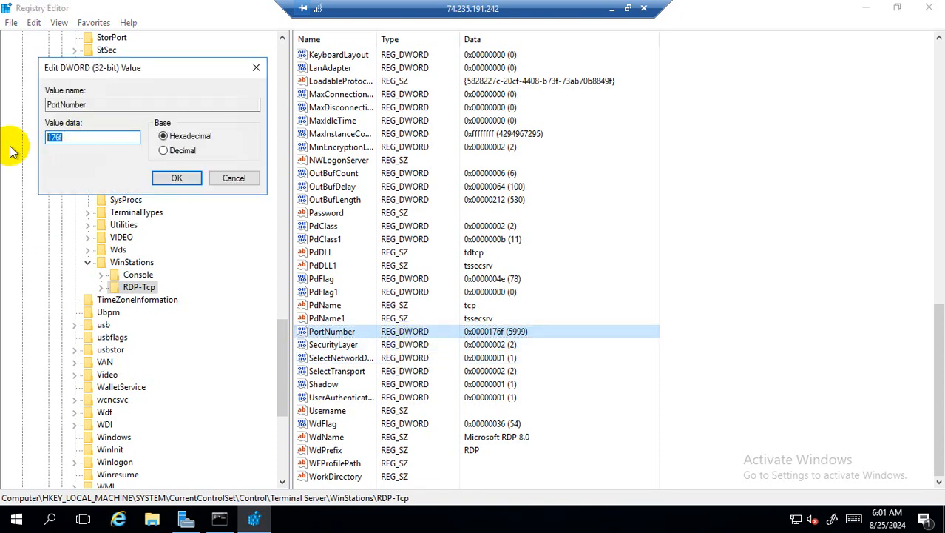
# - Re-edit PortNumber in Decimal base, replacing 13193 with 3389, and save it
pyautogui.write('3389')
pyautogui.click(177, 177)
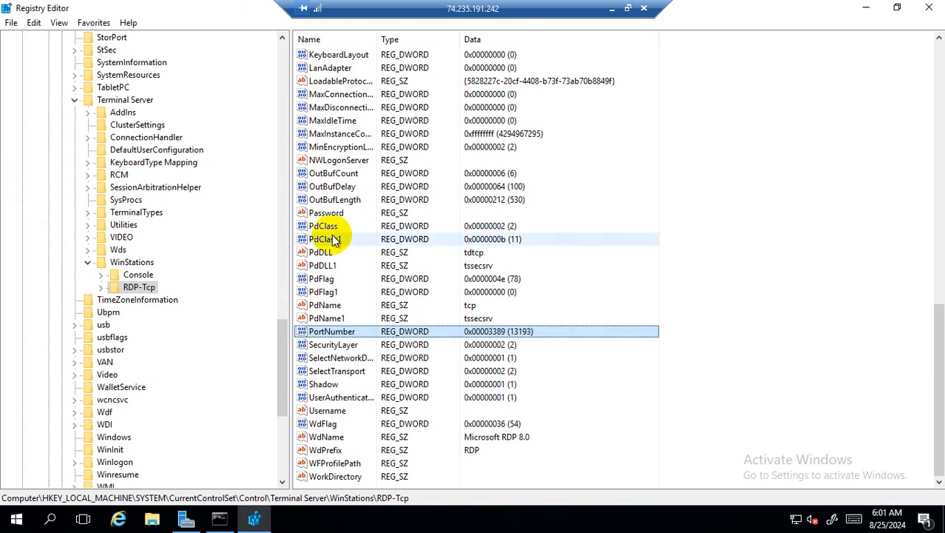
pyautogui.doubleClick(488, 334)
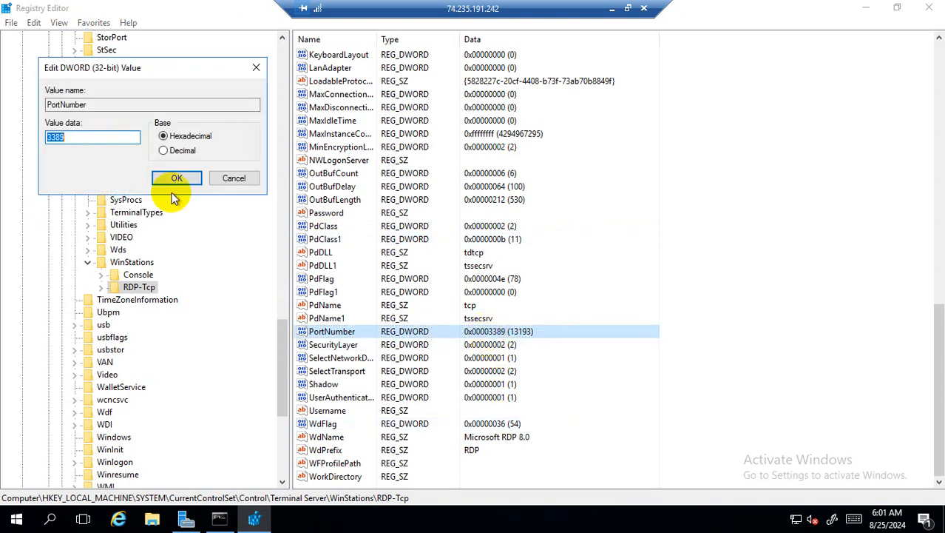
pyautogui.click(182, 150)
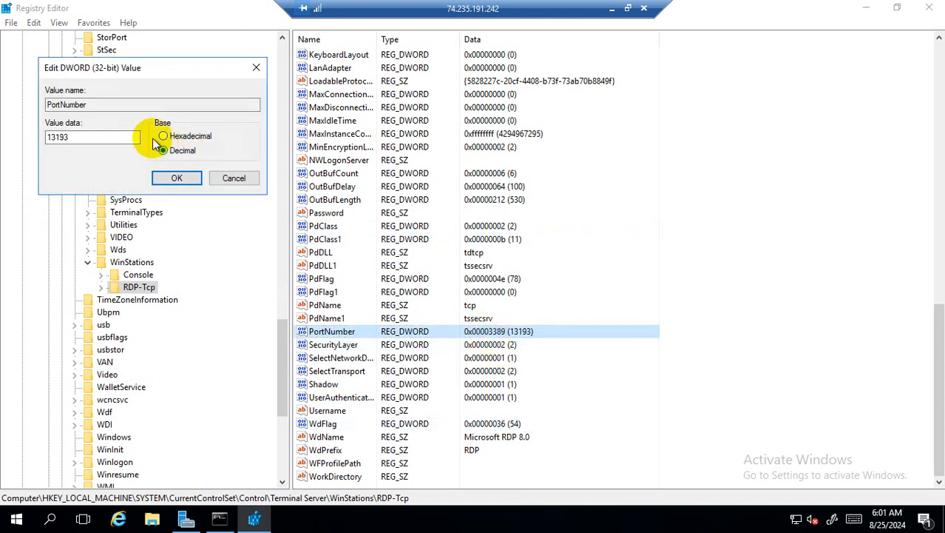
pyautogui.moveTo(127, 138); pyautogui.dragTo(2, 138)
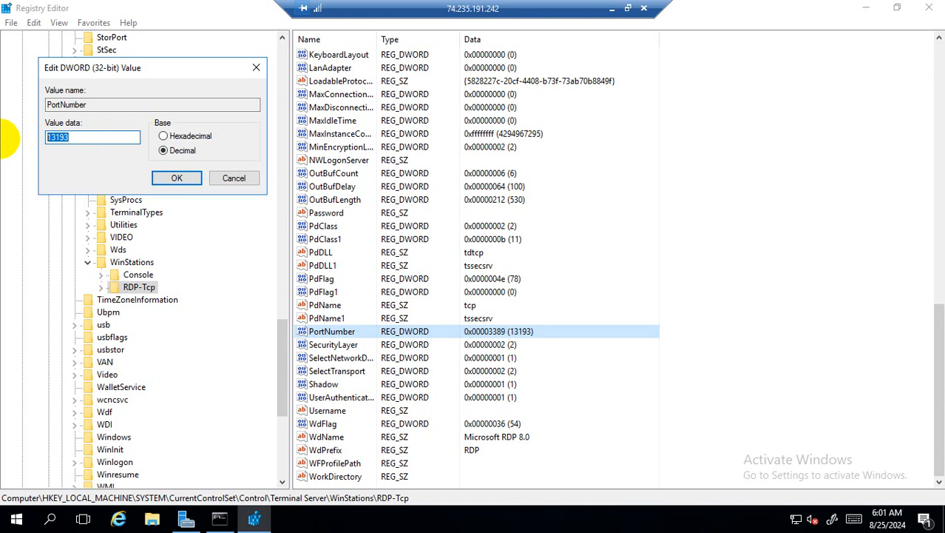
pyautogui.write('3389')
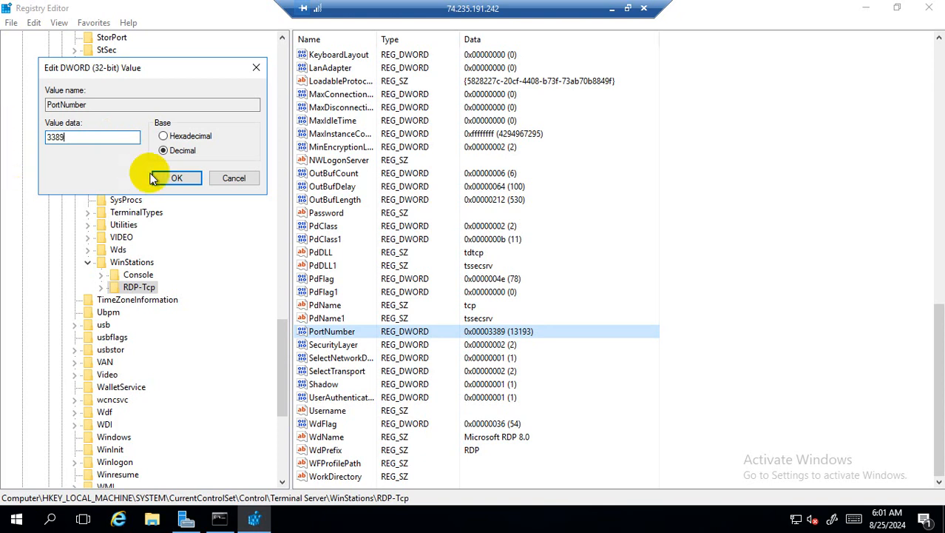
pyautogui.click(182, 178)
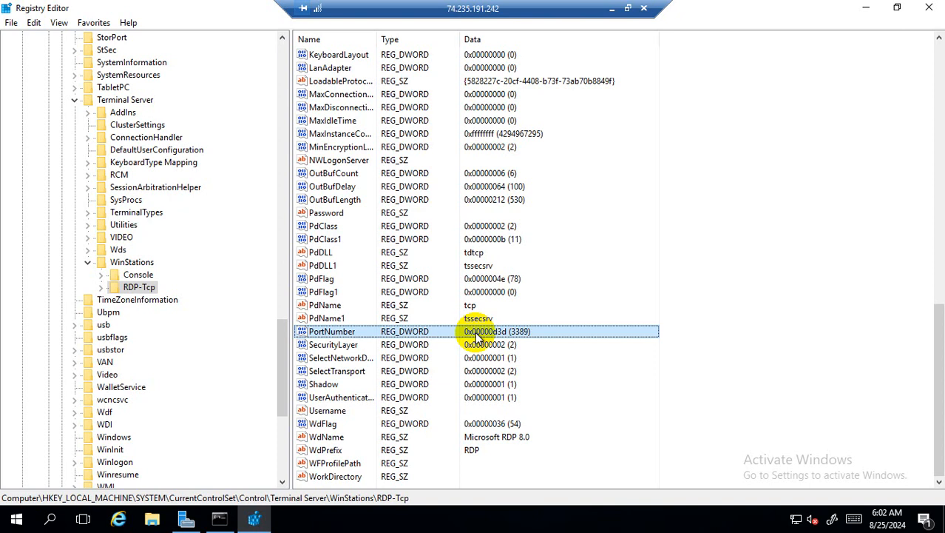
pyautogui.click(612, 8)
# - From VM01's Connect page, open the just-in-time policy, select VM01 and open its actions menu
pyautogui.click(363, 14)
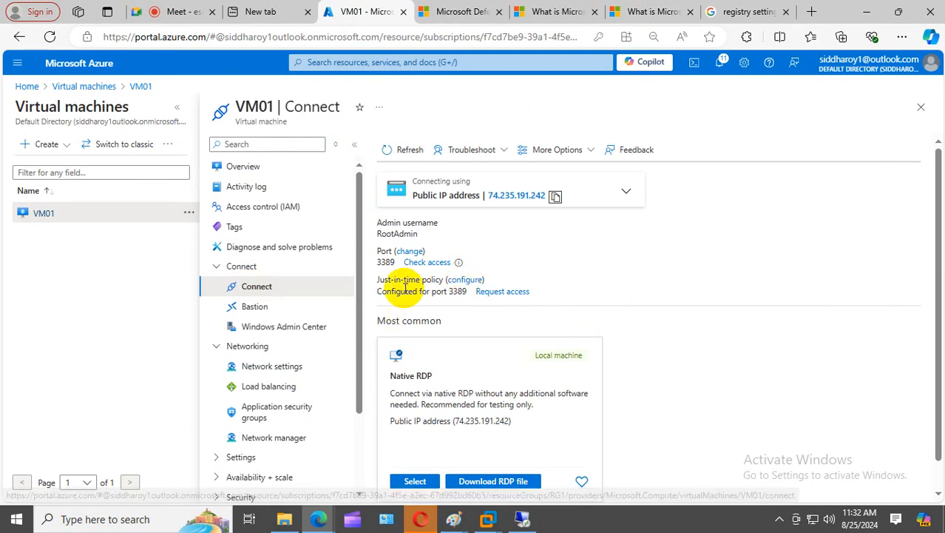
pyautogui.click(463, 287)
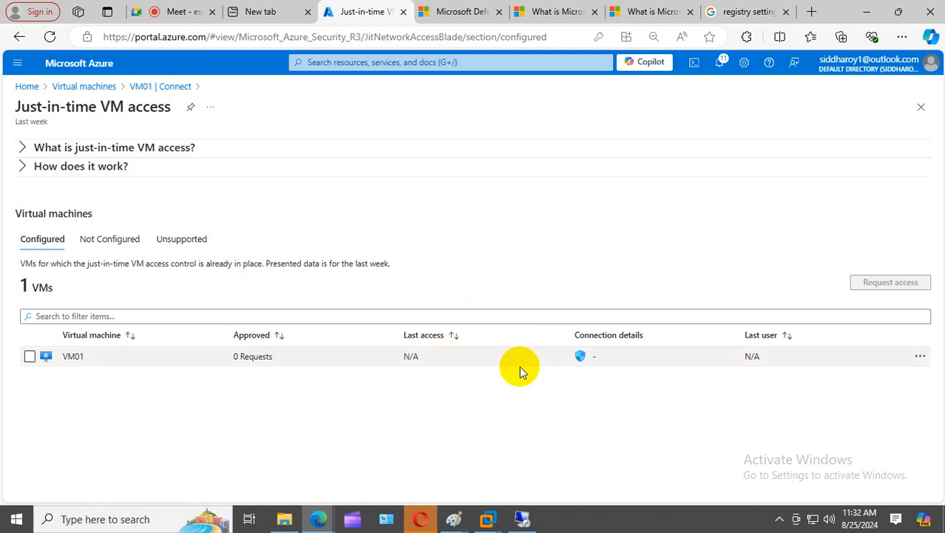
pyautogui.click(30, 356)
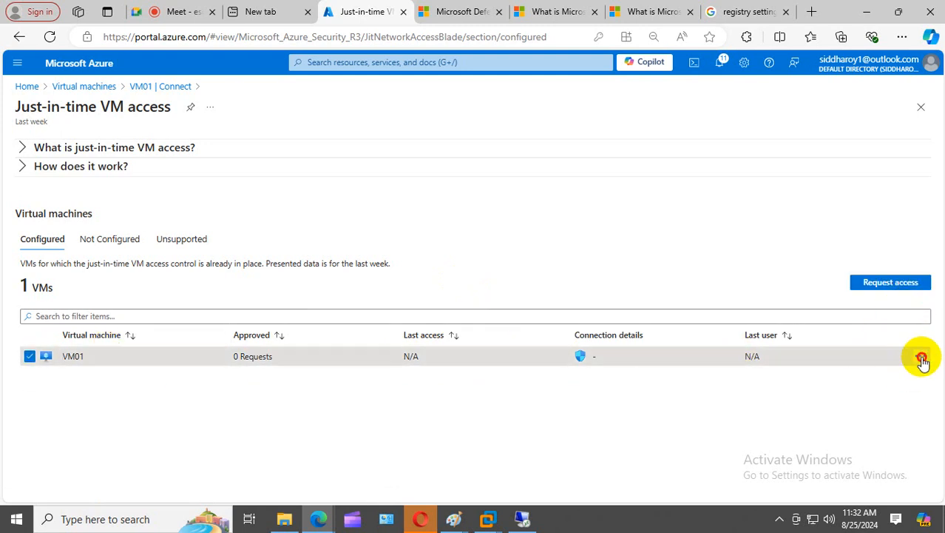
pyautogui.click(921, 358)
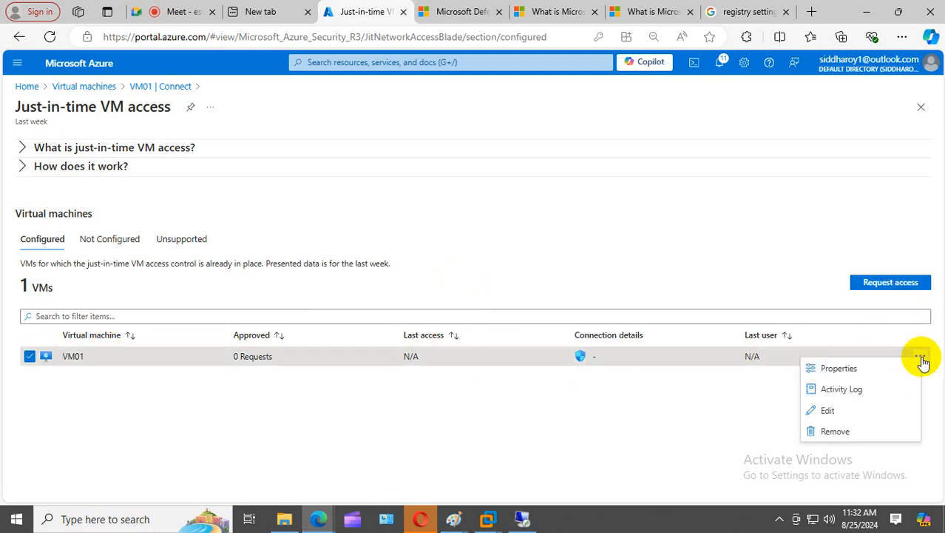
# - Start a VM01 access request with port 3389 On, source My IP, time range 1 hour
pyautogui.click(892, 283)
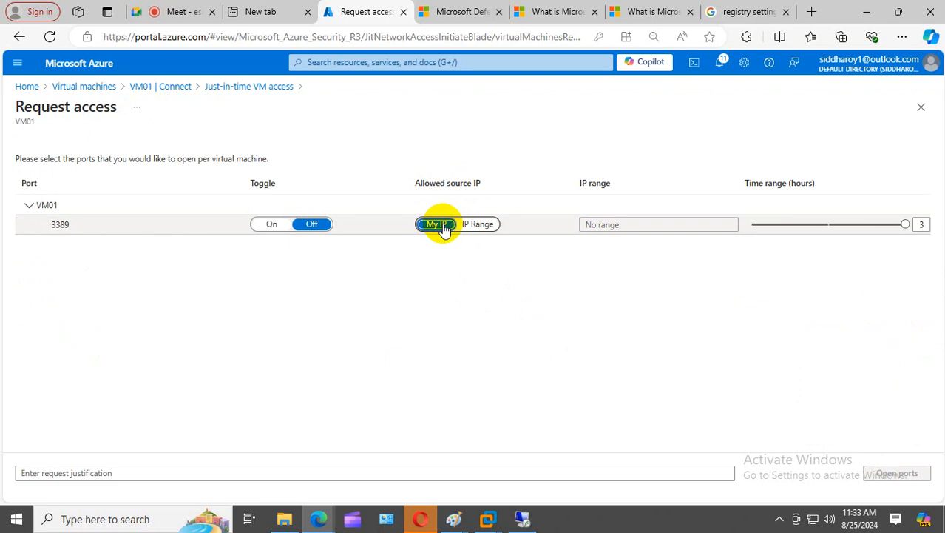
pyautogui.click(474, 225)
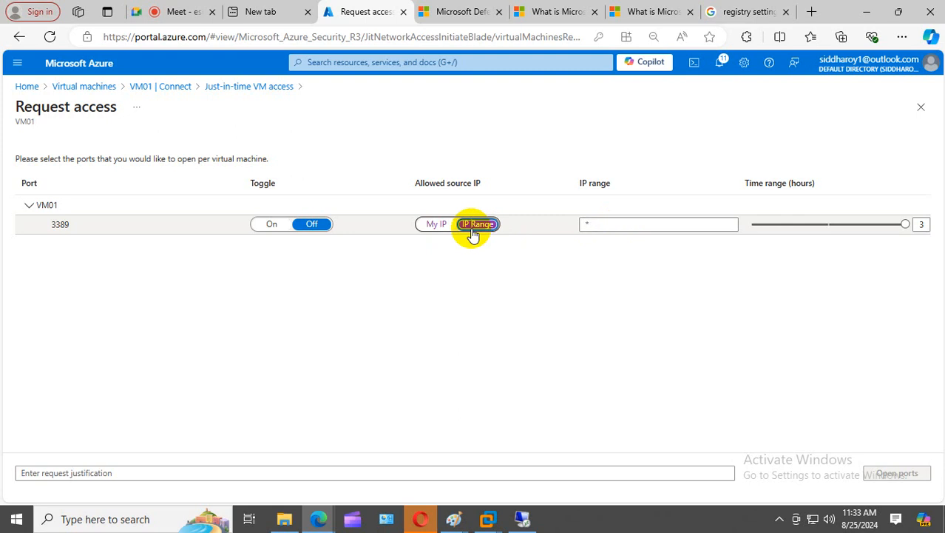
pyautogui.click(434, 224)
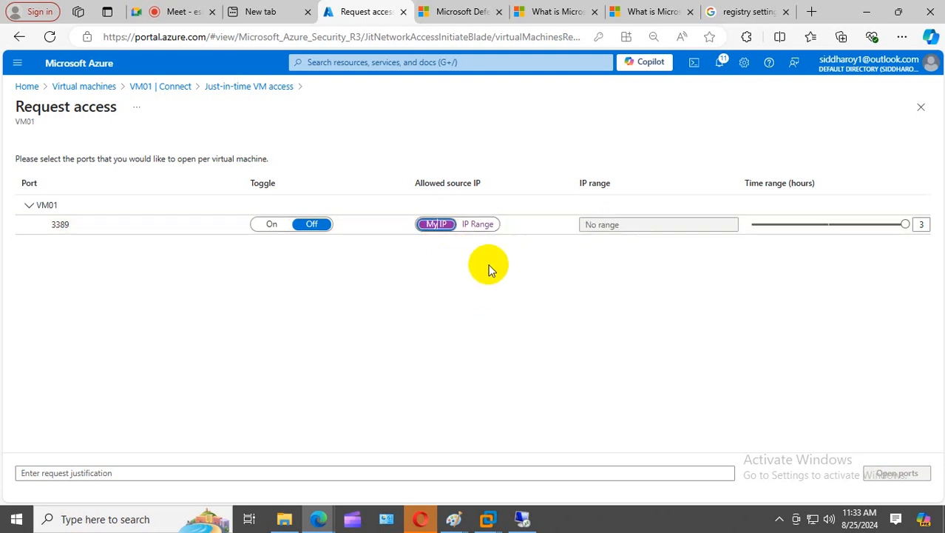
pyautogui.click(268, 225)
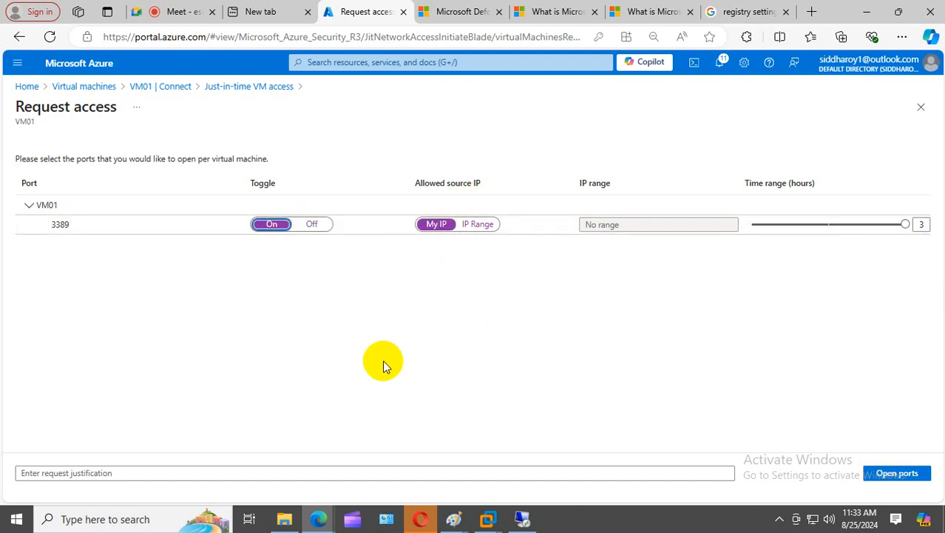
pyautogui.click(26, 206)
pyautogui.click(26, 205)
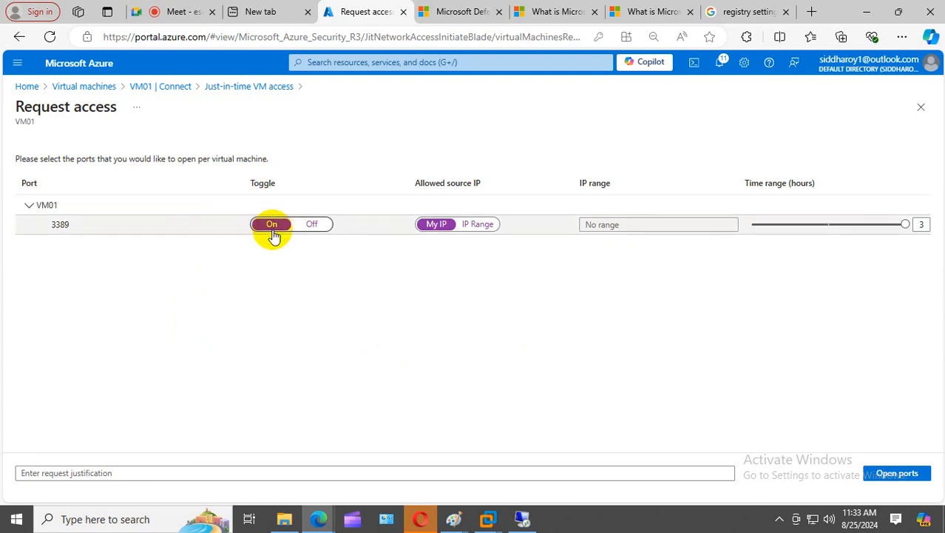
pyautogui.doubleClick(439, 227)
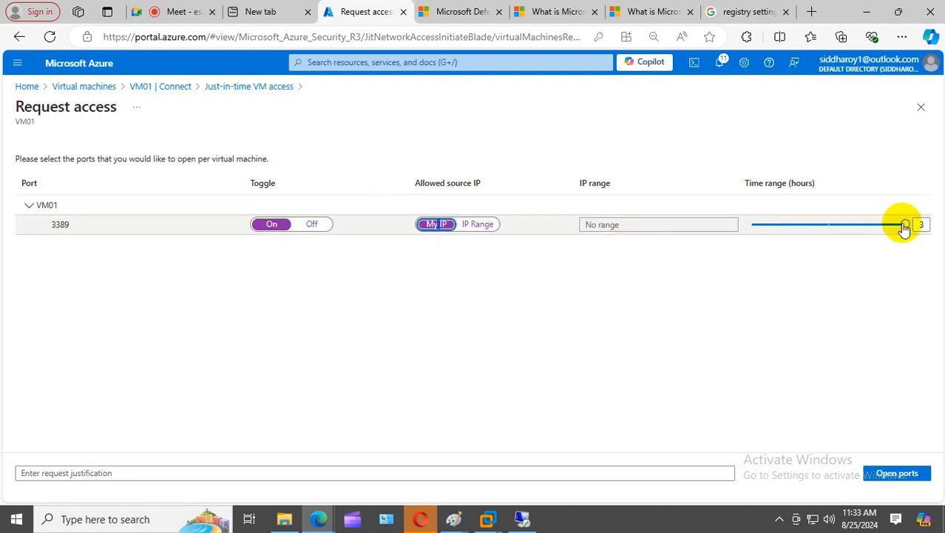
pyautogui.moveTo(905, 224); pyautogui.dragTo(766, 248)
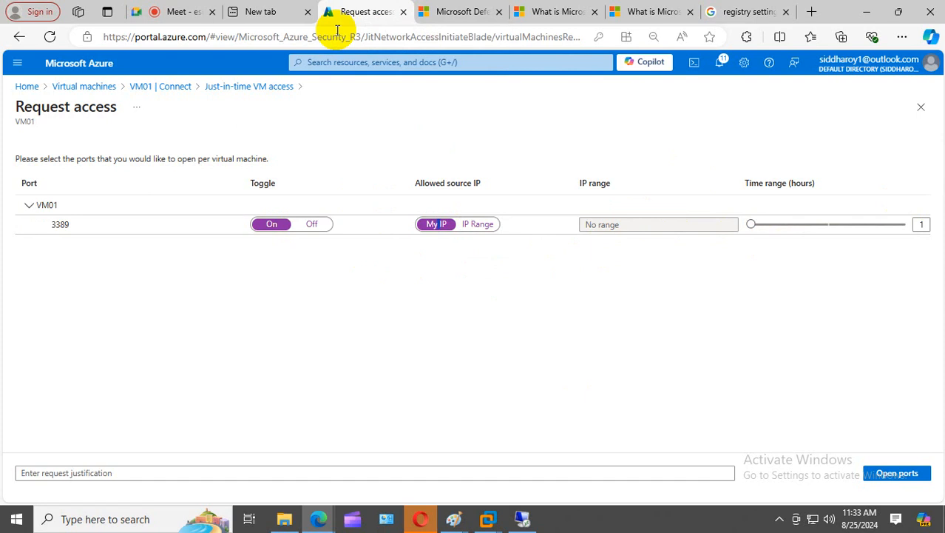
pyautogui.click(522, 518)
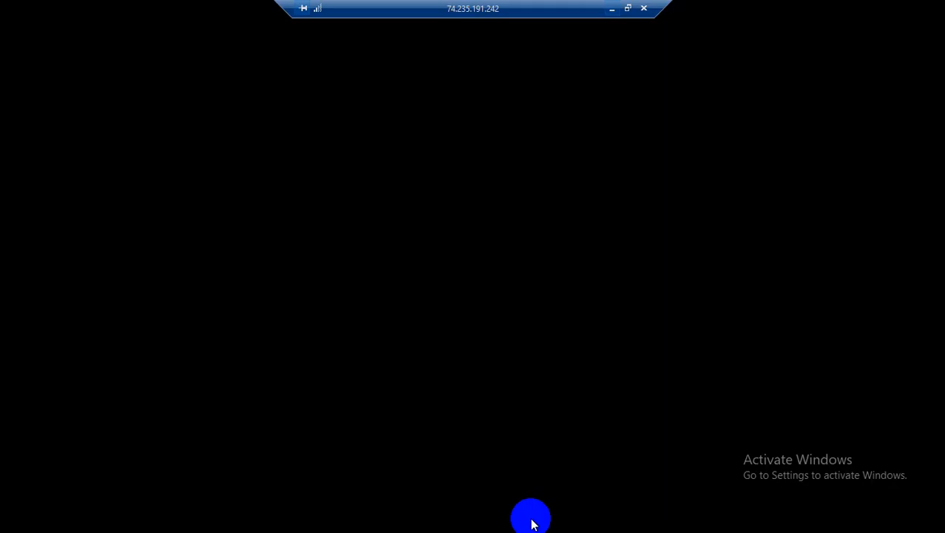
# - Confirm PortNumber still reads 3389 in the remote session, then minimize the session
pyautogui.click(513, 332)
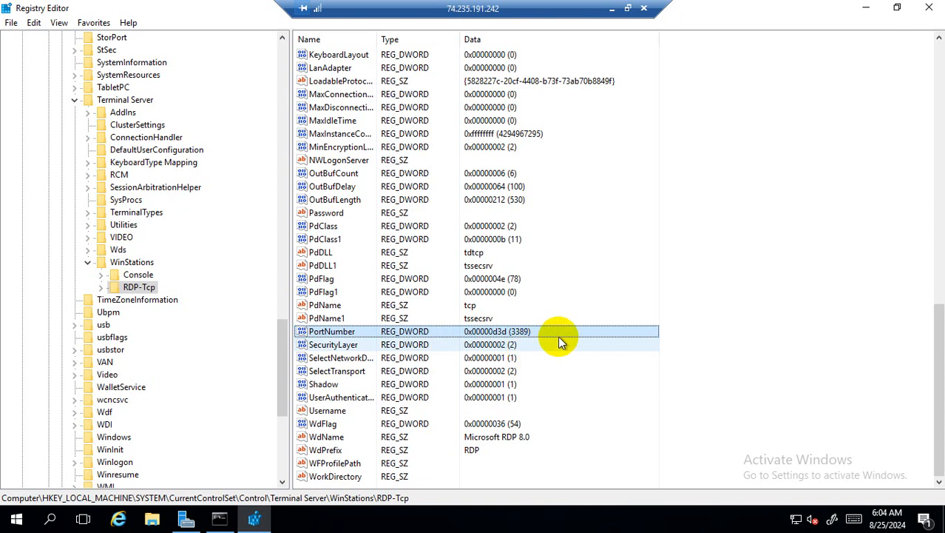
pyautogui.click(613, 10)
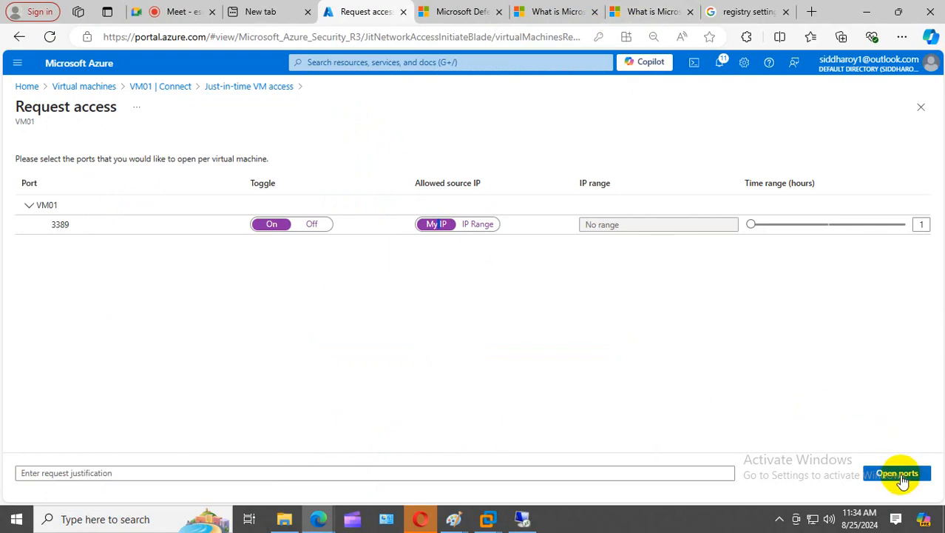
# - Close the extra reference tabs and bring up the Azure portal home page
pyautogui.click(498, 12)
pyautogui.click(499, 12)
pyautogui.click(498, 12)
pyautogui.click(498, 12)
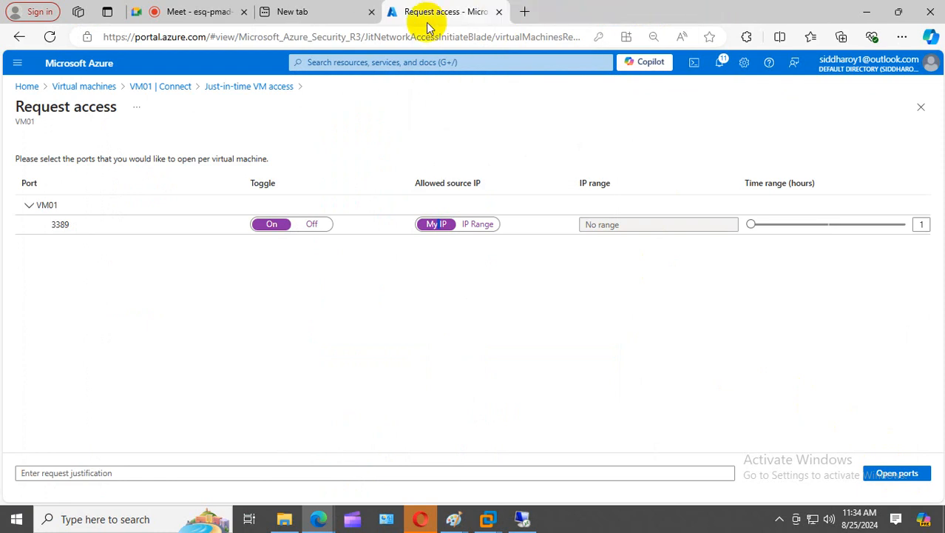
pyautogui.click(325, 11)
pyautogui.click(409, 135)
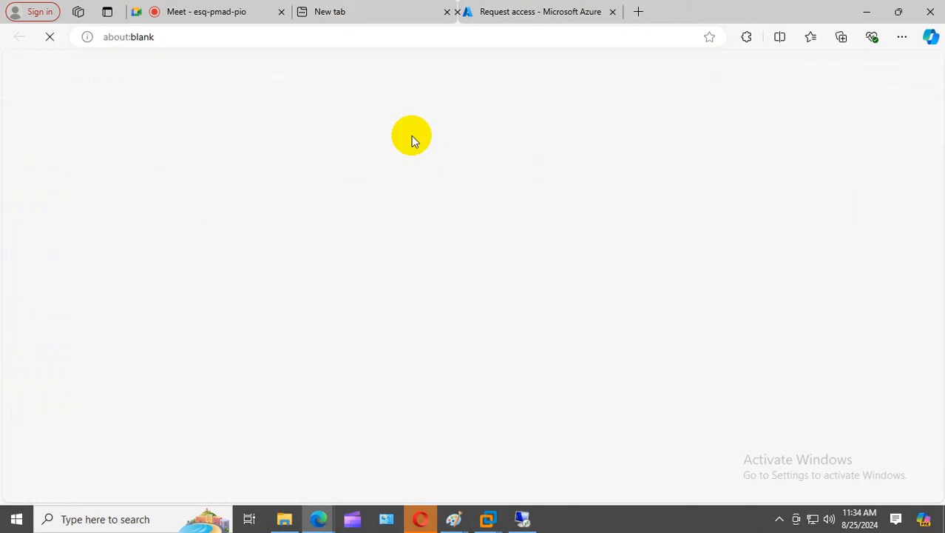
pyautogui.click(446, 12)
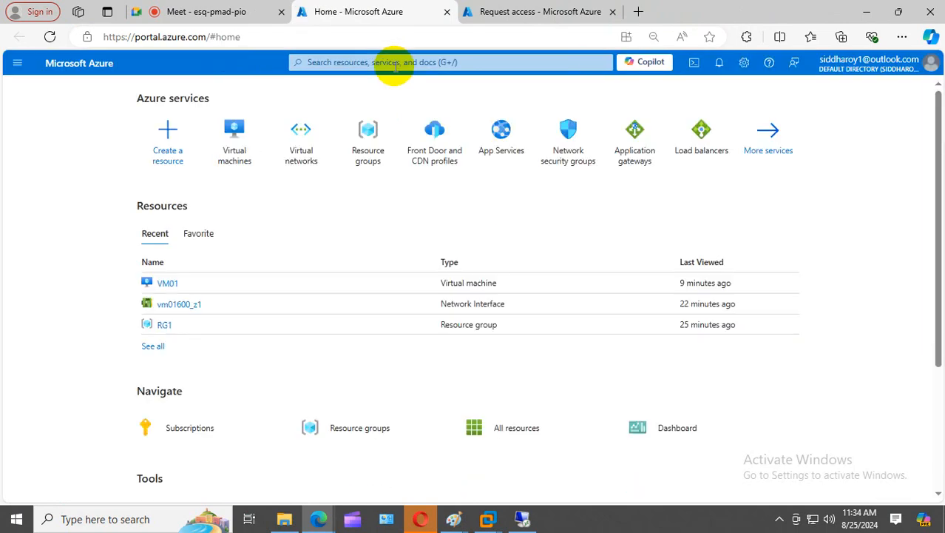
pyautogui.click(492, 11)
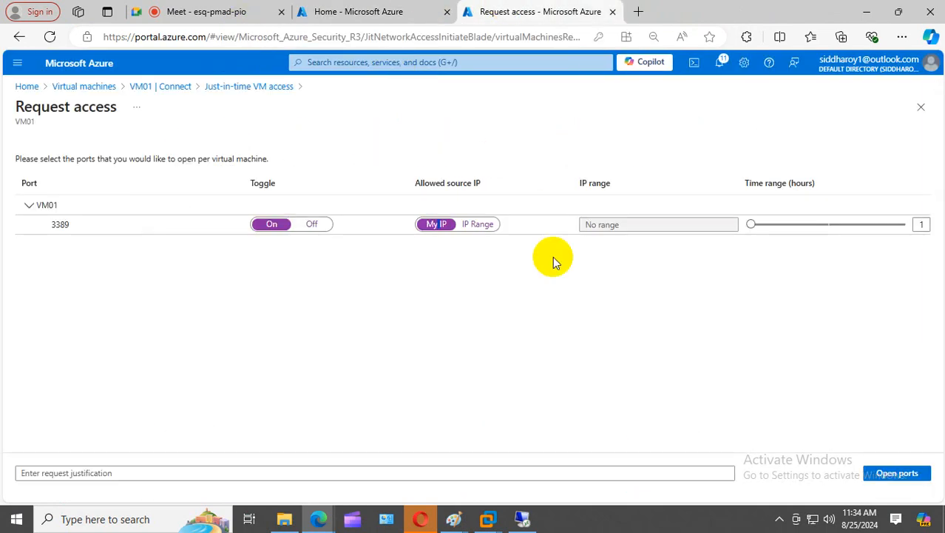
pyautogui.click(393, 12)
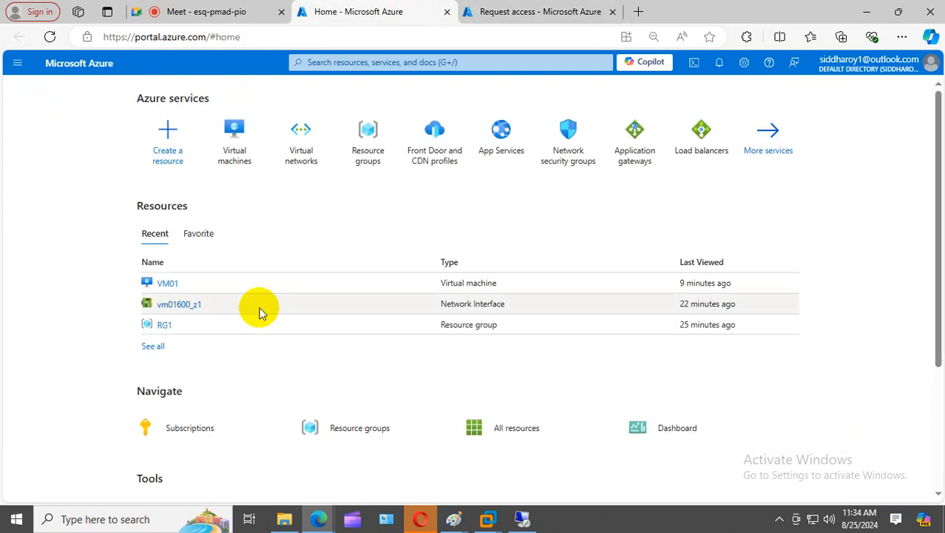
# - Review VM01's inbound rules in Network settings, then show the Connect options from Overview
pyautogui.click(162, 286)
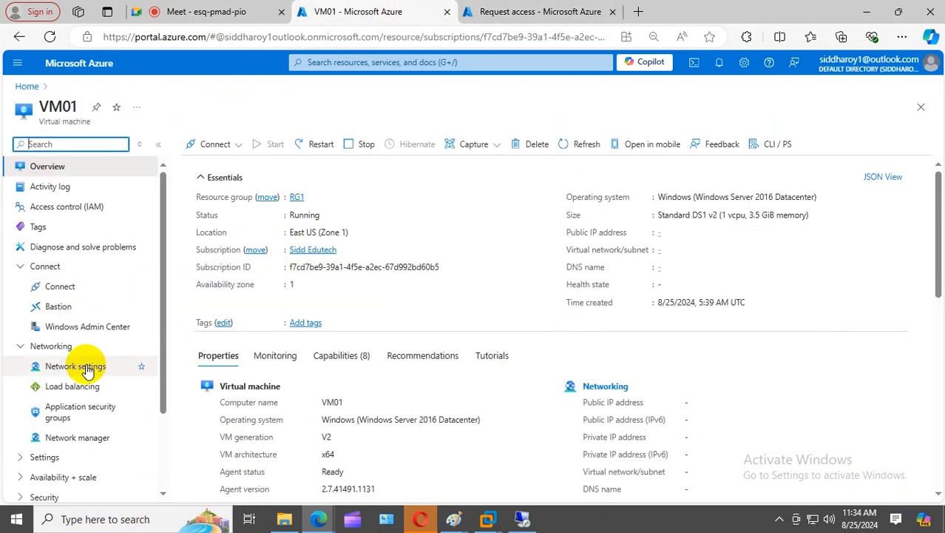
pyautogui.click(78, 365)
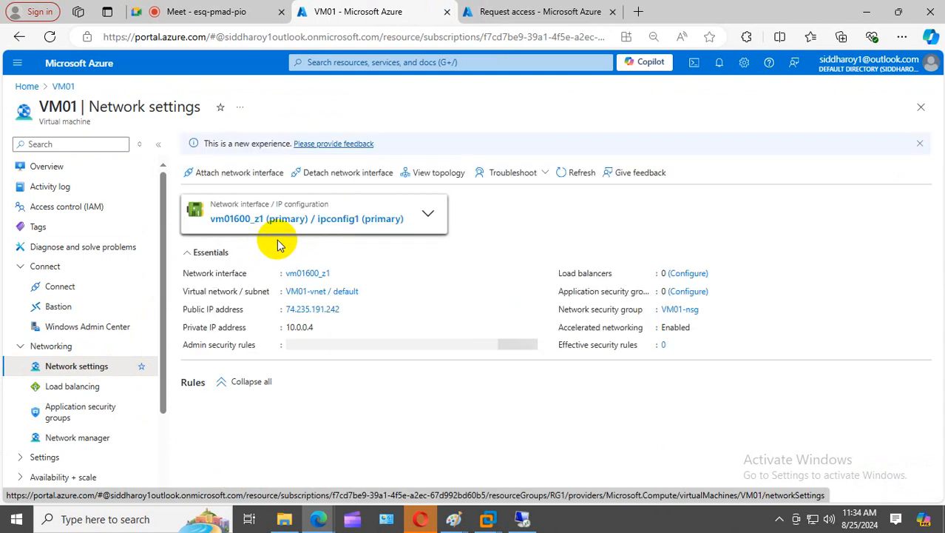
pyautogui.scroll(-3, 201, 339)
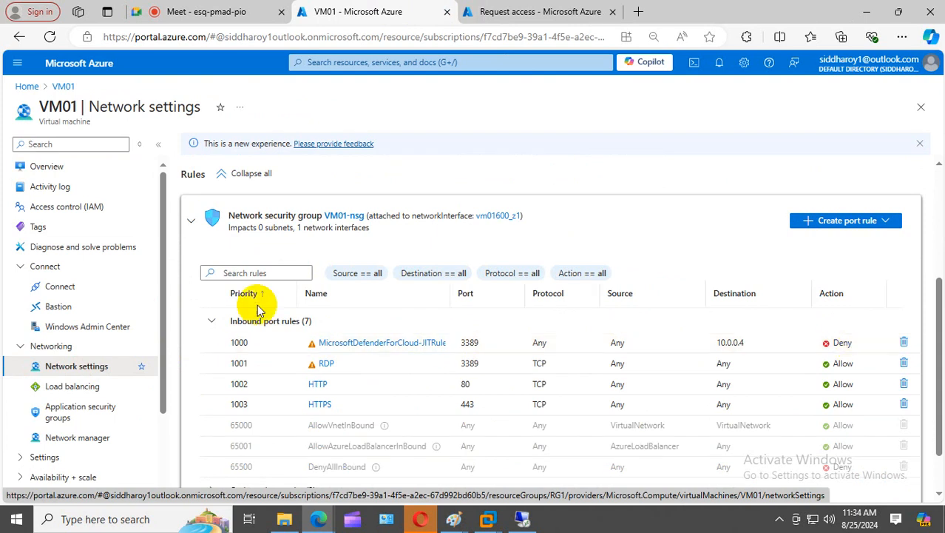
pyautogui.scroll(3, 255, 289)
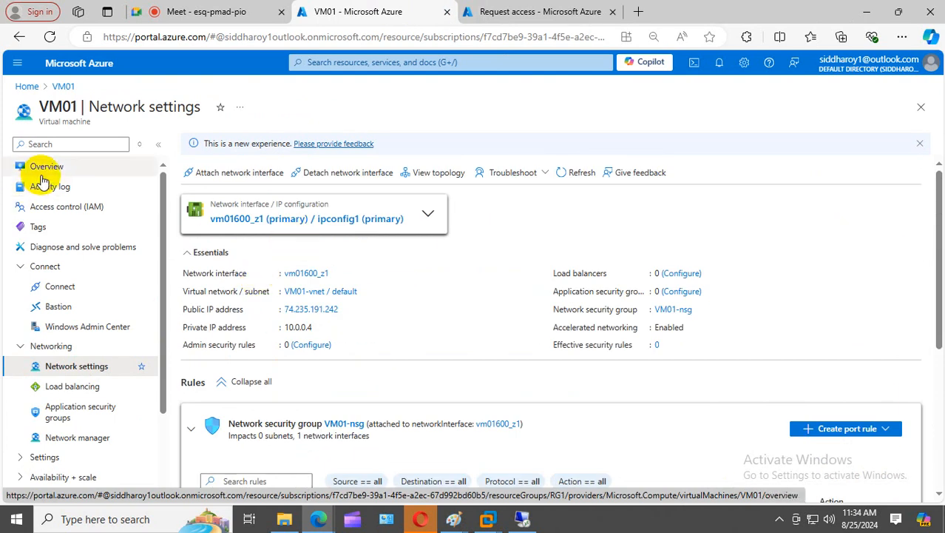
pyautogui.click(41, 168)
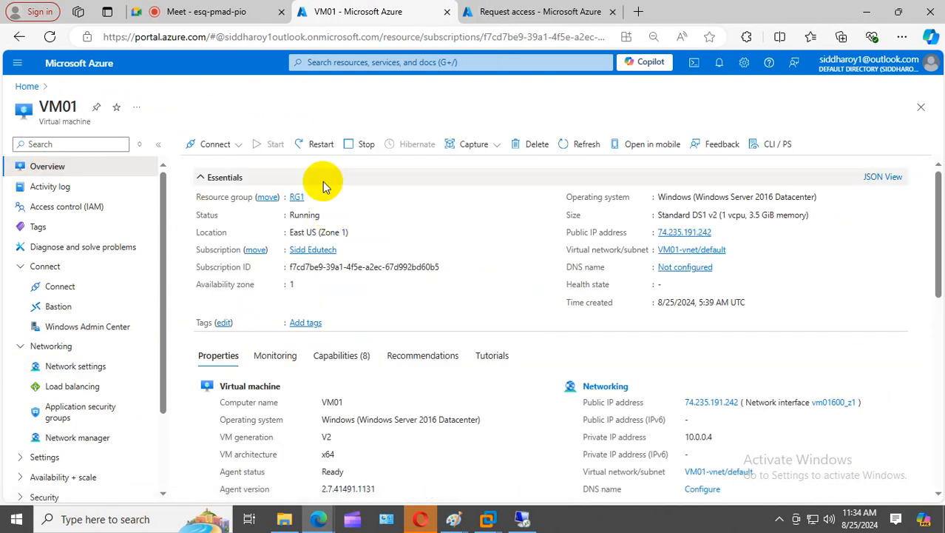
pyautogui.click(223, 146)
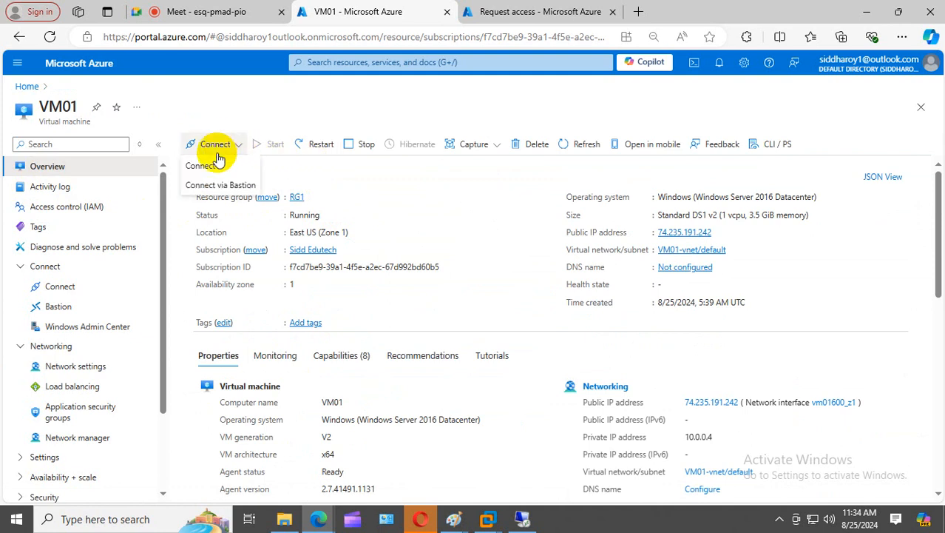
# - Copy VM01's public IP, attempt an mstsc connection to it, and close it after it fails
pyautogui.click(210, 166)
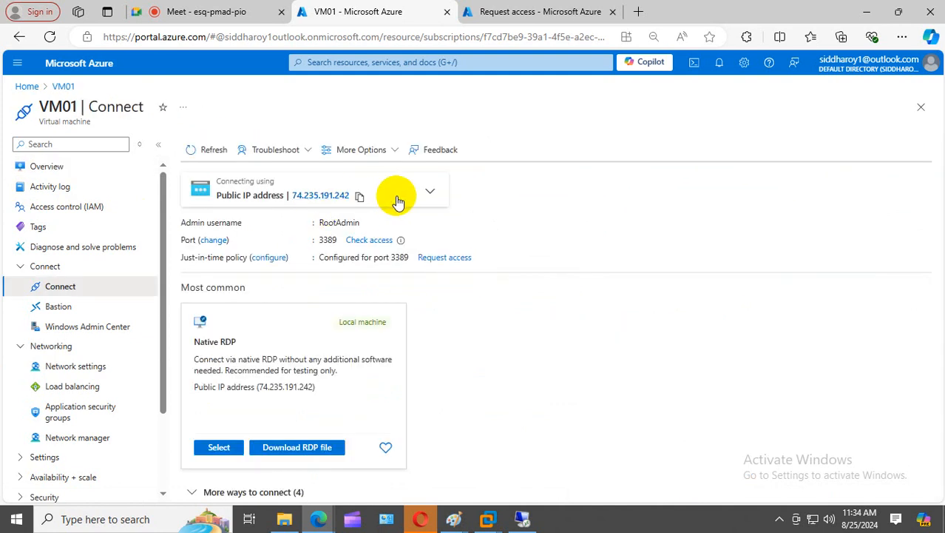
pyautogui.click(359, 197)
pyautogui.rightClick(25, 527)
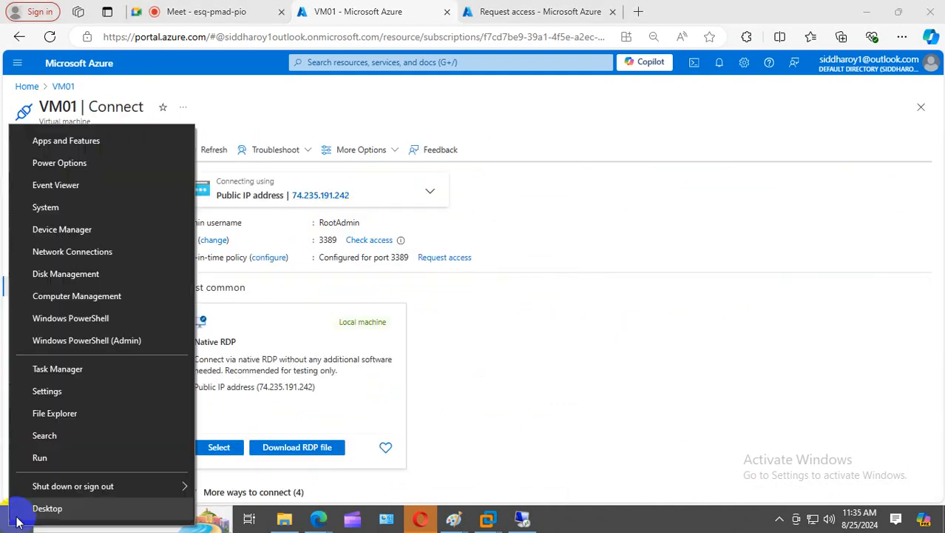
pyautogui.click(74, 454)
pyautogui.press('Return')
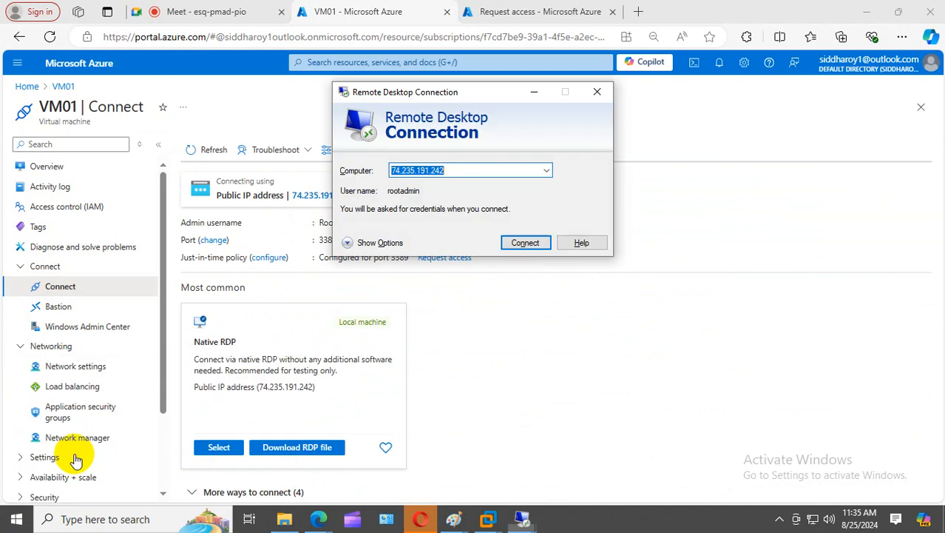
pyautogui.hotkey('ctrl', 'v')
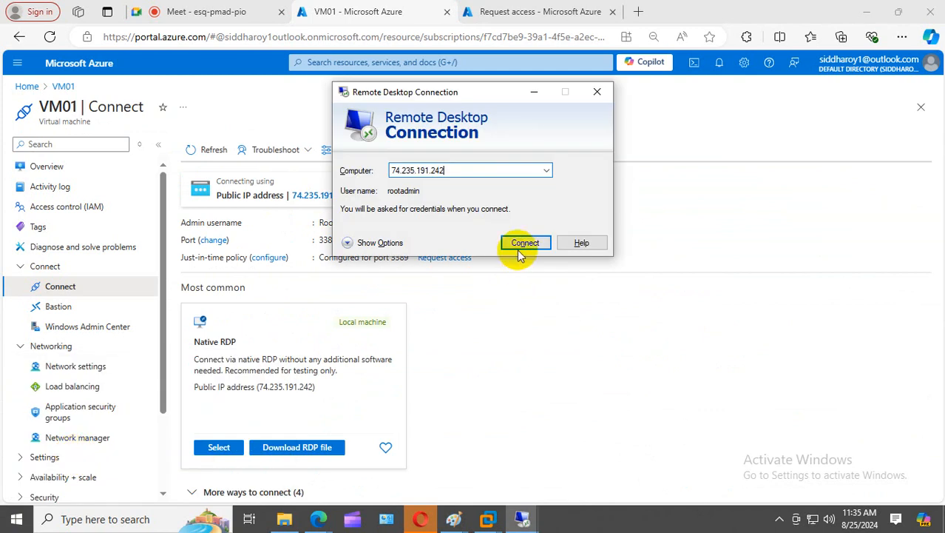
pyautogui.click(525, 243)
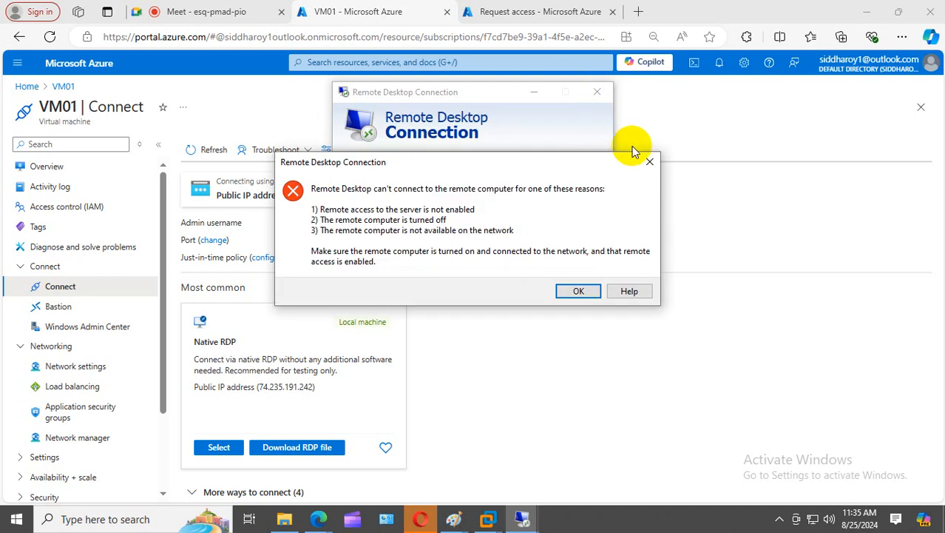
pyautogui.click(649, 161)
pyautogui.click(597, 93)
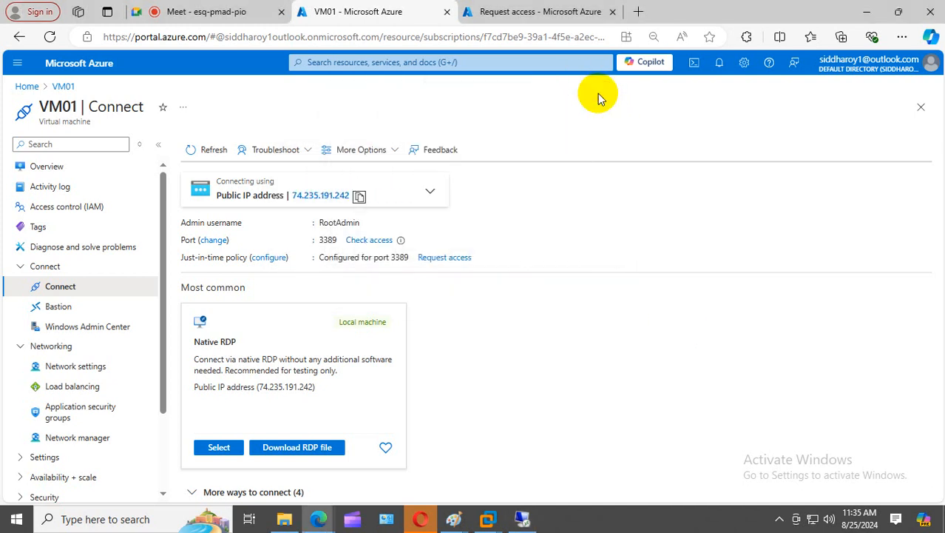
pyautogui.click(538, 12)
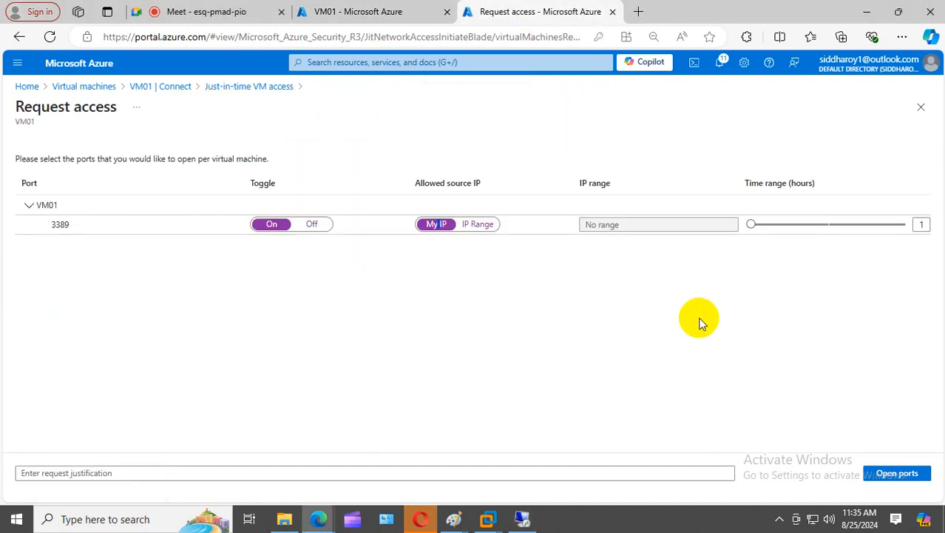
# - Submit the Open ports request for port 3389 from My IP for 1 hour
pyautogui.click(892, 474)
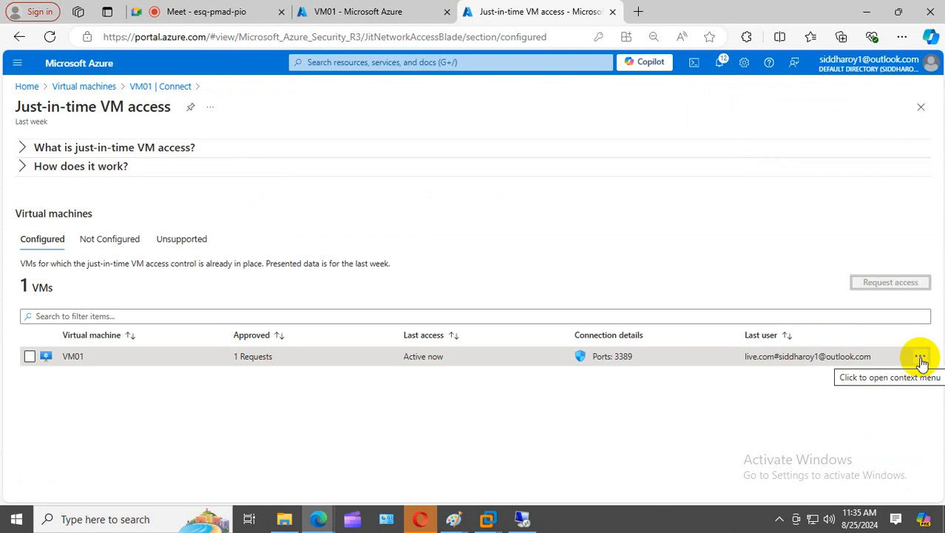
# - Edit VM01's JIT port 3389 rule to a 1-hour maximum request time and save
pyautogui.click(920, 358)
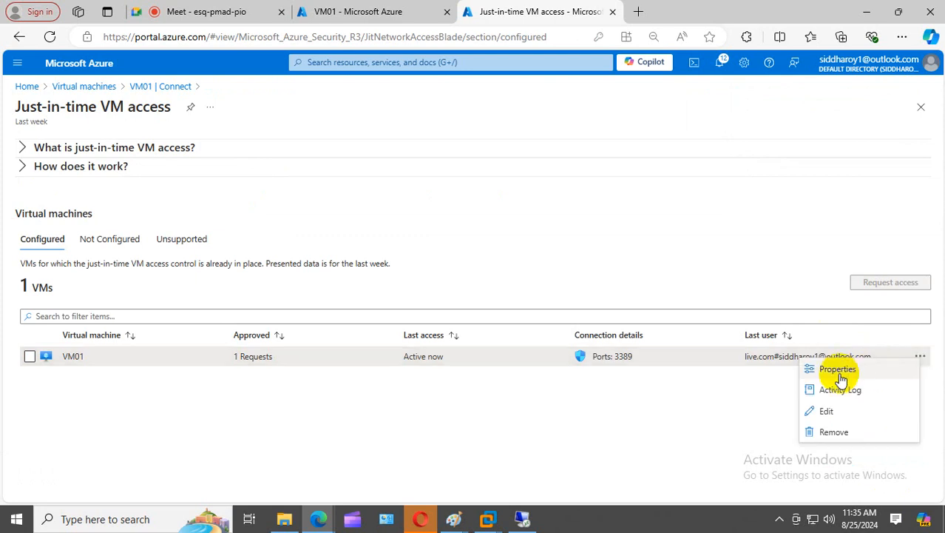
pyautogui.click(832, 412)
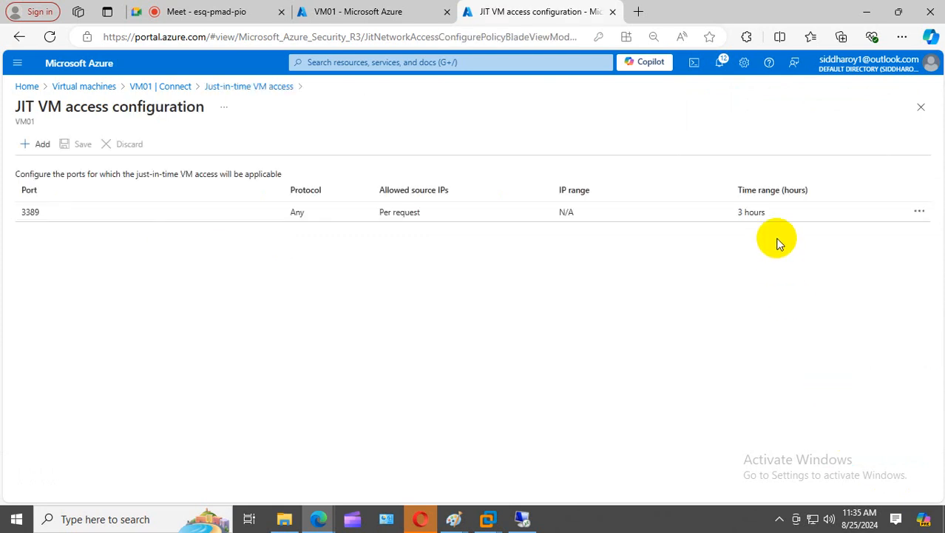
pyautogui.click(919, 212)
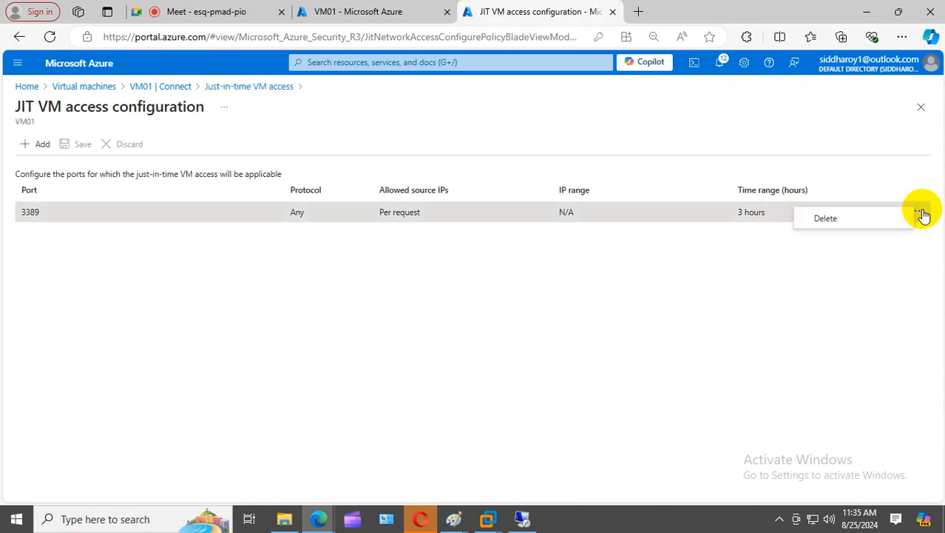
pyautogui.click(735, 221)
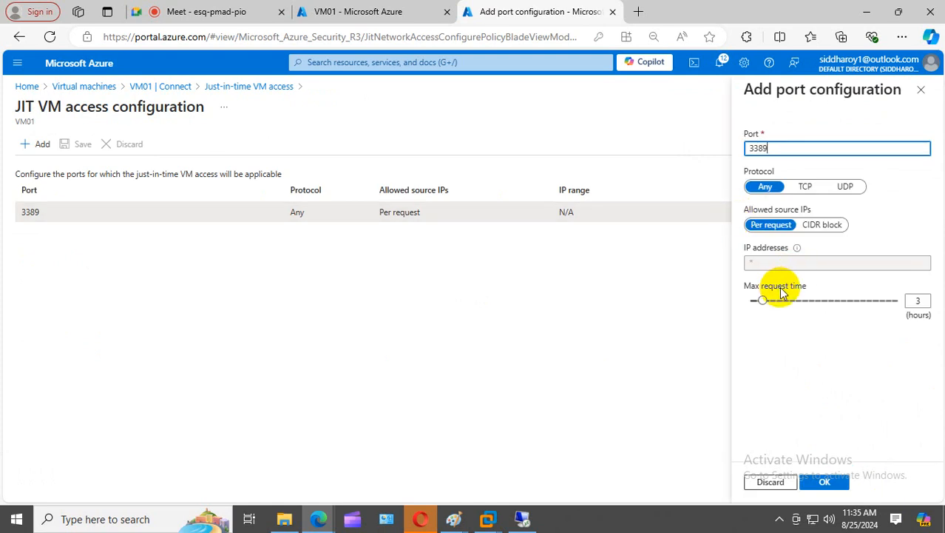
pyautogui.moveTo(764, 301); pyautogui.dragTo(700, 304)
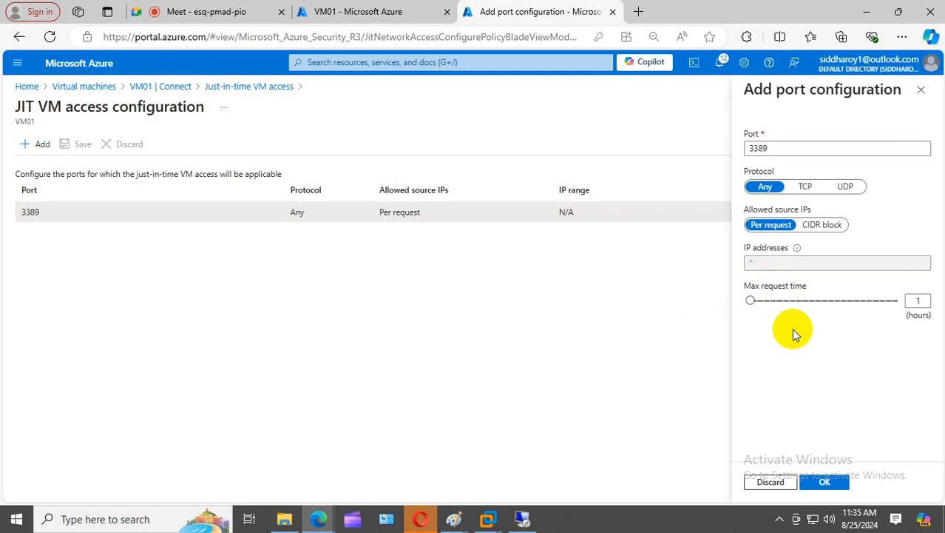
pyautogui.click(826, 481)
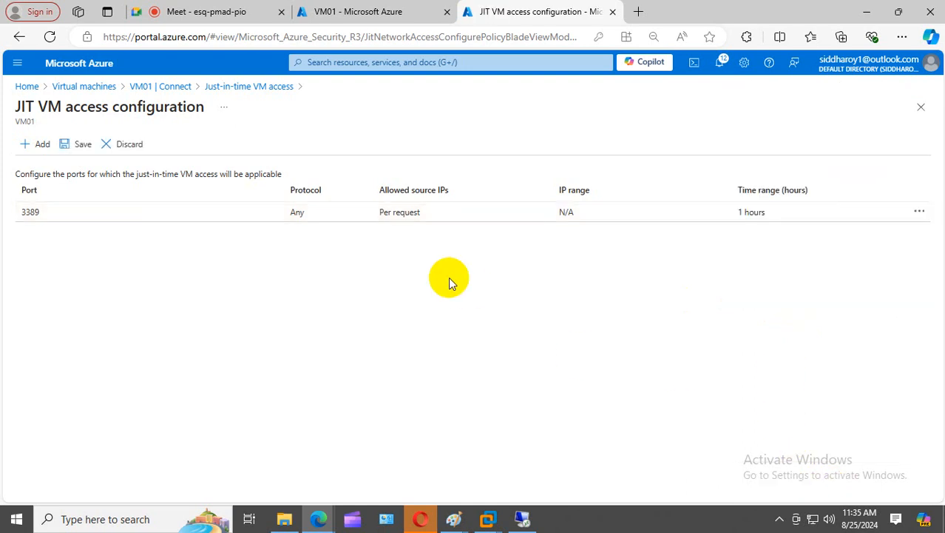
pyautogui.click(80, 144)
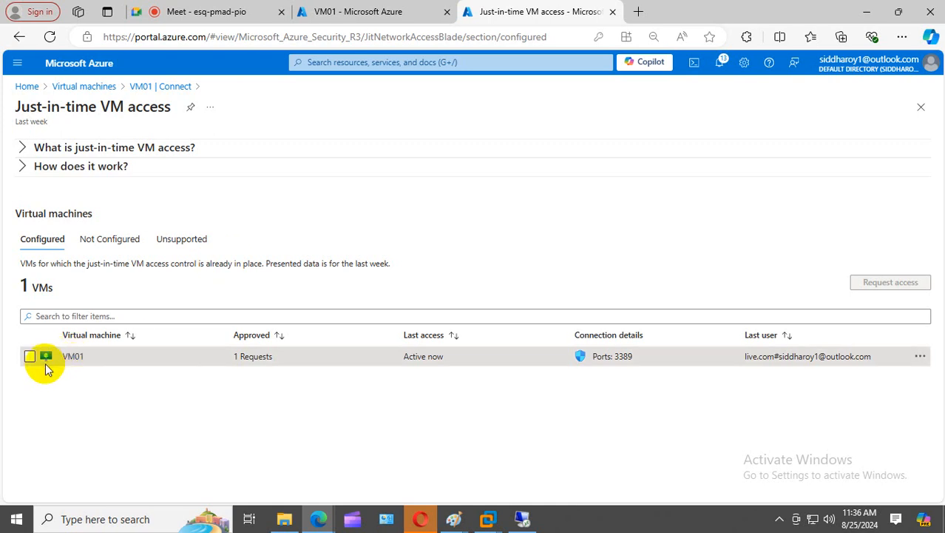
# - Refresh VM01's network settings and widen the Name column to read the new JIT inbound rules
pyautogui.click(355, 12)
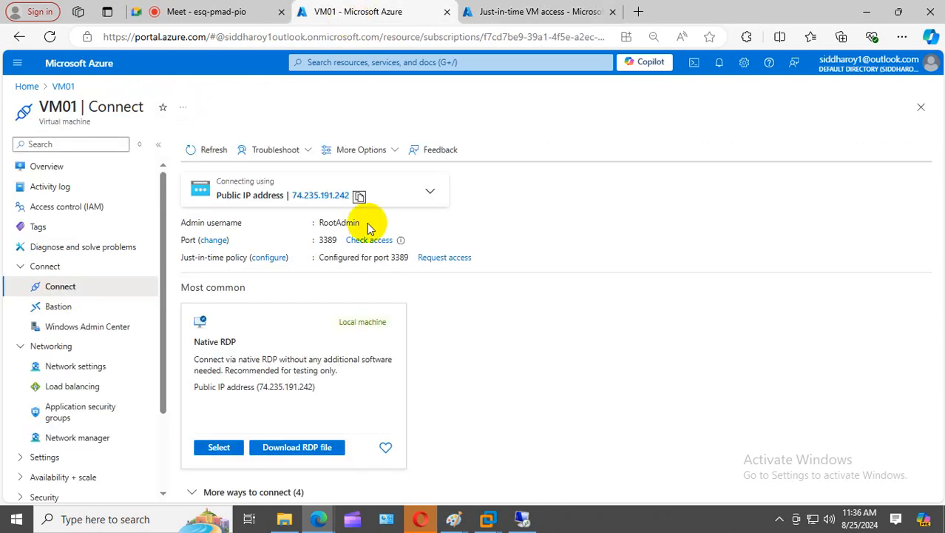
pyautogui.click(66, 366)
pyautogui.scroll(-3, 543, 401)
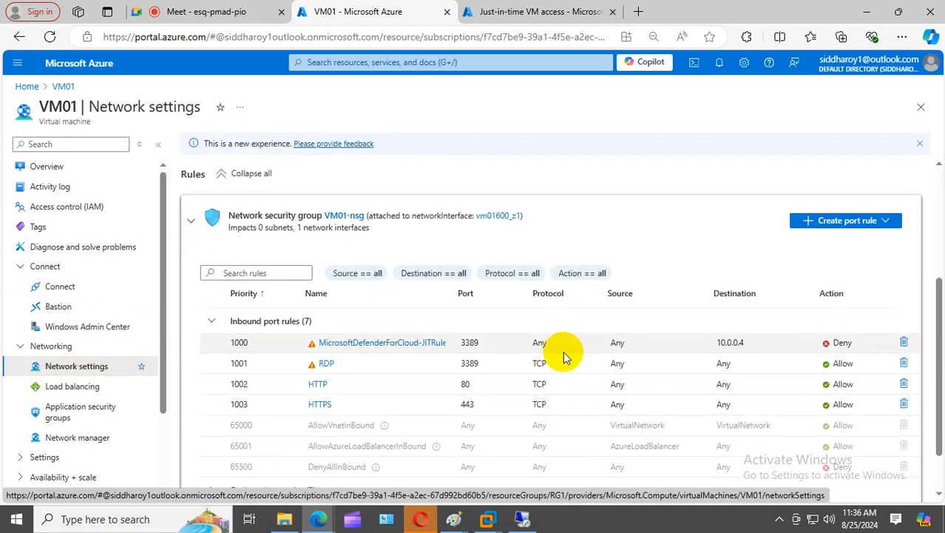
pyautogui.scroll(3, 490, 336)
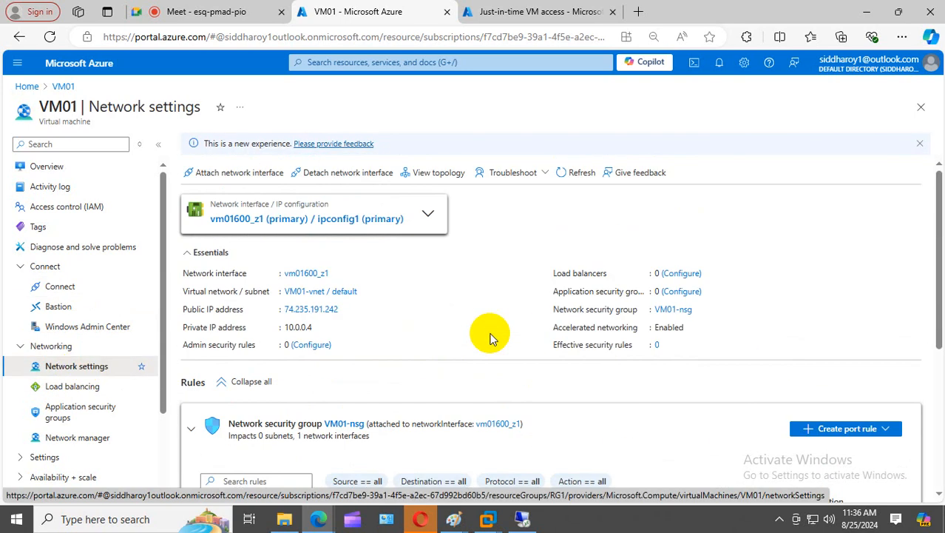
pyautogui.click(582, 173)
pyautogui.scroll(-2, 585, 296)
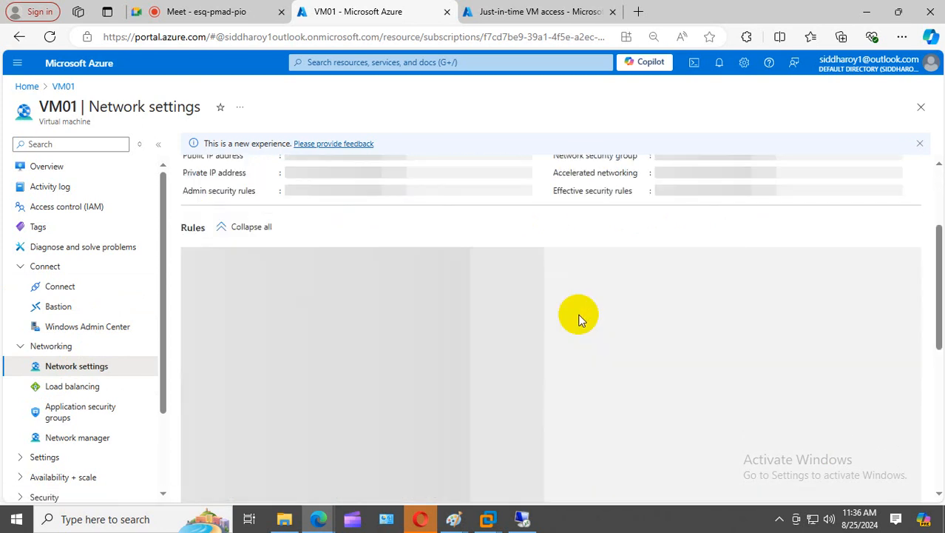
pyautogui.scroll(-3, 579, 318)
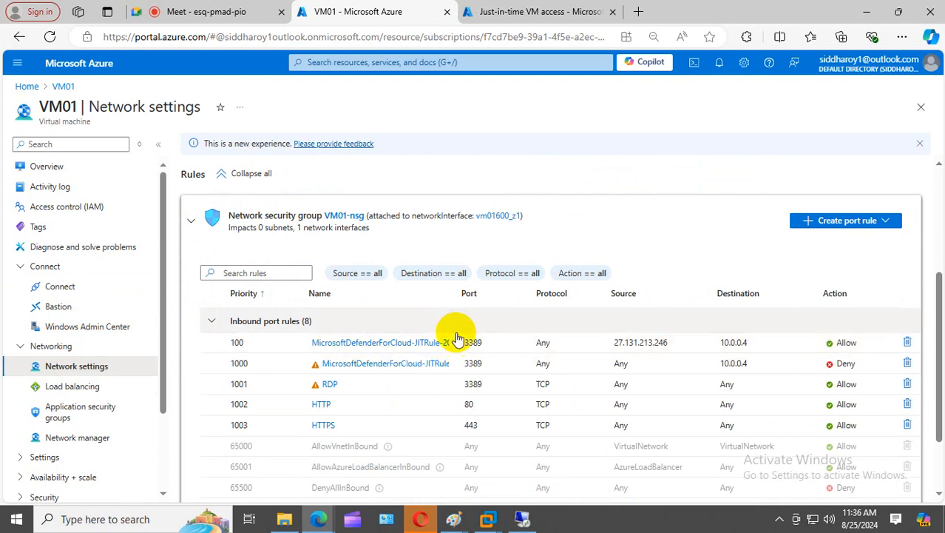
pyautogui.moveTo(450, 288); pyautogui.dragTo(696, 285)
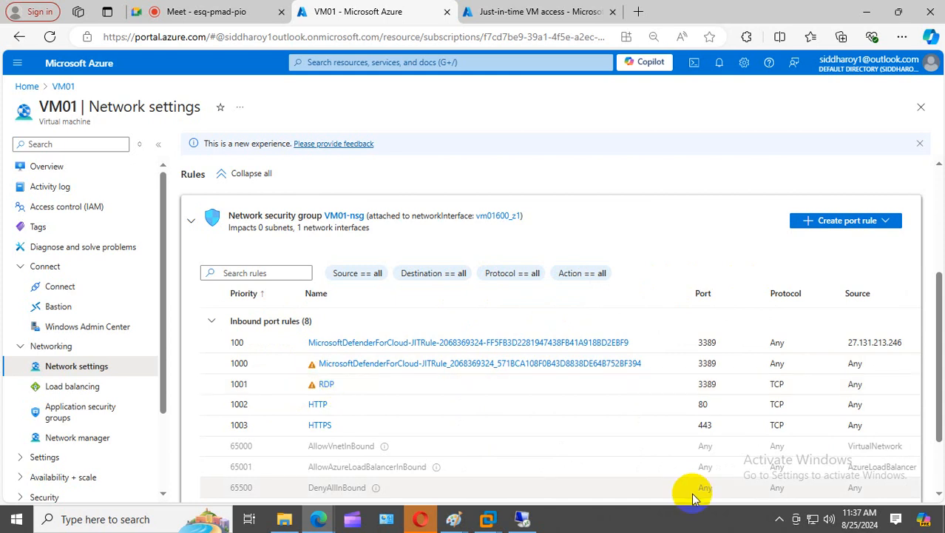
# - Check the JIT access status, then open VM01's Connect page from Overview
pyautogui.click(522, 9)
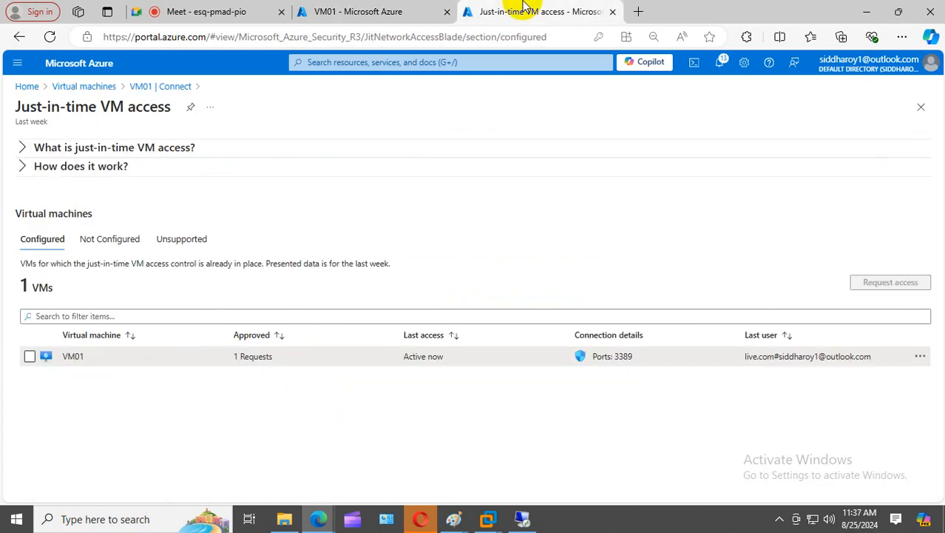
pyautogui.click(370, 11)
pyautogui.scroll(3, 177, 255)
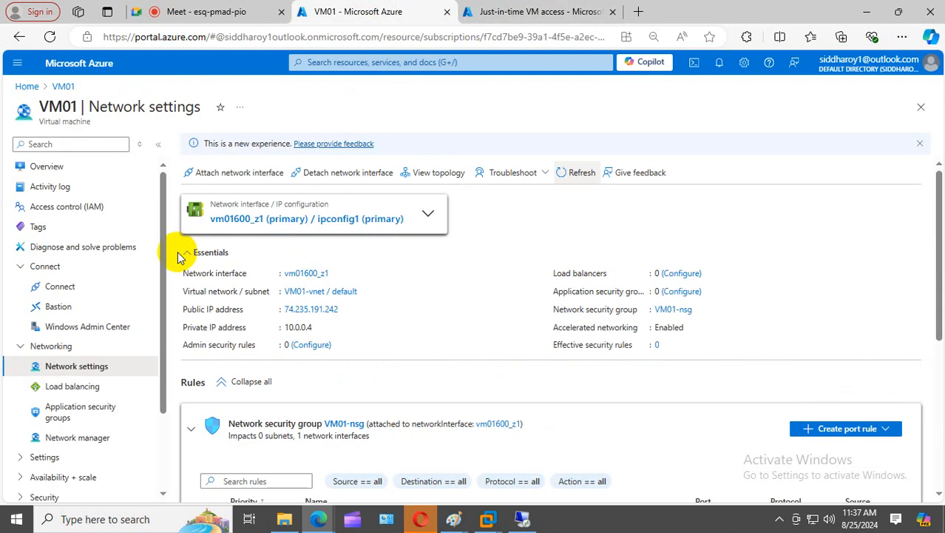
pyautogui.click(78, 168)
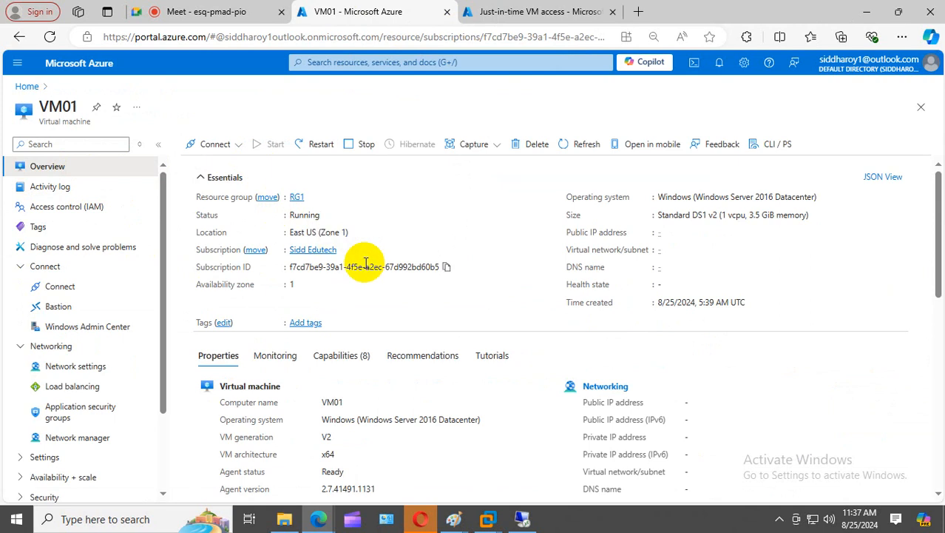
pyautogui.click(221, 145)
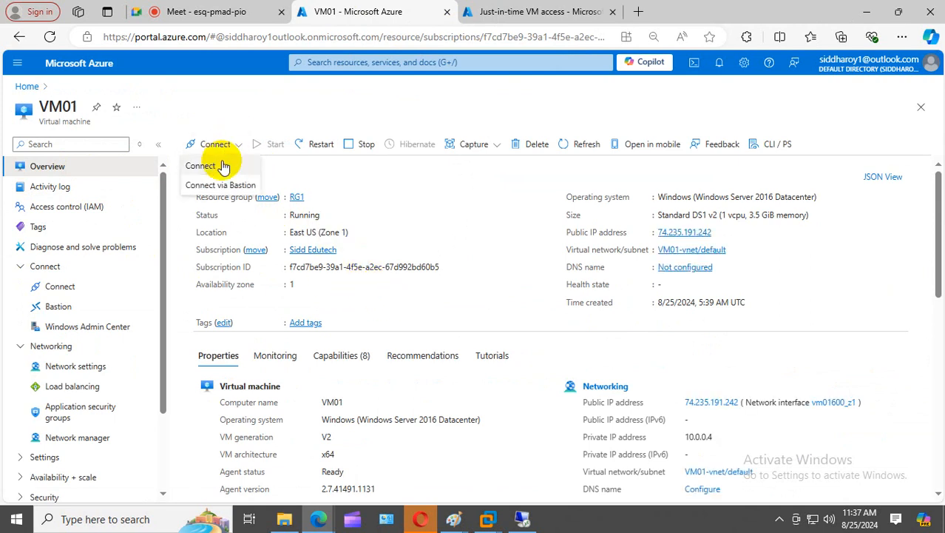
pyautogui.click(220, 162)
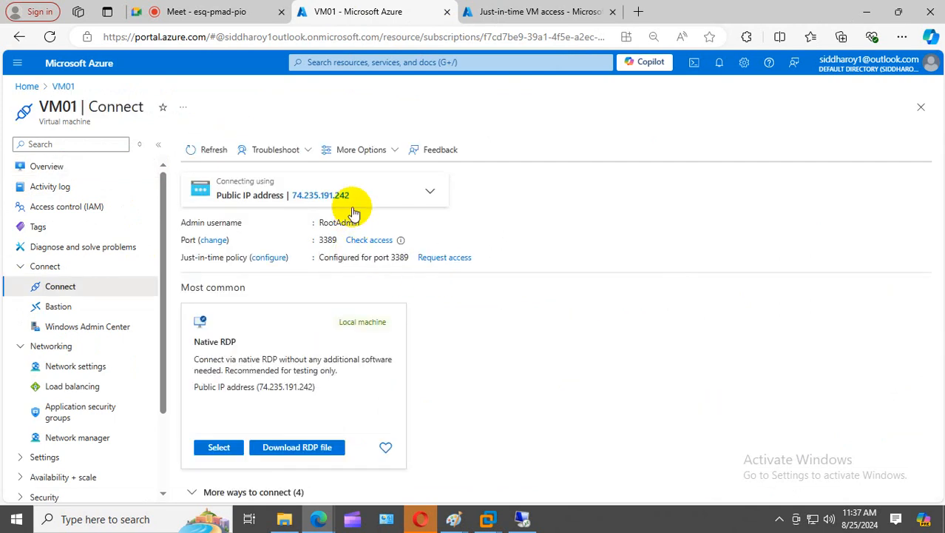
# - Launch mstsc to 74.235.191.242, sign in with the admin password on retry, and accept the certificate
pyautogui.rightClick(30, 522)
pyautogui.click(70, 453)
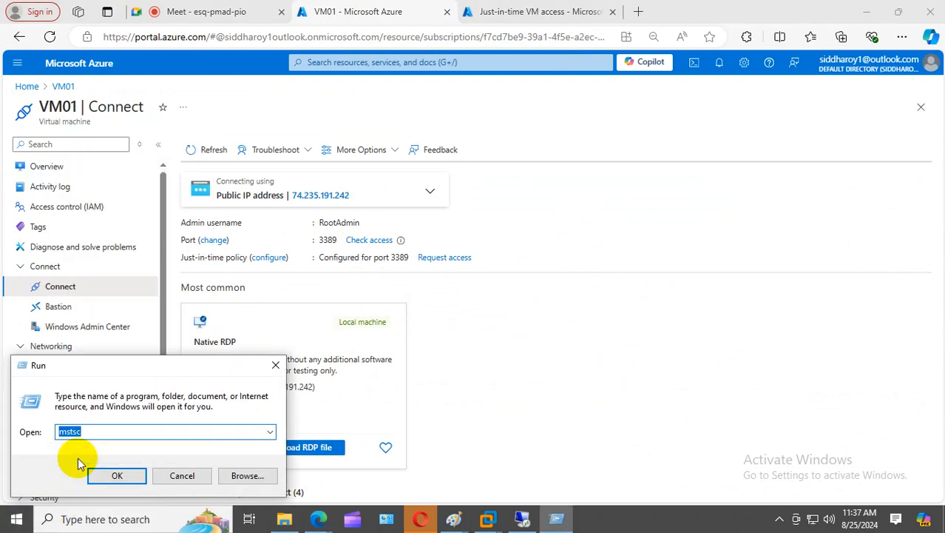
pyautogui.press('Return')
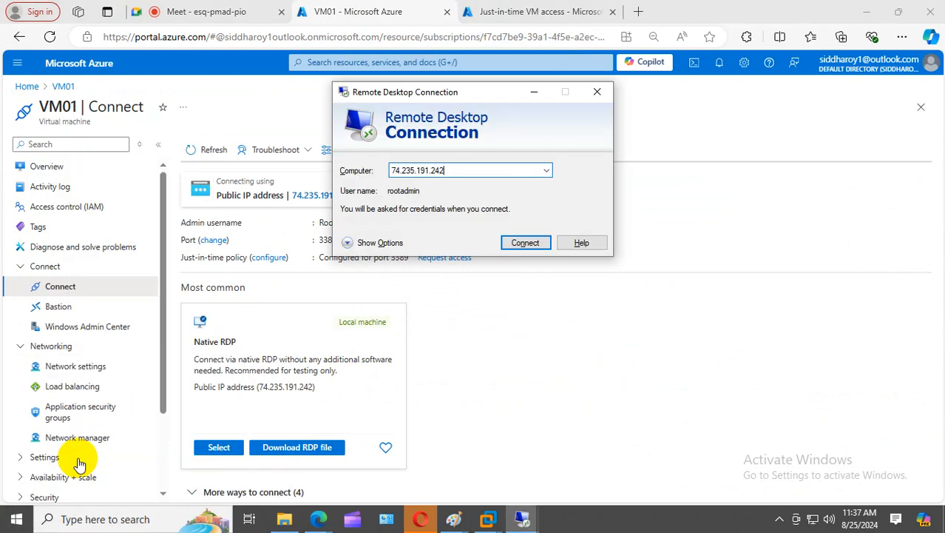
pyautogui.click(525, 243)
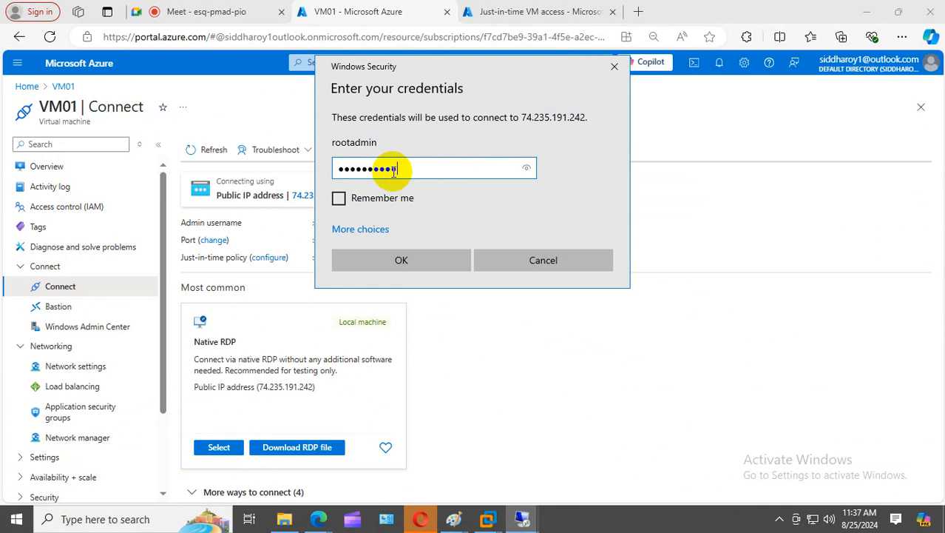
pyautogui.press('Return')
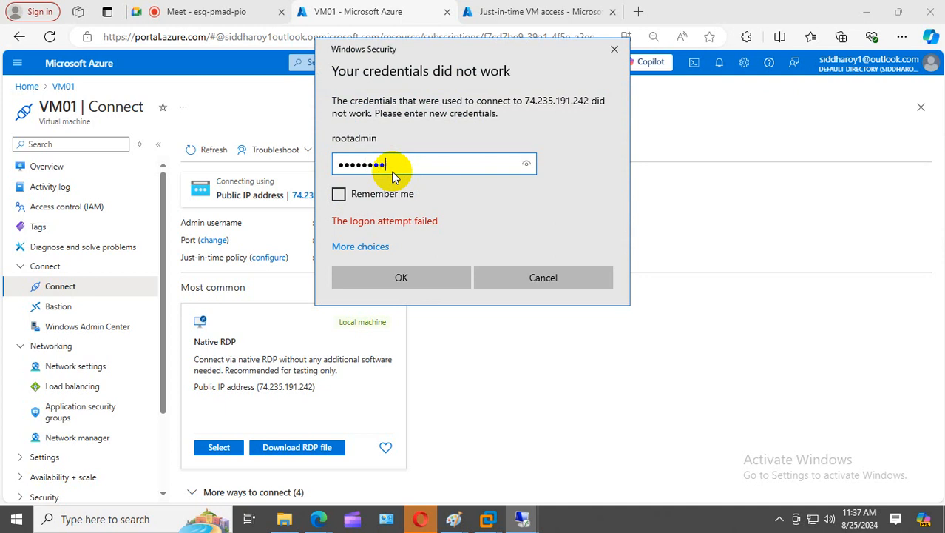
pyautogui.press('Return')
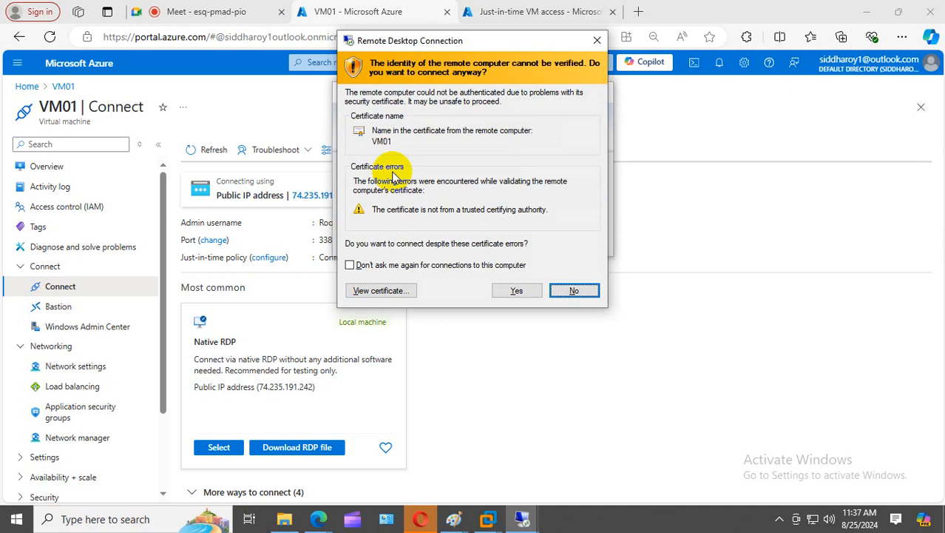
pyautogui.click(516, 290)
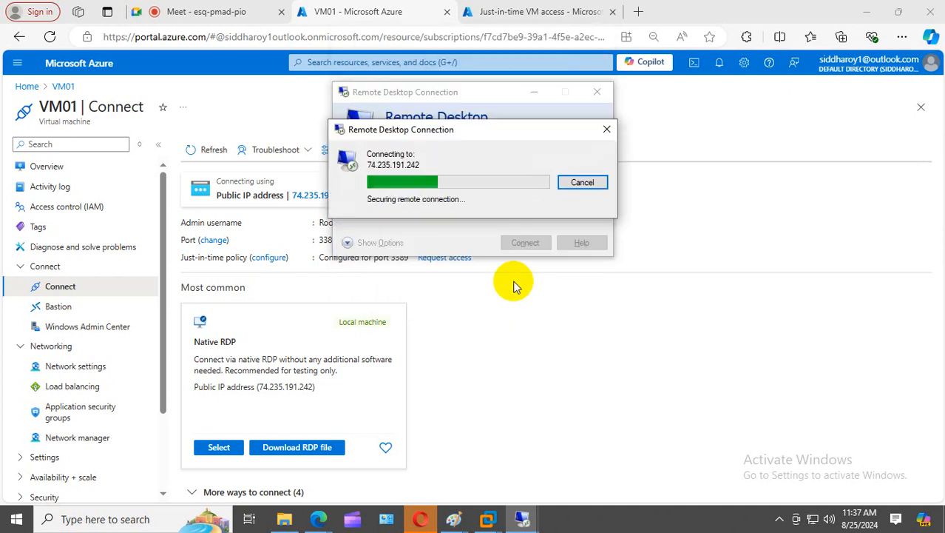
pyautogui.click(221, 11)
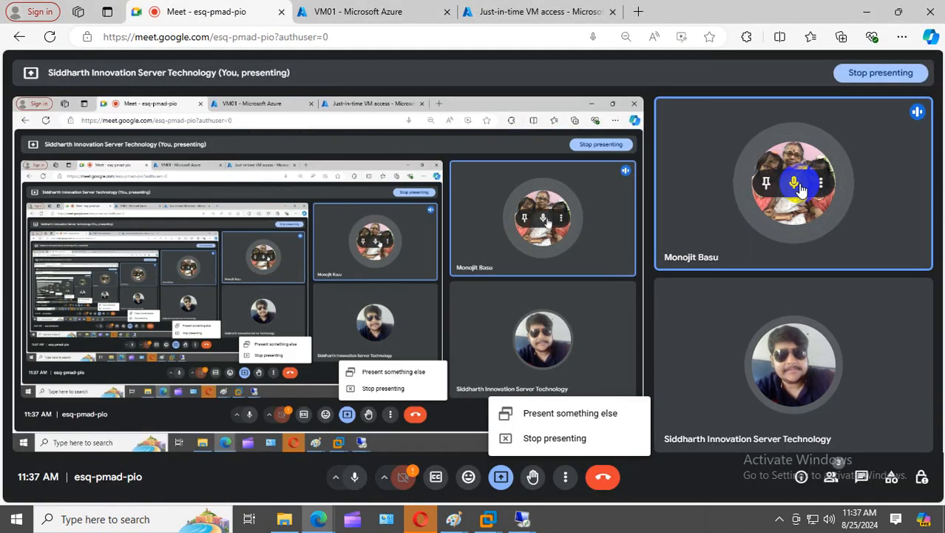
# - Mute the Meet participant for everyone, then reconnect to VM01 with the admin credentials
pyautogui.click(795, 183)
pyautogui.click(559, 298)
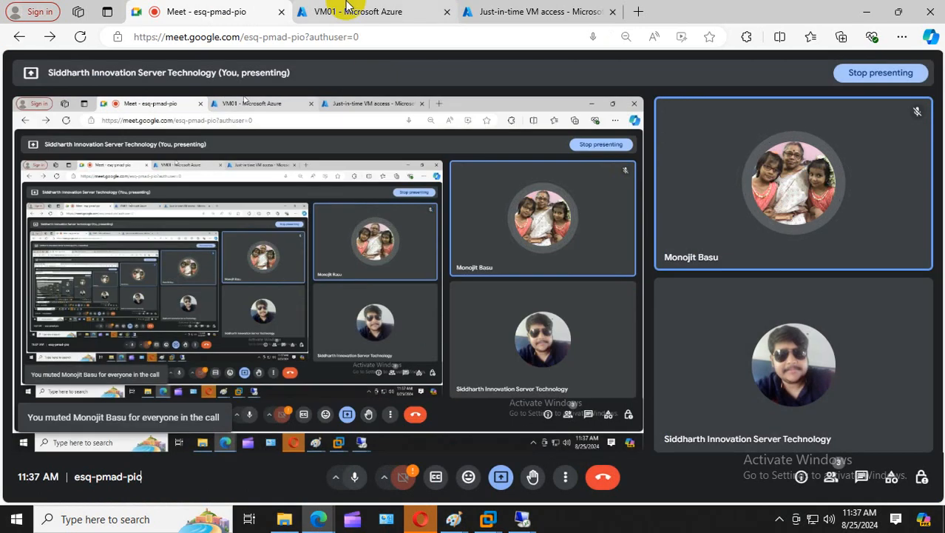
pyautogui.click(492, 12)
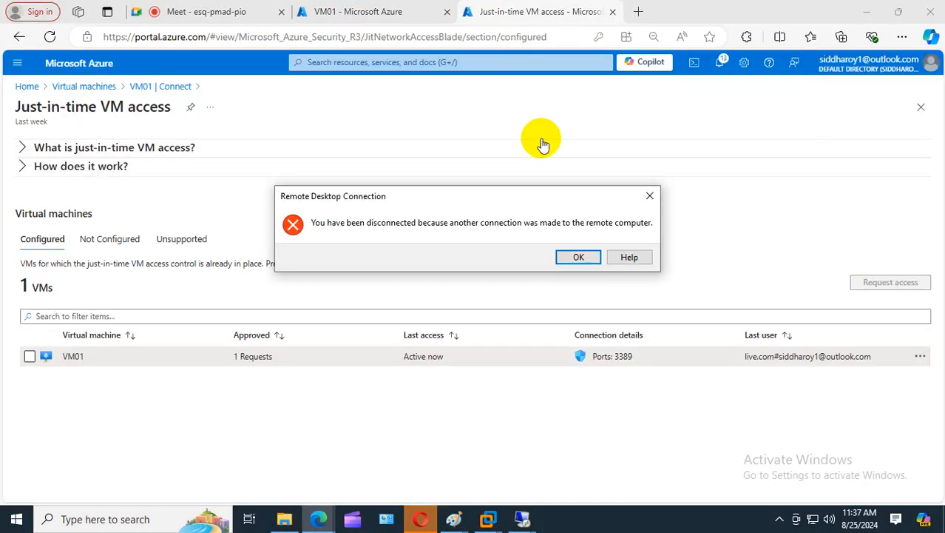
pyautogui.click(581, 259)
pyautogui.click(508, 245)
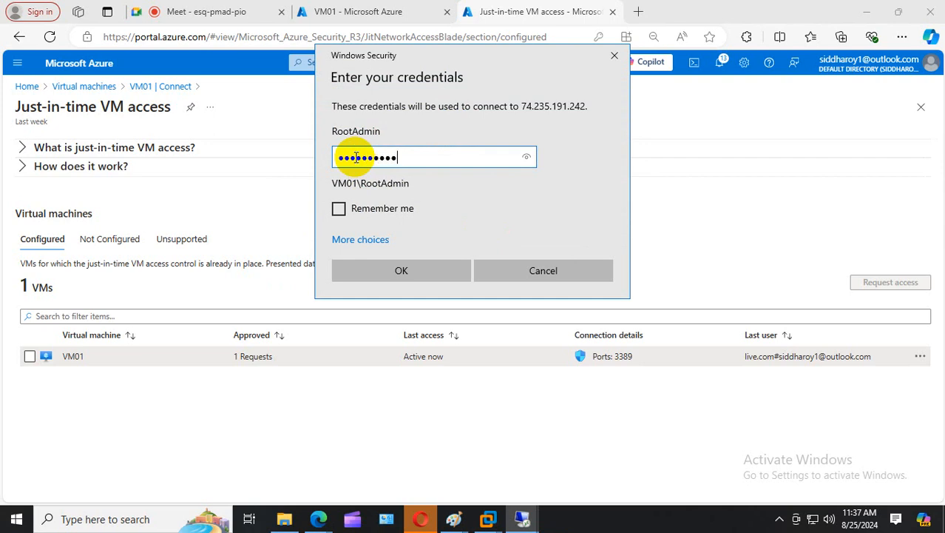
pyautogui.press('Return')
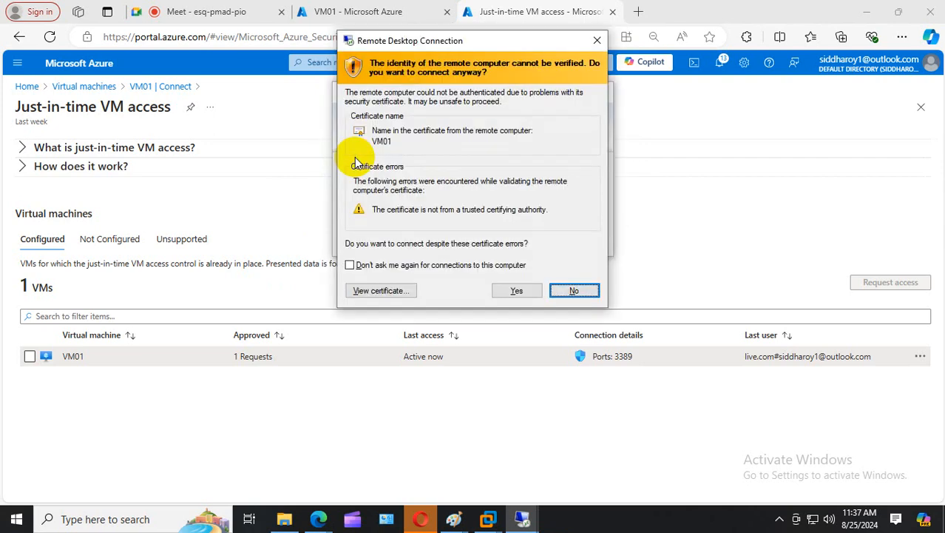
pyautogui.click(518, 290)
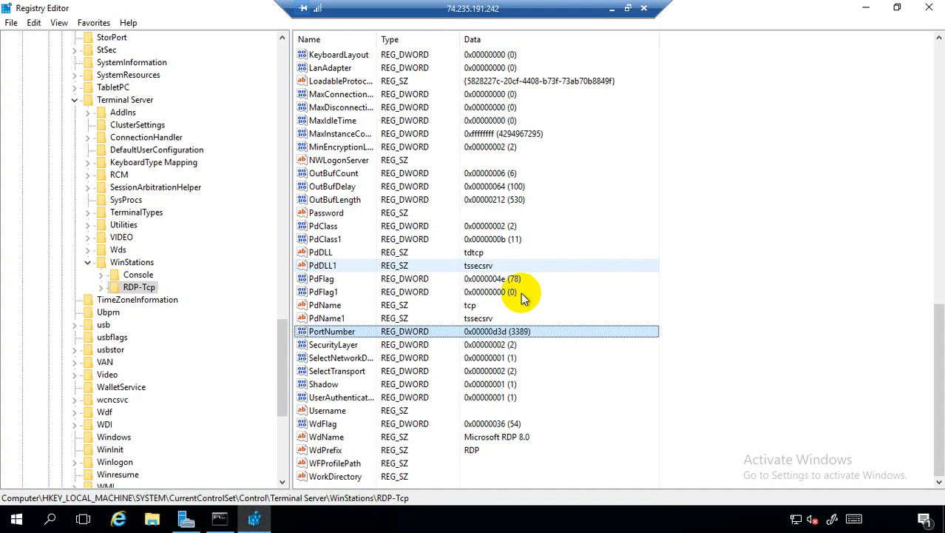
# - Close Registry Editor on VM01 and minimize the remote desktop session
pyautogui.click(928, 7)
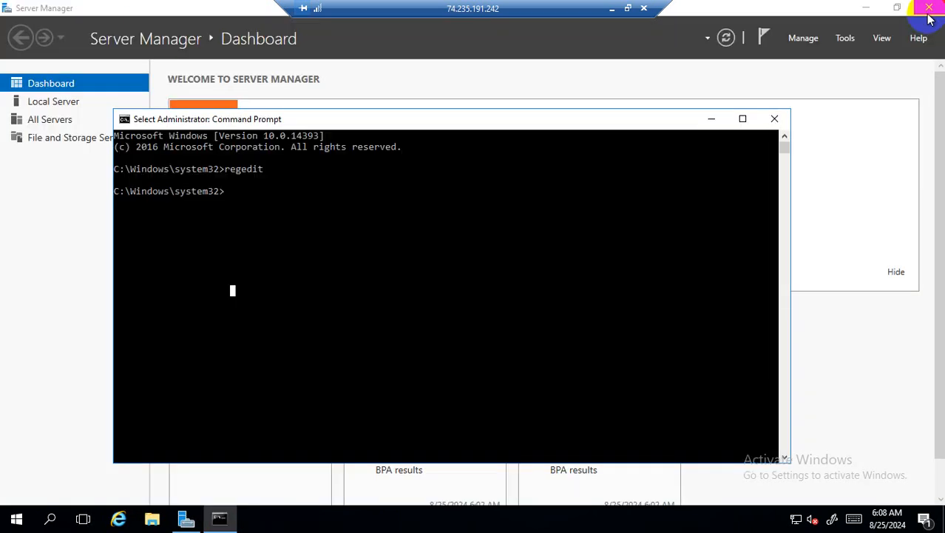
pyautogui.click(935, 8)
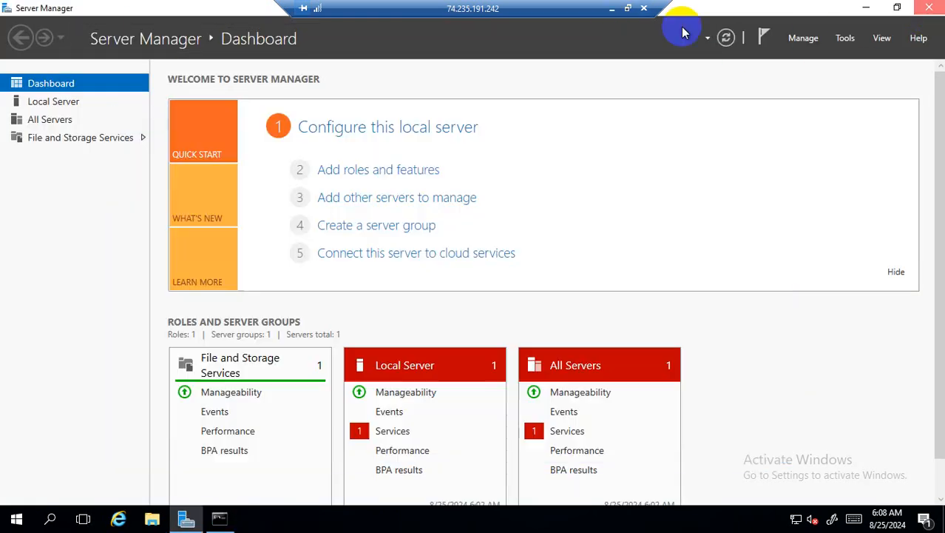
pyautogui.click(617, 9)
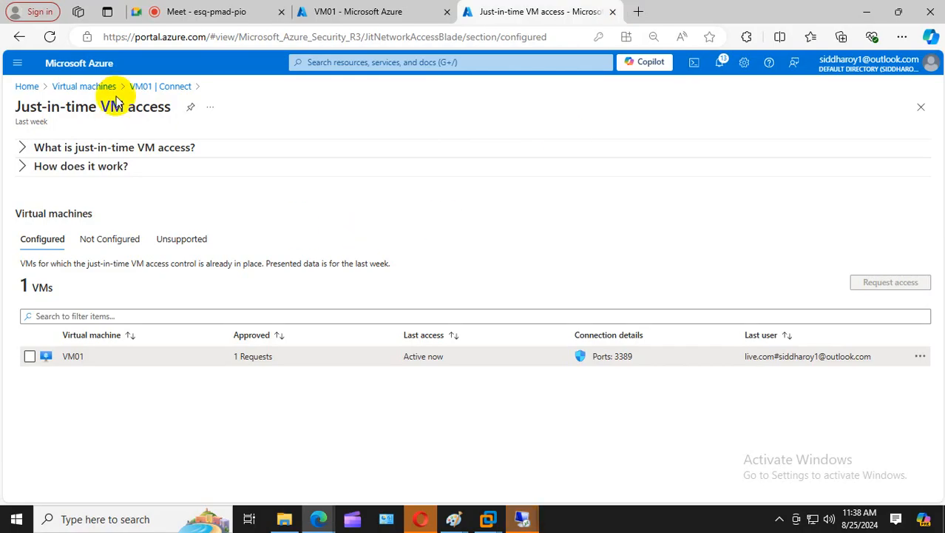
# - Reopen VM01's Connect page and copy its public IP 74.235.191.242
pyautogui.click(104, 92)
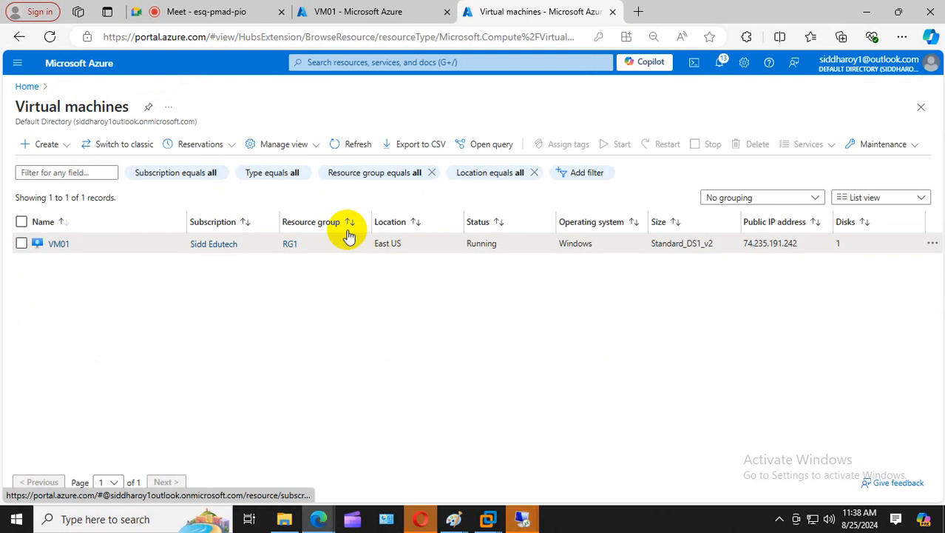
pyautogui.click(53, 244)
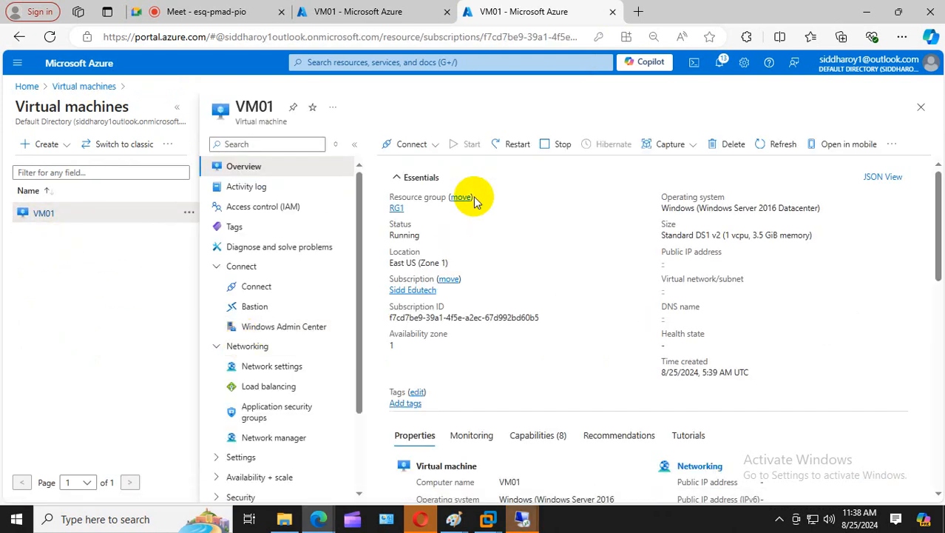
pyautogui.click(432, 146)
pyautogui.click(414, 166)
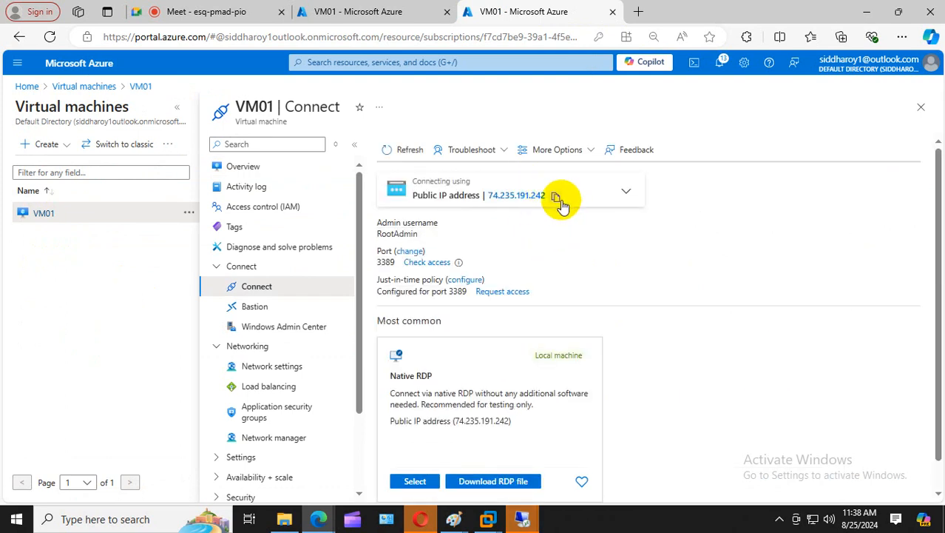
pyautogui.click(555, 196)
pyautogui.click(229, 13)
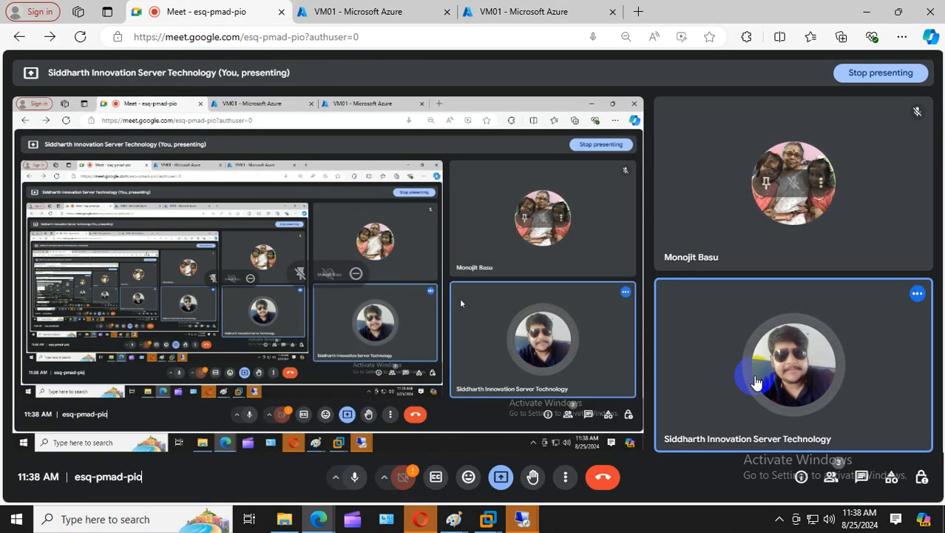
# - Paste and send VM01's public IP 74.235.191.242 in the Meet chat
pyautogui.click(862, 482)
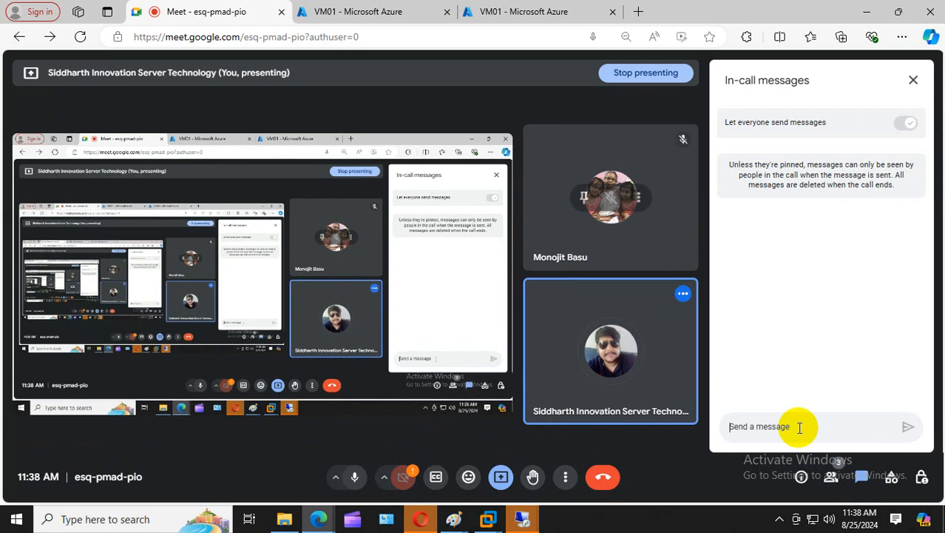
pyautogui.hotkey('ctrl', 'v')
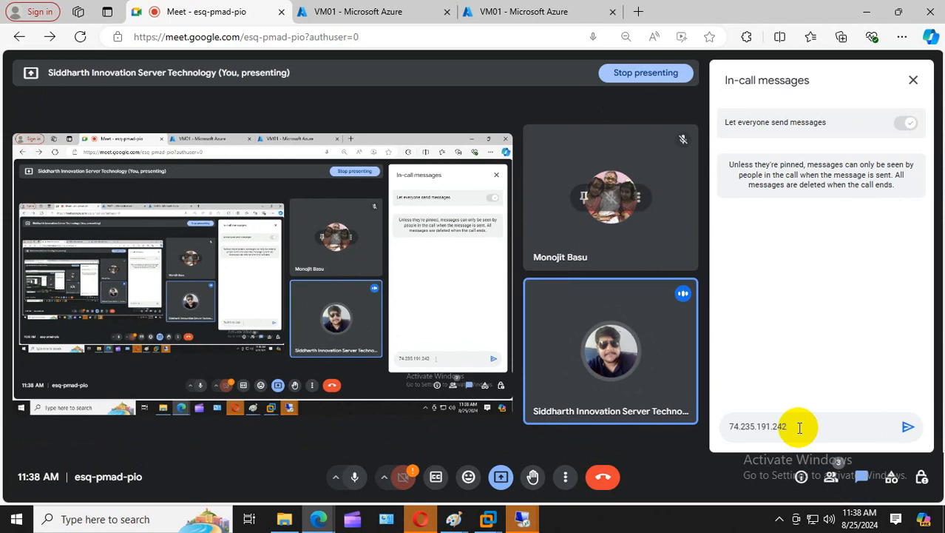
pyautogui.press('Return')
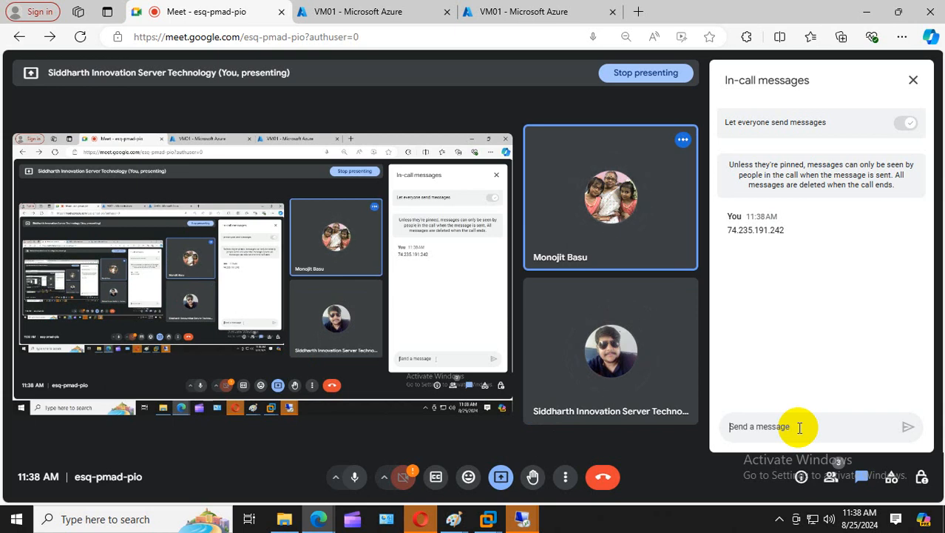
pyautogui.click(527, 12)
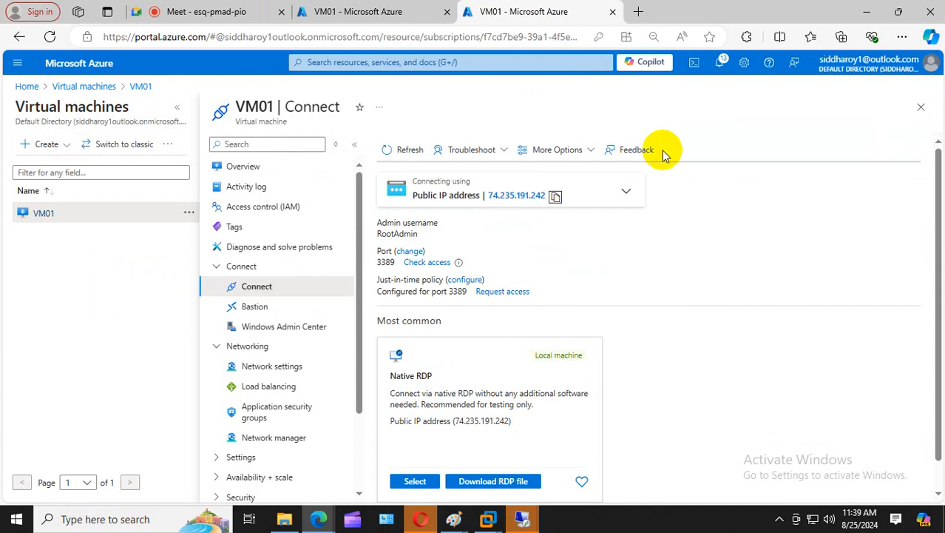
# - Search Google for 'what is my ip' in a new tab and open whatismyipaddress.com
pyautogui.click(639, 12)
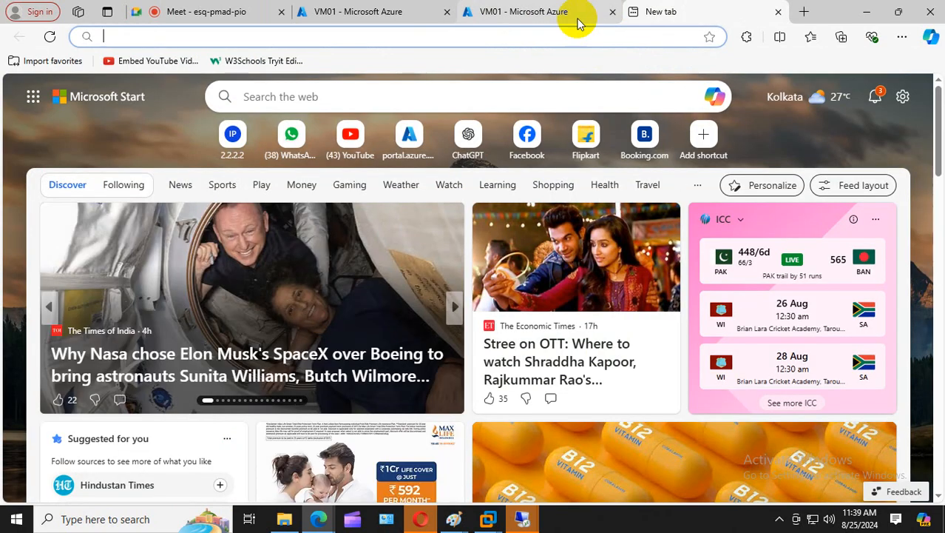
pyautogui.write('google.com')
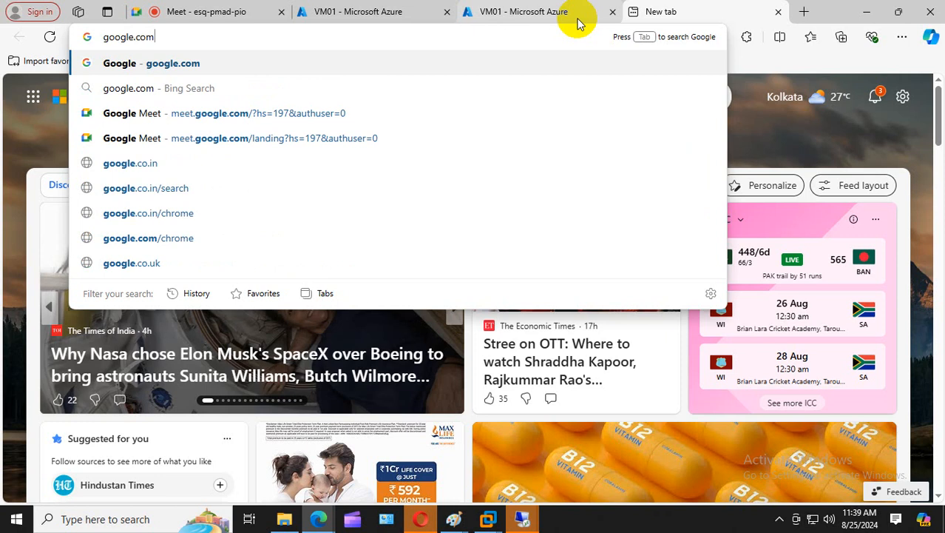
pyautogui.press('Return')
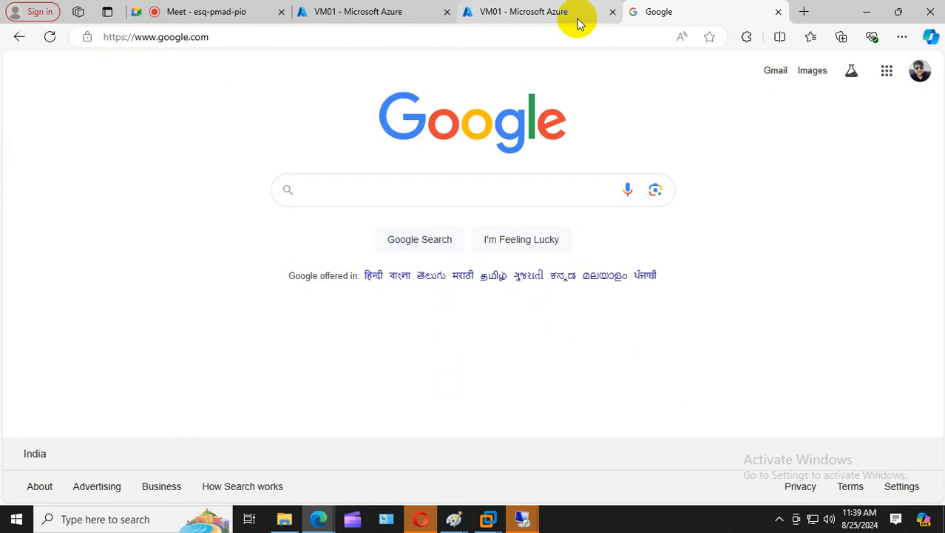
pyautogui.write('what is my')
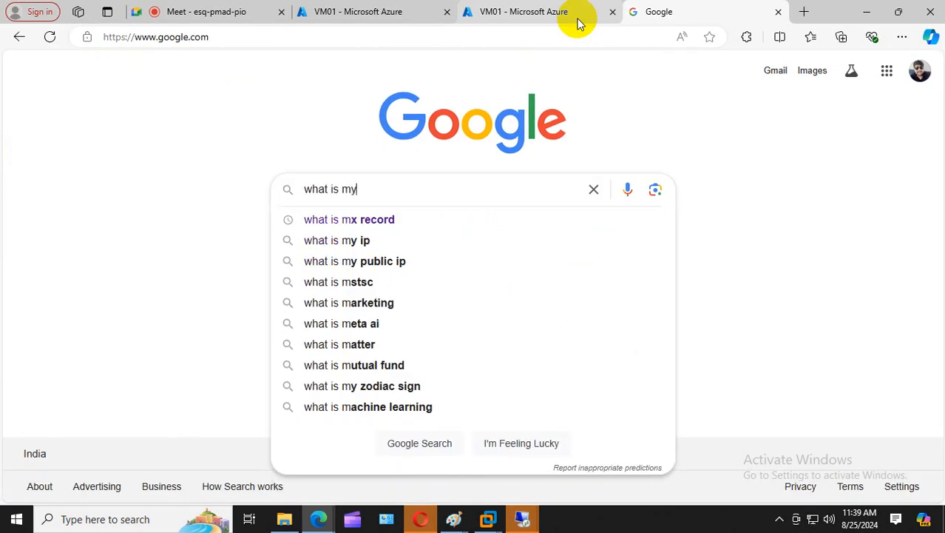
pyautogui.write(' ip')
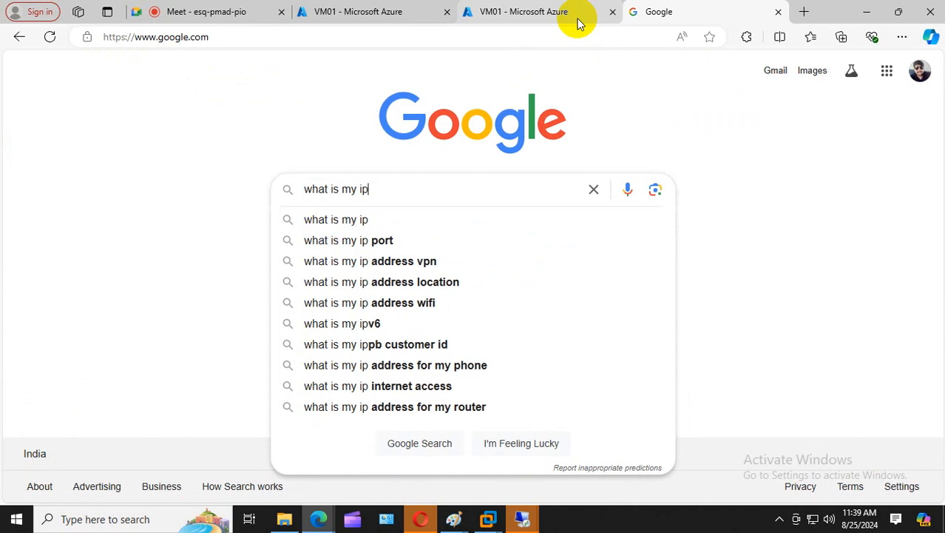
pyautogui.press('Return')
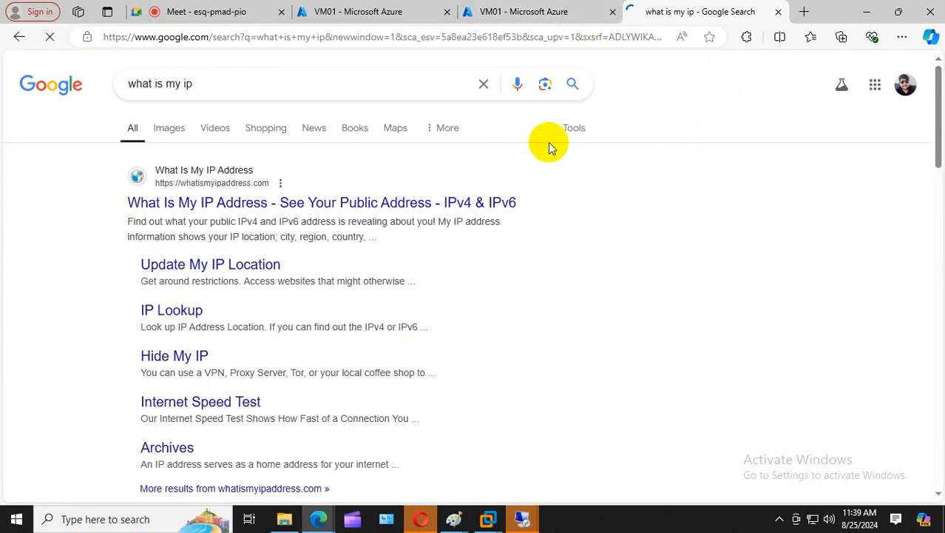
pyautogui.click(212, 202)
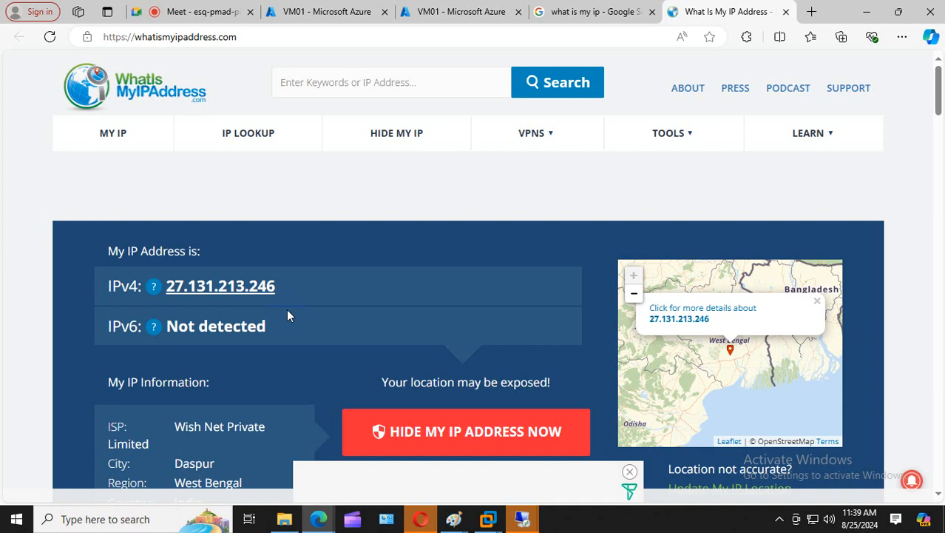
pyautogui.moveTo(290, 285); pyautogui.dragTo(9, 288)
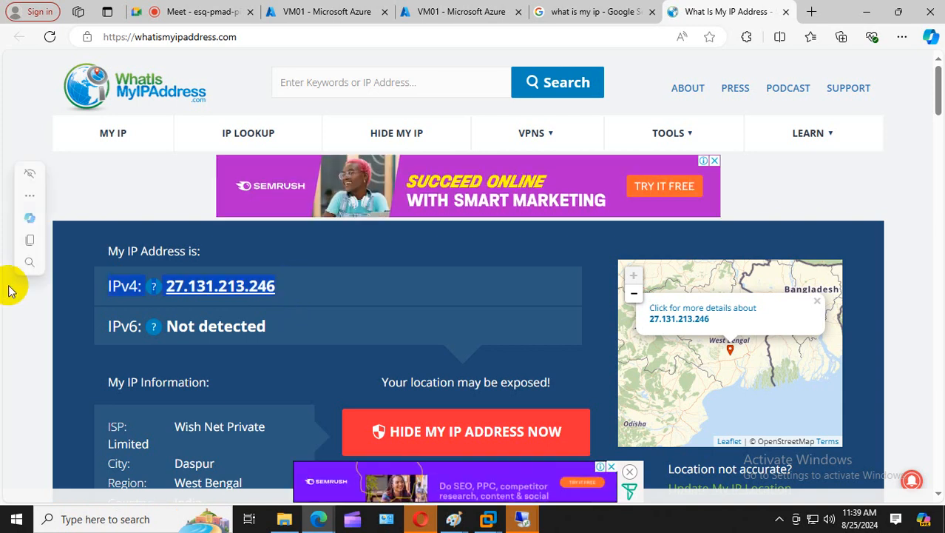
pyautogui.click(23, 310)
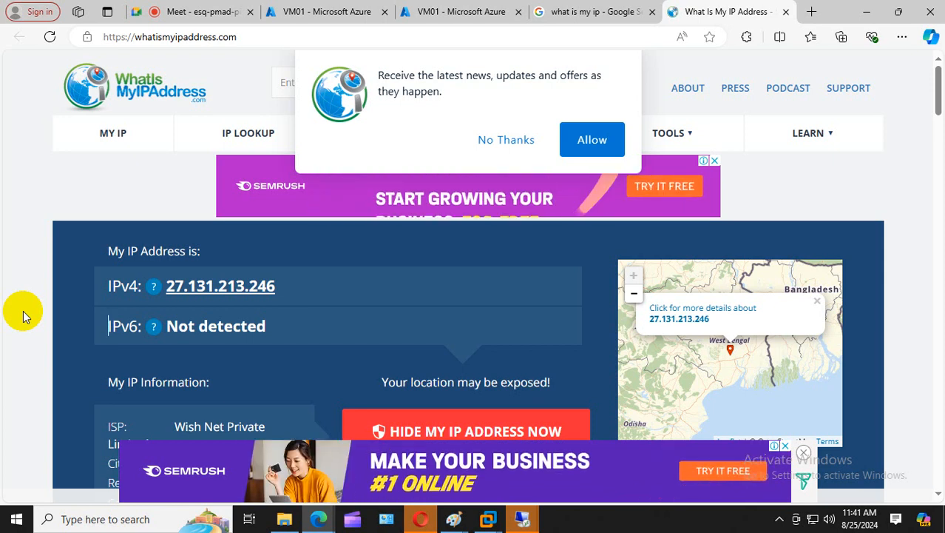
pyautogui.click(322, 11)
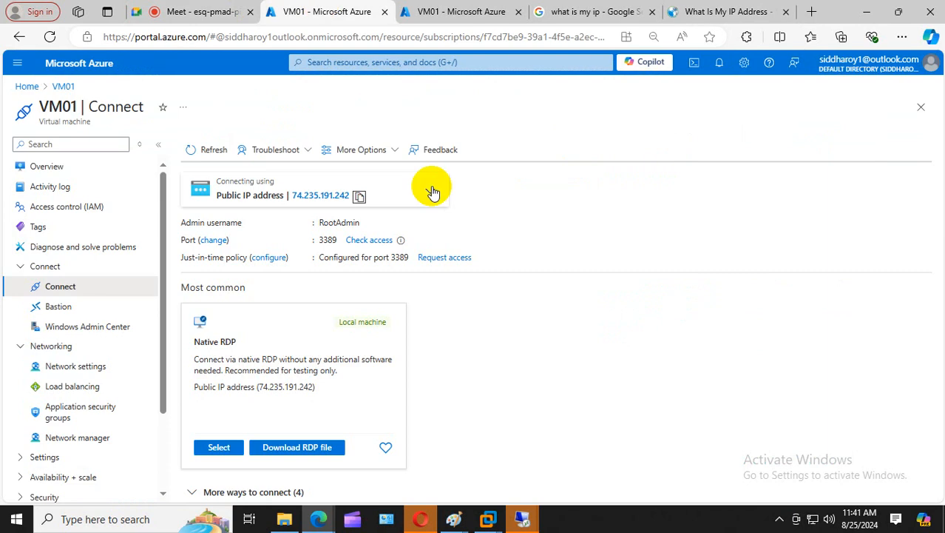
# - Check access to VM01 on port 3389 and open the Just-in-time VM access list
pyautogui.click(372, 240)
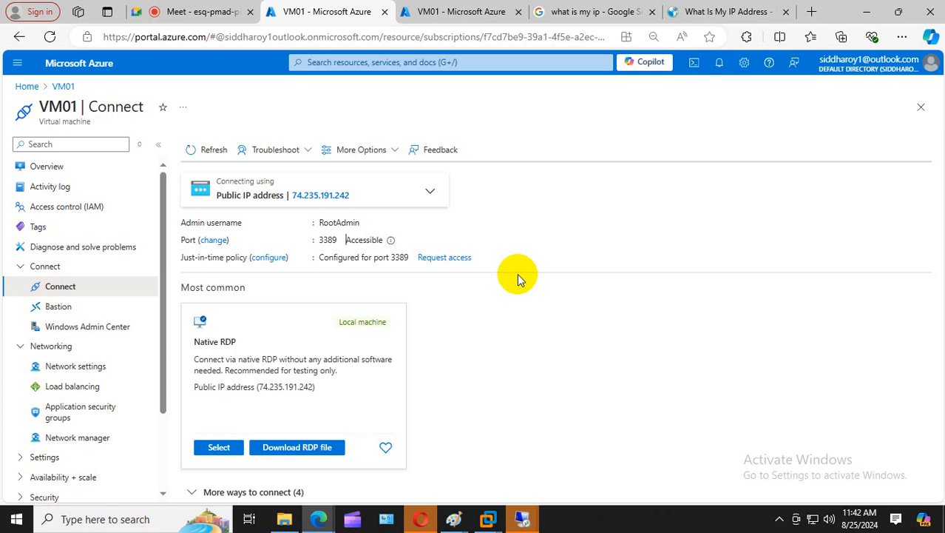
pyautogui.click(275, 256)
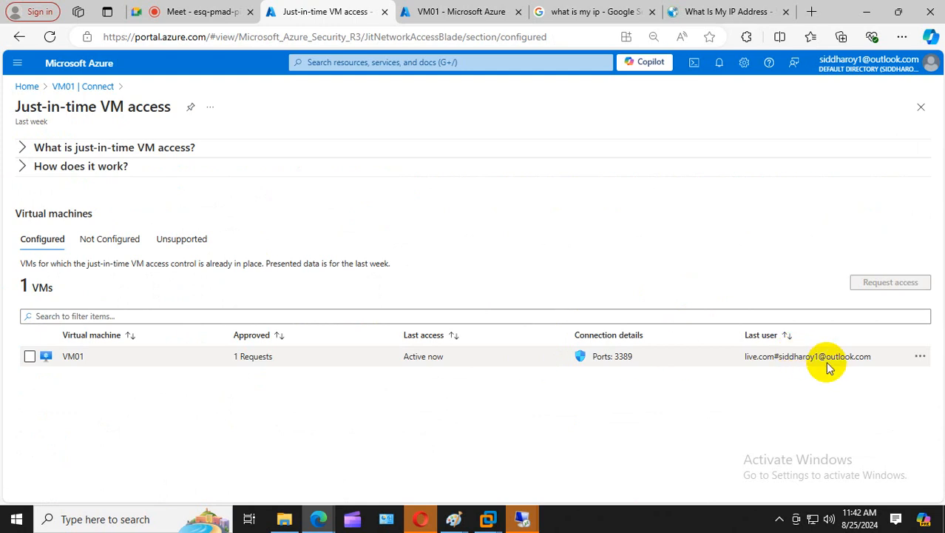
# - Start a VM01 access request with port 3389 on and an IP range source, range left empty
pyautogui.click(30, 356)
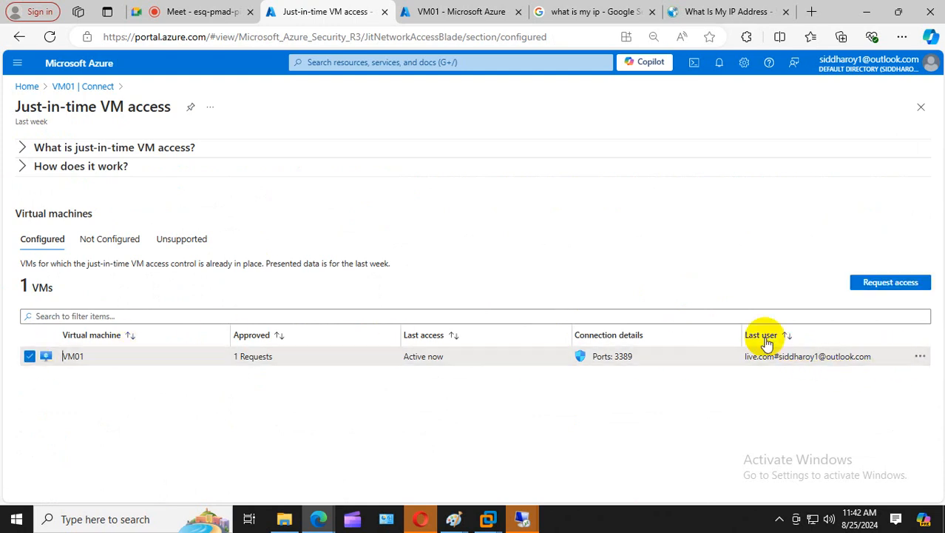
pyautogui.click(911, 287)
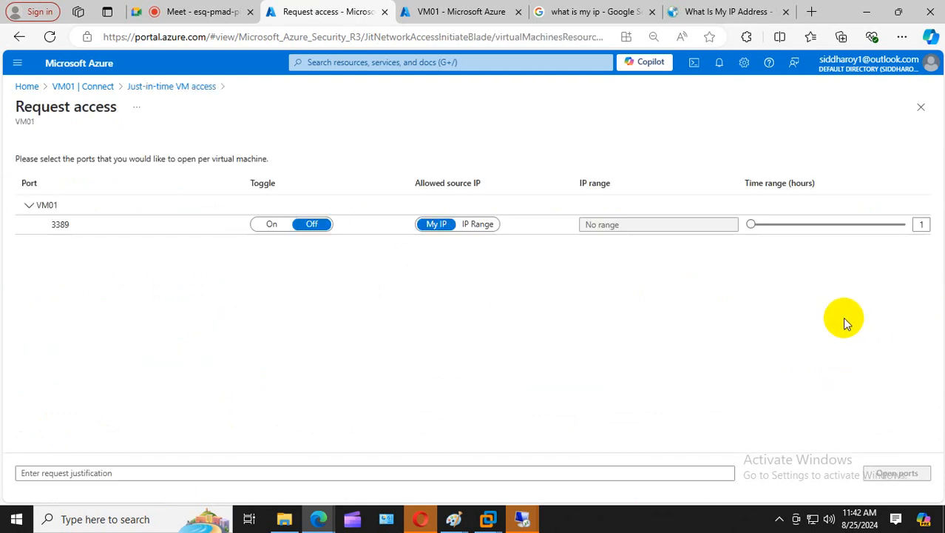
pyautogui.click(268, 224)
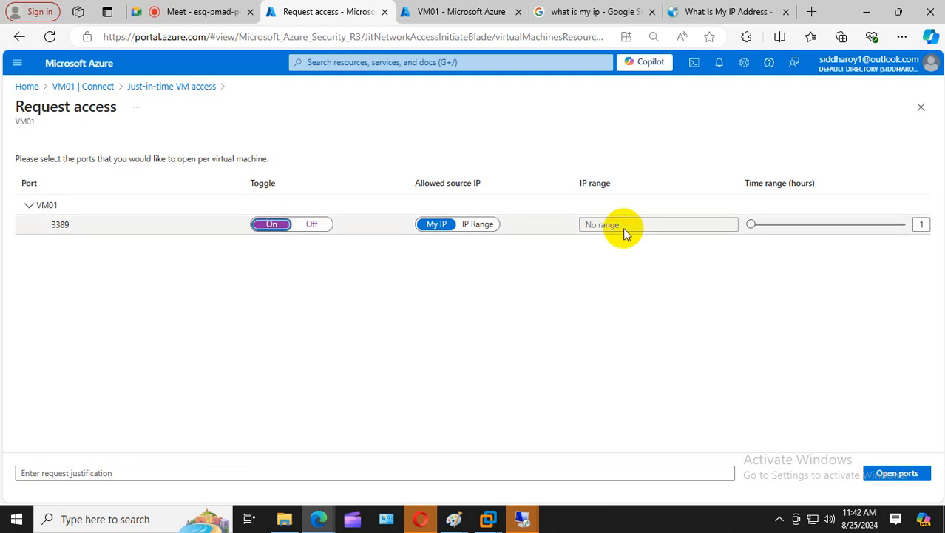
pyautogui.click(491, 225)
pyautogui.click(606, 222)
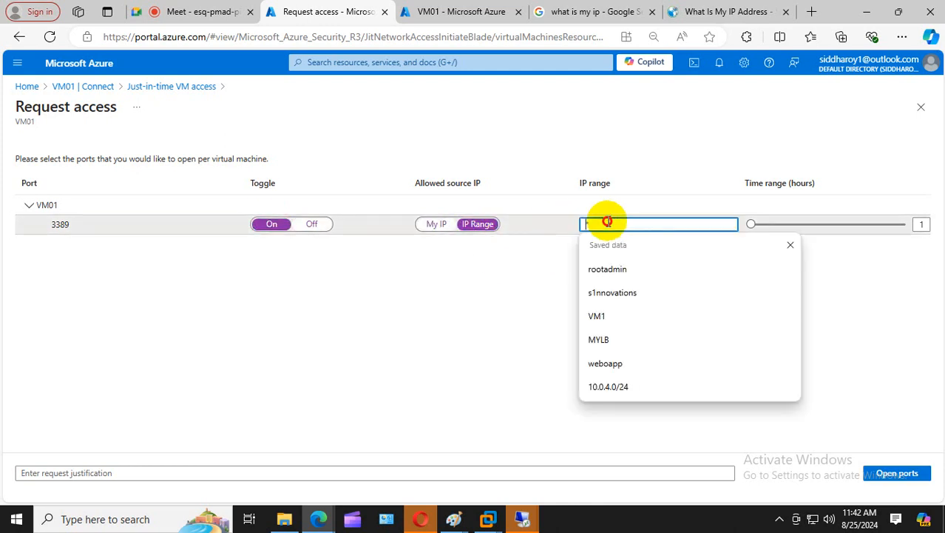
pyautogui.write('*')
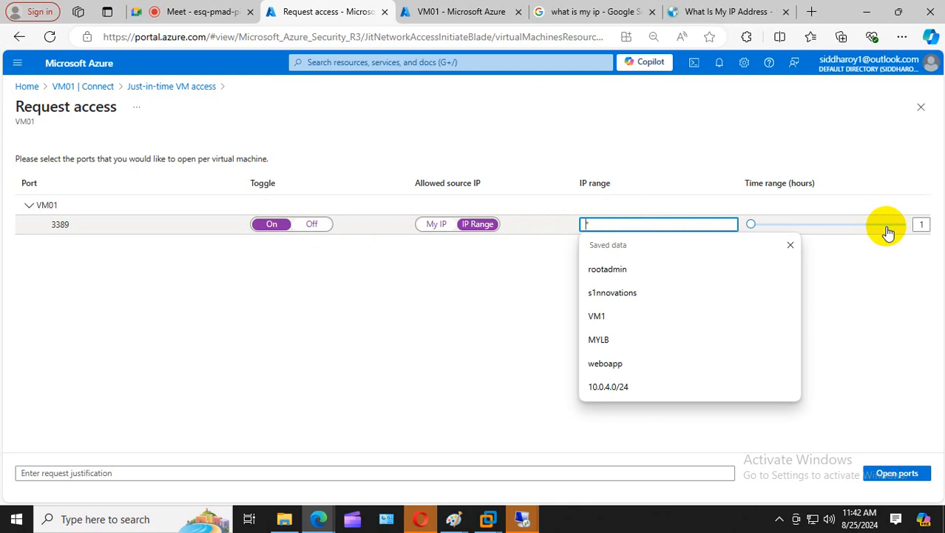
pyautogui.press('BackSpace')
pyautogui.write('2')
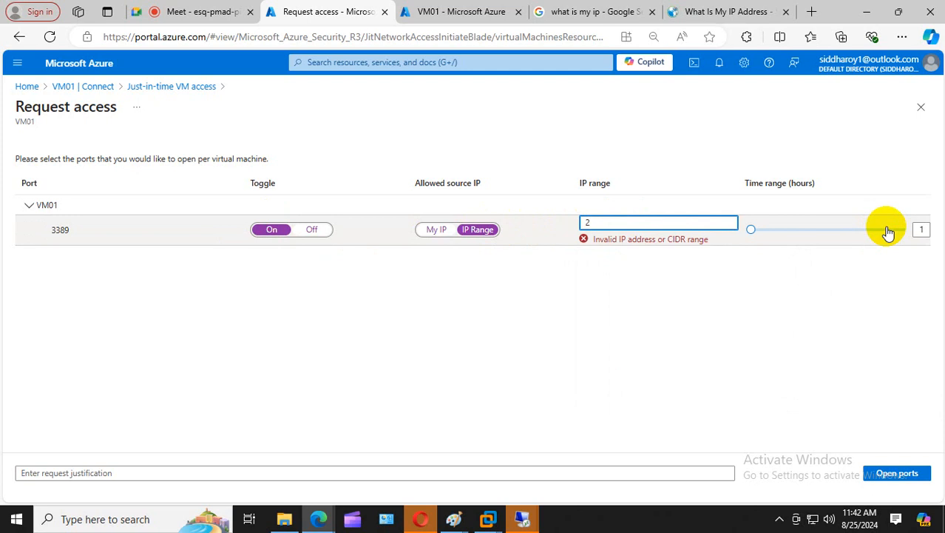
pyautogui.press('BackSpace')
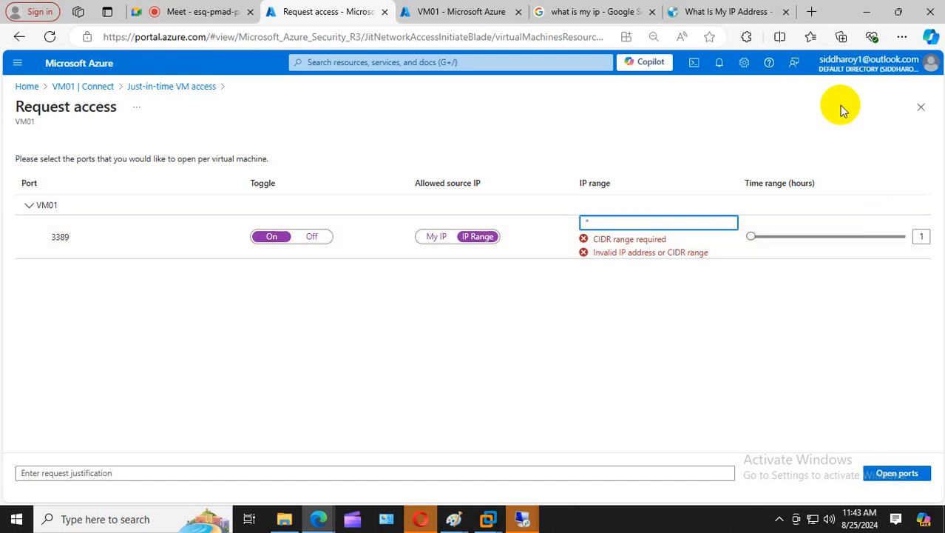
pyautogui.click(218, 10)
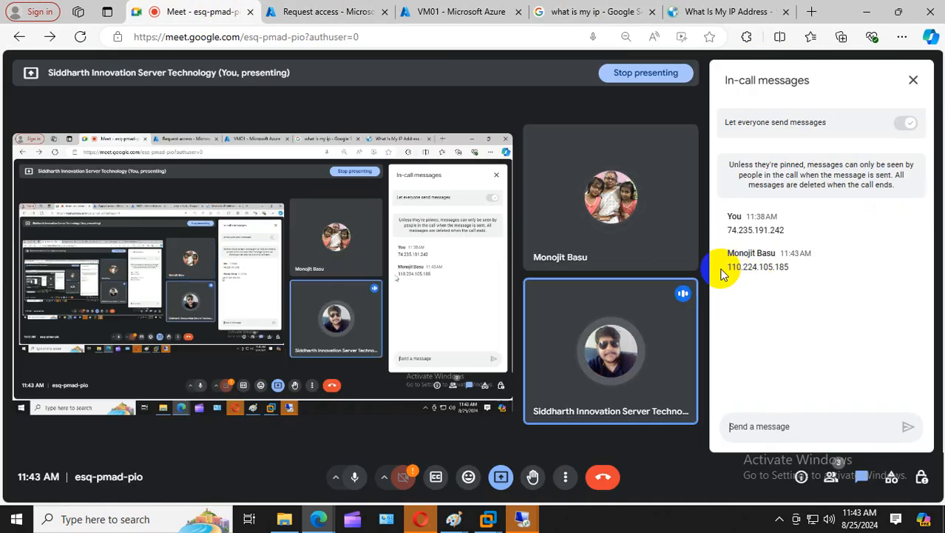
pyautogui.moveTo(732, 267)
pyautogui.mouseDown()
pyautogui.moveTo(801, 262)
pyautogui.moveTo(793, 276)
pyautogui.moveTo(690, 258)
pyautogui.moveTo(725, 267)
pyautogui.mouseUp()
pyautogui.hotkey('ctrl', 'c')
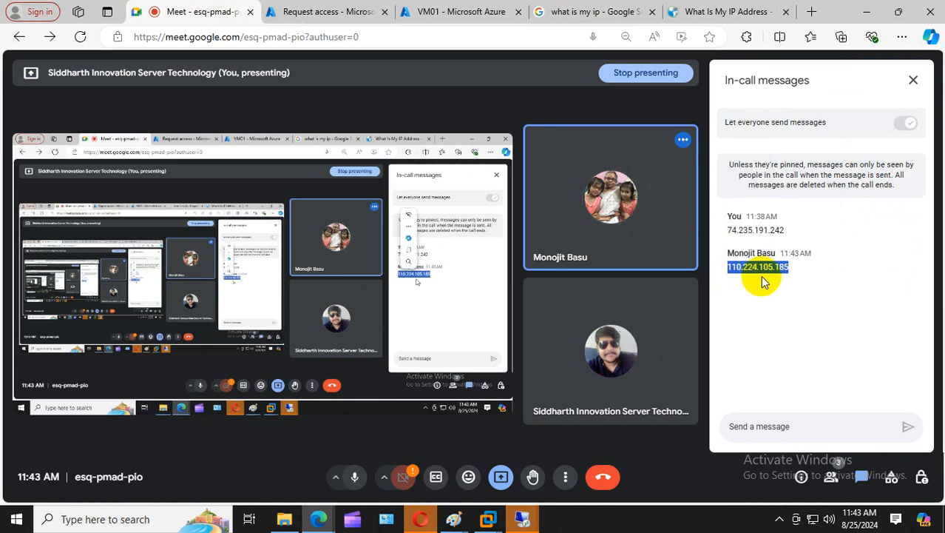
pyautogui.click(511, 11)
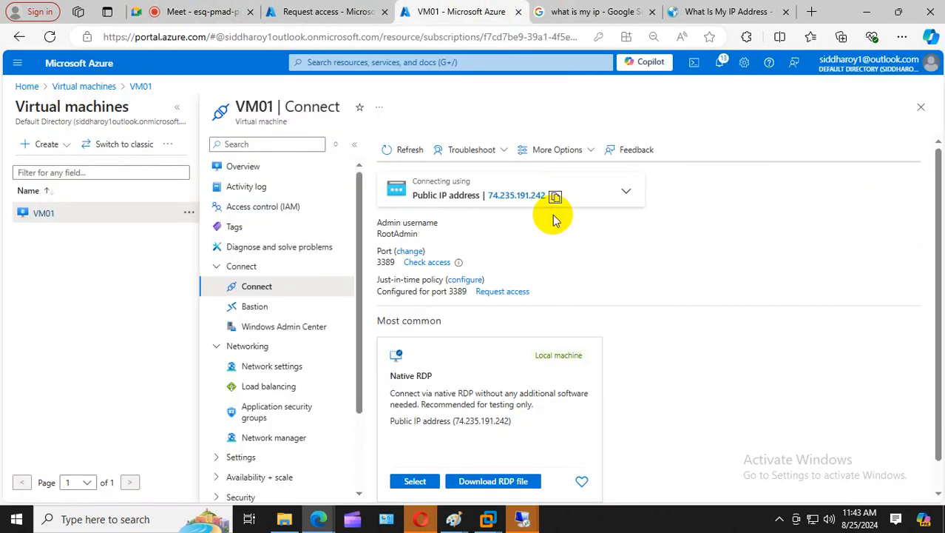
pyautogui.click(337, 11)
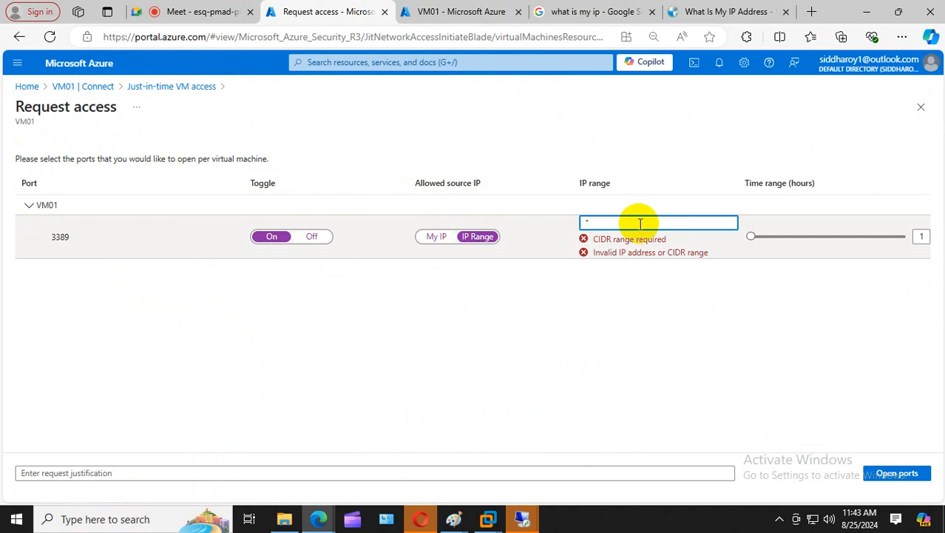
pyautogui.click(633, 220)
pyautogui.hotkey('ctrl', 'v')
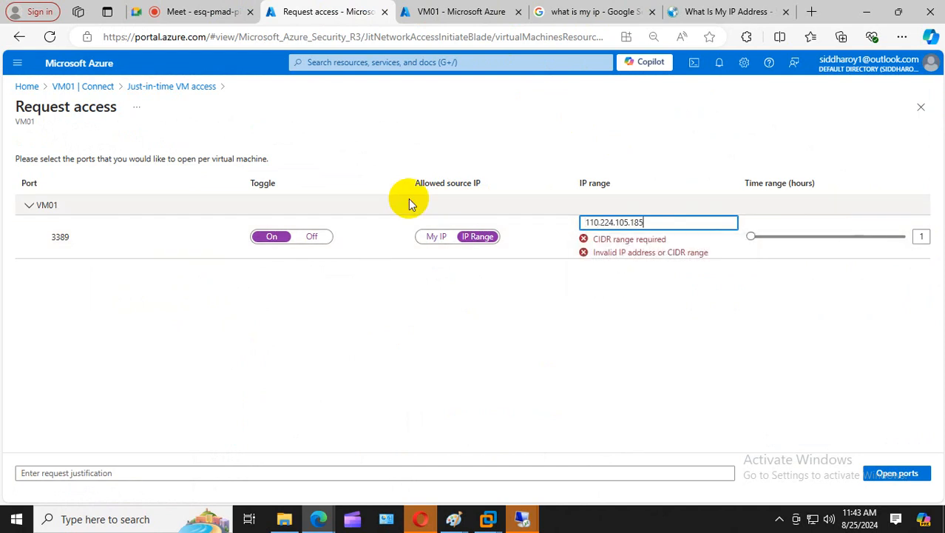
pyautogui.click(898, 474)
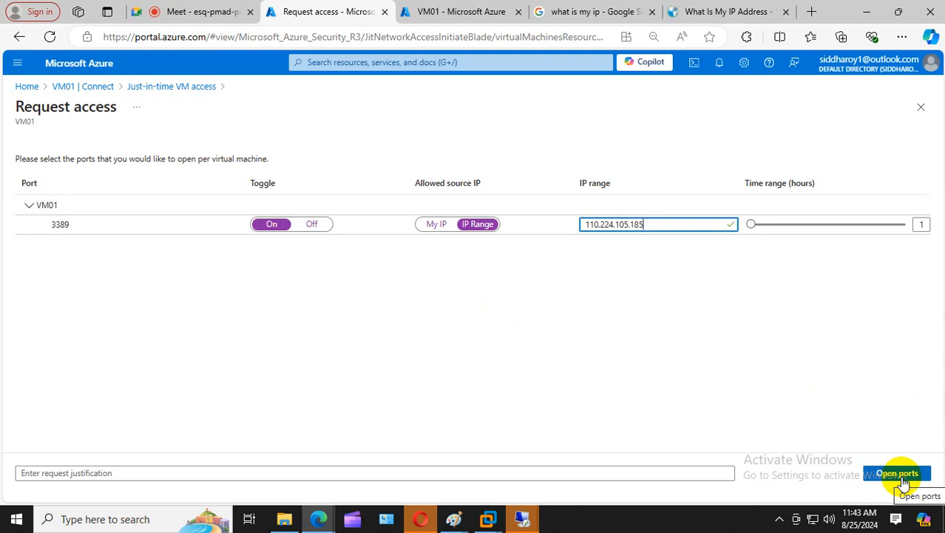
pyautogui.click(898, 475)
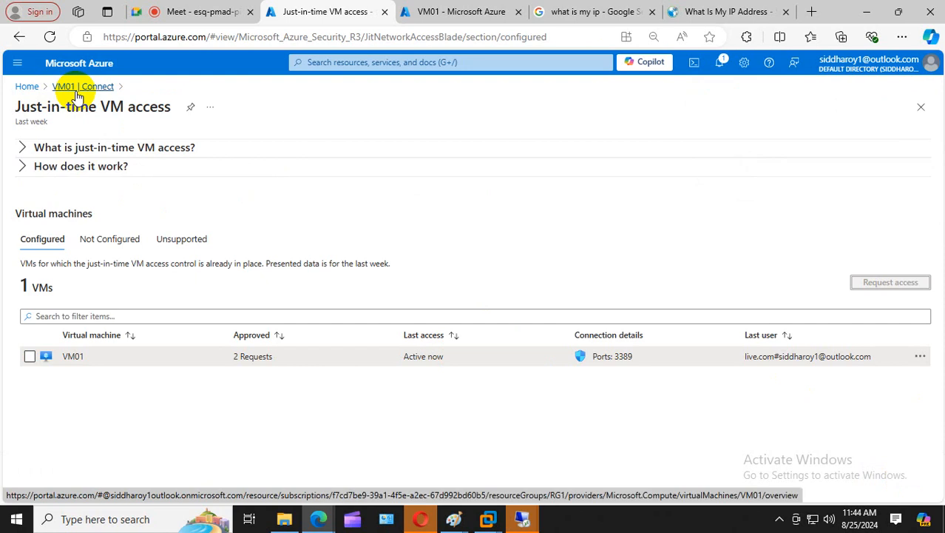
# - Navigate Home > Virtual machines > VM01 > Connect and select the public IP 74.235.191.242
pyautogui.click(33, 88)
pyautogui.click(249, 144)
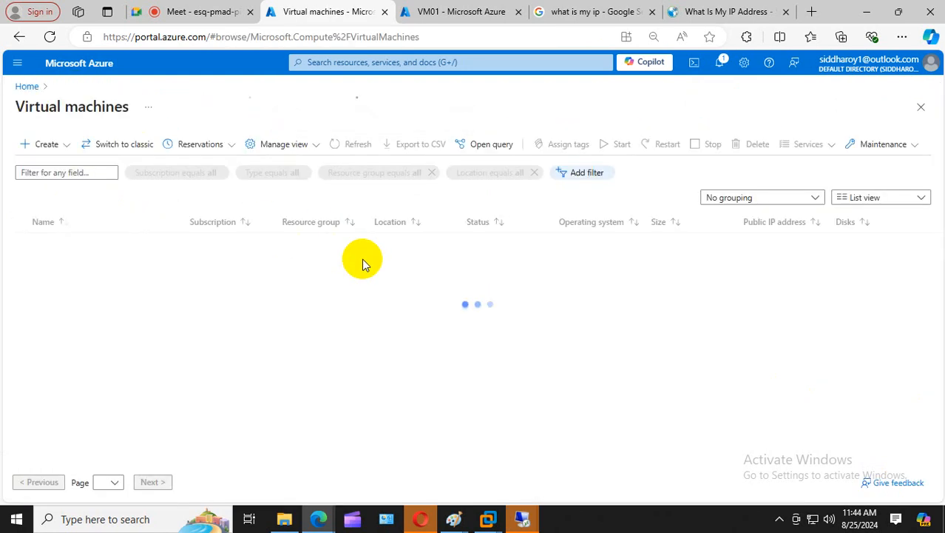
pyautogui.click(62, 243)
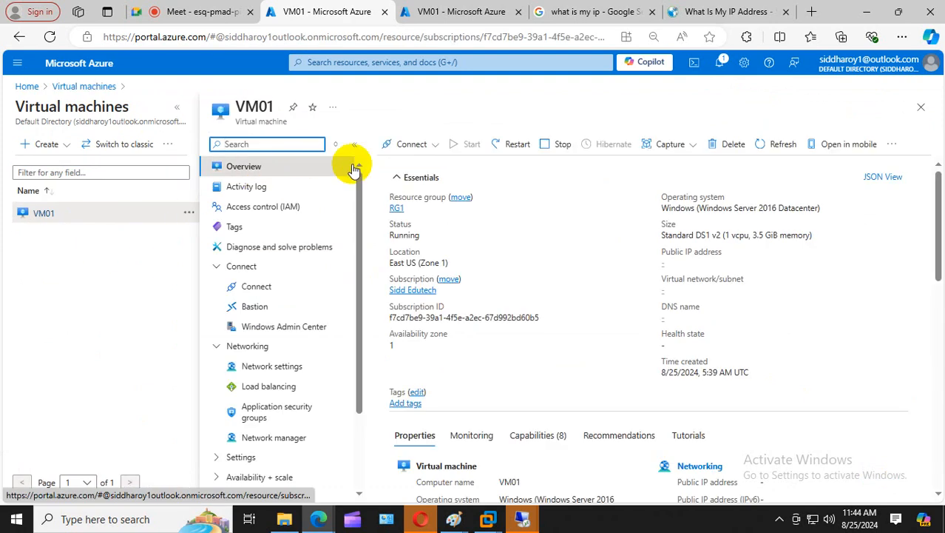
pyautogui.click(412, 145)
pyautogui.click(399, 165)
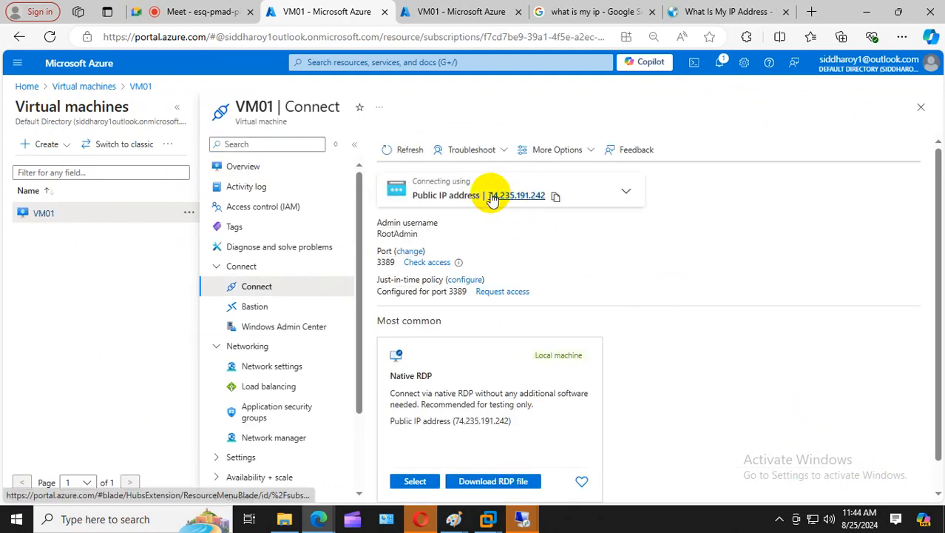
pyautogui.moveTo(488, 194); pyautogui.dragTo(548, 195)
pyautogui.click(214, 12)
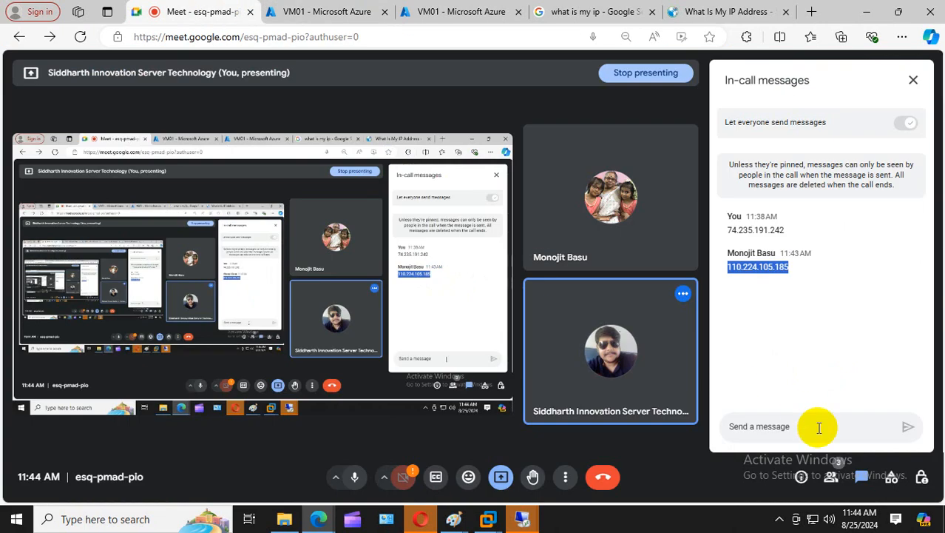
# - Type 'vm ip' into the Meet chat and move the VM01 Azure tab one place left
pyautogui.click(793, 425)
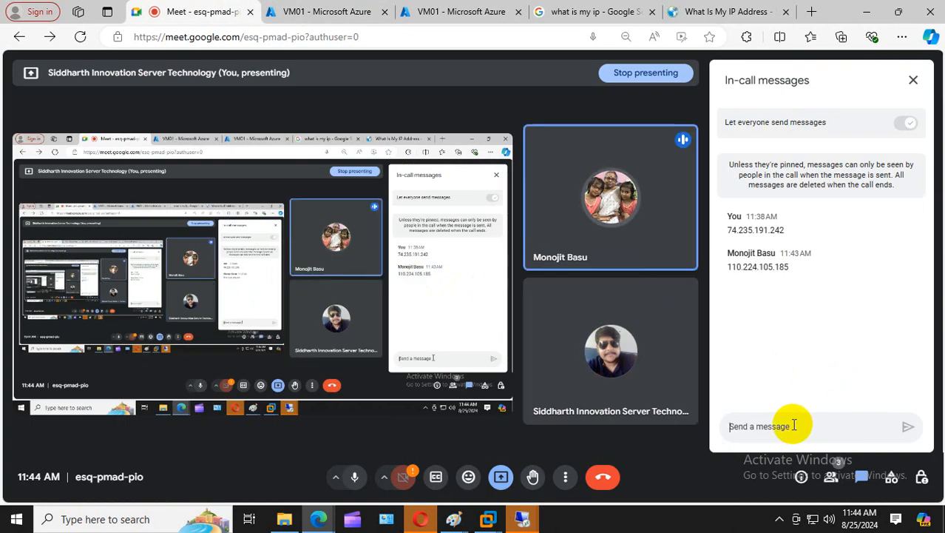
pyautogui.write('vm')
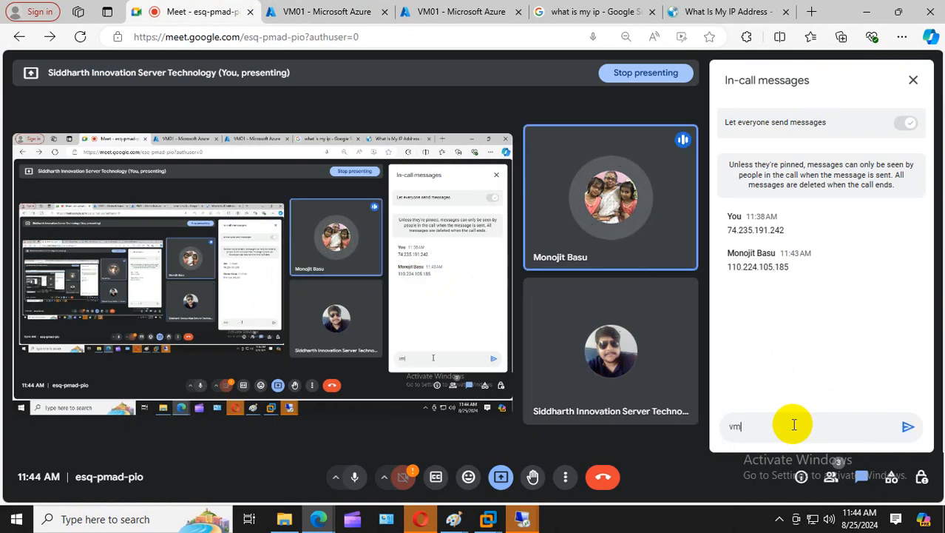
pyautogui.write(' ip')
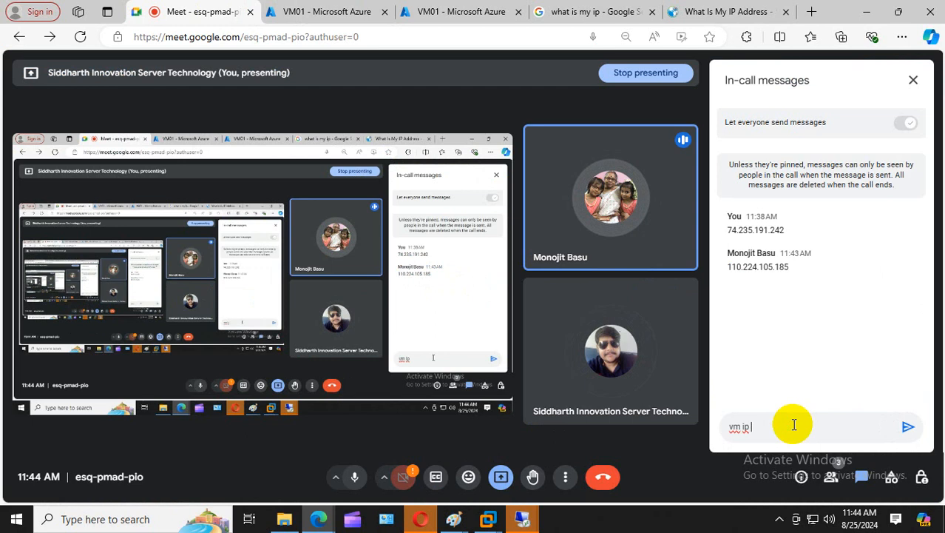
pyautogui.click(486, 12)
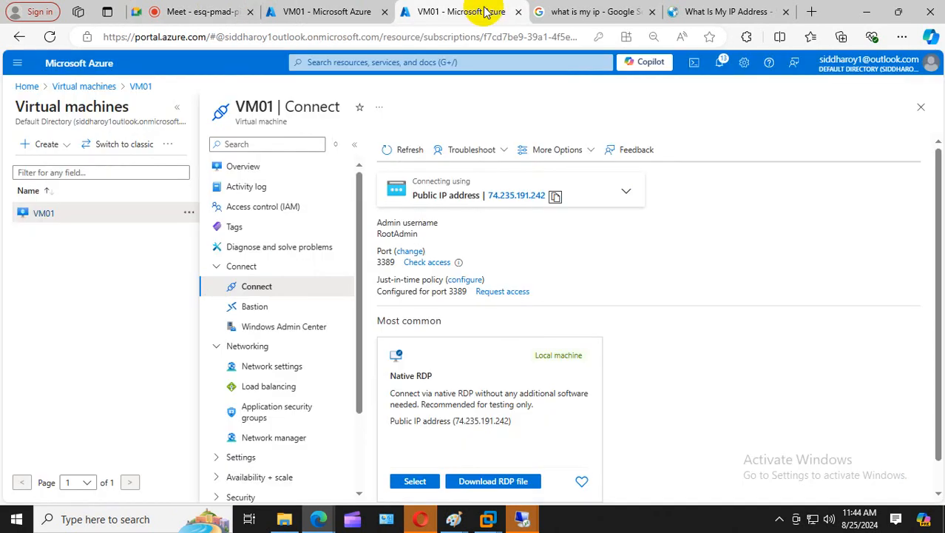
pyautogui.moveTo(486, 12); pyautogui.dragTo(338, 21)
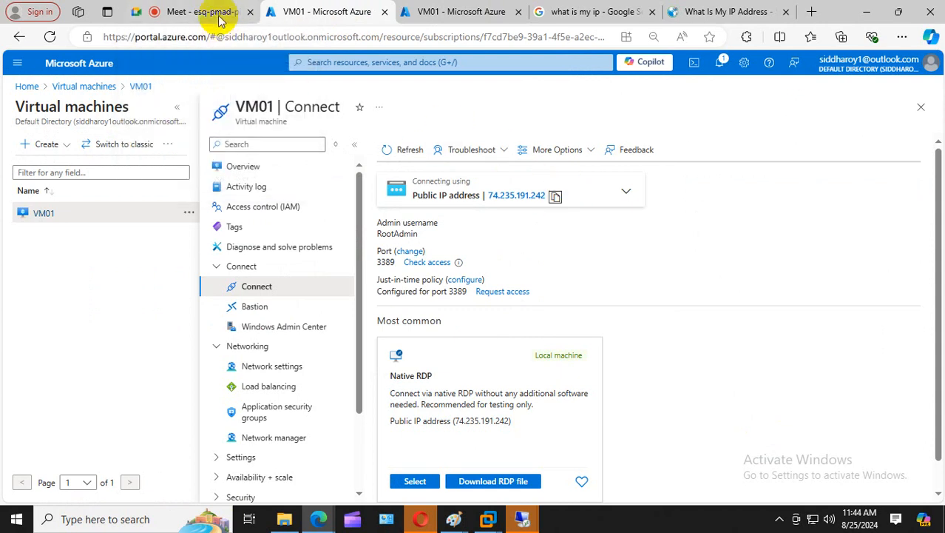
# - Mute the meeting microphone and return to the VM01 Connect page in Azure
pyautogui.moveTo(217, 9)
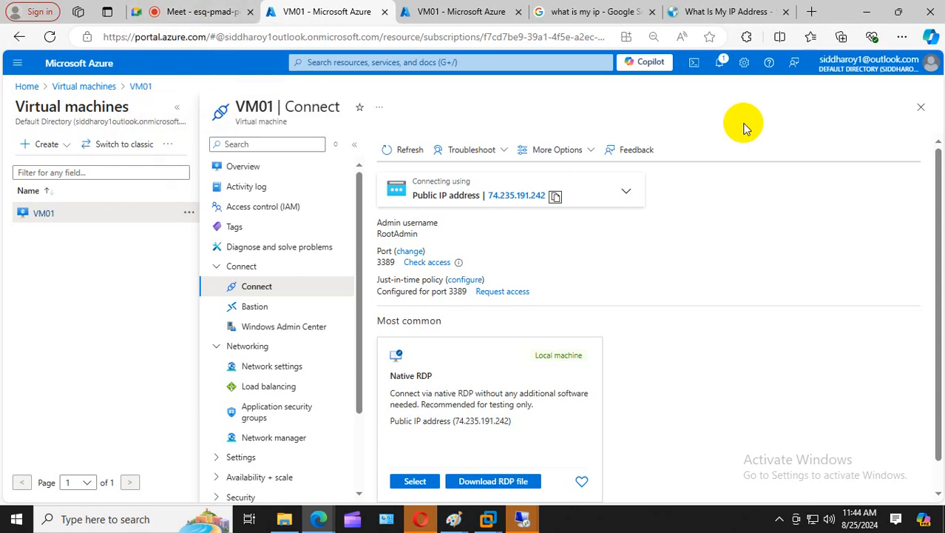
pyautogui.click(203, 11)
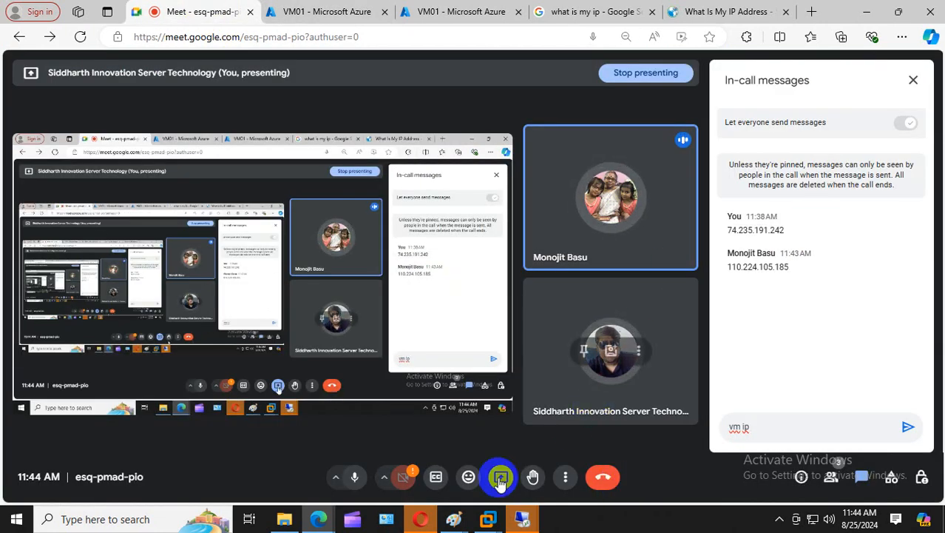
pyautogui.click(356, 477)
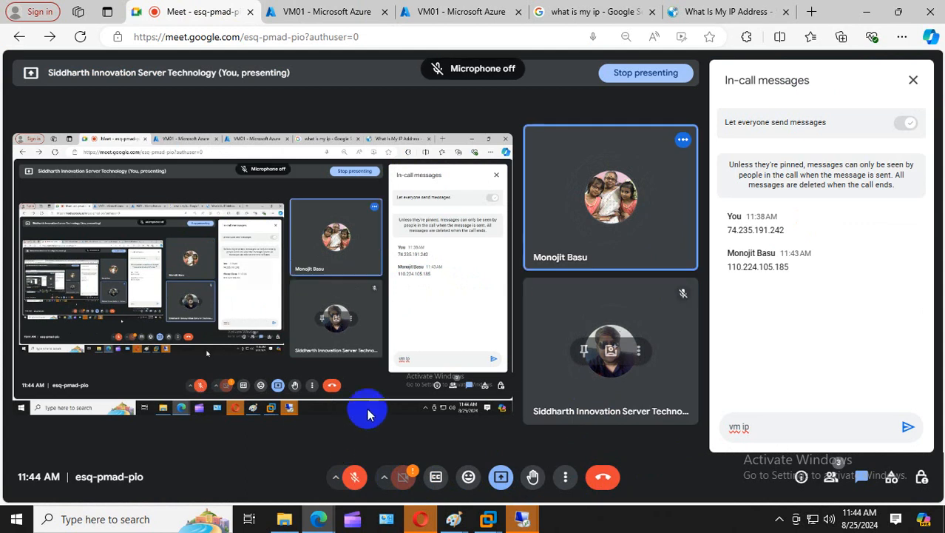
pyautogui.click(451, 12)
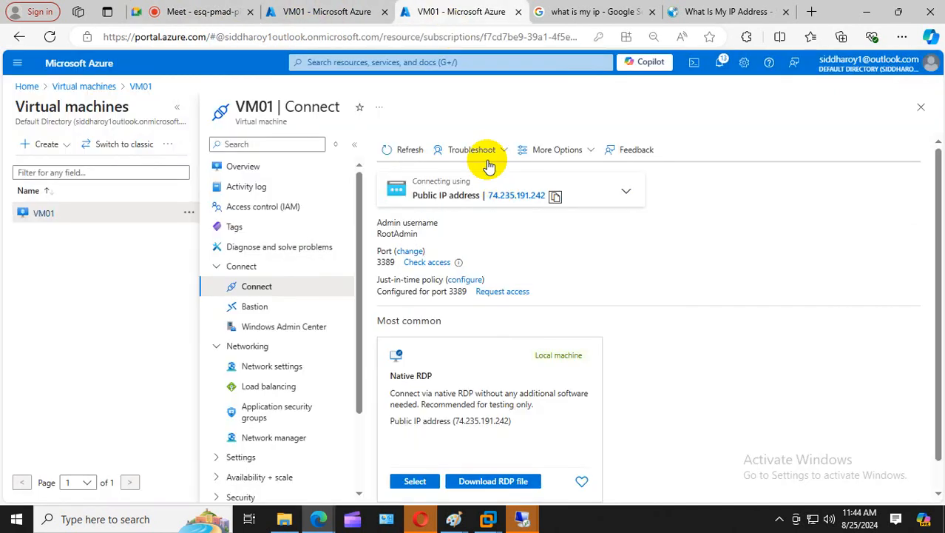
pyautogui.click(188, 9)
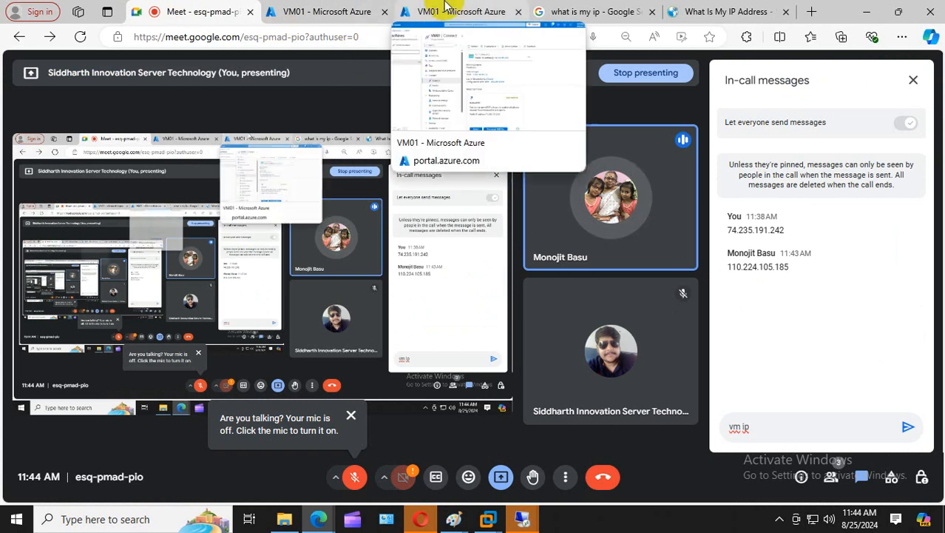
pyautogui.click(369, 9)
pyautogui.click(436, 11)
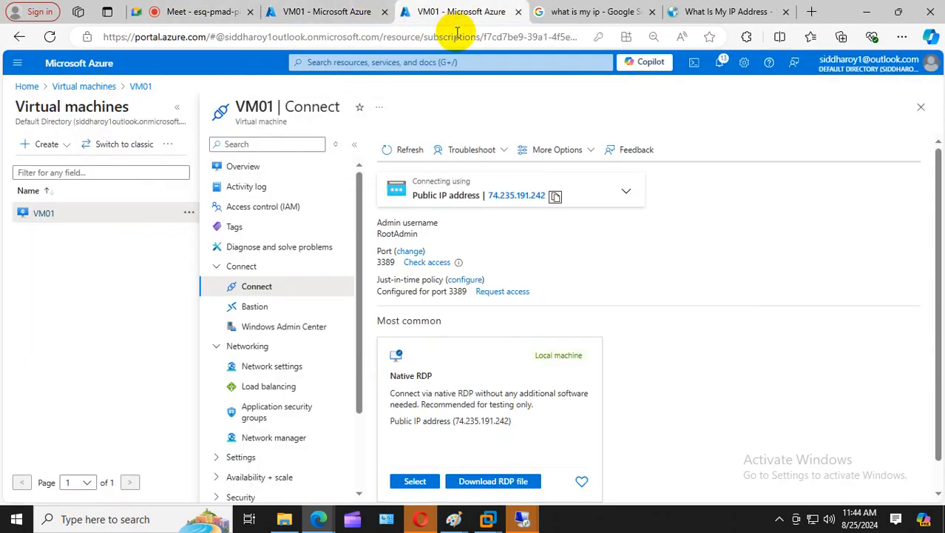
# - From just-in-time settings, start a VM01 access request with port 3389 on and IP range allowed
pyautogui.click(466, 280)
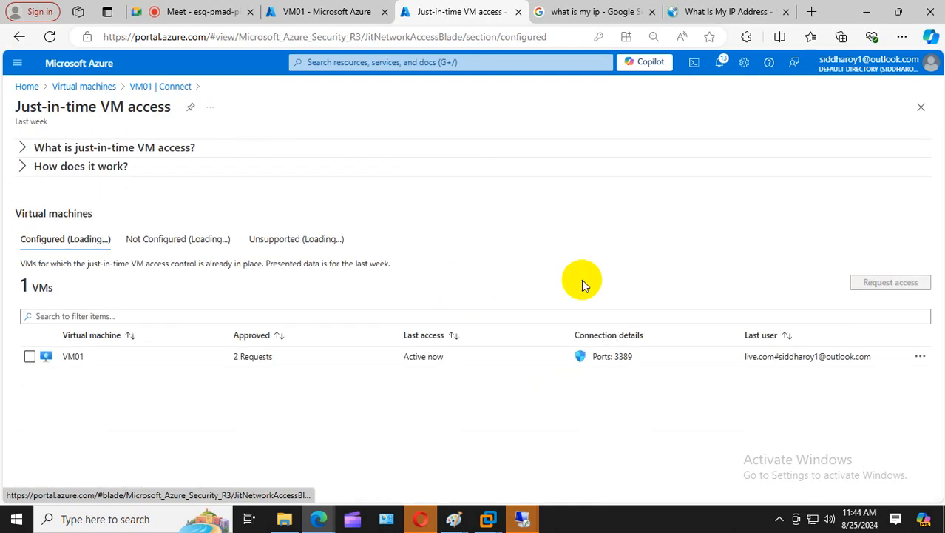
pyautogui.click(28, 358)
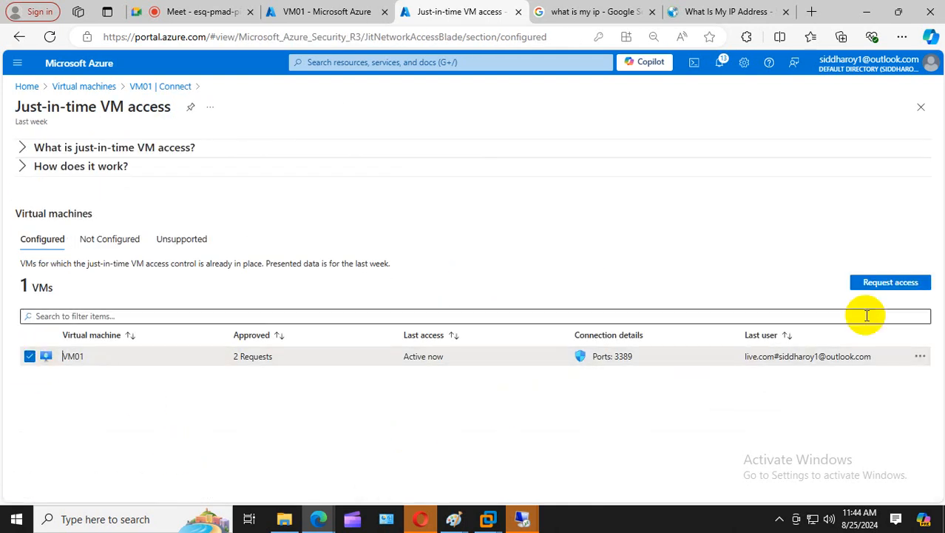
pyautogui.click(908, 285)
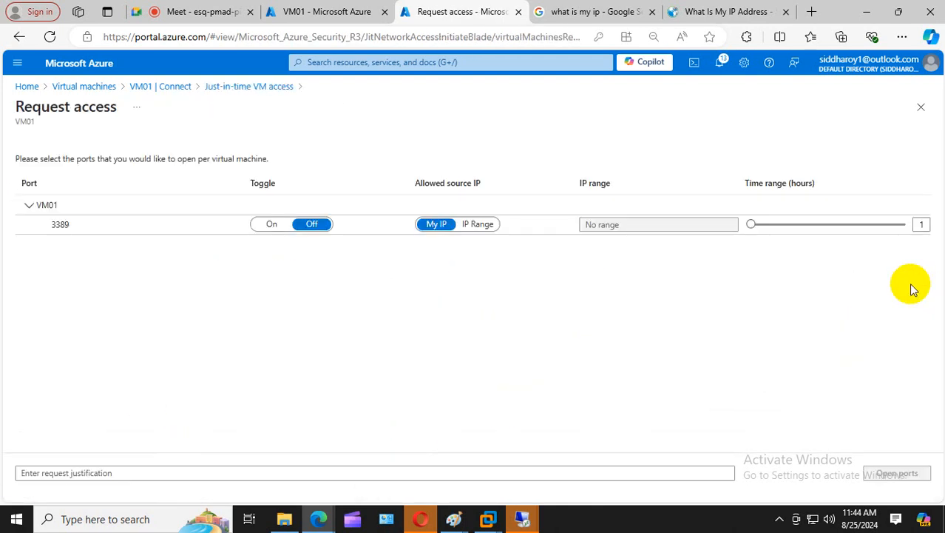
pyautogui.click(272, 225)
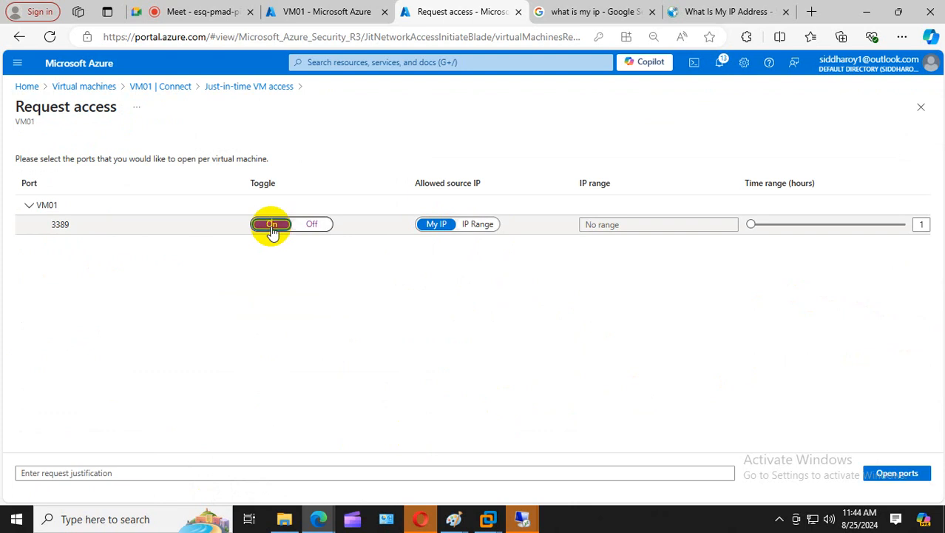
pyautogui.click(478, 226)
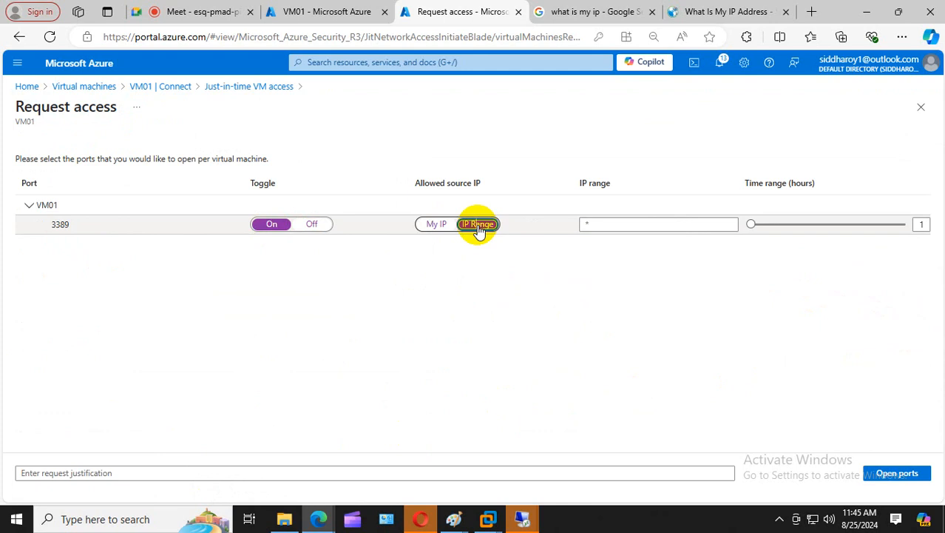
pyautogui.click(80, 226)
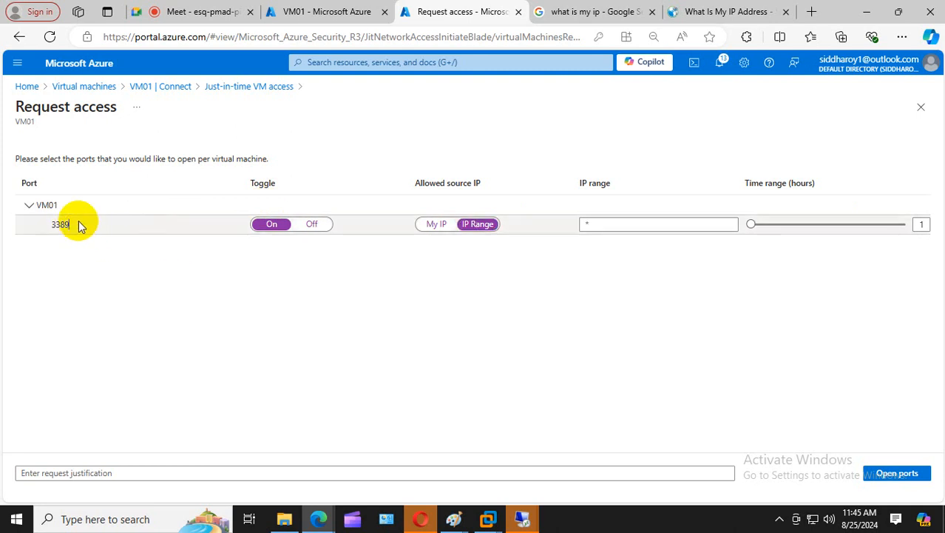
# - Unmute the meeting, try My IP versus IP range, then discard the unsent request
pyautogui.click(222, 11)
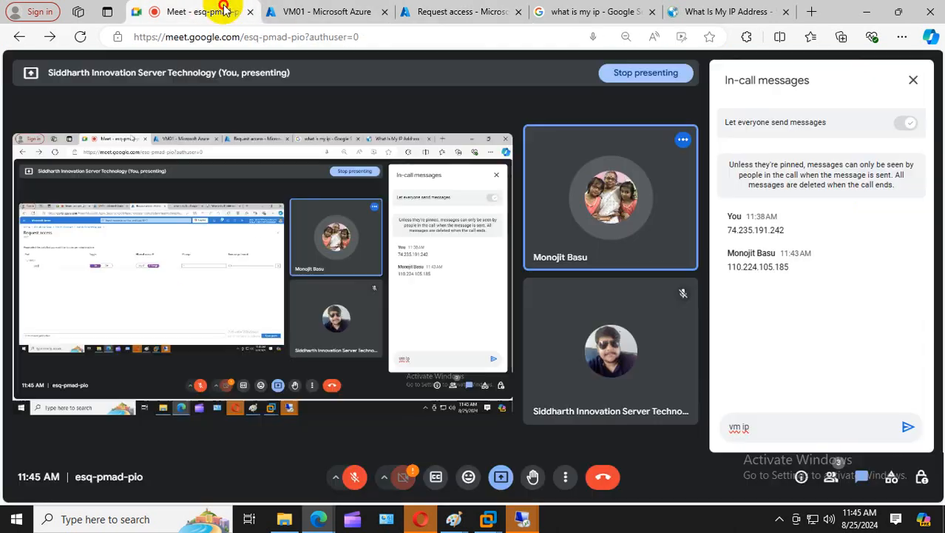
pyautogui.click(354, 476)
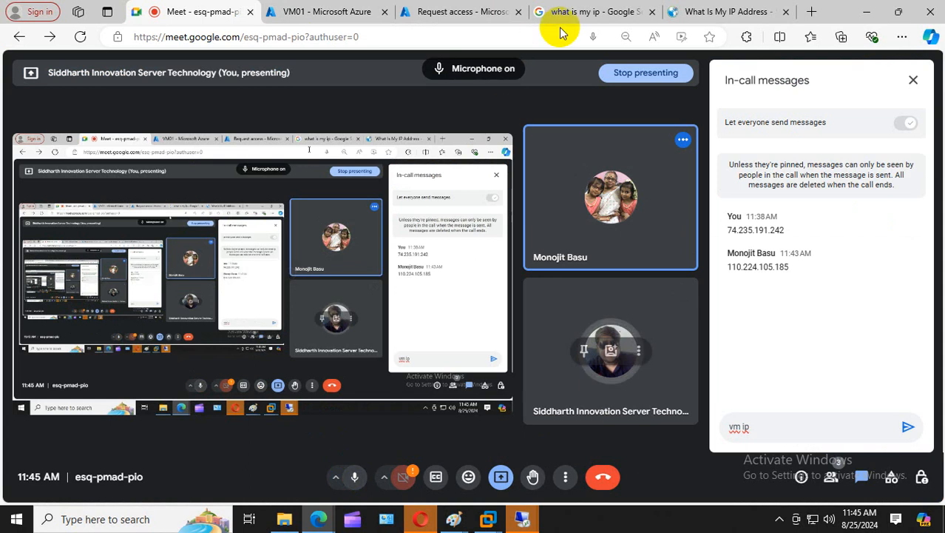
pyautogui.click(488, 22)
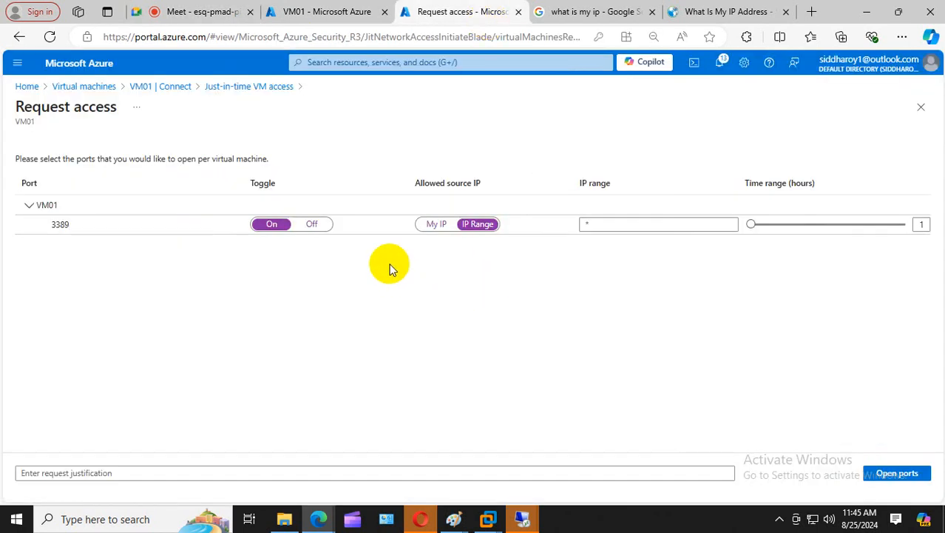
pyautogui.click(435, 228)
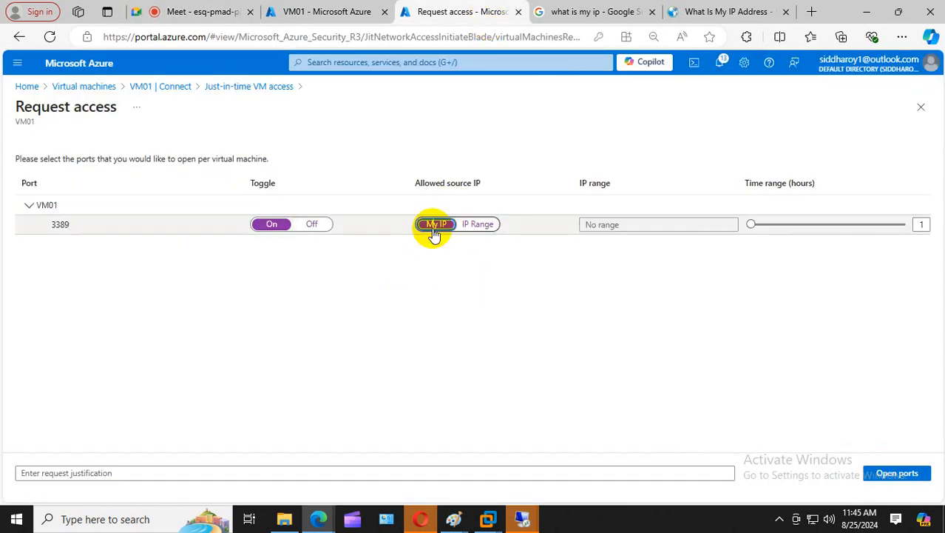
pyautogui.click(477, 224)
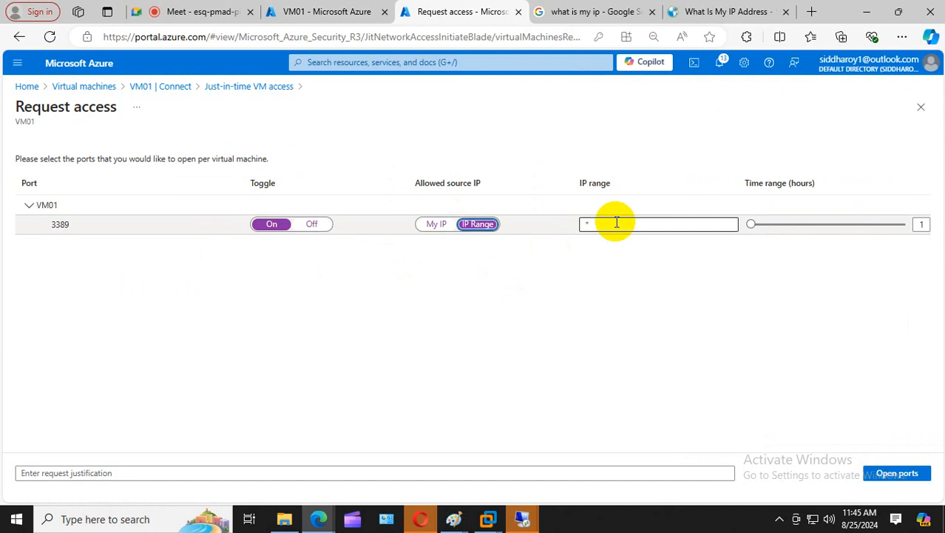
pyautogui.click(921, 108)
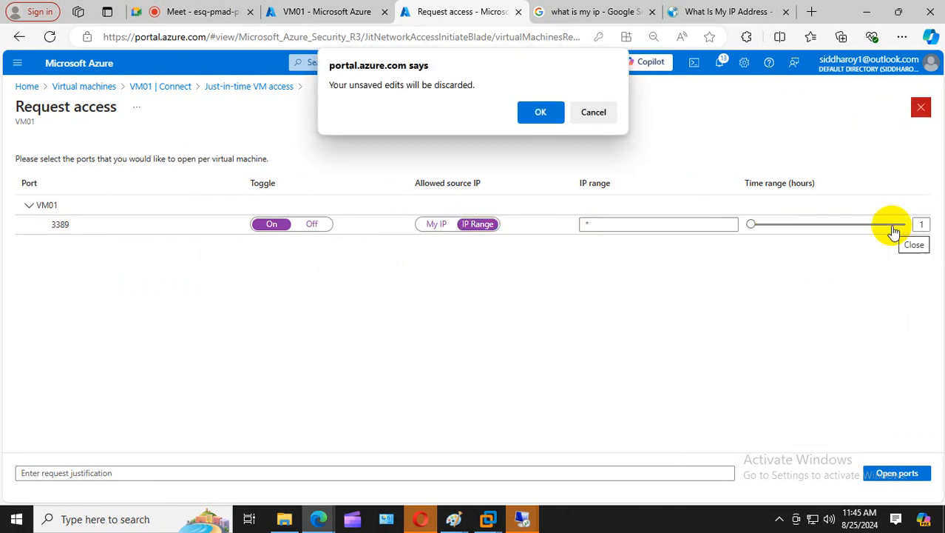
pyautogui.click(545, 112)
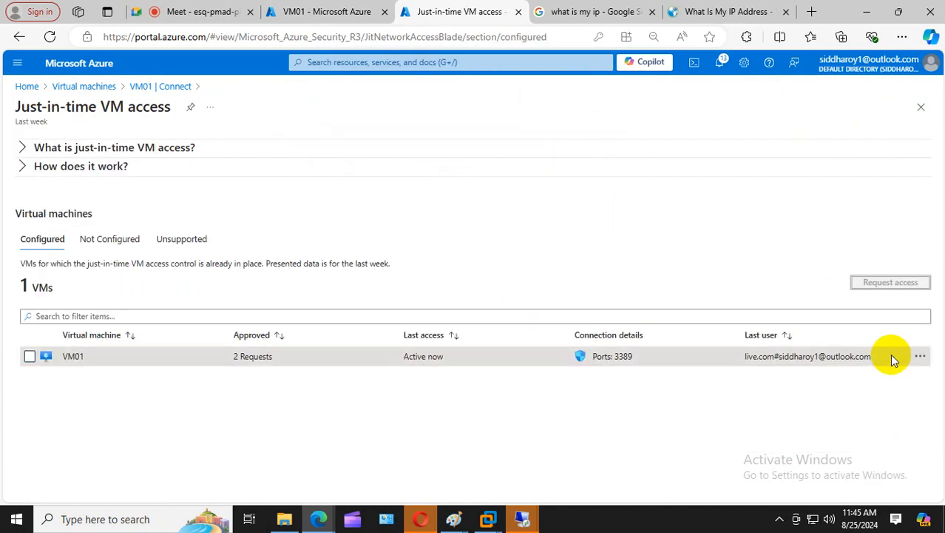
# - Review VM01's port 3389 JIT rule (Any protocol, per-request sources, 1-hour limit) and accept it unchanged
pyautogui.click(917, 356)
pyautogui.click(833, 405)
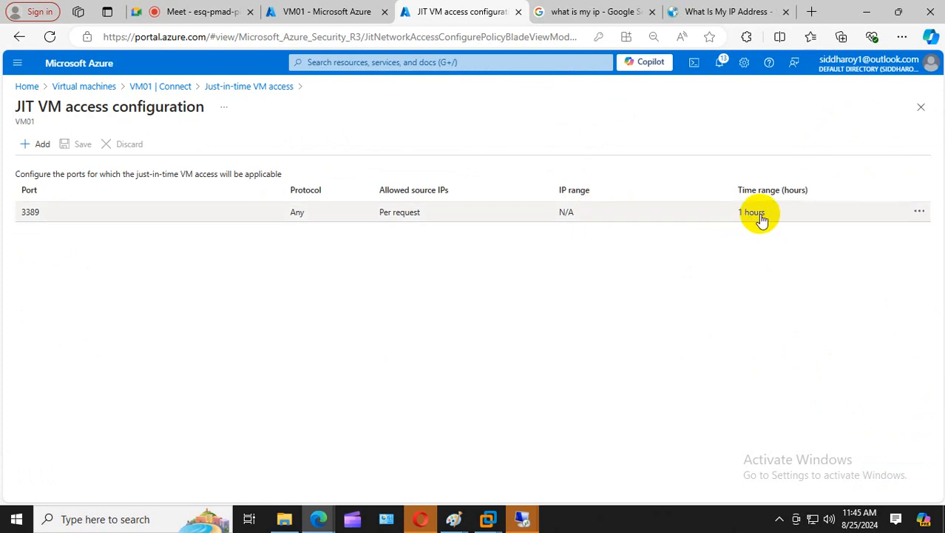
pyautogui.click(920, 212)
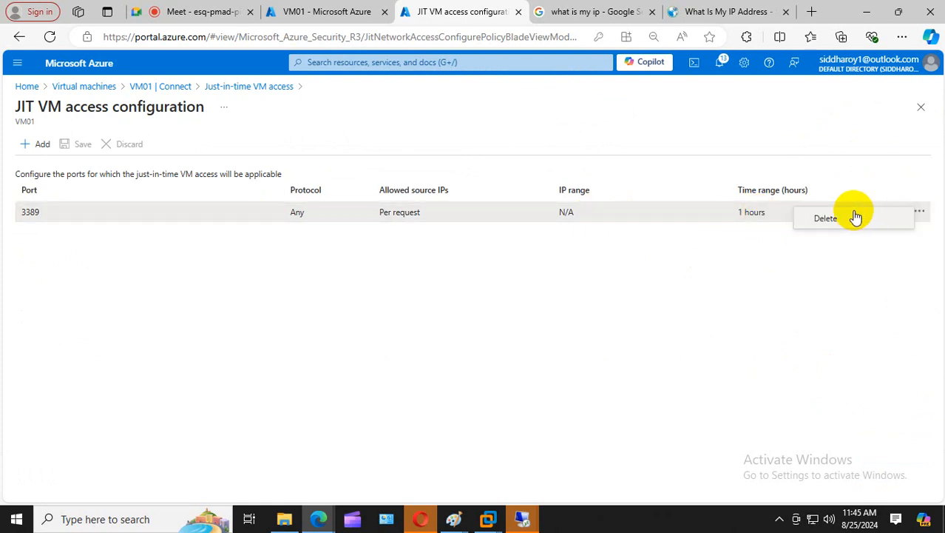
pyautogui.click(490, 213)
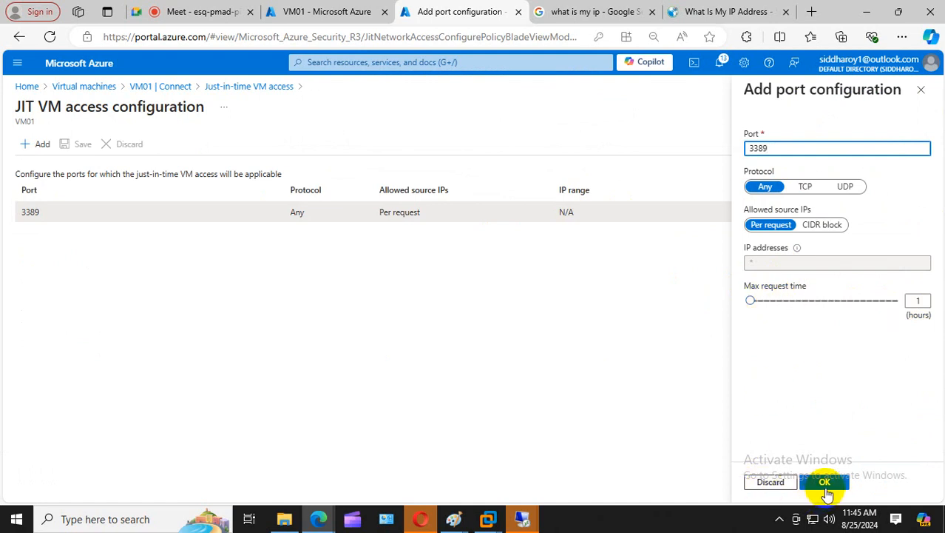
pyautogui.click(825, 485)
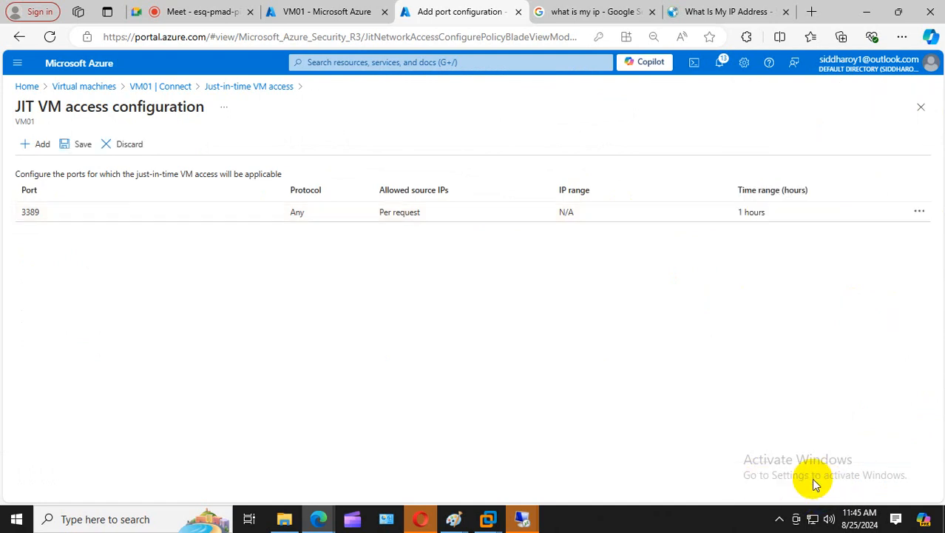
# - Go through VM01's Overview and Connect menu to reach its Connect page
pyautogui.click(159, 88)
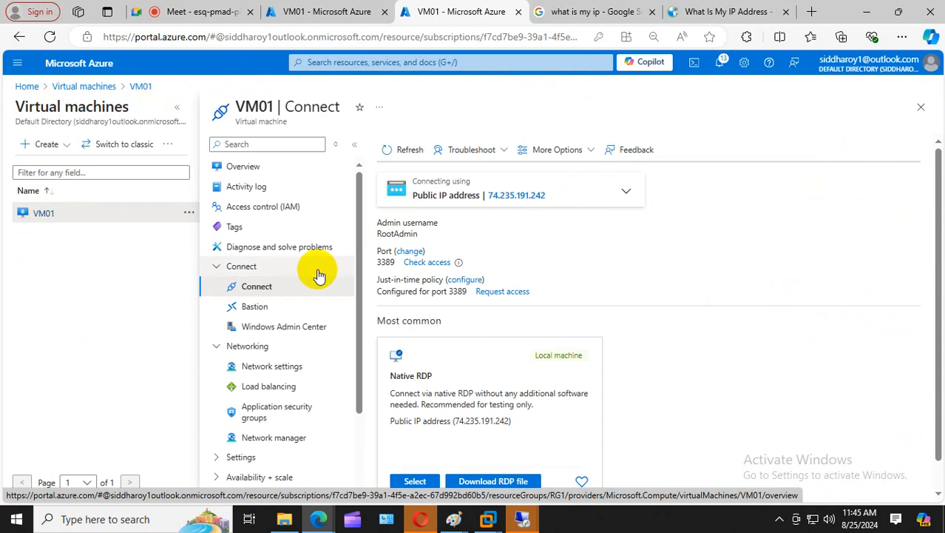
pyautogui.click(267, 167)
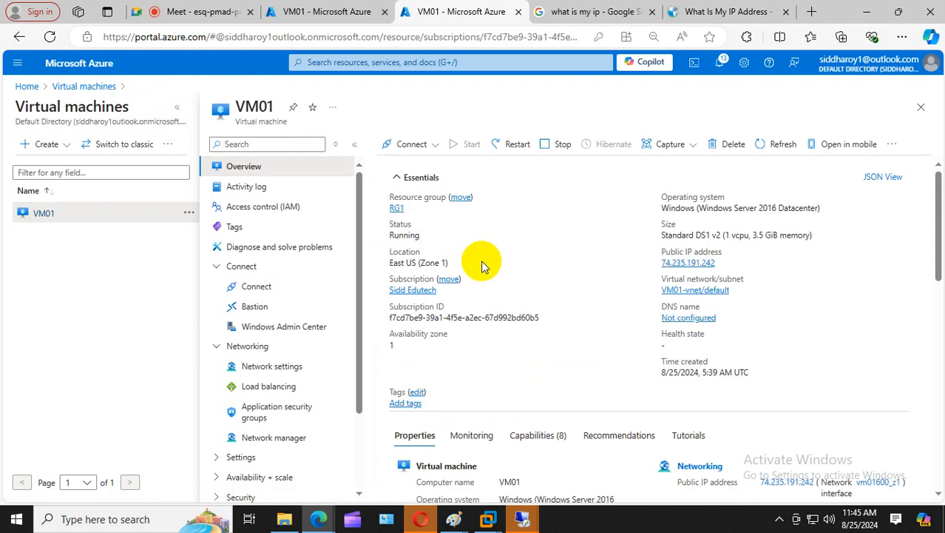
pyautogui.click(411, 144)
pyautogui.click(399, 166)
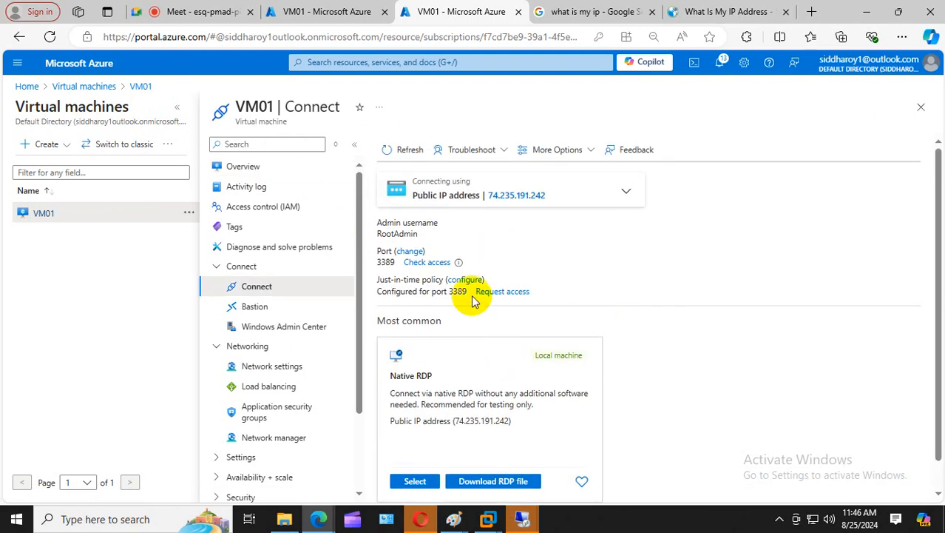
# - Start another VM01 access request with port 3389 on, then discard it via the breadcrumb
pyautogui.click(465, 280)
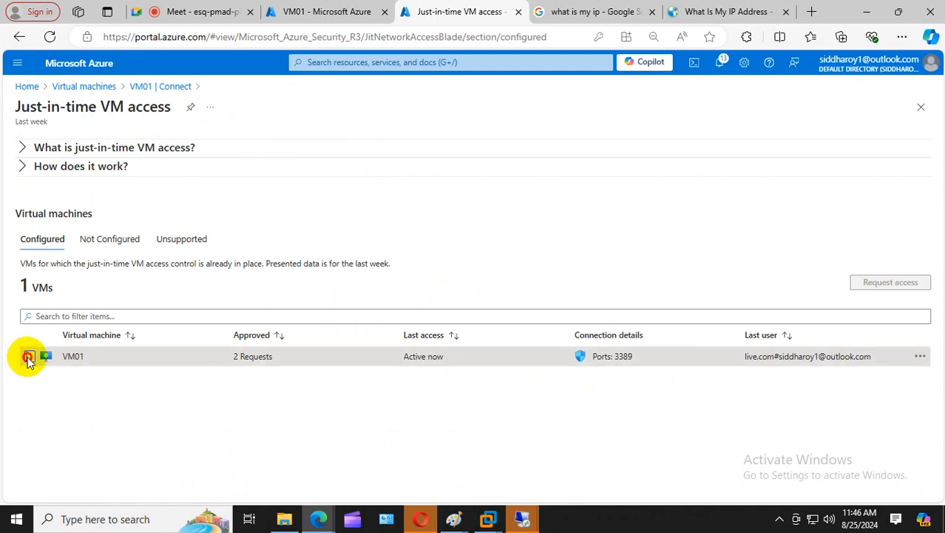
pyautogui.click(30, 356)
pyautogui.click(892, 284)
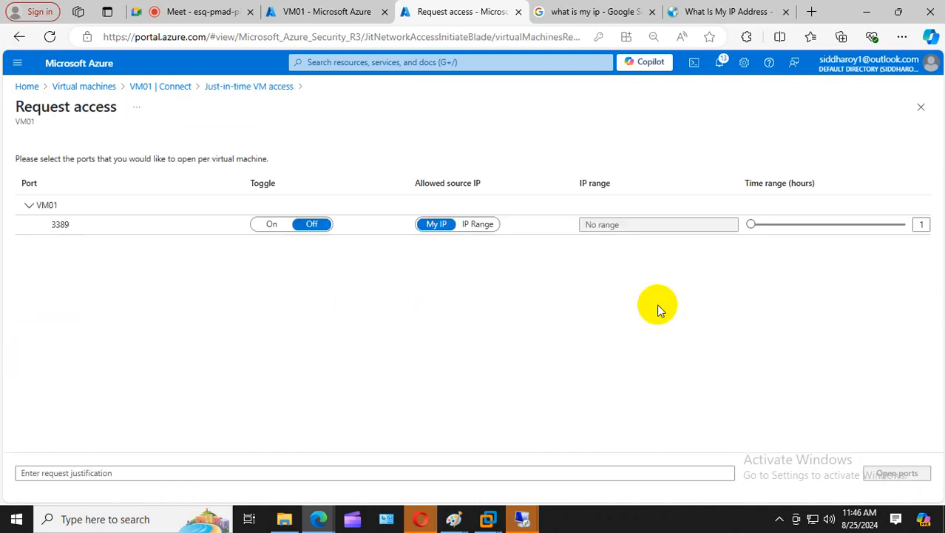
pyautogui.doubleClick(65, 226)
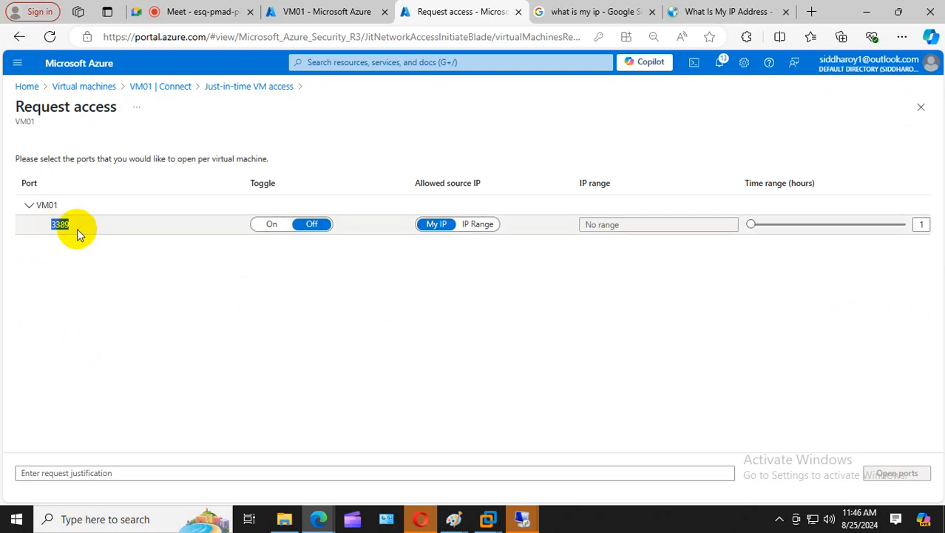
pyautogui.click(265, 224)
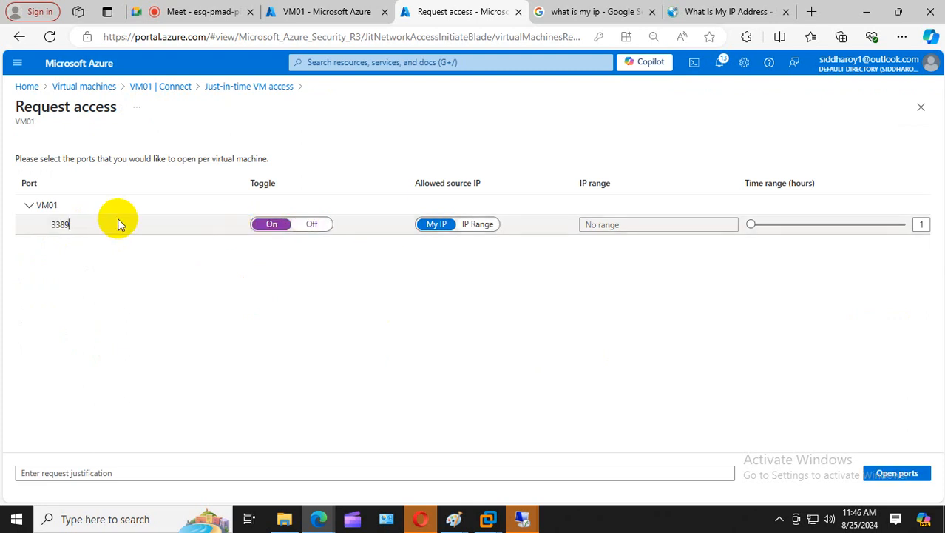
pyautogui.click(171, 86)
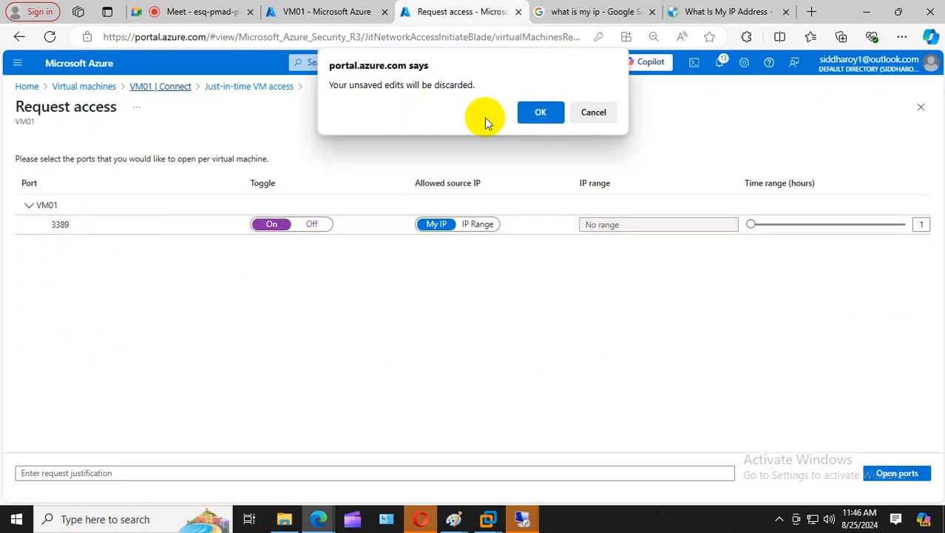
pyautogui.click(526, 117)
pyautogui.scroll(-1, 568, 261)
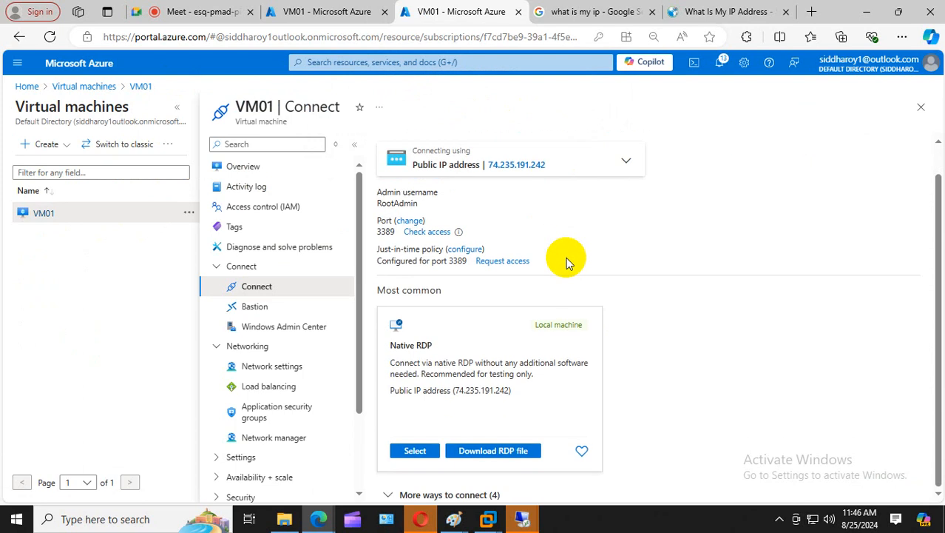
pyautogui.scroll(1, 567, 262)
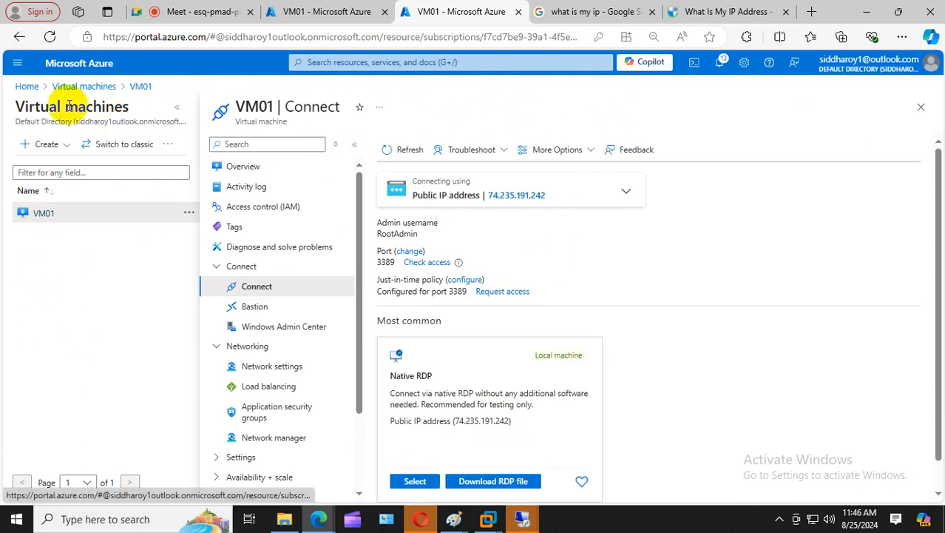
# - Go to the Azure home page, abandon a search for 'se', and open the Resource groups tile
pyautogui.click(27, 86)
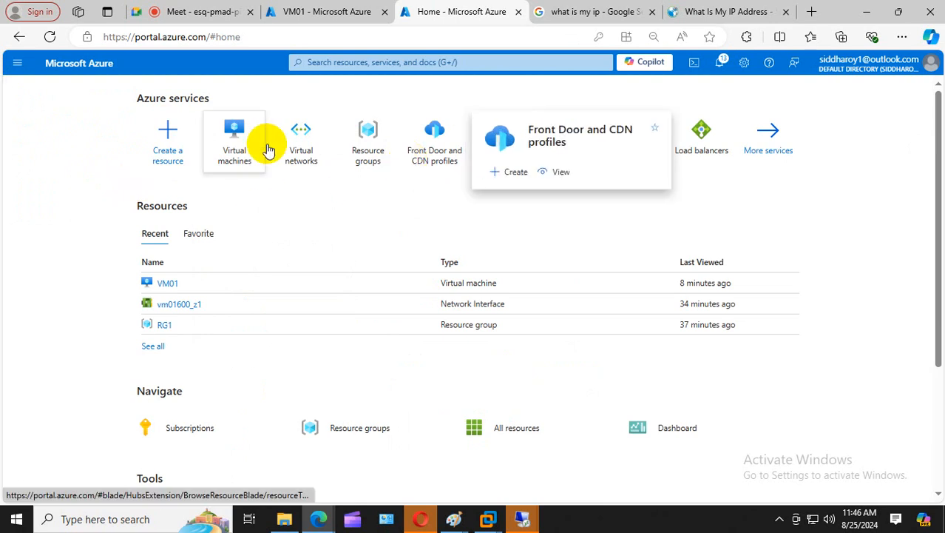
pyautogui.click(339, 64)
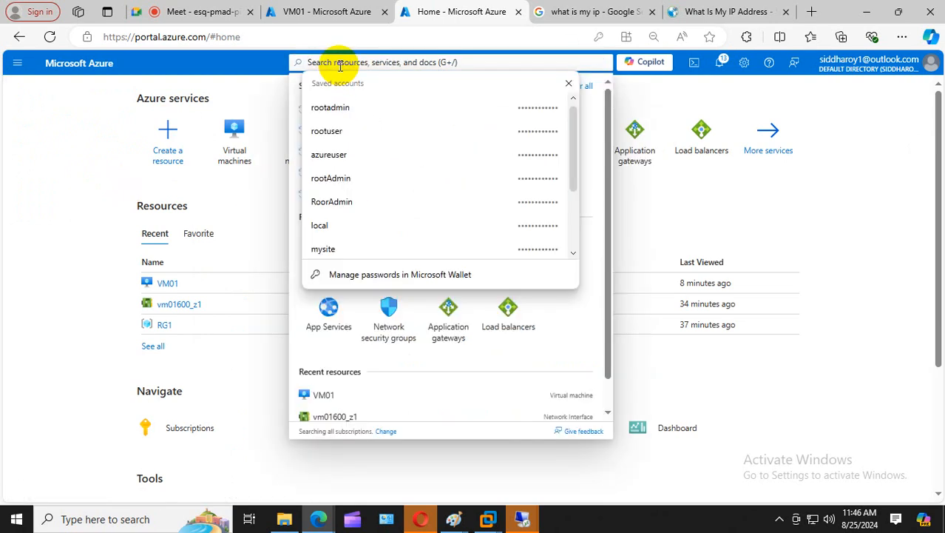
pyautogui.write('se')
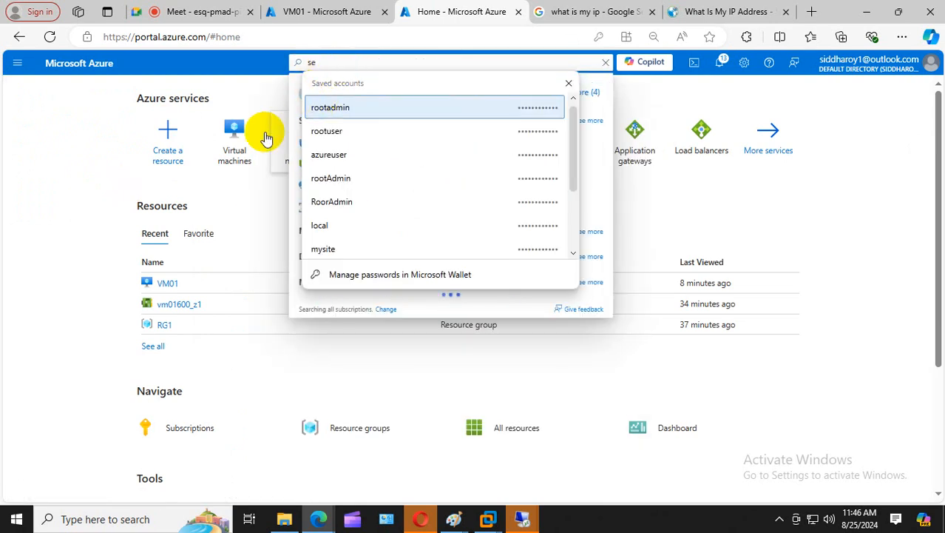
pyautogui.click(178, 190)
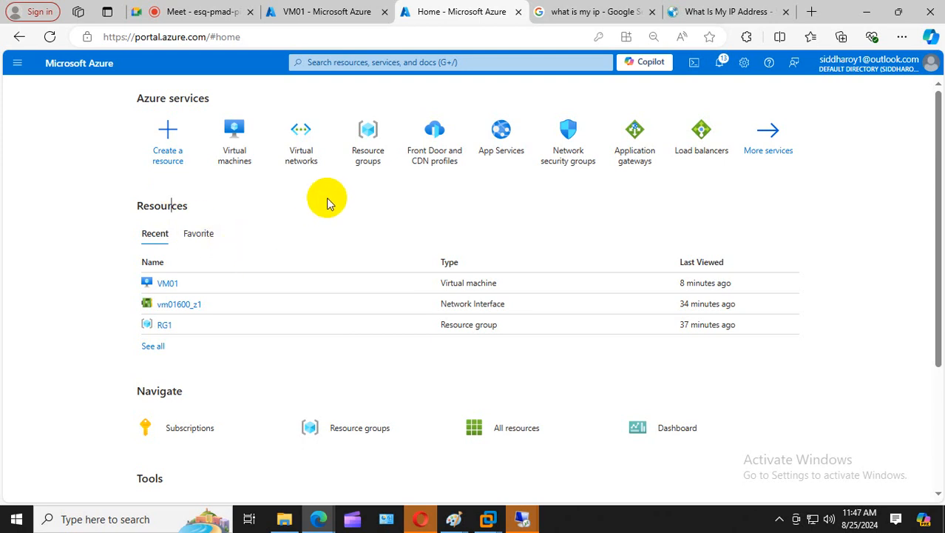
pyautogui.click(369, 155)
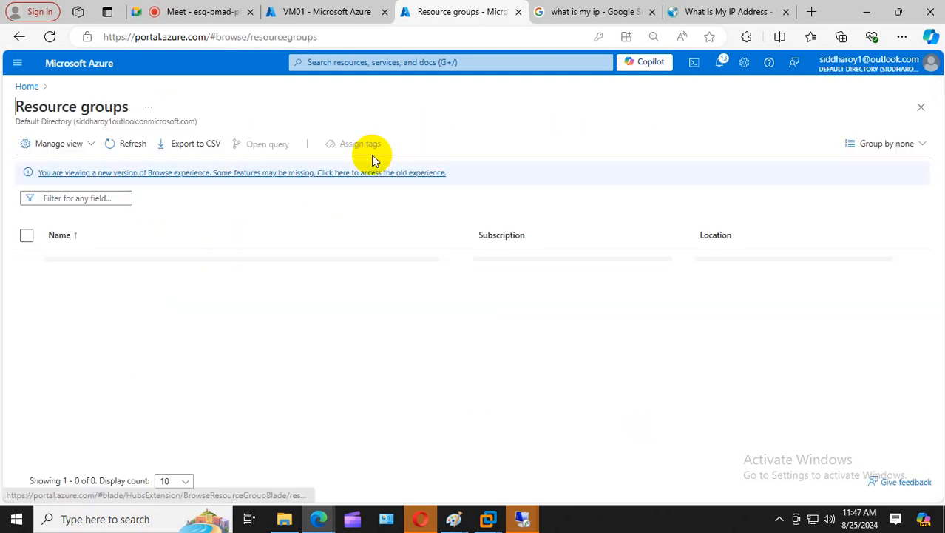
# - Delete resource group RG1, typing 'RG1' to confirm the permanent deletion
pyautogui.click(28, 280)
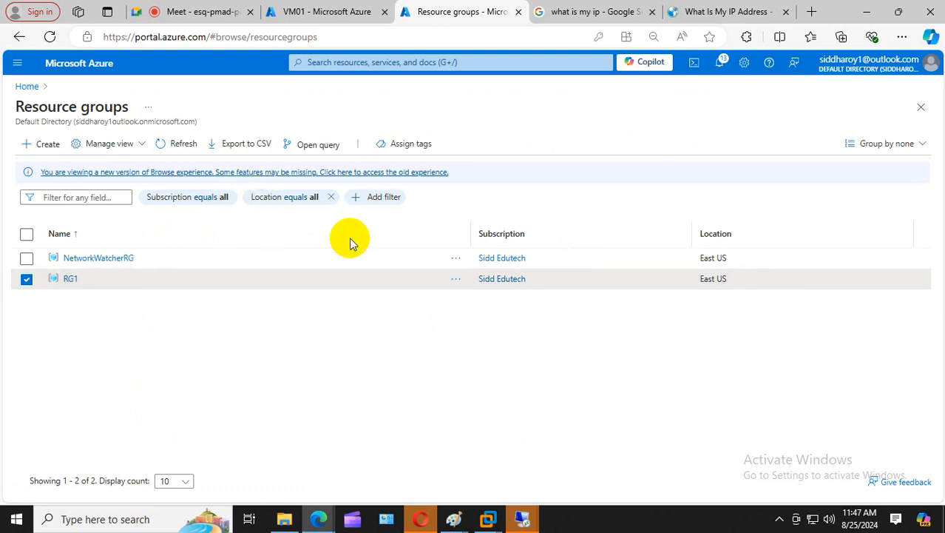
pyautogui.click(71, 279)
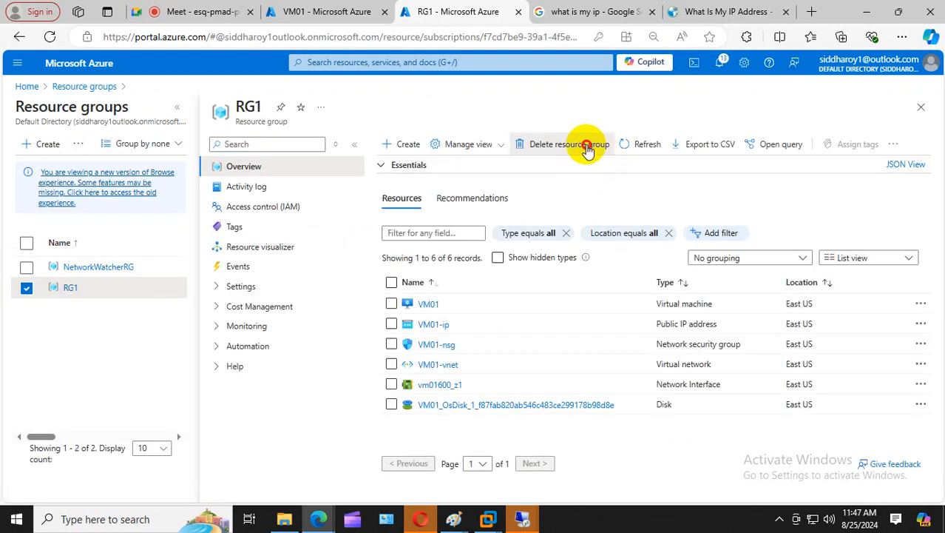
pyautogui.click(592, 146)
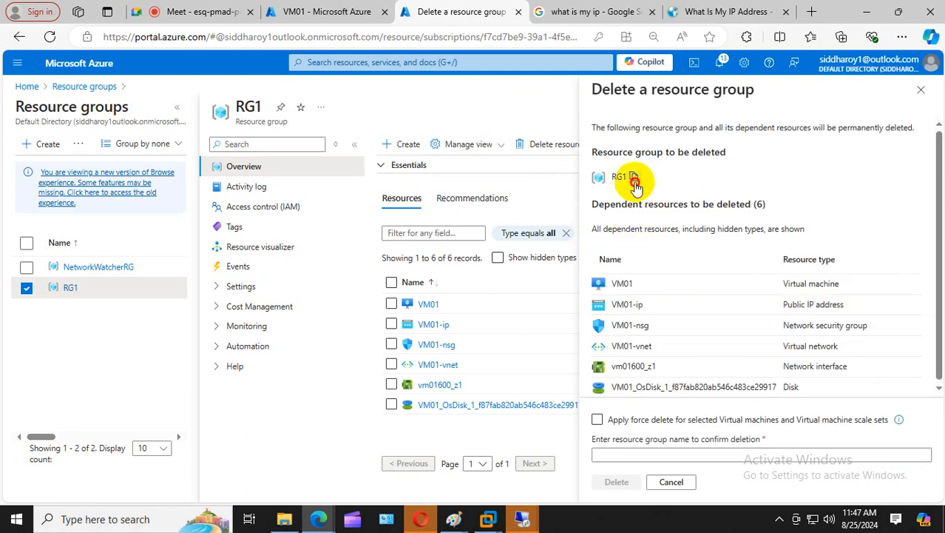
pyautogui.click(603, 457)
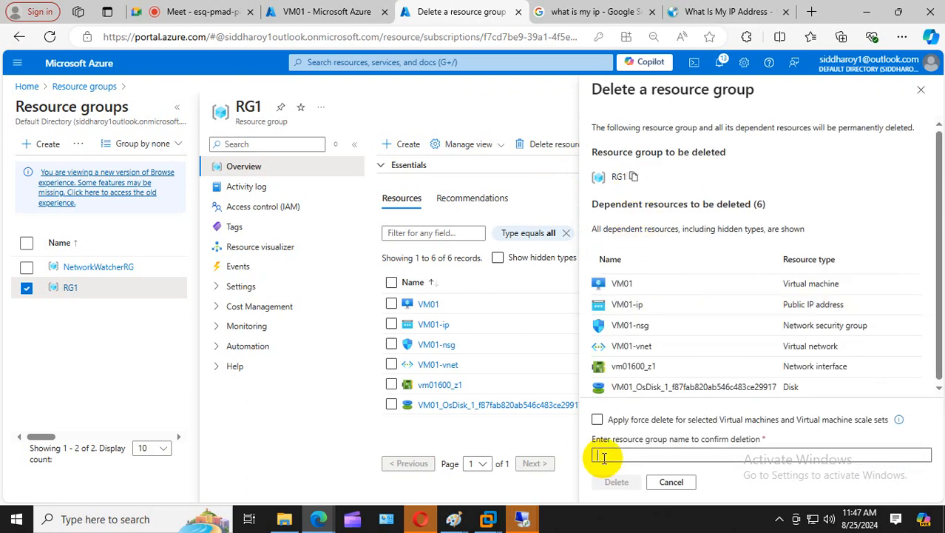
pyautogui.write('RG1')
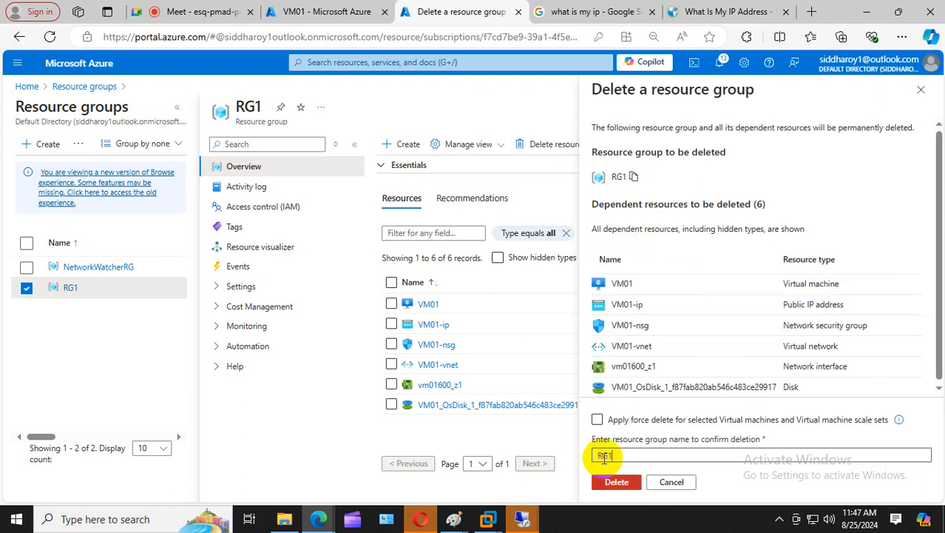
pyautogui.click(614, 482)
pyautogui.click(754, 347)
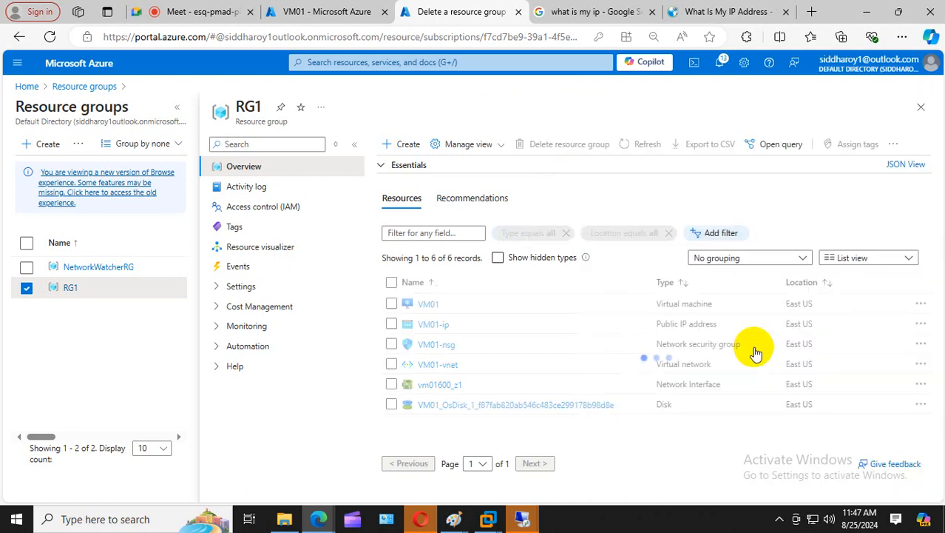
# - Toggle the call microphone mute and return to the VM01 Connect tab
pyautogui.click(218, 9)
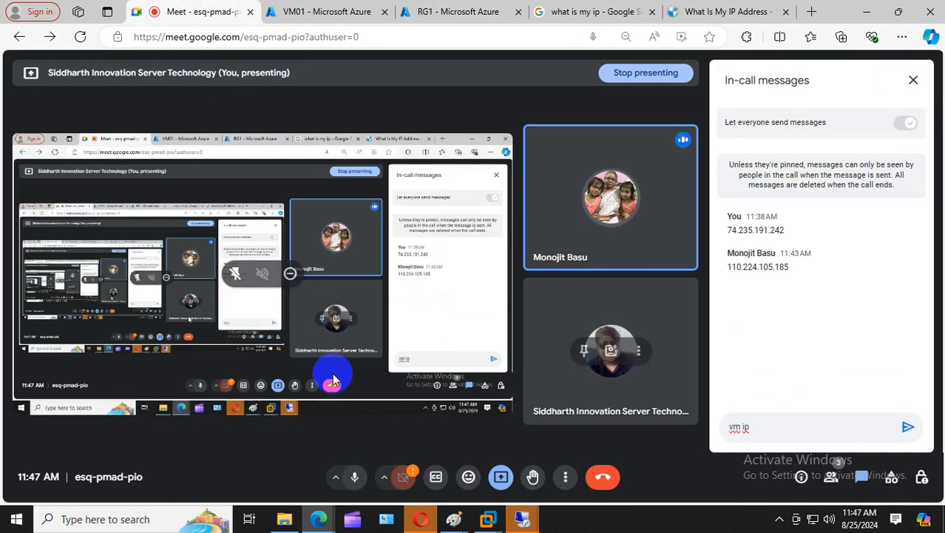
pyautogui.click(360, 474)
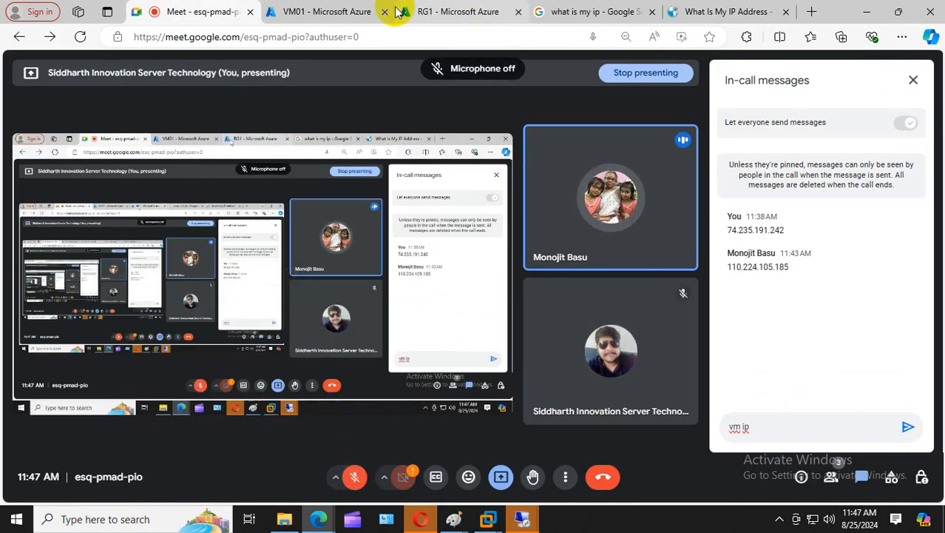
pyautogui.click(355, 476)
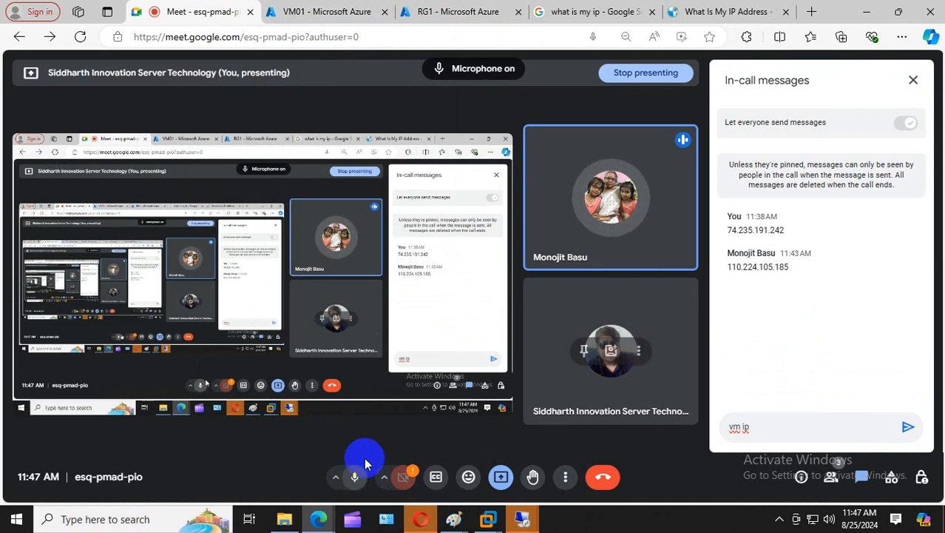
pyautogui.click(361, 9)
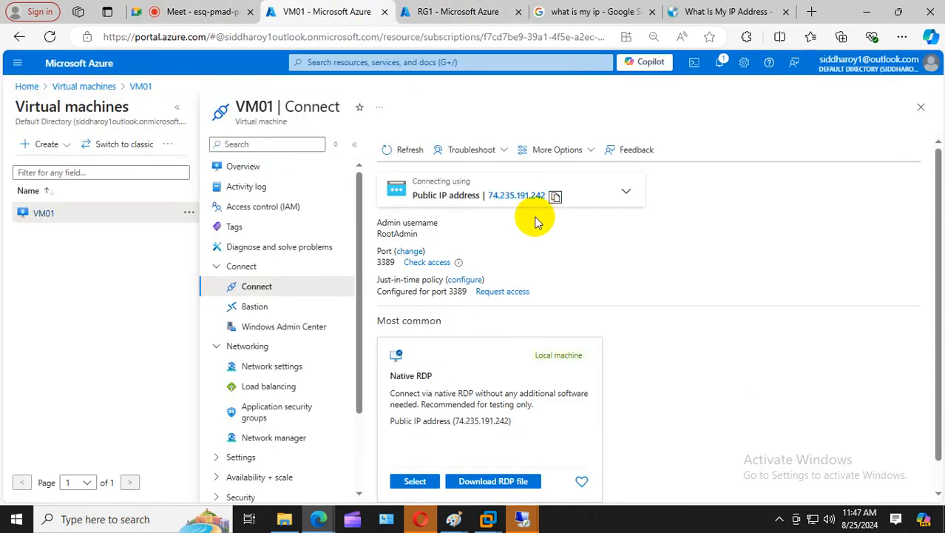
# - Delete NetworkWatcherRG, holding NetworkWatcher_eastus, pasting its copied name into the confirmation field
pyautogui.click(423, 9)
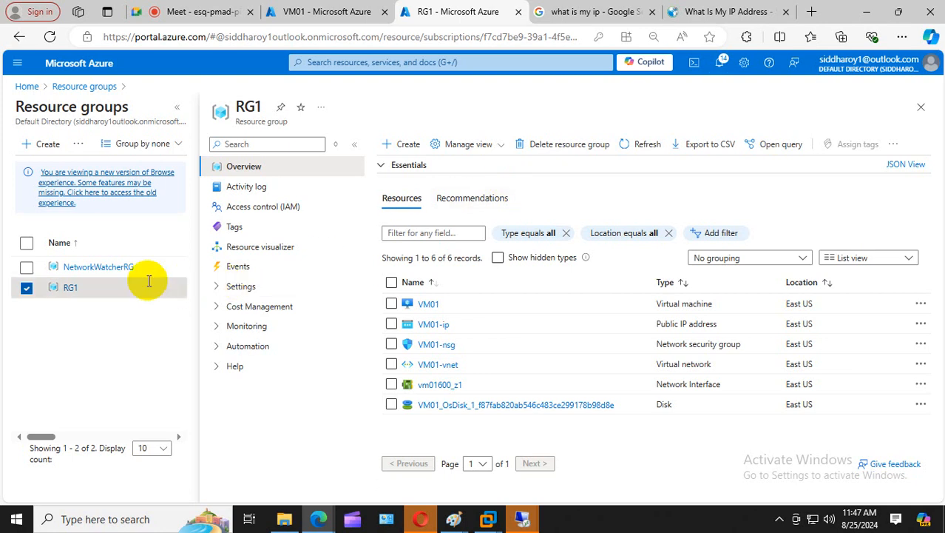
pyautogui.click(119, 267)
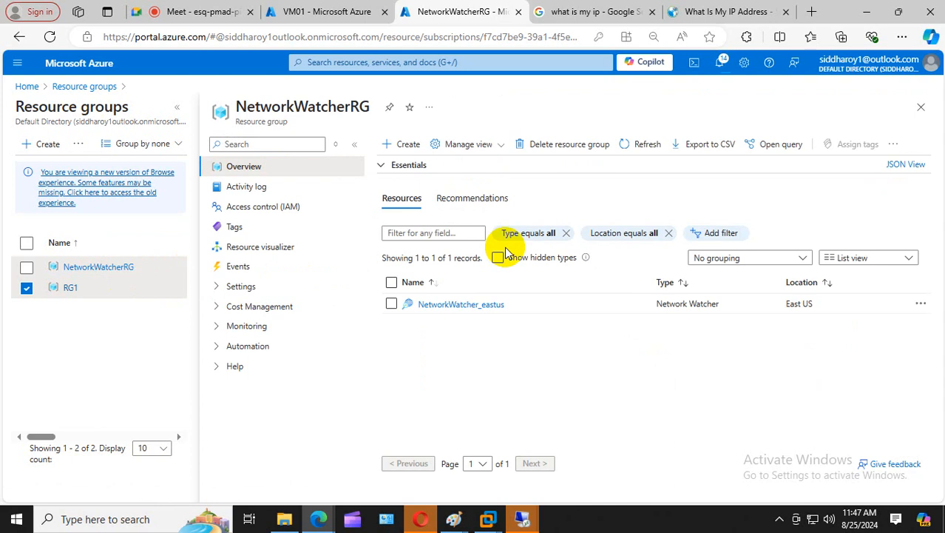
pyautogui.click(392, 303)
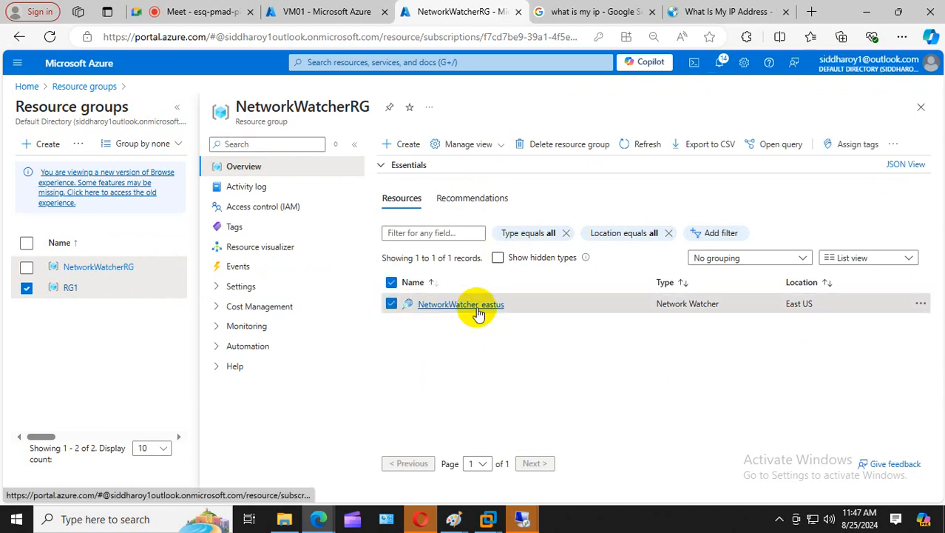
pyautogui.click(579, 144)
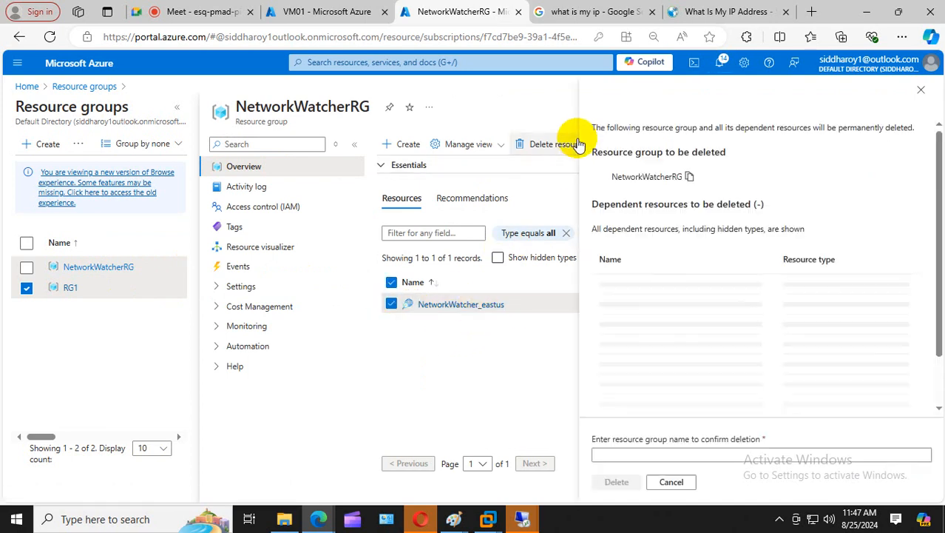
pyautogui.click(689, 177)
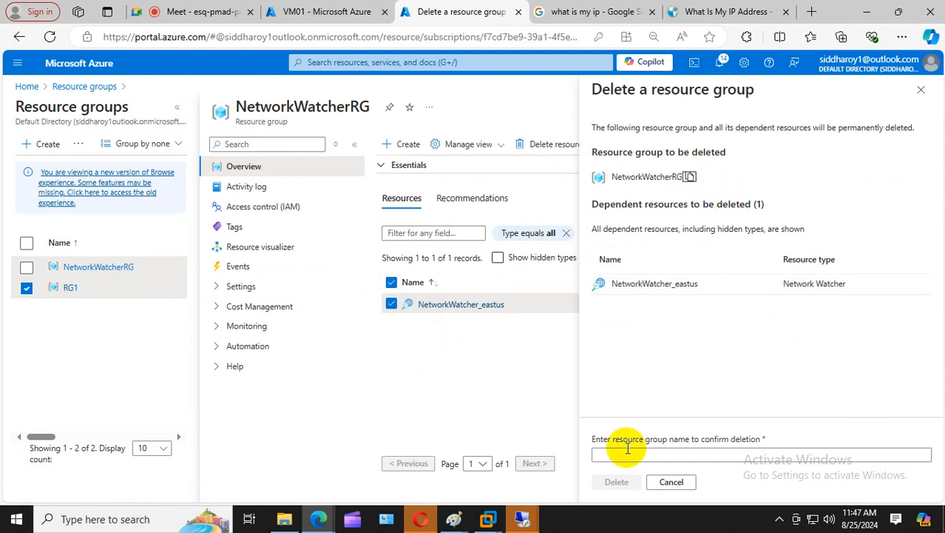
pyautogui.click(628, 459)
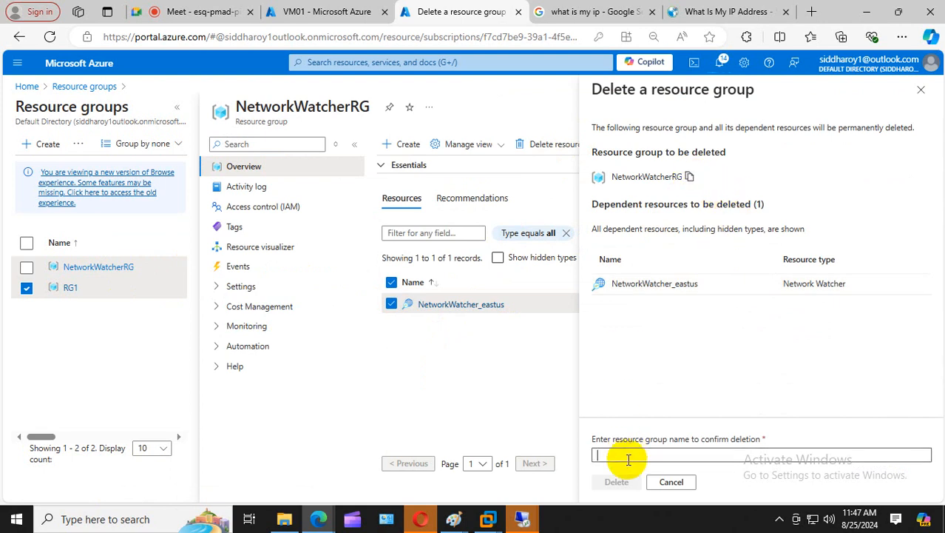
pyautogui.hotkey('ctrl', 'v')
pyautogui.click(615, 482)
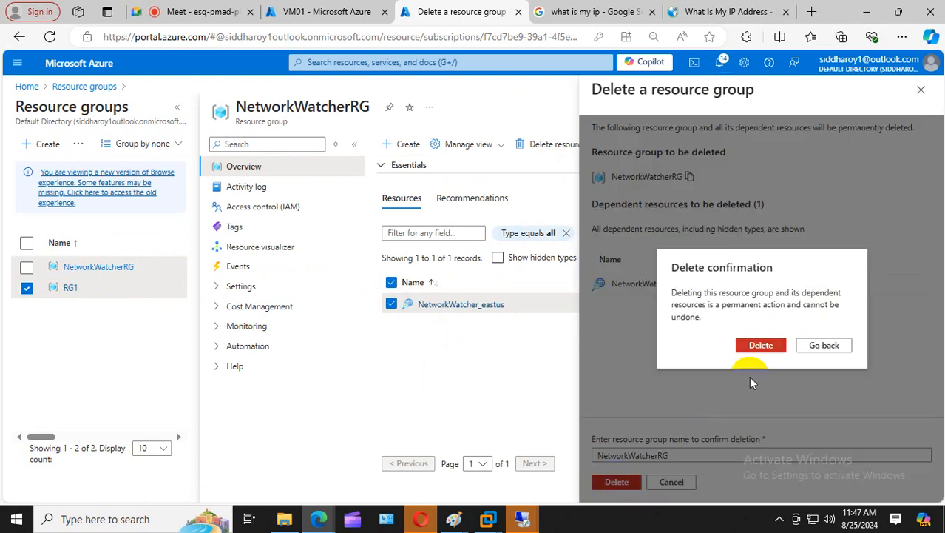
pyautogui.click(765, 344)
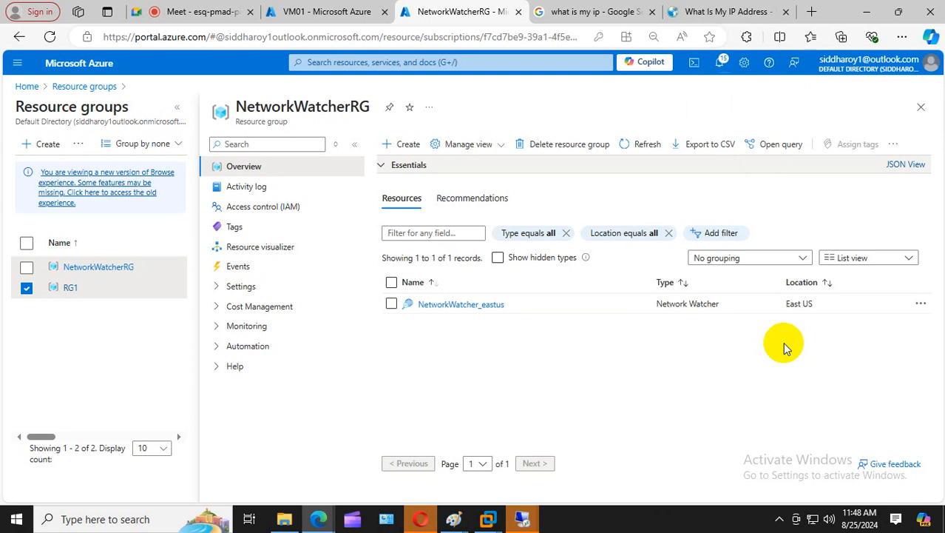
# - Open the notifications pane to check progress of the RG1 and NetworkWatcherRG deletions
pyautogui.click(718, 70)
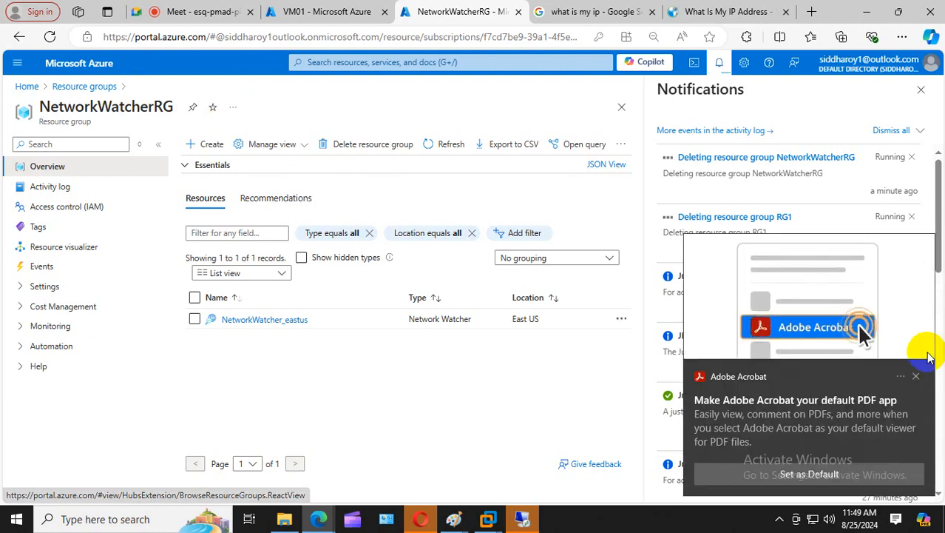
# - Dismiss the Adobe Acrobat prompt and the disconnected Remote Desktop session, then expand the system tray
pyautogui.click(916, 376)
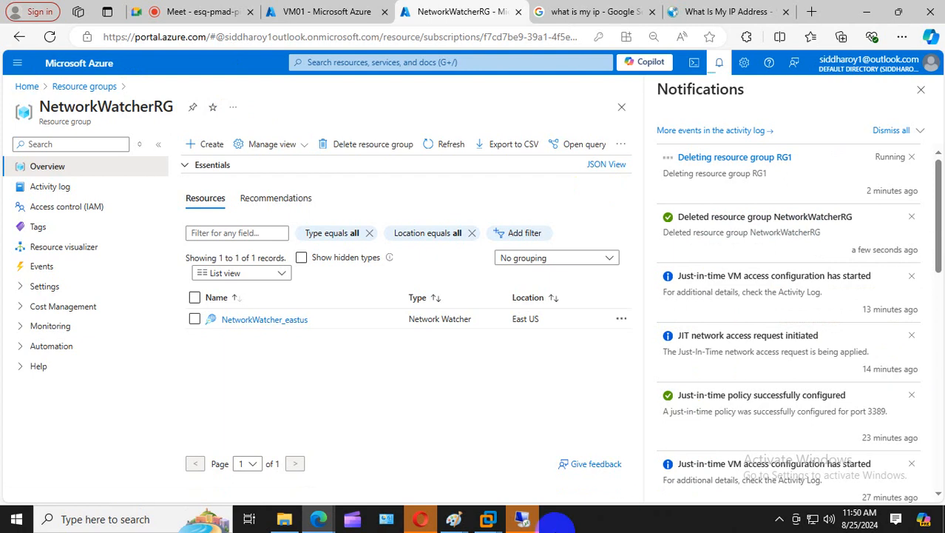
pyautogui.click(523, 519)
pyautogui.click(576, 256)
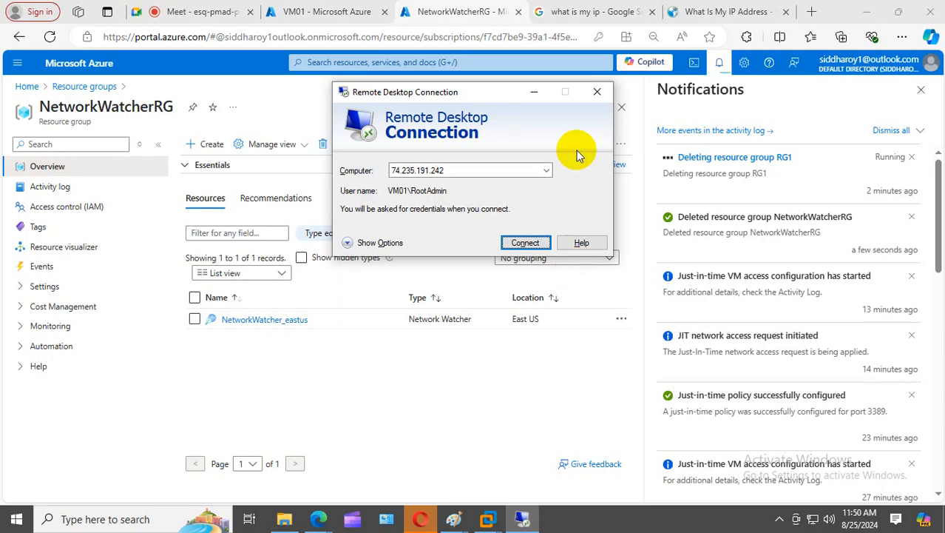
pyautogui.click(597, 91)
pyautogui.click(780, 520)
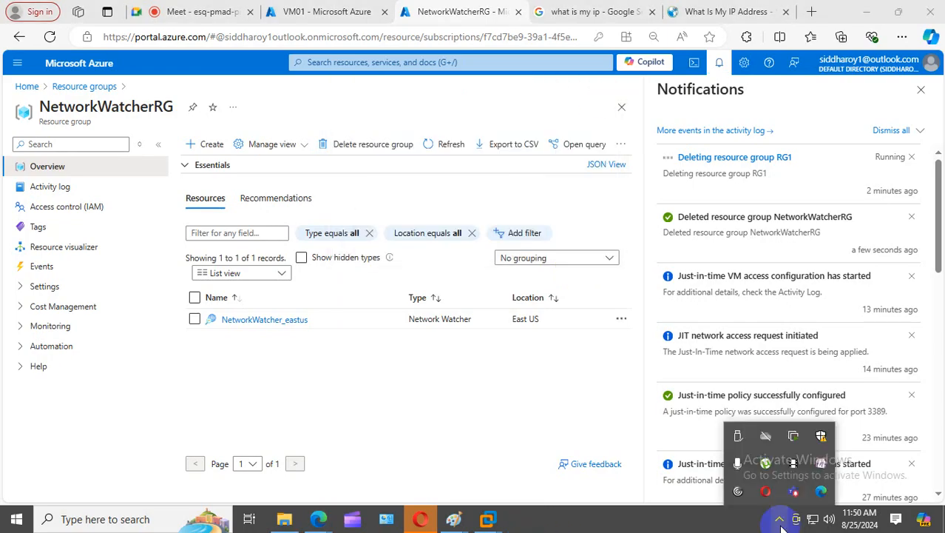